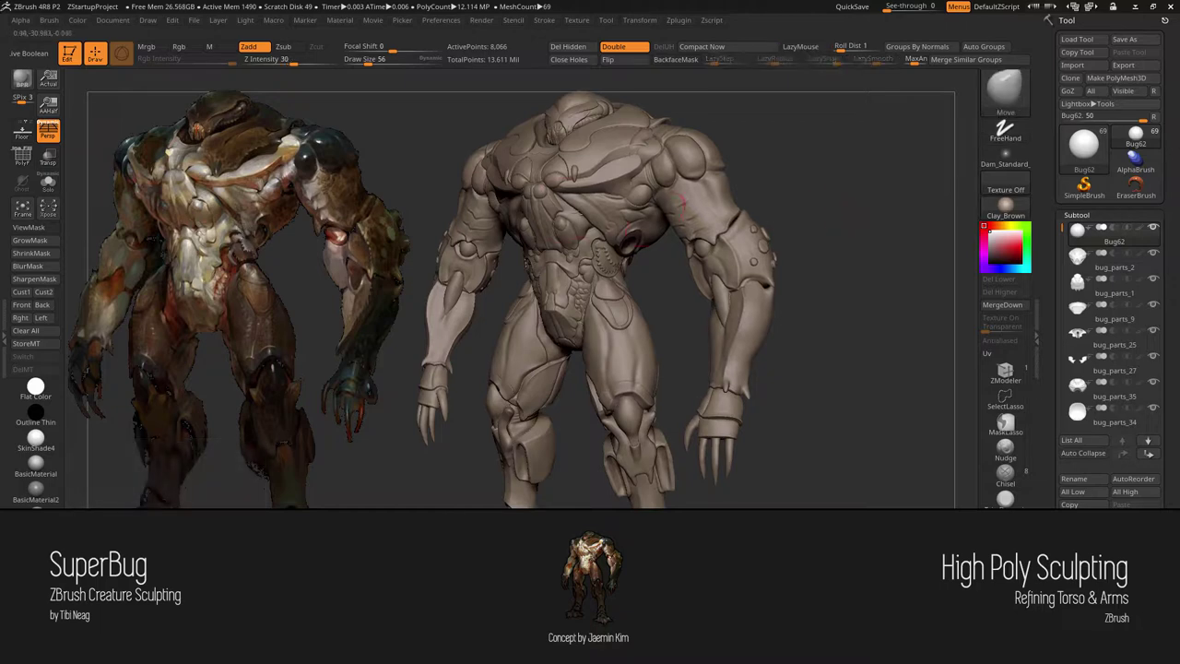
- Solo bug_parts_28 and make it a flanged Panel Loops shell with thickness about 0.33
left_click(622, 231, "alt")
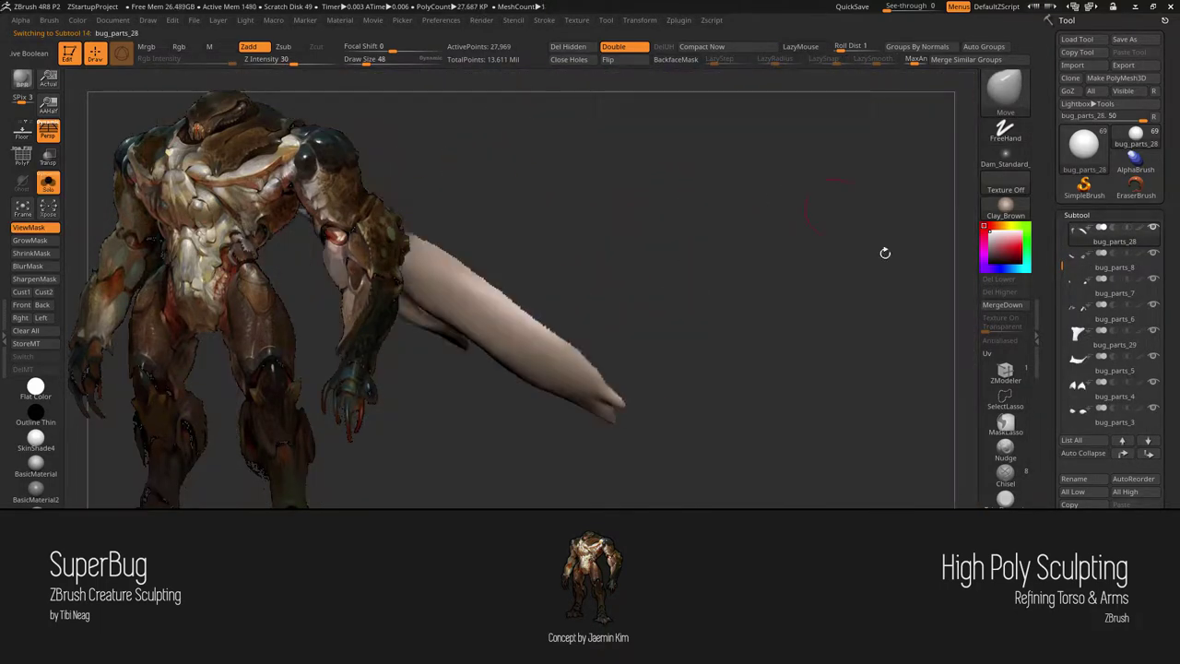
scroll(1111, 276, "down", 5)
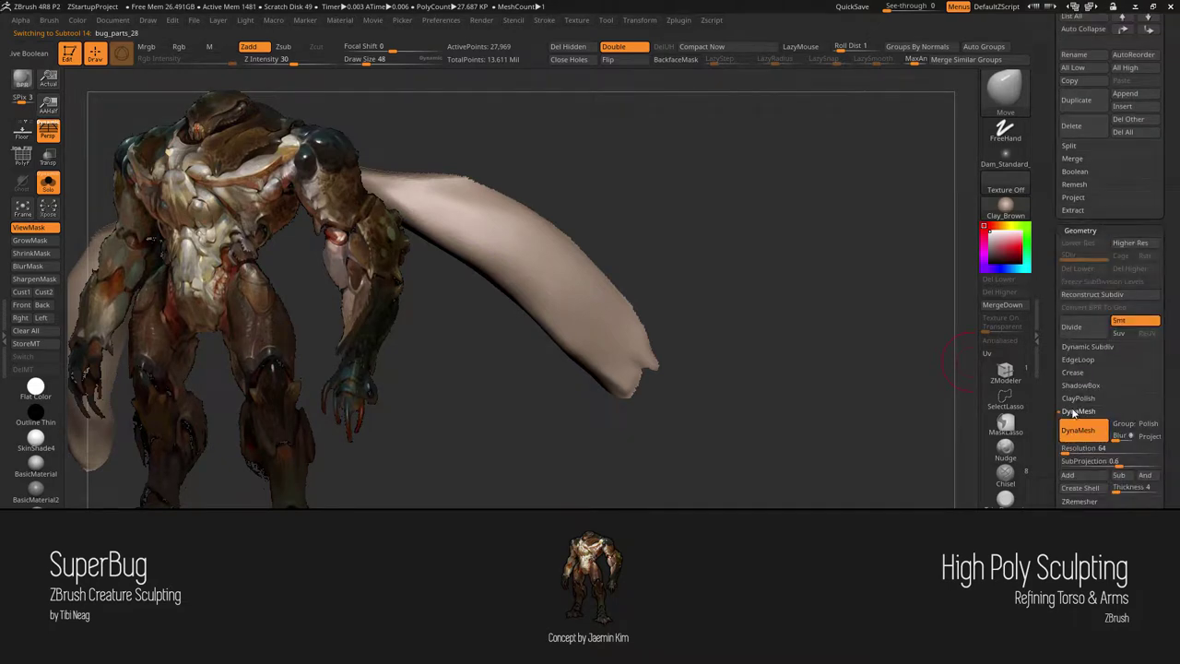
left_click(1078, 359)
left_click(1083, 470)
mouse_move(1069, 489)
left_mouse_down()
mouse_move(1120, 489)
mouse_move(1110, 489)
left_mouse_up()
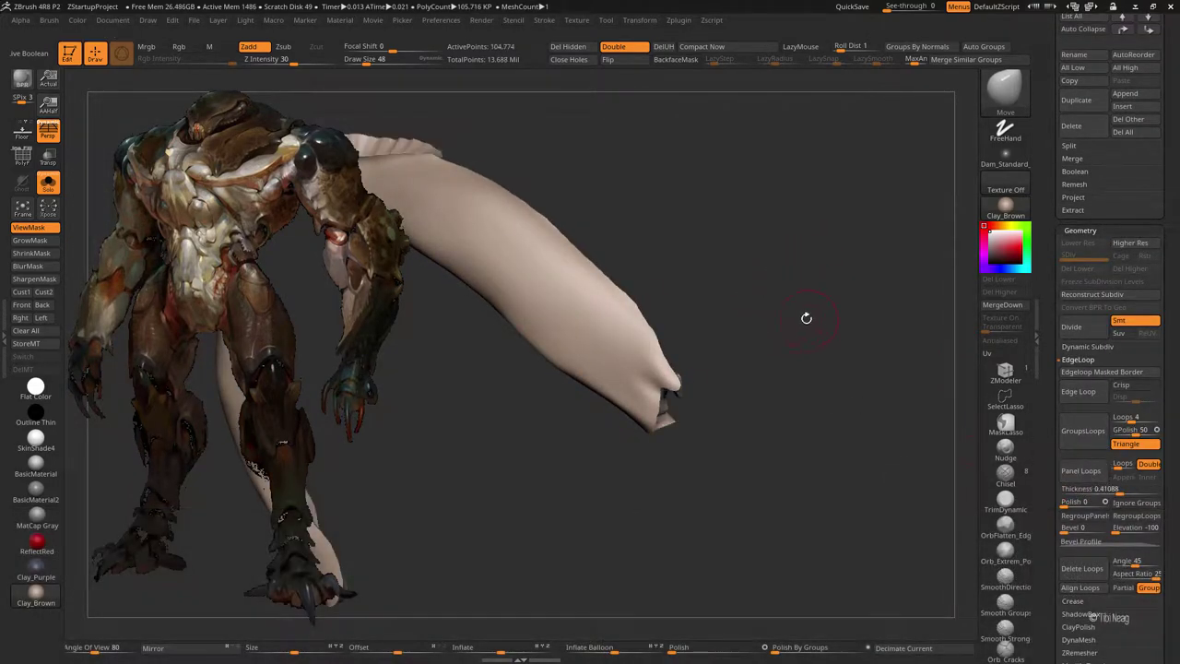
left_click(1083, 470)
- Rotate the tail piece toward horizontal with Transpose
key("w")
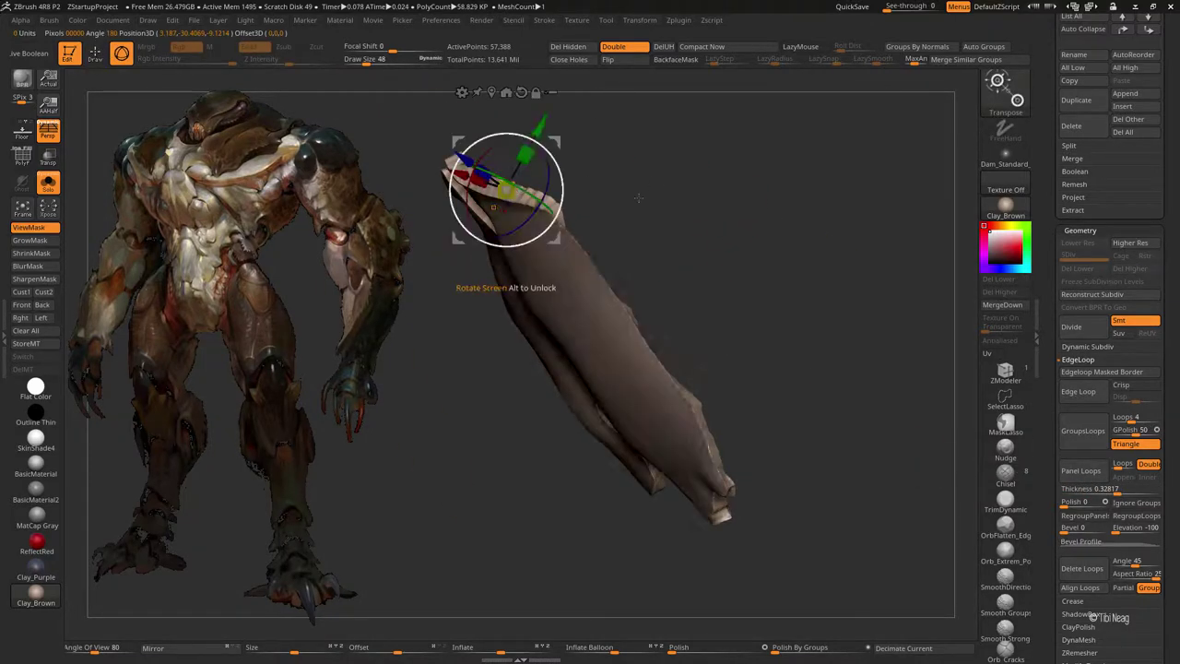
left_click_drag(516, 157, 554, 212)
key("q")
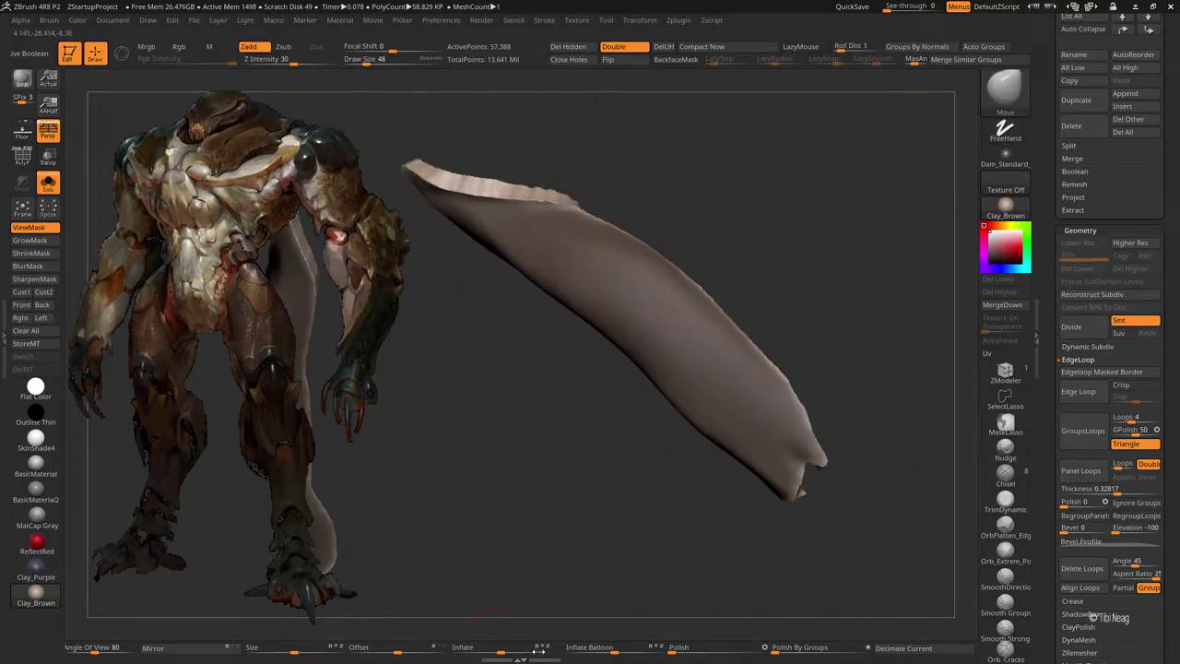
mouse_move(710, 572)
left_mouse_down()
mouse_move(686, 528)
mouse_move(622, 527)
left_mouse_up()
- Flatten and smooth the tail piece's surface with the Clay and Smooth brushes
key("b")
key("c")
key("l")
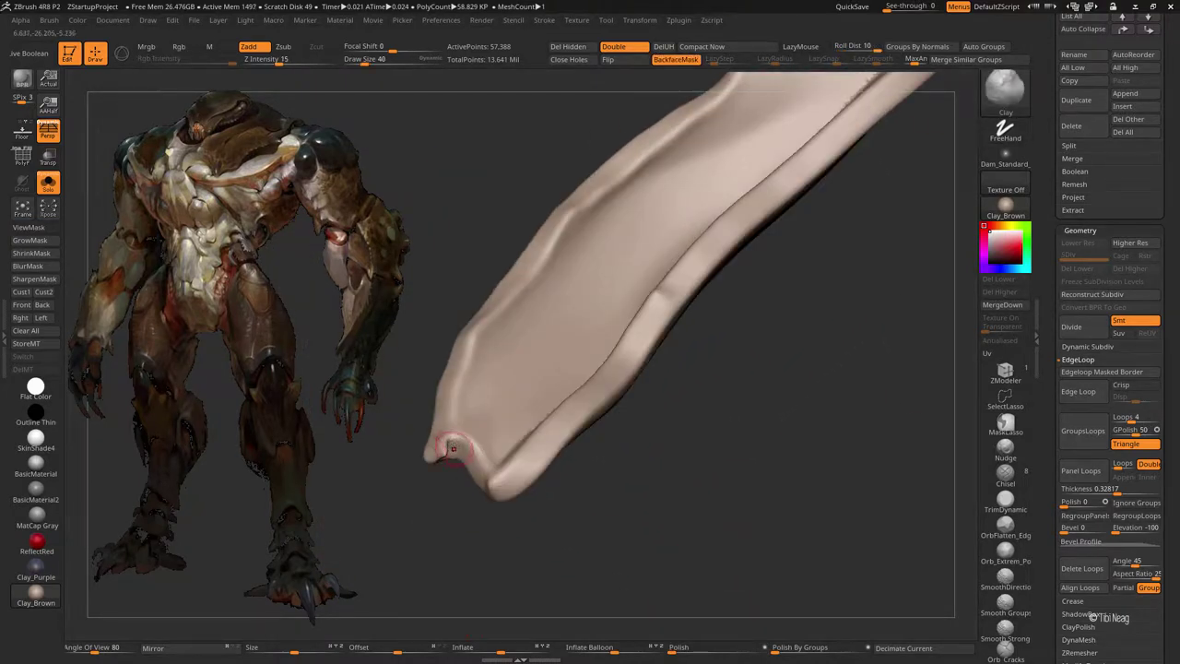
left_click_drag(442, 449, 458, 488)
key("shift")
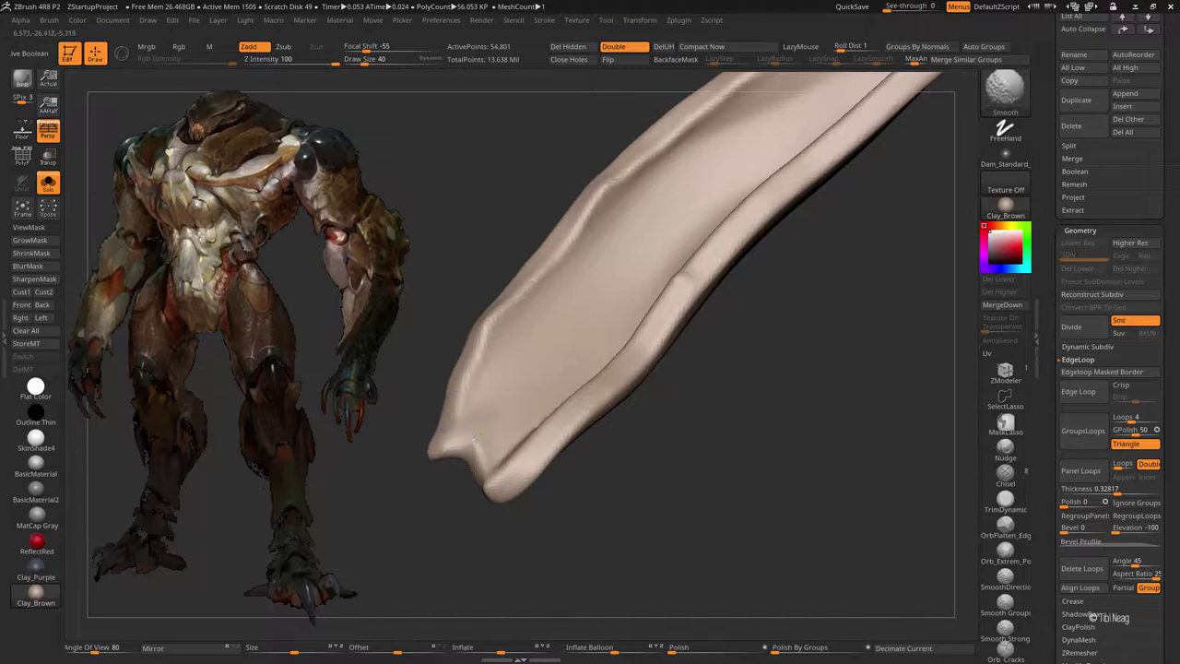
mouse_move(513, 390)
left_mouse_down()
mouse_move(666, 221)
mouse_move(751, 246)
mouse_move(616, 279)
left_mouse_up()
key("shift+alt+s")
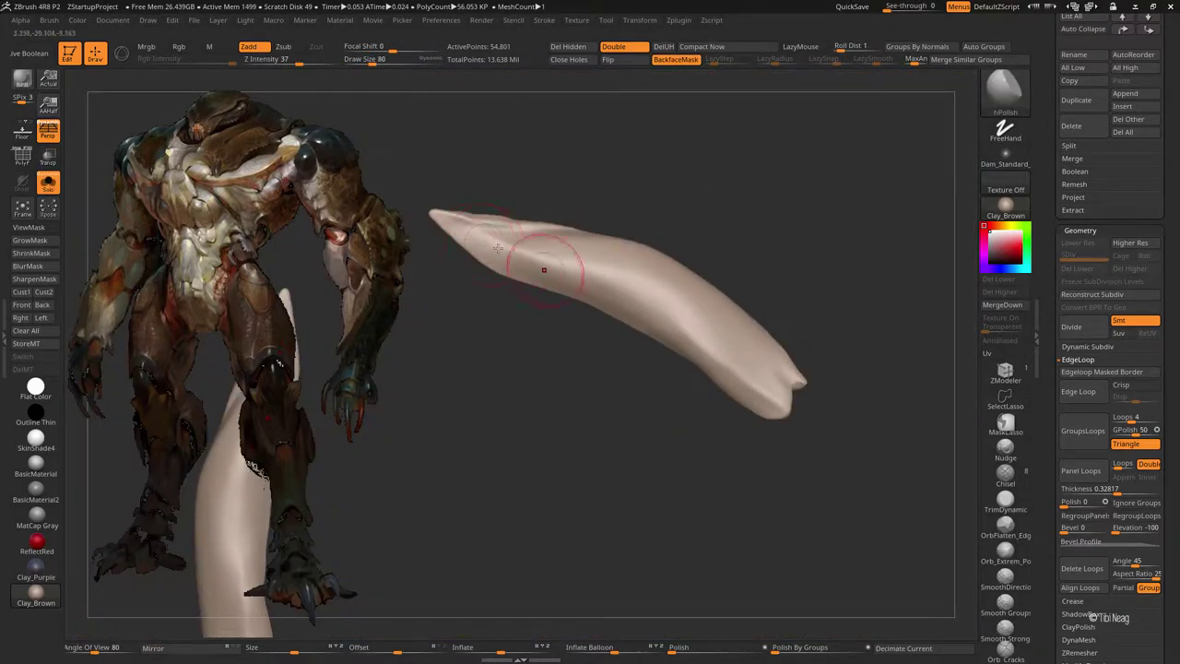
left_click_drag(645, 329, 772, 206)
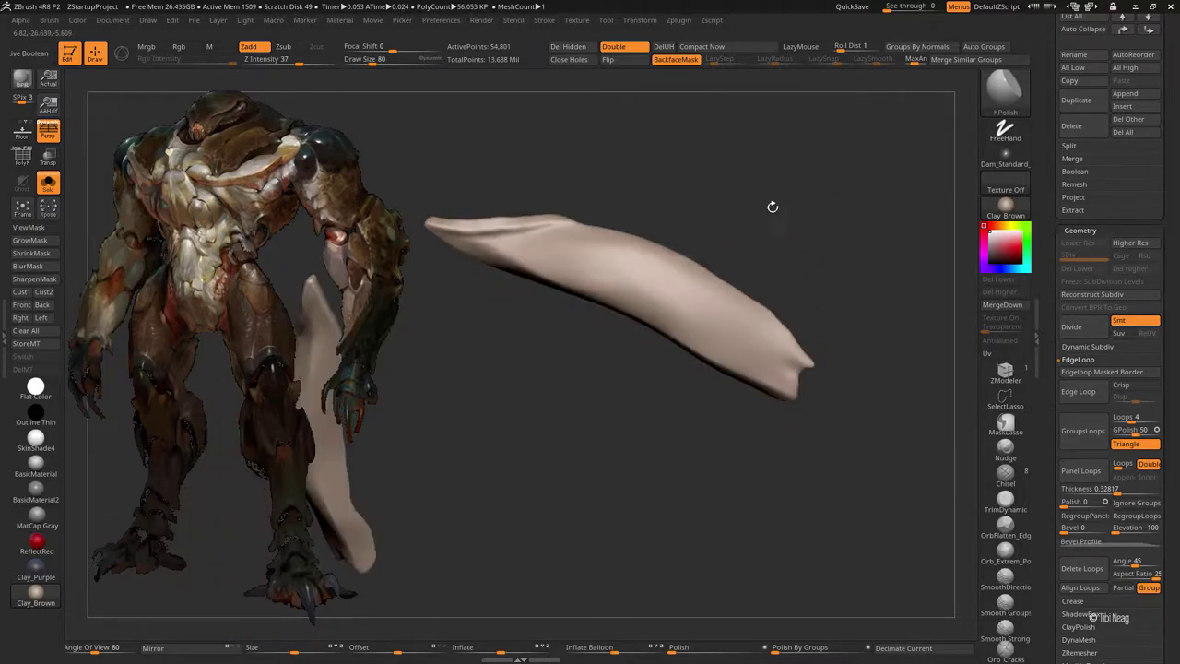
key("shift+alt+s")
key("shift+alt+s")
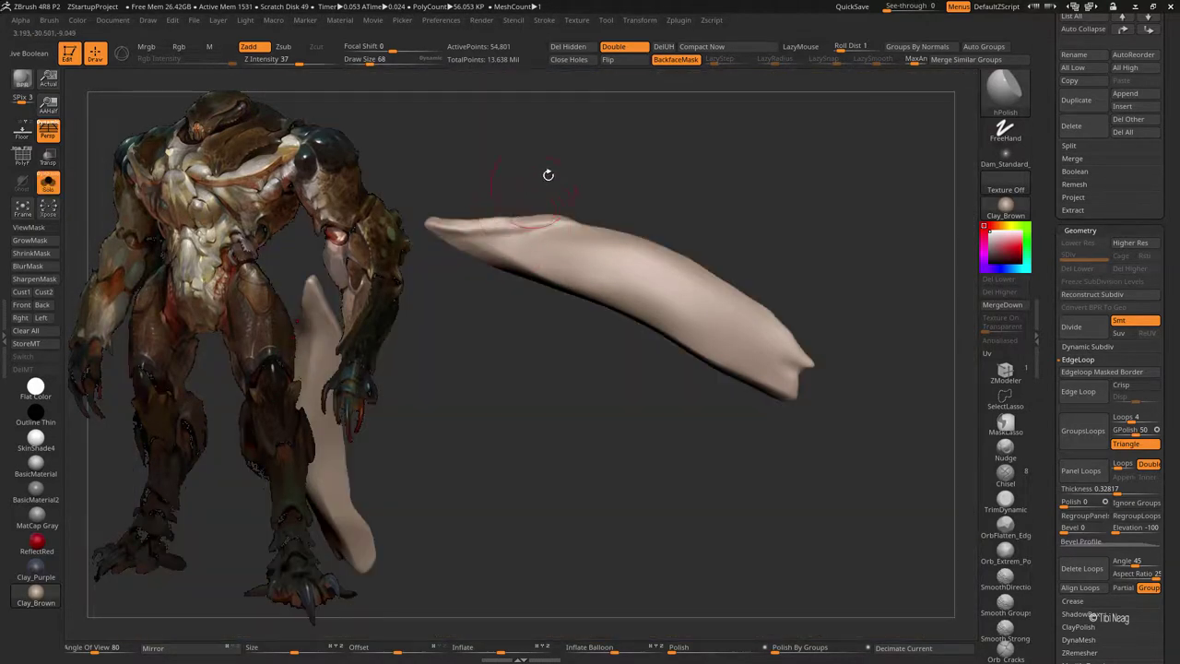
mouse_move(535, 223)
left_mouse_down("shift")
mouse_move(485, 241)
mouse_move(557, 241)
mouse_move(664, 215)
left_mouse_up("shift")
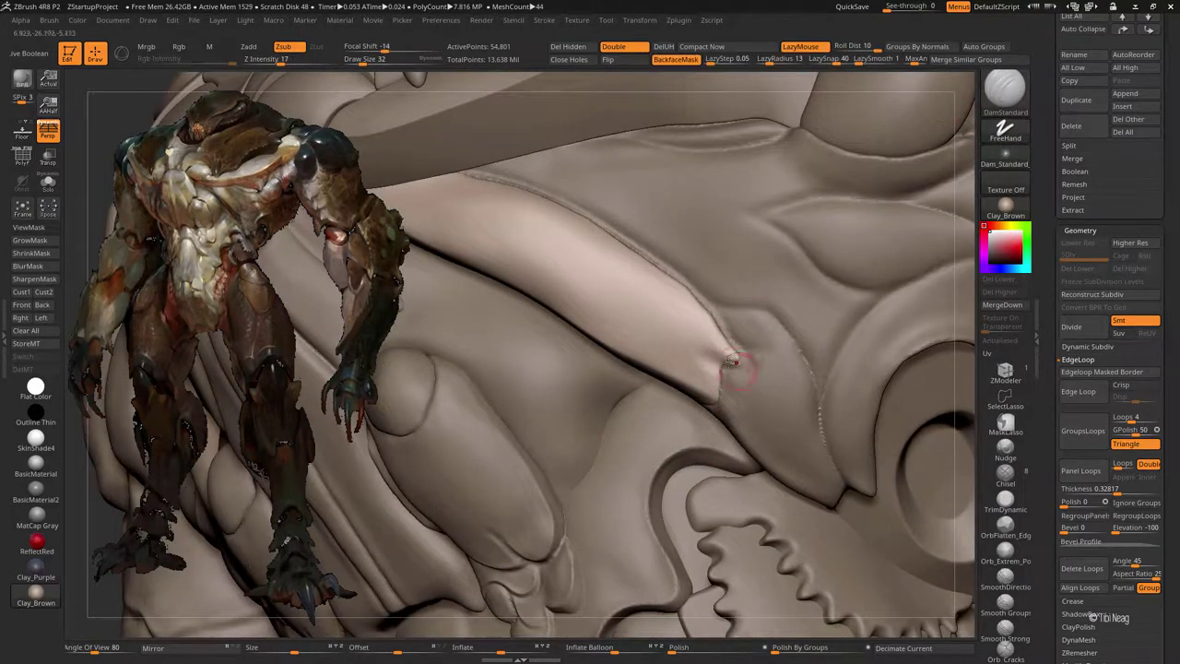
- Try the Inflate, Smooth and Move brushes, adjusting the Move brush size and settings
key("b")
key("i")
key("n")
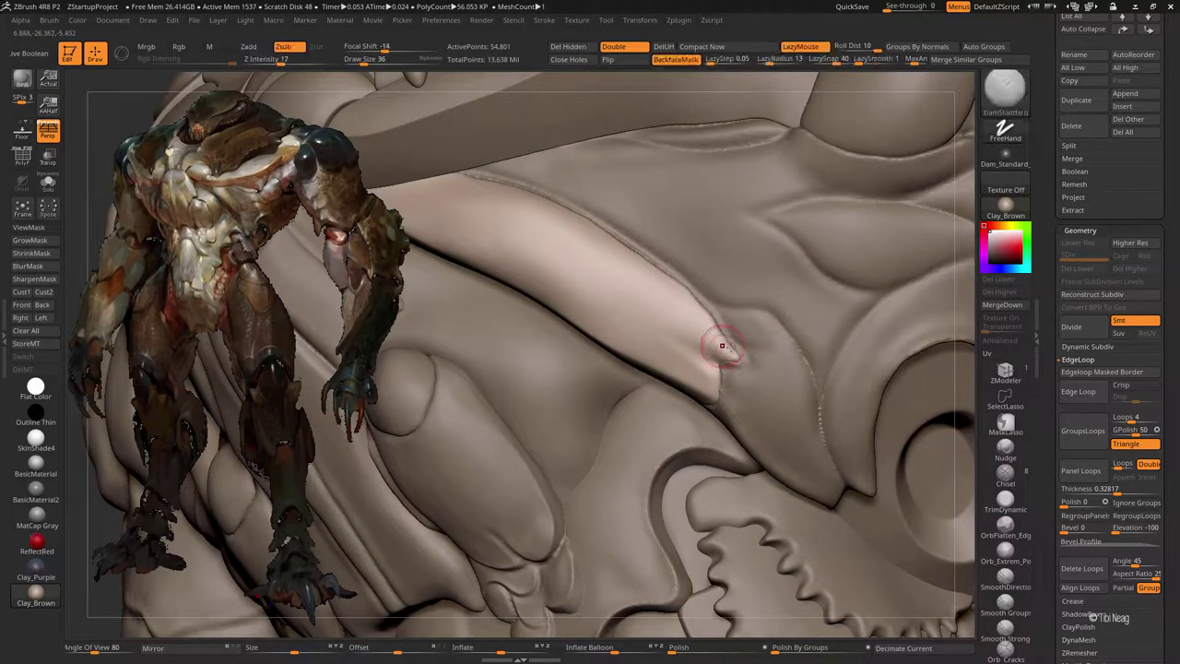
key("shift")
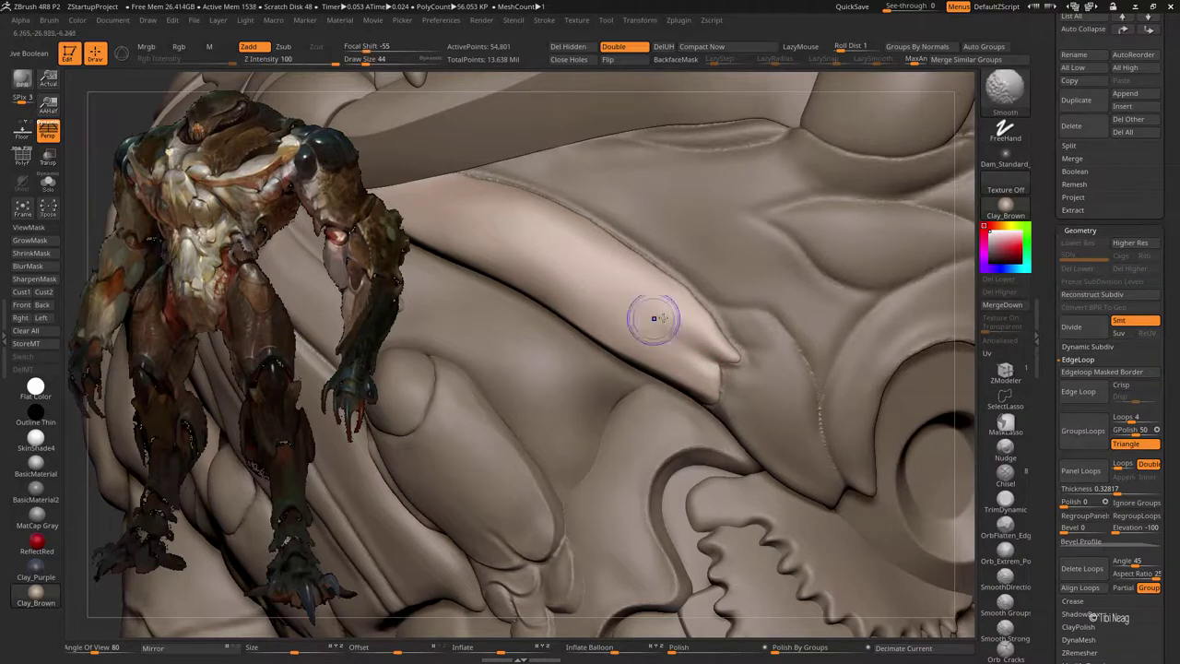
key("b")
key("m")
key("v")
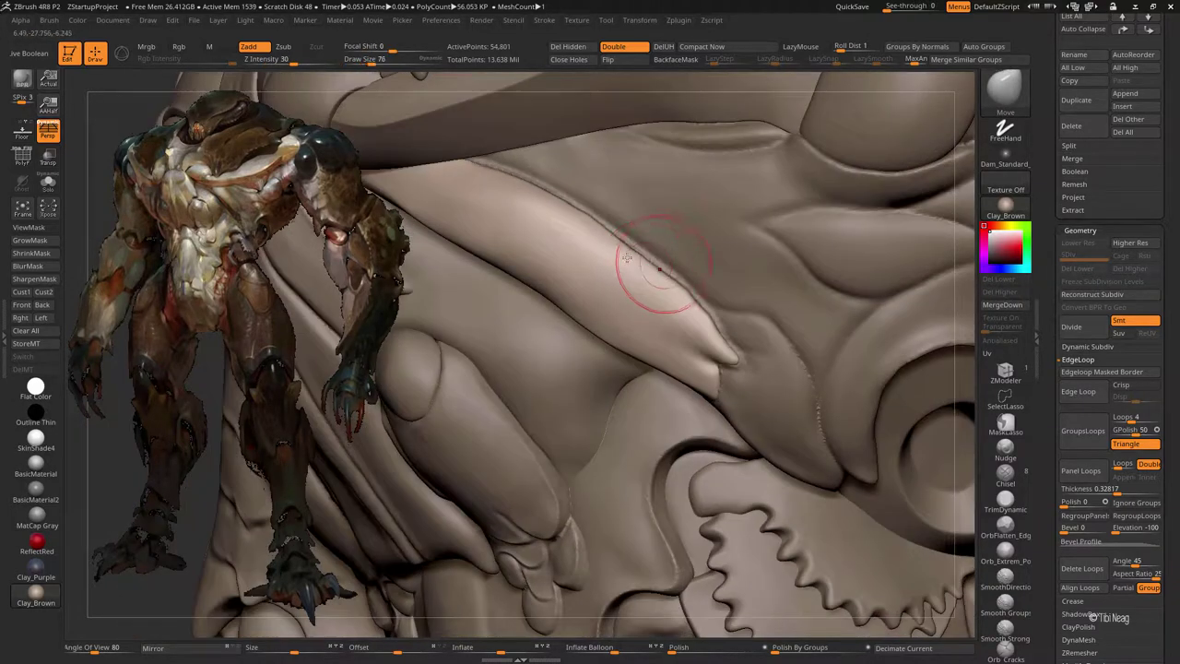
- Solo bug_parts_35 and soften its folds with Smooth Strong, resizing the brush as needed
left_click(544, 241, "alt")
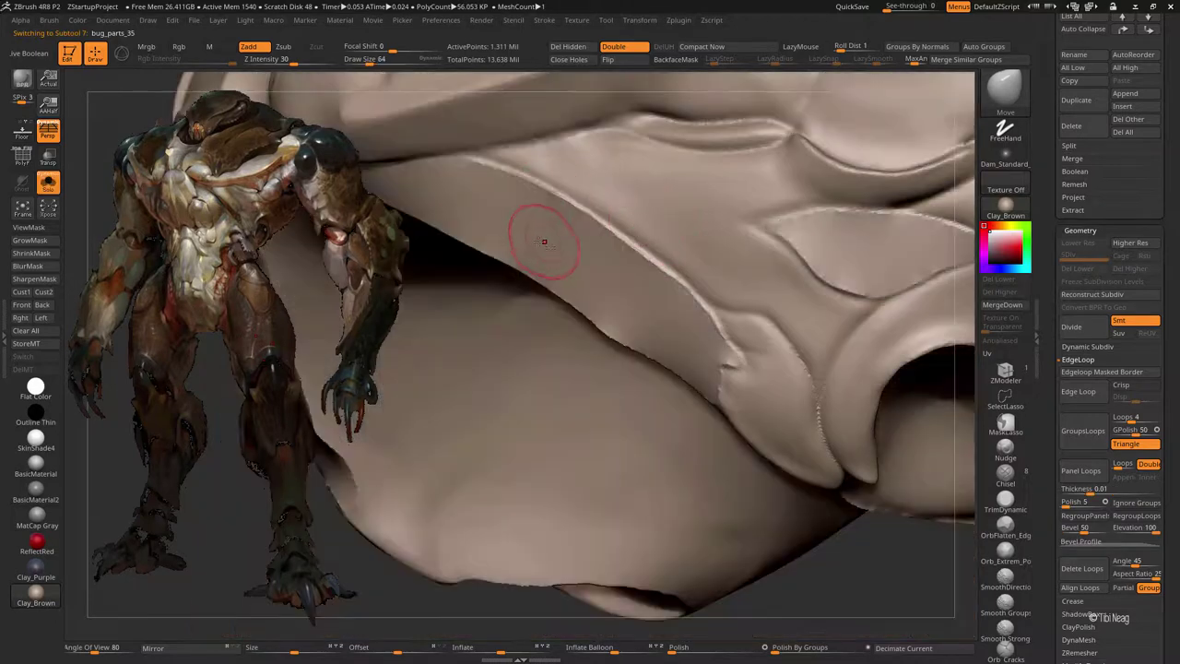
left_click(1003, 634)
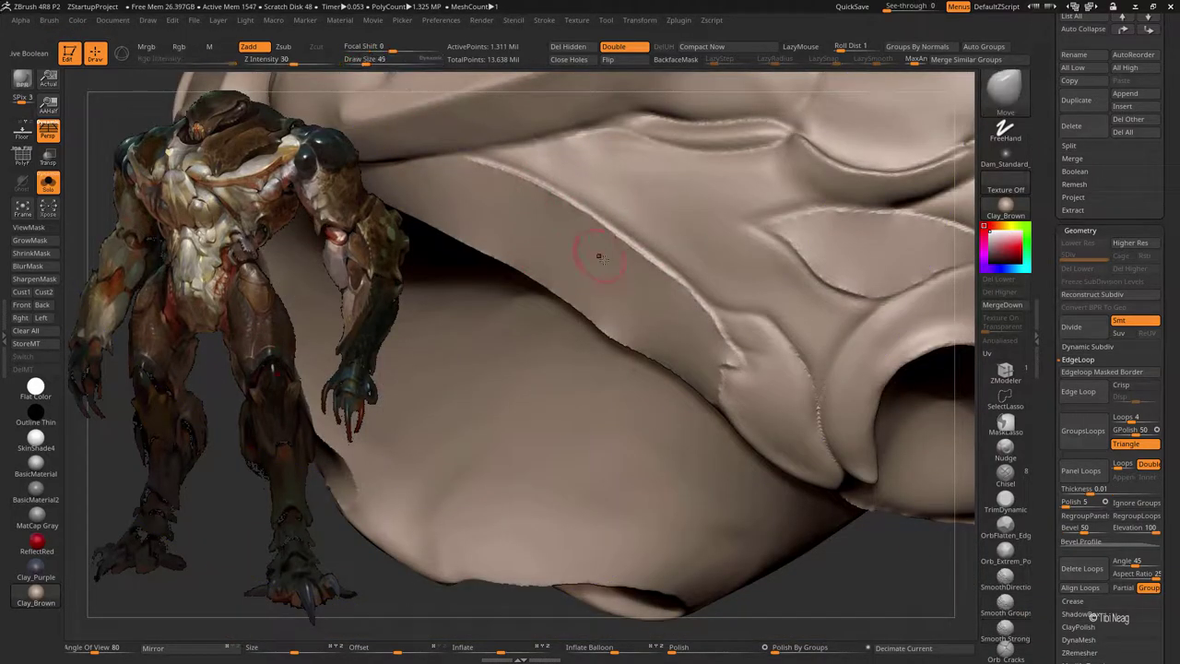
left_click_drag(565, 250, 524, 207)
key("shift")
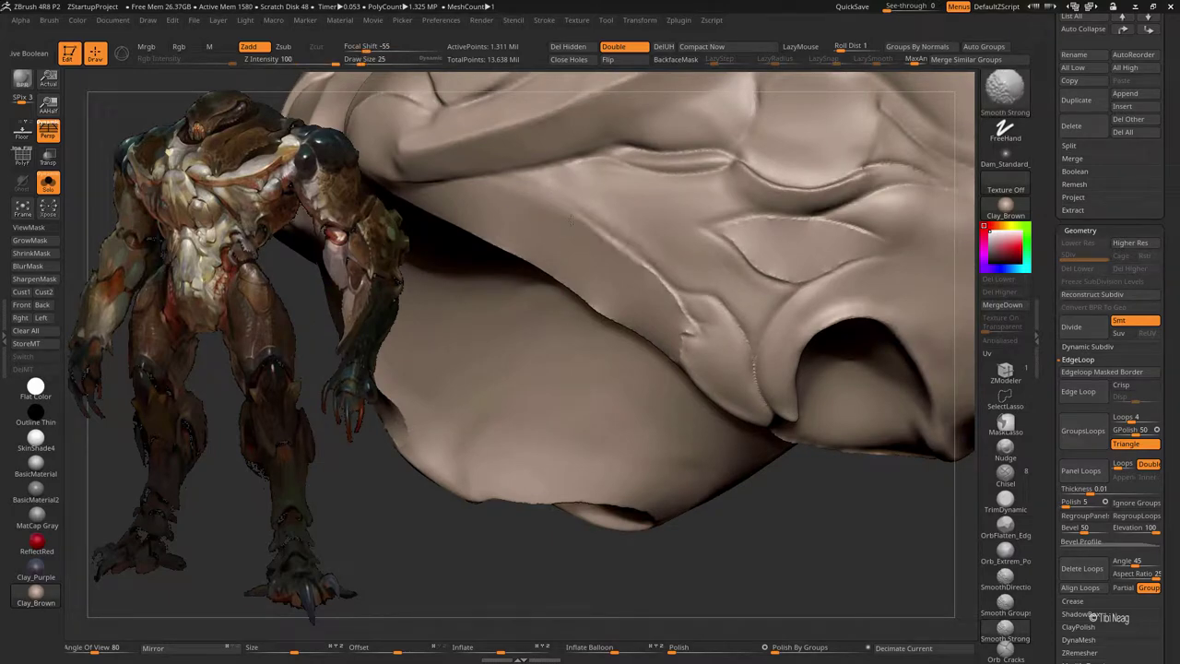
key("bracketleft")
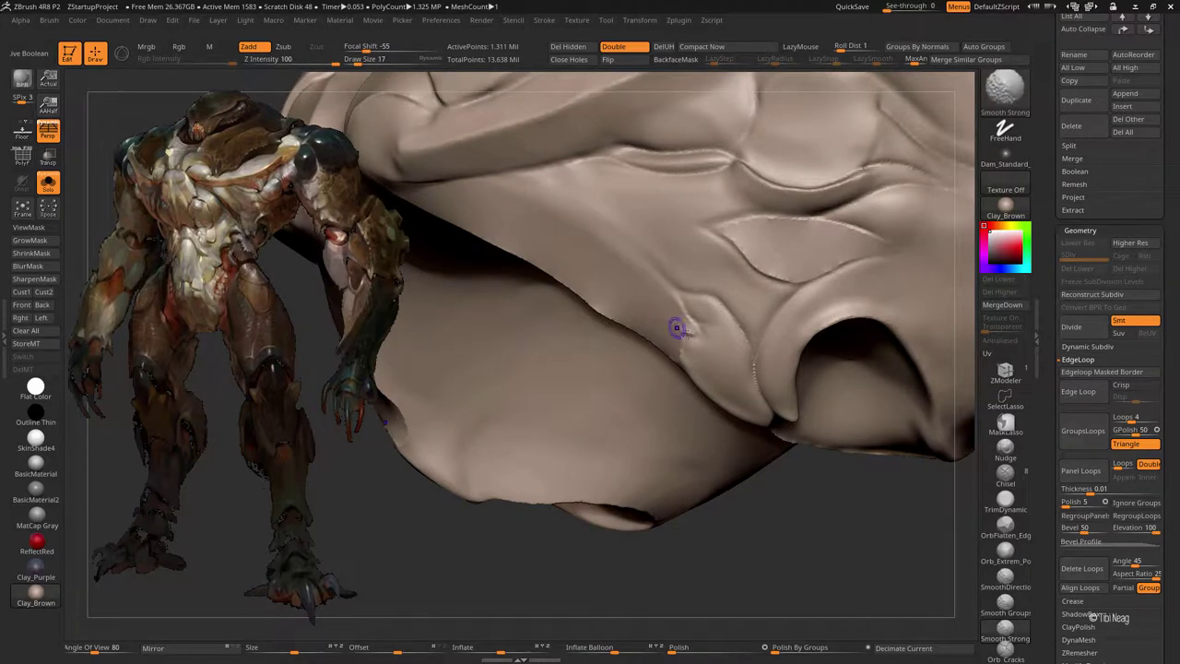
left_click_drag(643, 327, 476, 228)
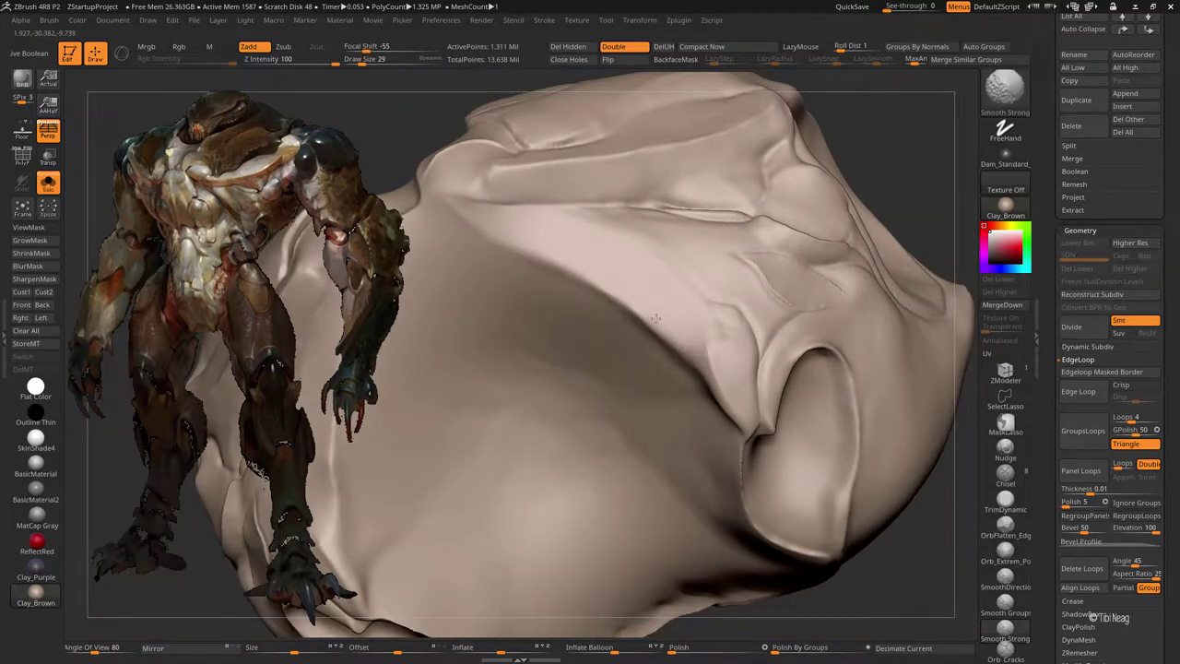
key("bracketright")
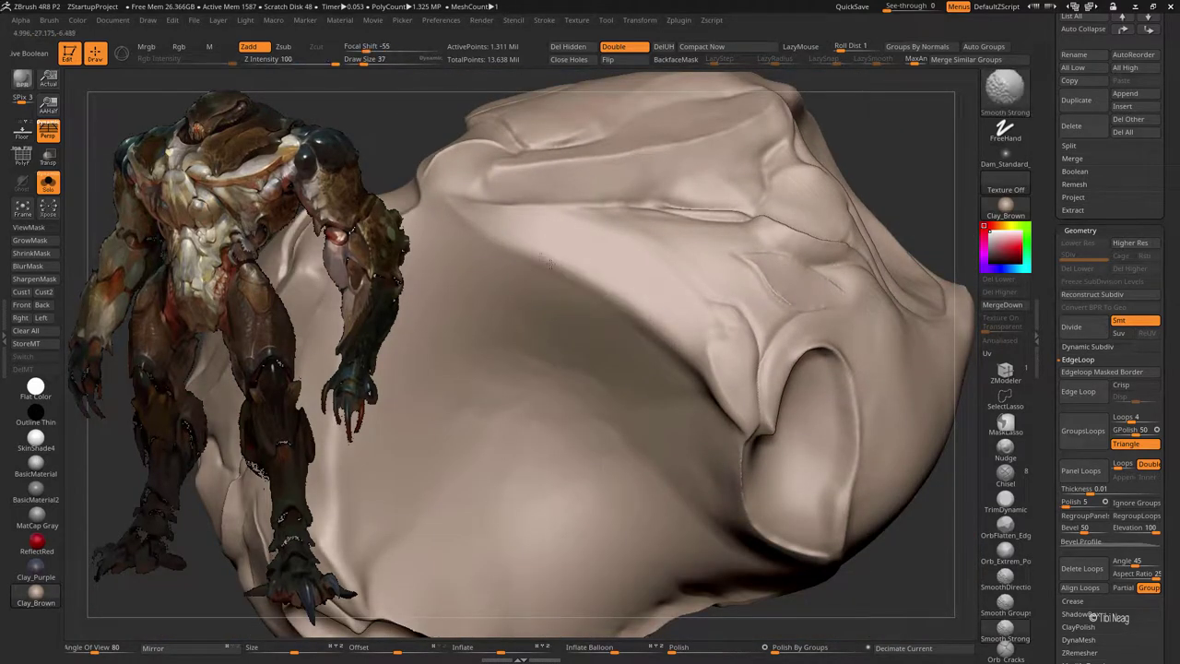
mouse_move(445, 201)
left_mouse_down()
mouse_move(729, 378)
mouse_move(613, 261)
left_mouse_up()
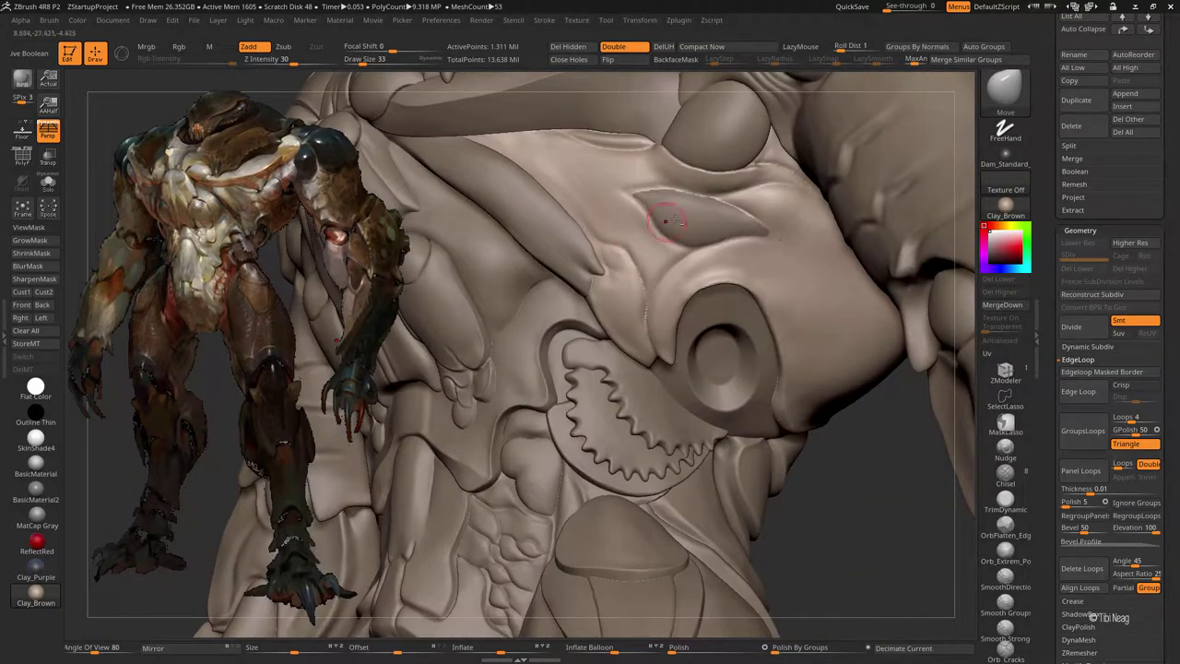
- Solo the thin curved plate and give it a thick, polished Panel Loops shell
left_click(667, 221, "alt")
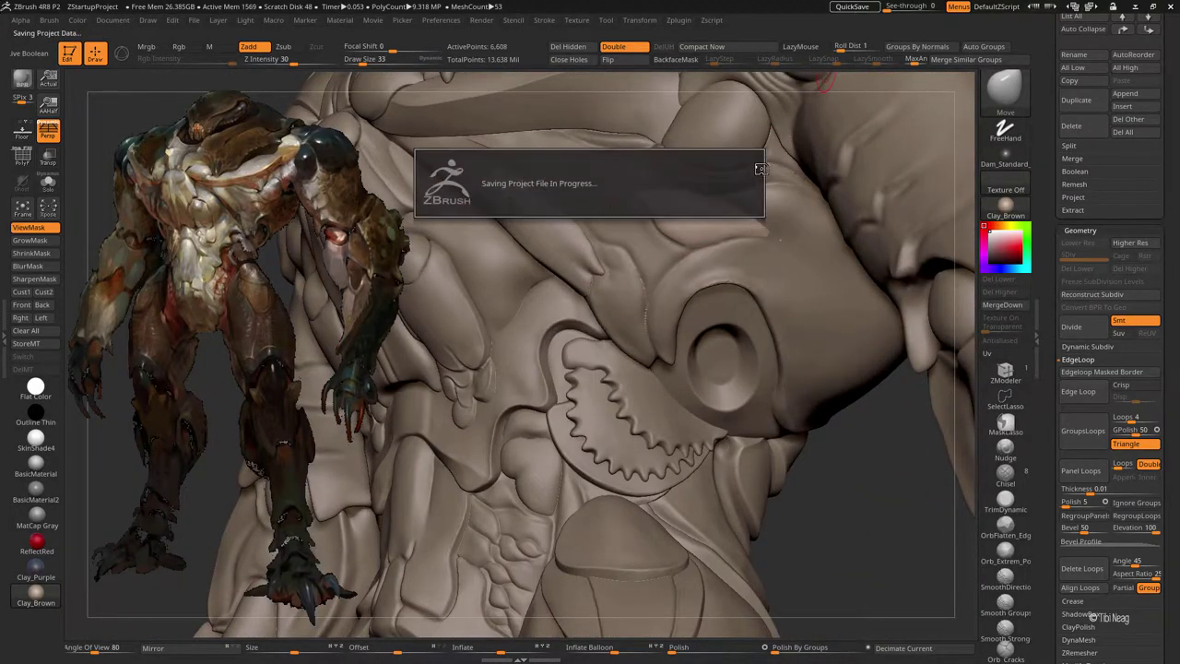
key("shift+s")
left_click(1080, 470)
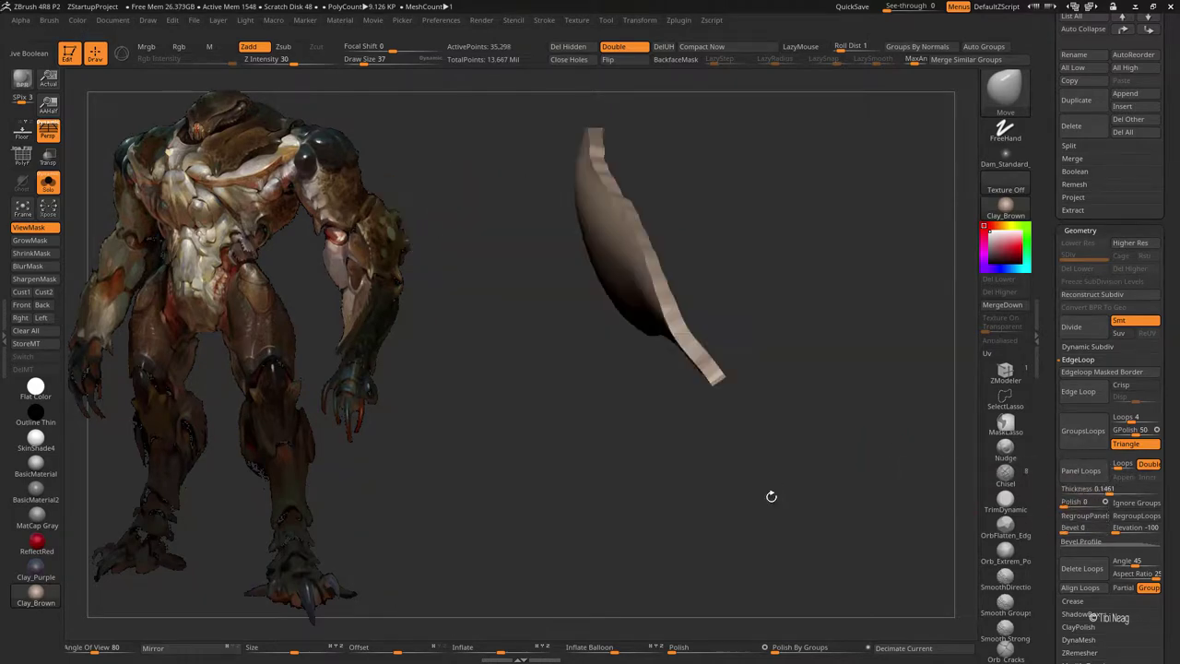
left_click_drag(737, 184, 780, 234)
left_click_drag(669, 649, 681, 648)
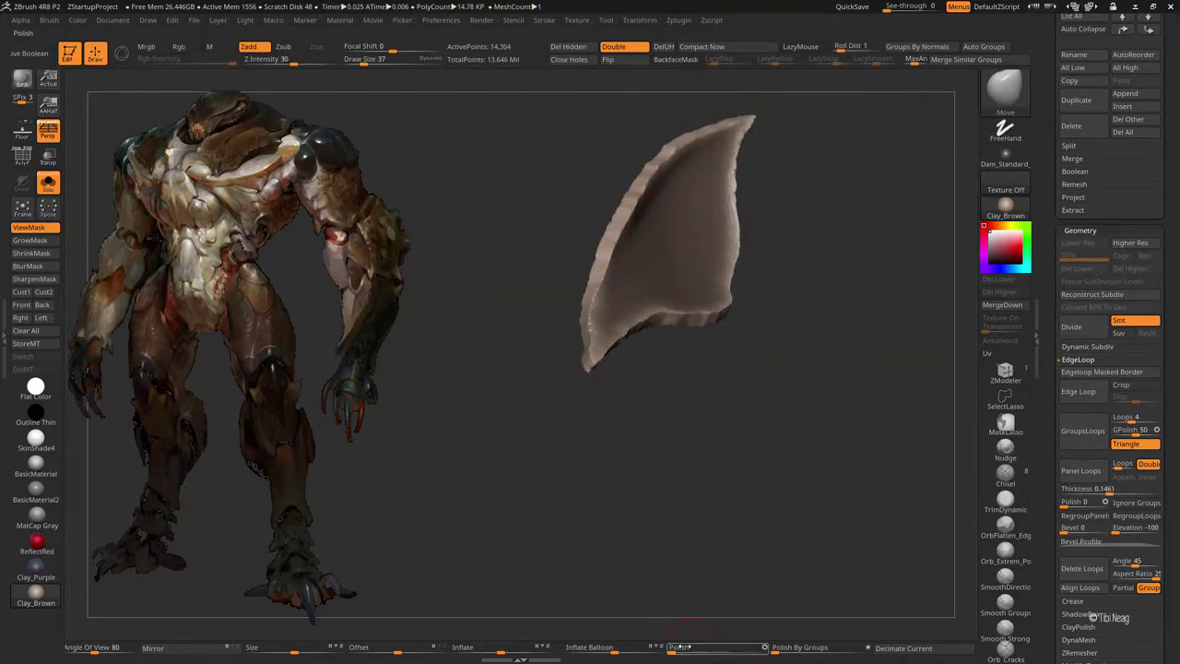
mouse_move(755, 608)
left_mouse_down()
mouse_move(759, 519)
mouse_move(685, 453)
left_mouse_up()
key("shift+s")
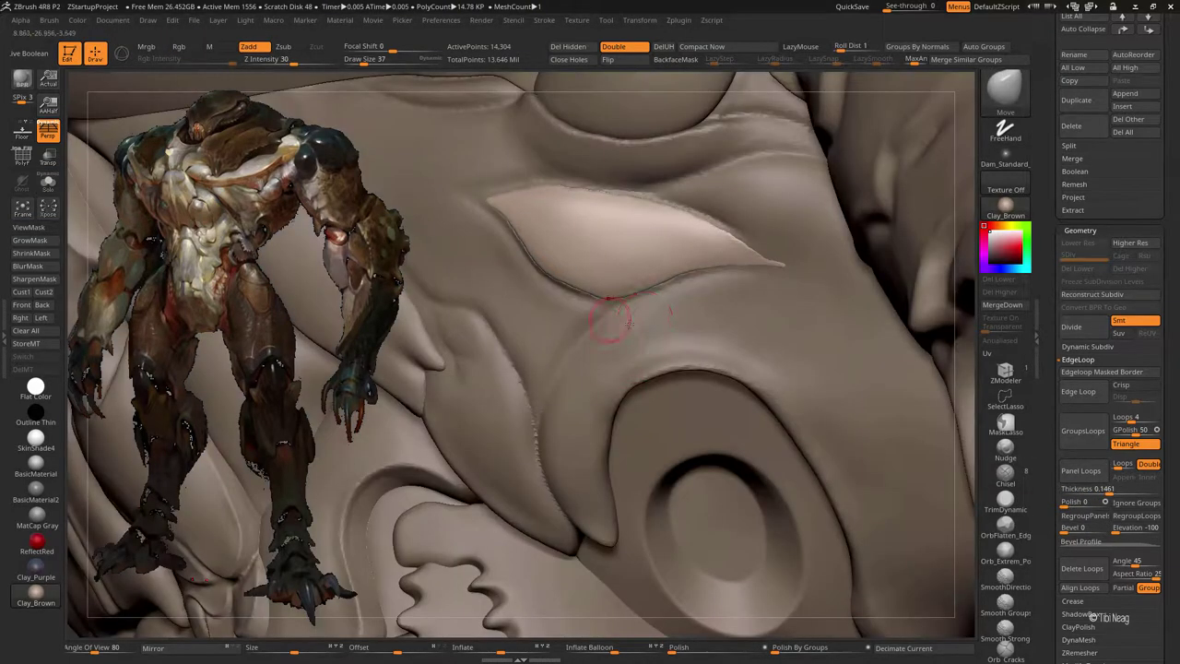
- Reshape the plate with the Move brush so it fits the body surface
mouse_move(601, 297)
left_mouse_down()
mouse_move(580, 273)
mouse_move(571, 287)
left_mouse_up()
key("space")
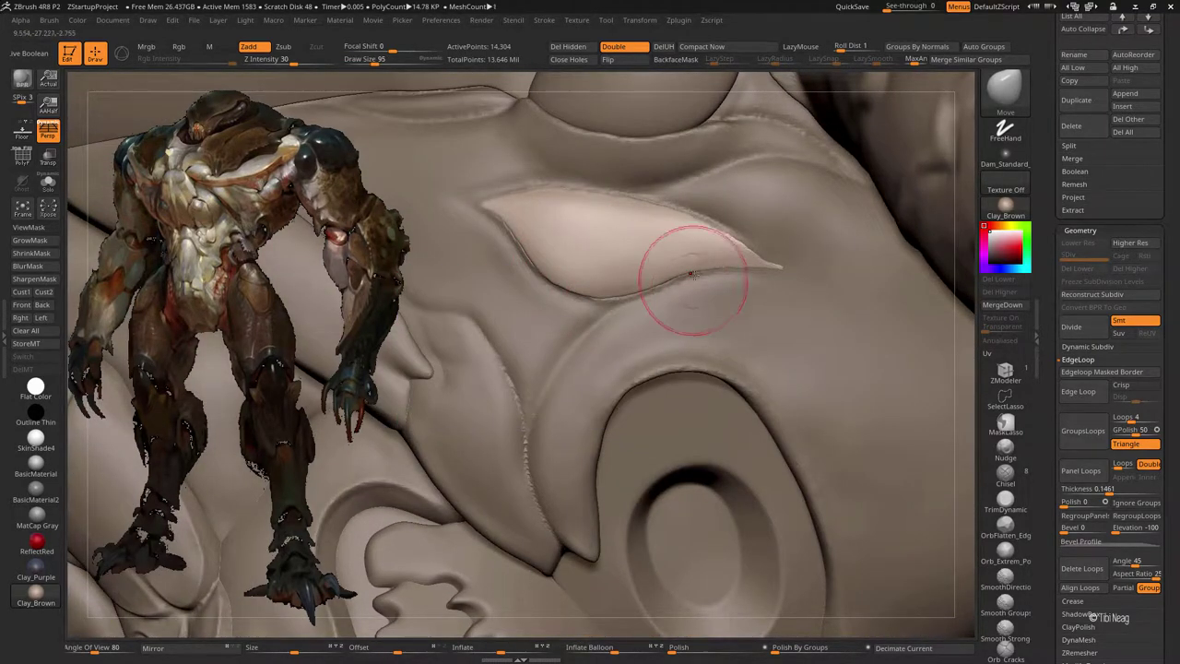
mouse_move(685, 234)
left_mouse_down()
mouse_move(558, 195)
mouse_move(541, 263)
mouse_move(631, 293)
left_mouse_up()
key("space")
key("space")
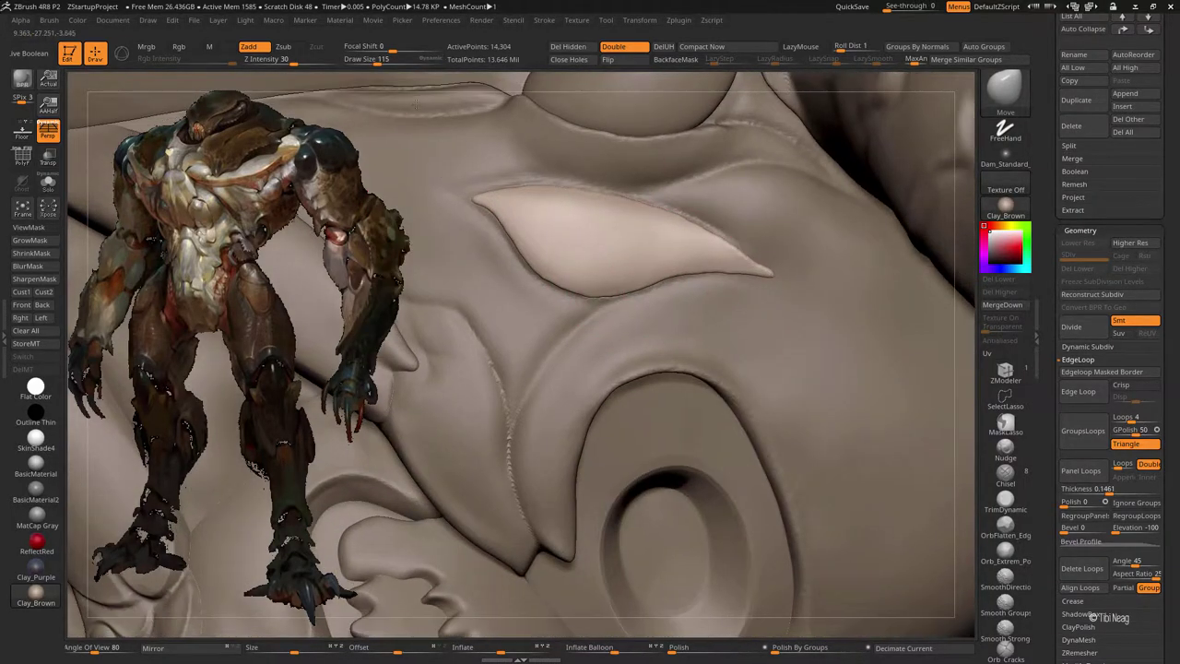
mouse_move(659, 276)
right_mouse_down()
mouse_move(590, 368)
mouse_move(540, 224)
mouse_move(508, 544)
right_mouse_up()
left_click(540, 224, "alt")
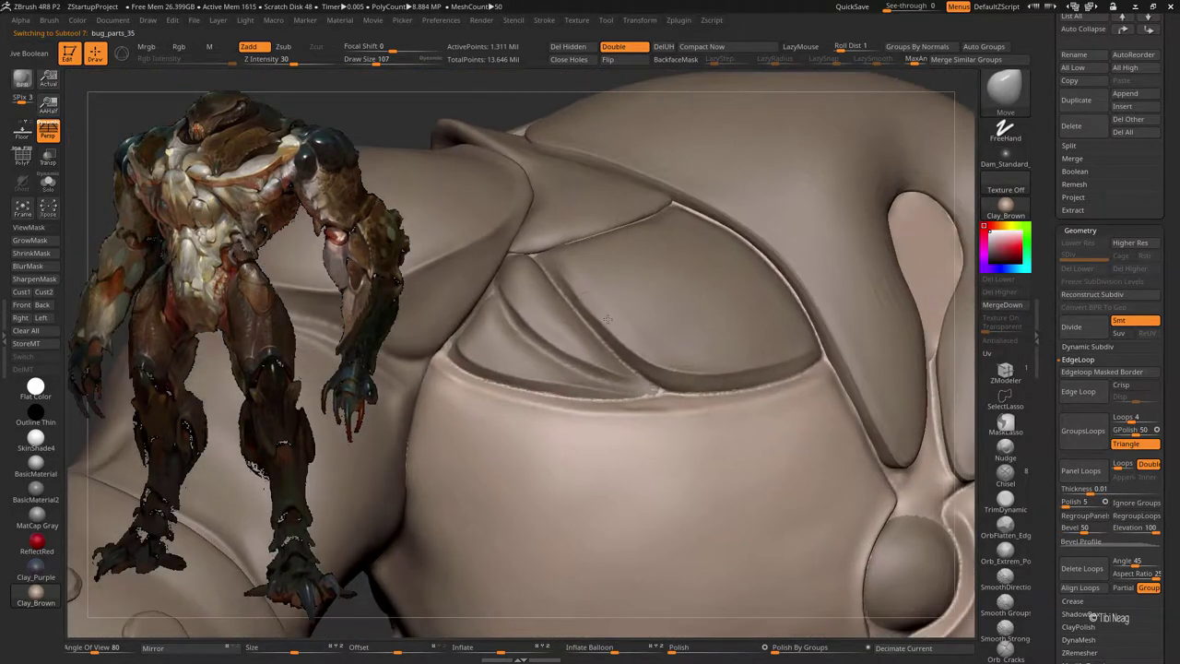
- Solo the shield, hide its rim, give the rest a new polygroup and apply Panel Loops
key("alt+s")
left_click_drag(690, 187, 801, 453)
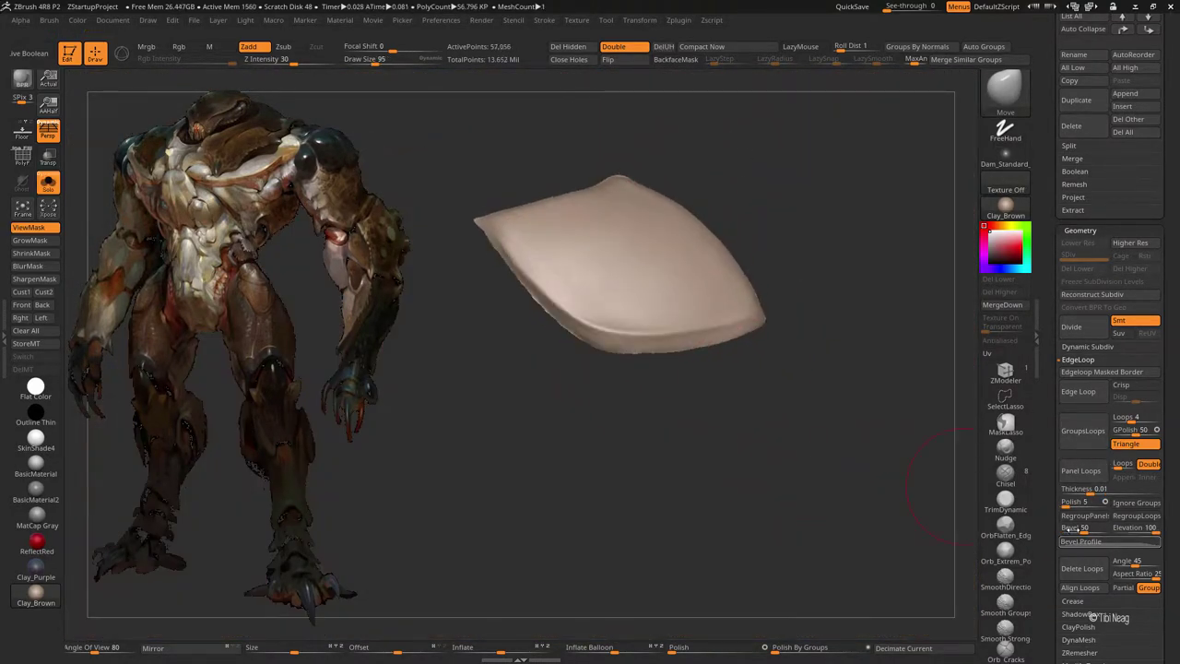
left_click_drag(1103, 494, 1118, 491)
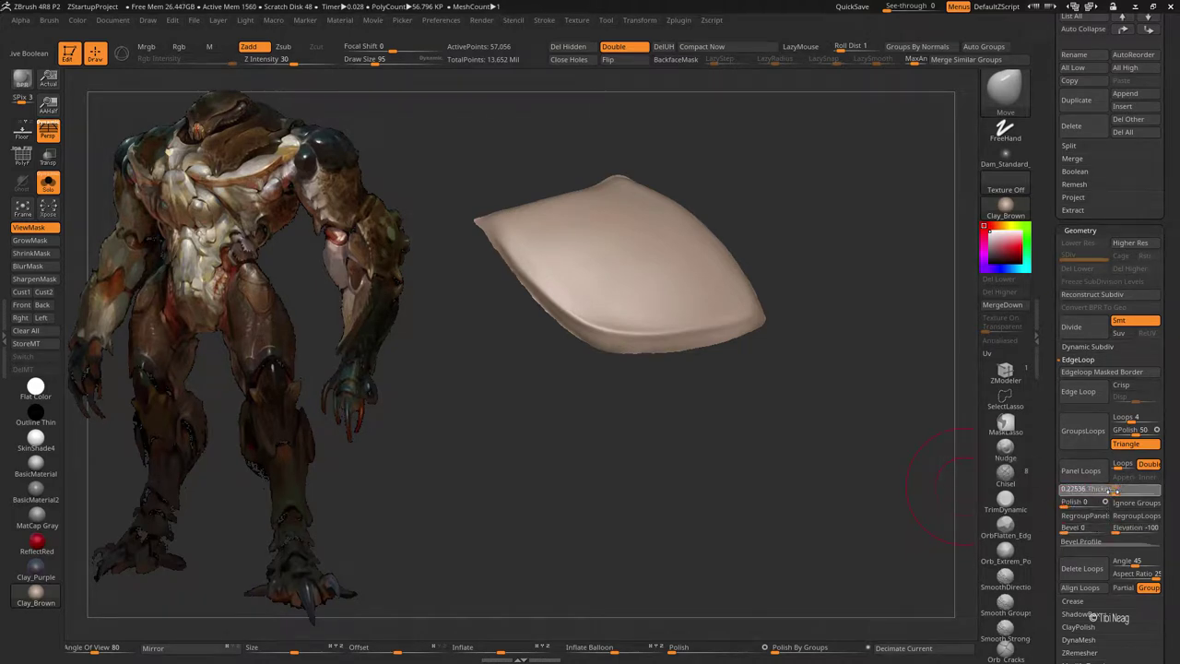
mouse_move(659, 446)
left_mouse_down()
mouse_move(805, 356)
mouse_move(710, 295)
mouse_move(811, 277)
mouse_move(688, 313)
mouse_move(606, 313)
mouse_move(814, 190)
left_mouse_up()
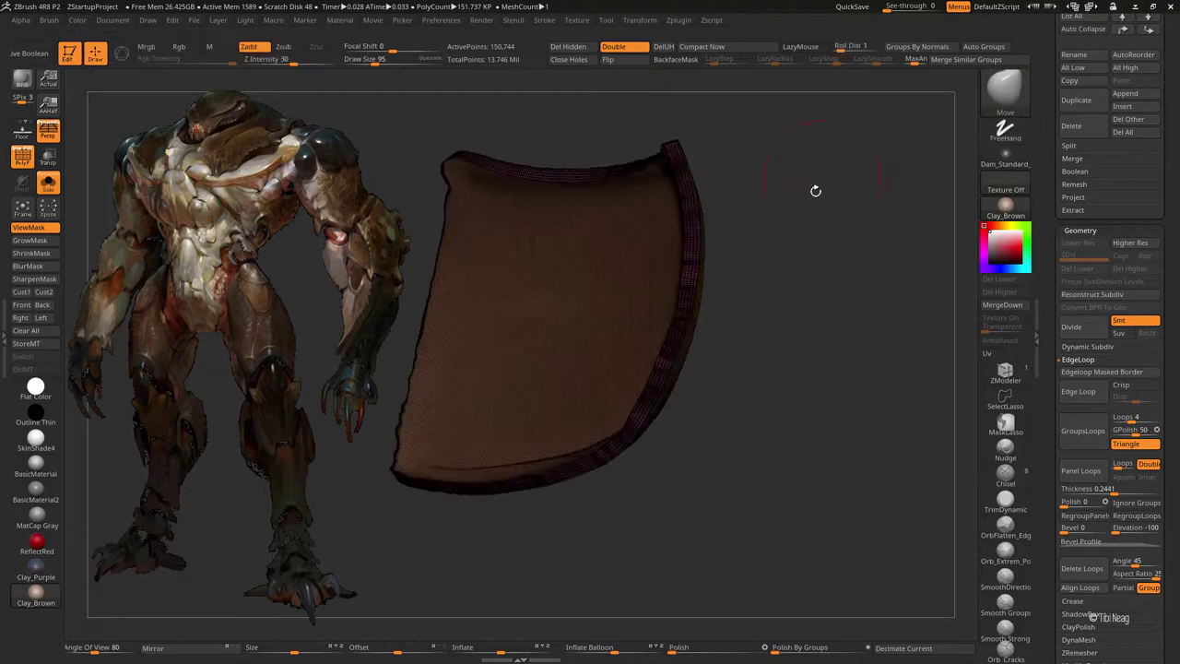
key("shift+f")
left_click(816, 250, "ctrl+shift")
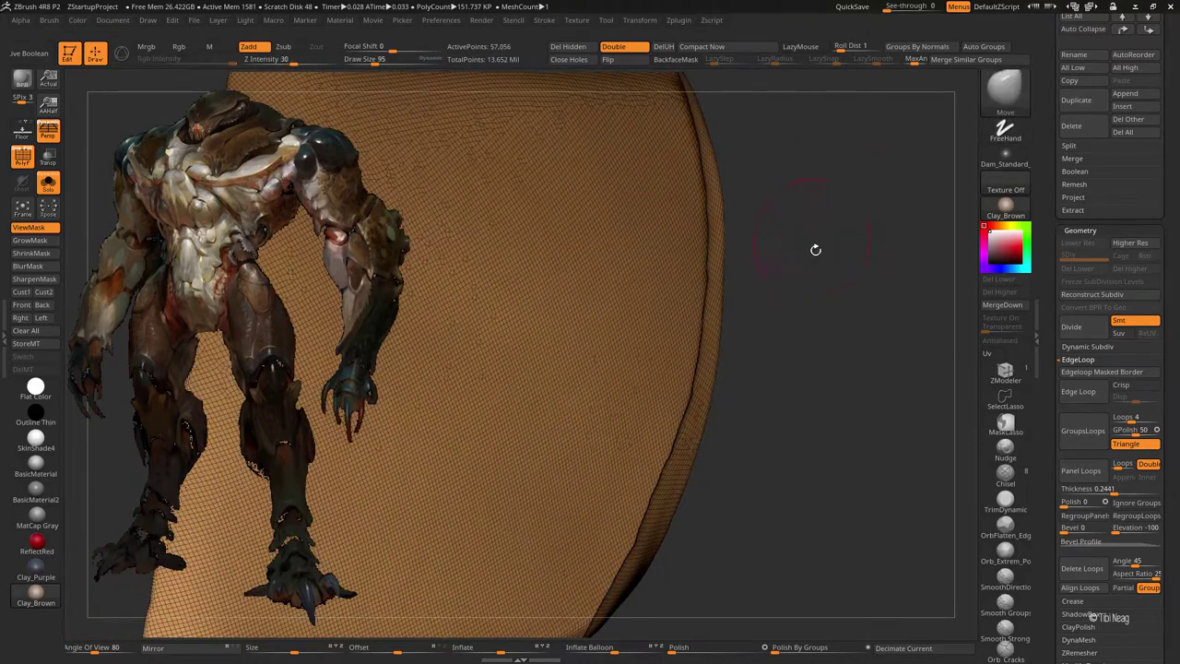
key("ctrl+w")
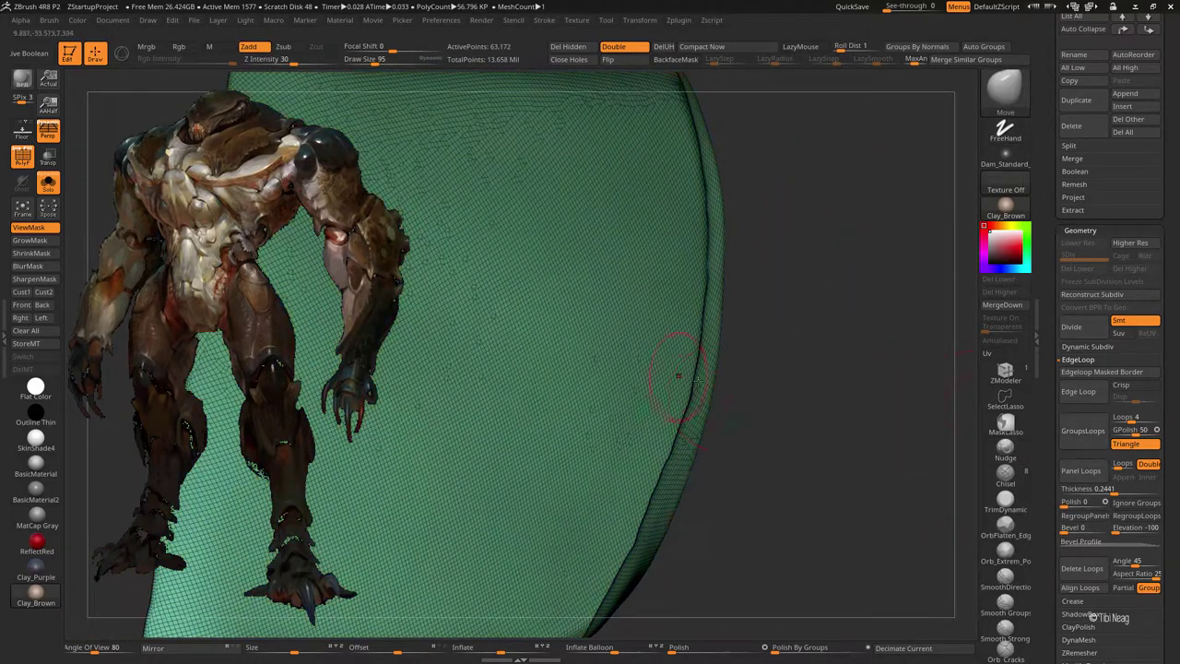
left_click(1081, 471)
key("shift+f")
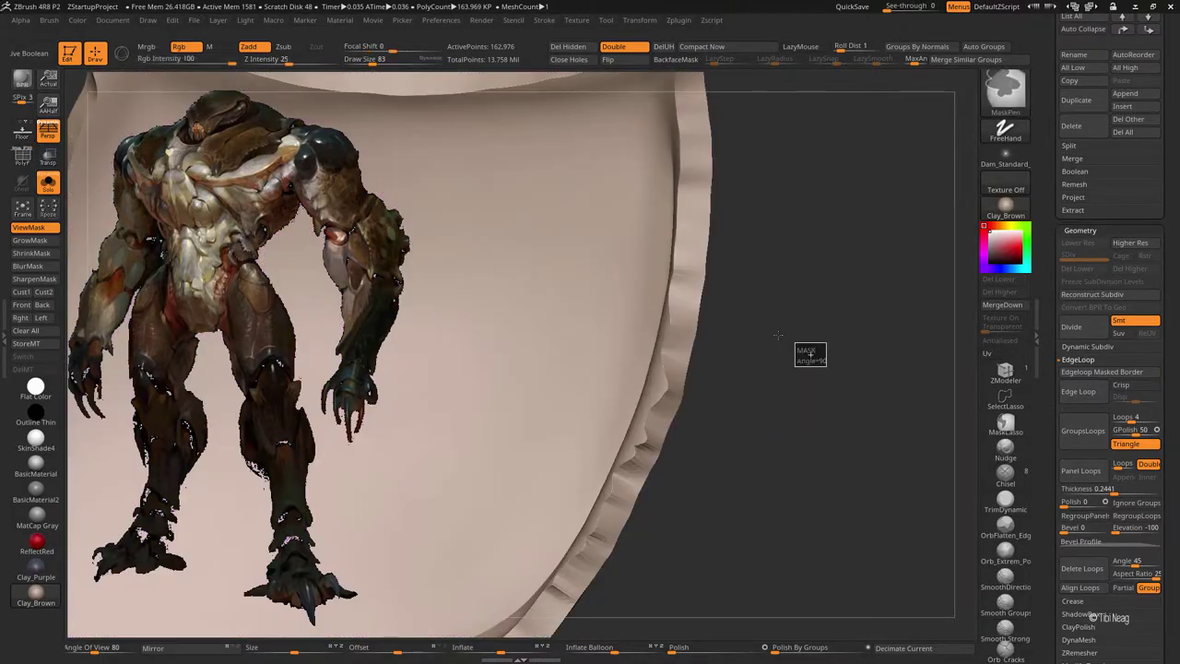
- Polish the shield shell so its rim and edges are smoothly rounded
left_click_drag(710, 517, 723, 569)
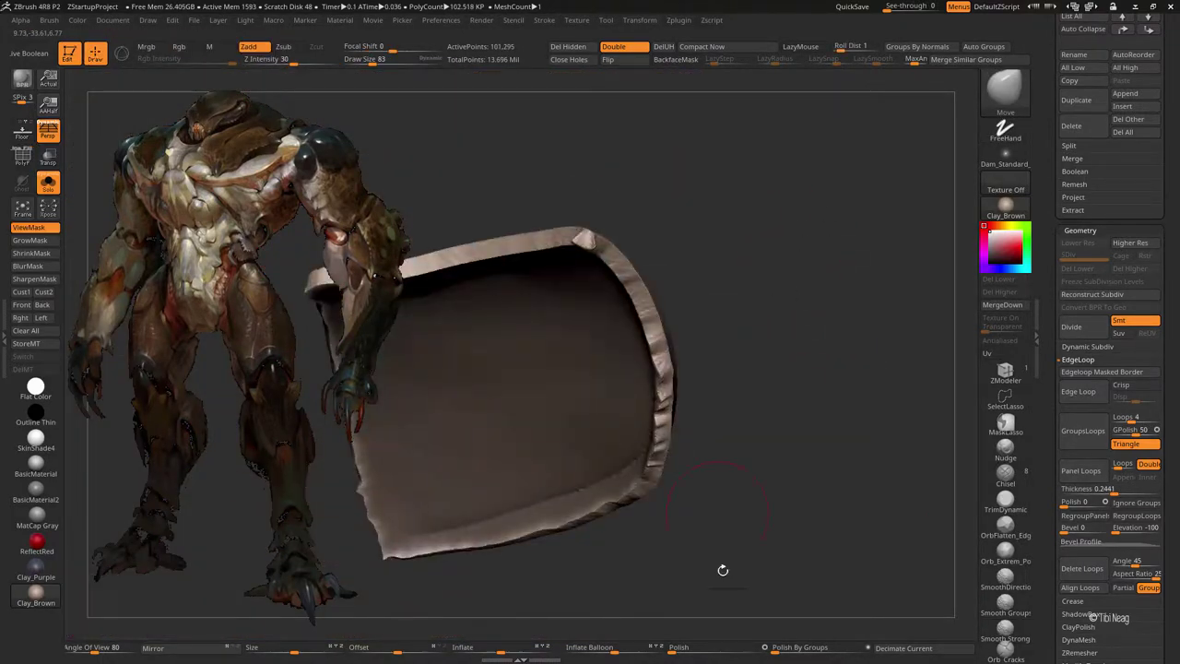
left_click_drag(765, 649, 703, 649)
mouse_move(701, 572)
left_mouse_down()
mouse_move(690, 489)
mouse_move(553, 545)
mouse_move(585, 519)
left_mouse_up()
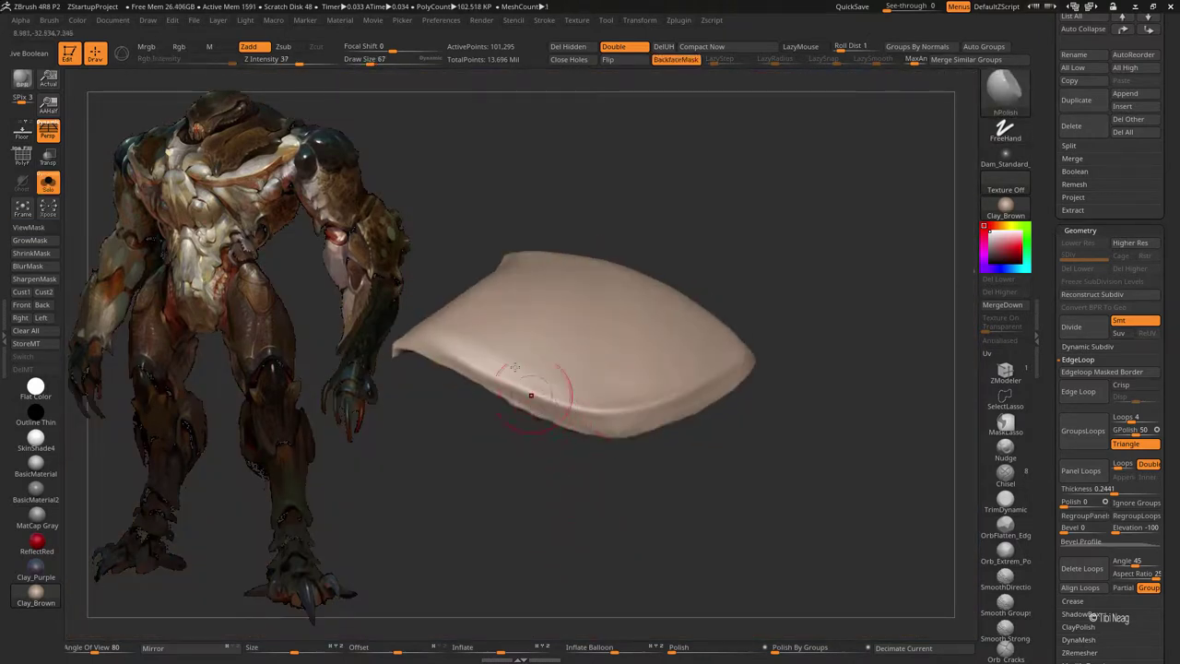
mouse_move(531, 395)
left_mouse_down()
mouse_move(491, 372)
mouse_move(557, 419)
left_mouse_up()
left_click_drag(801, 456, 661, 419)
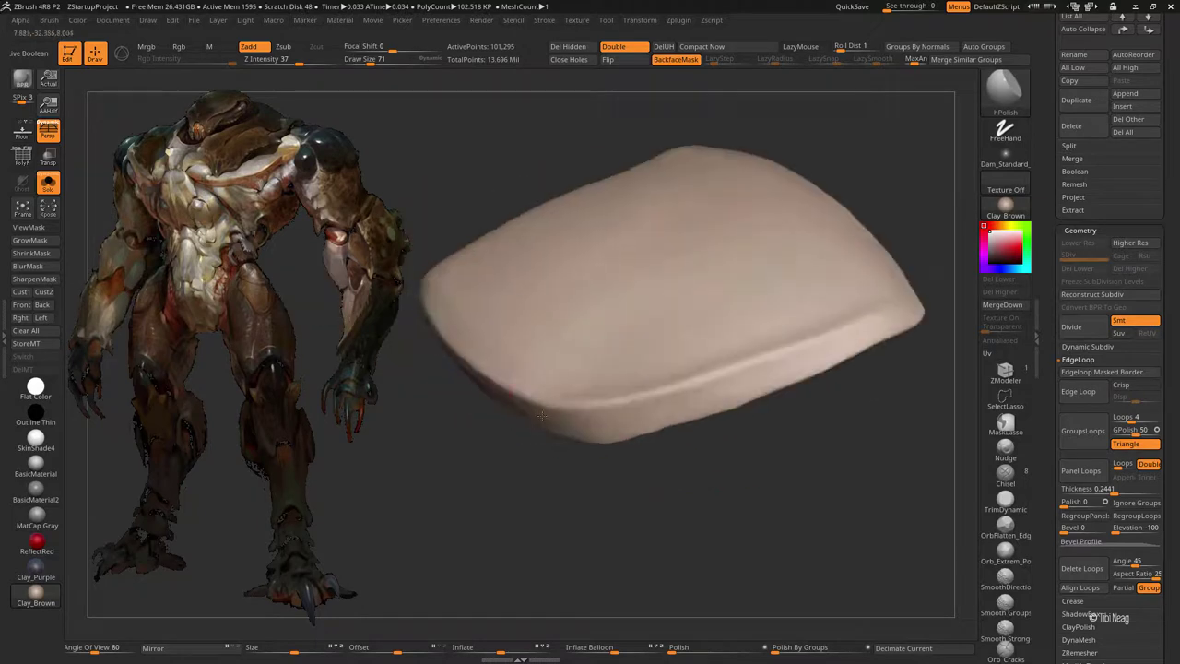
left_click_drag(540, 441, 640, 399)
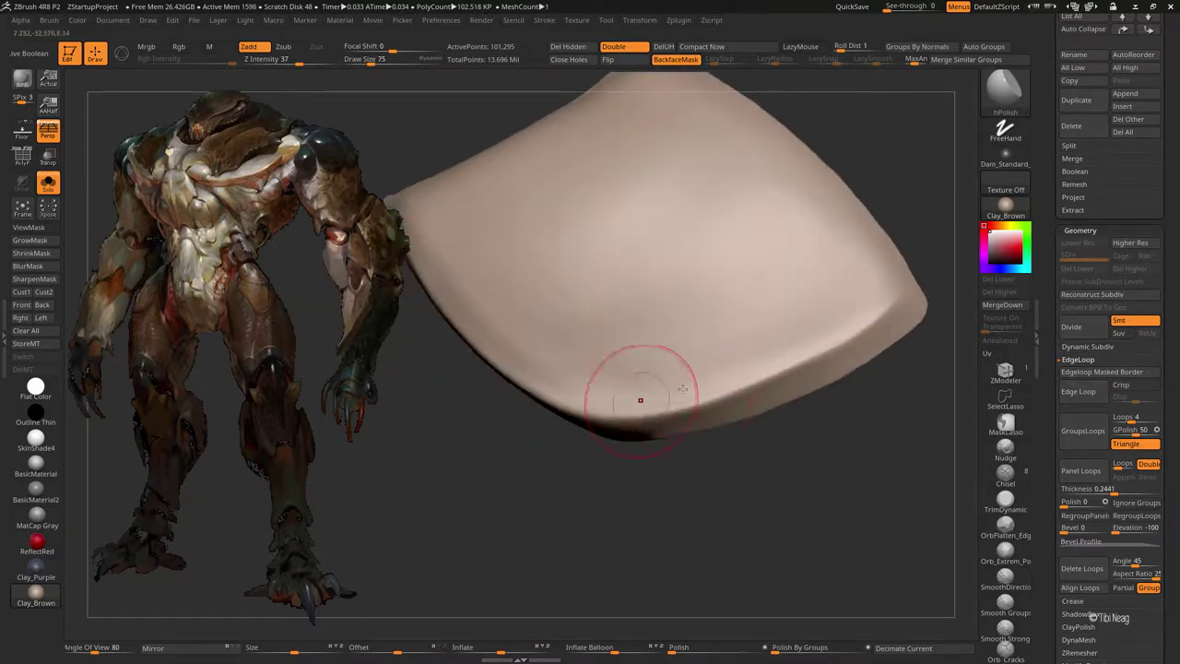
left_click_drag(884, 326, 511, 346)
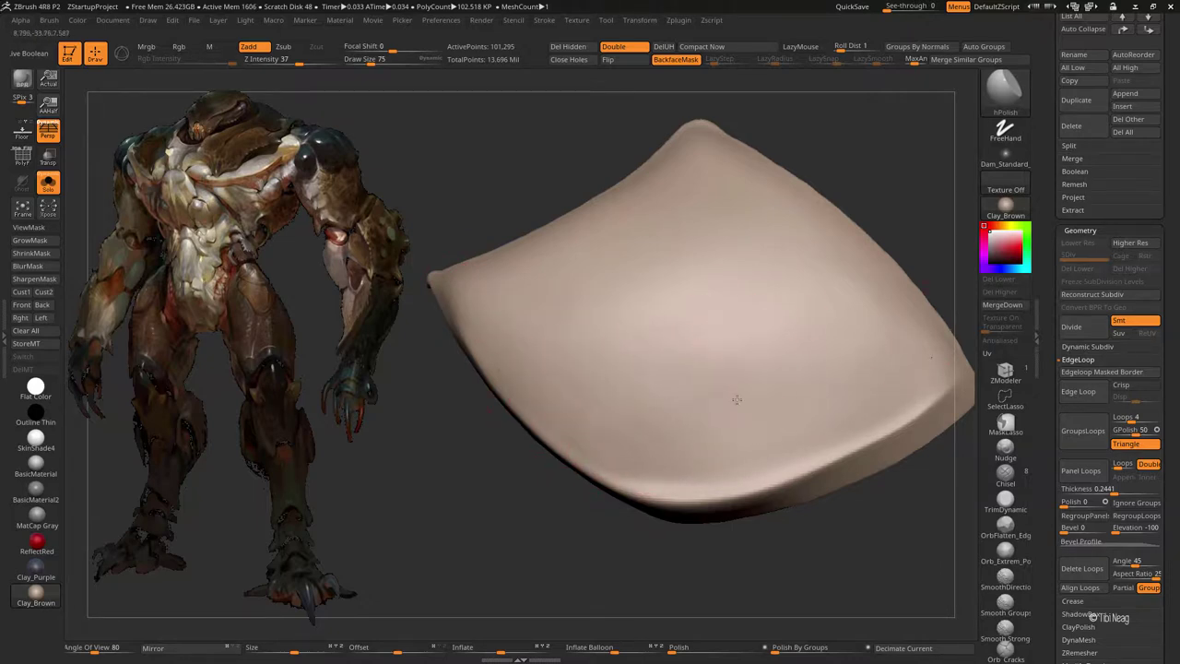
left_click_drag(674, 452, 791, 402)
- Flatten the shield's groove edge in place on the body with TrimDynamic
key("b")
key("m")
key("v")
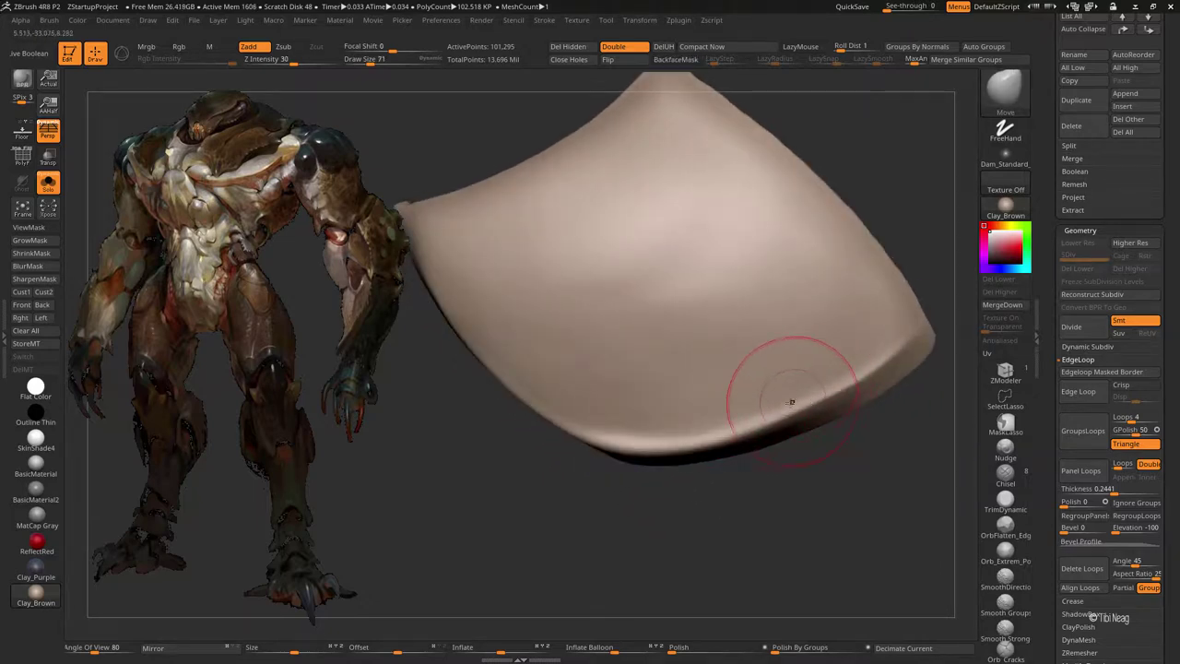
key("f")
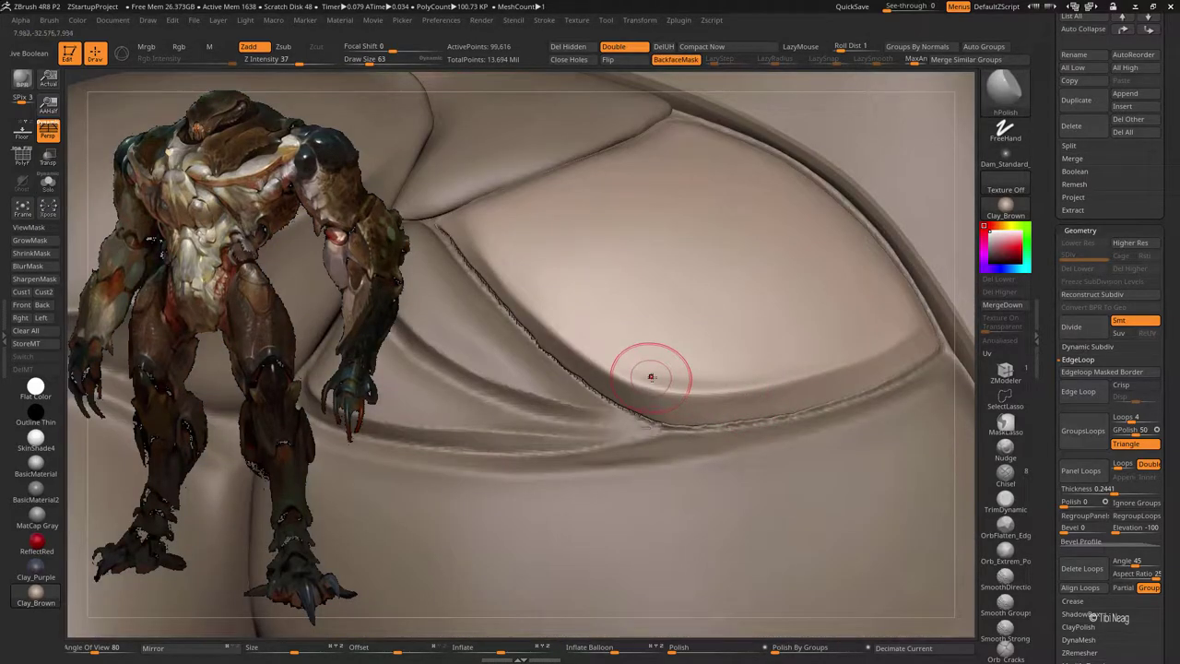
key("b")
key("t")
key("d")
left_click_drag(623, 370, 716, 381)
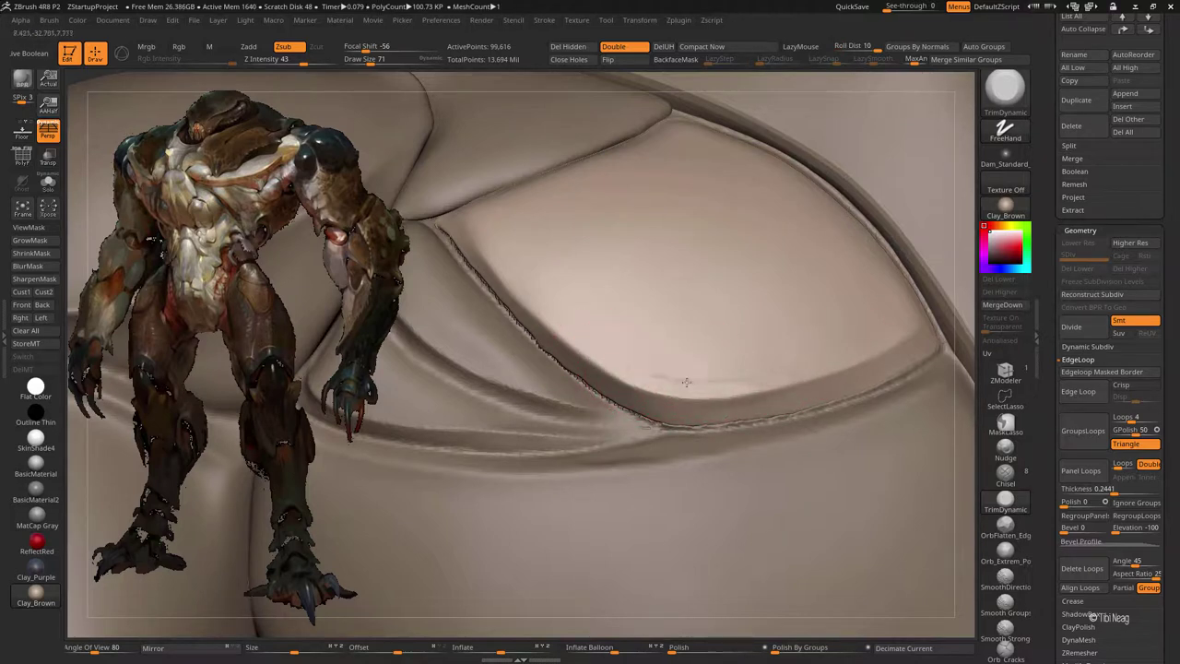
key("b")
key("h")
key("p")
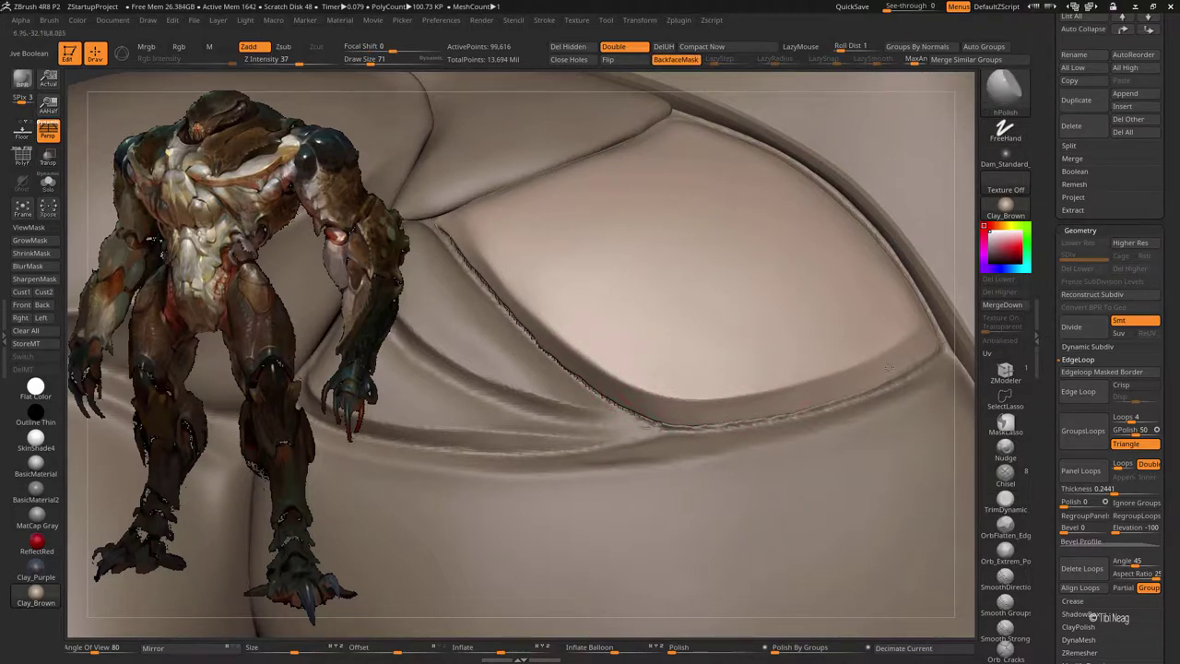
- Isolate the piece and smooth the dent on its lower rim with hPolish
key("alt+s")
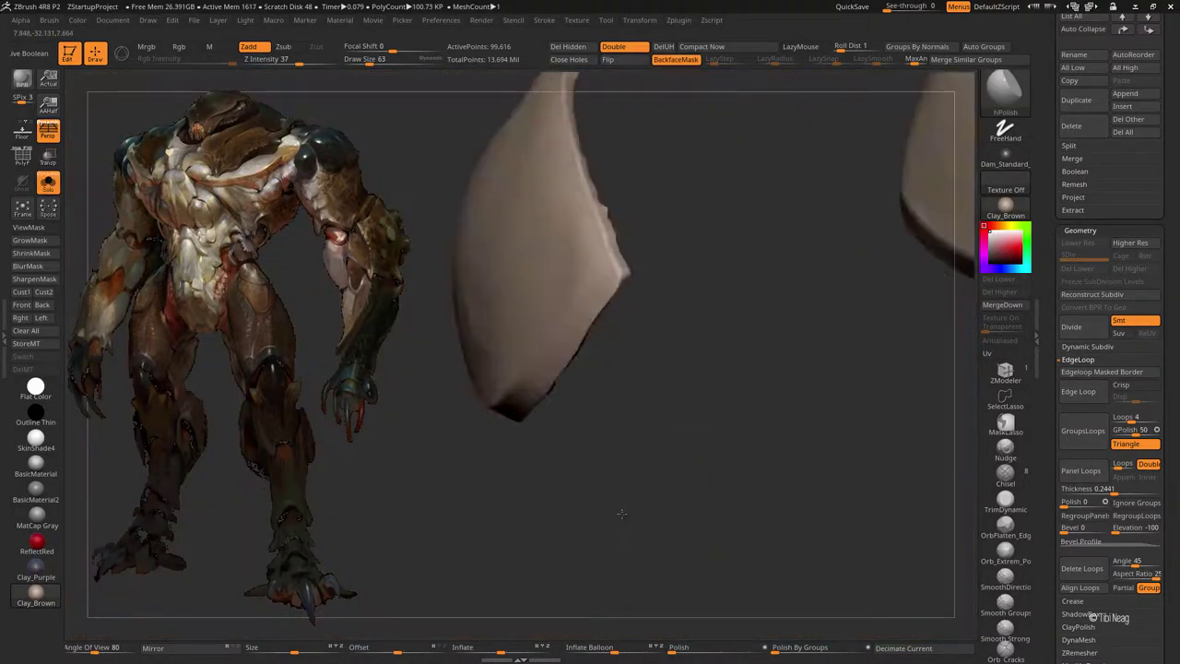
left_click_drag(622, 514, 536, 430)
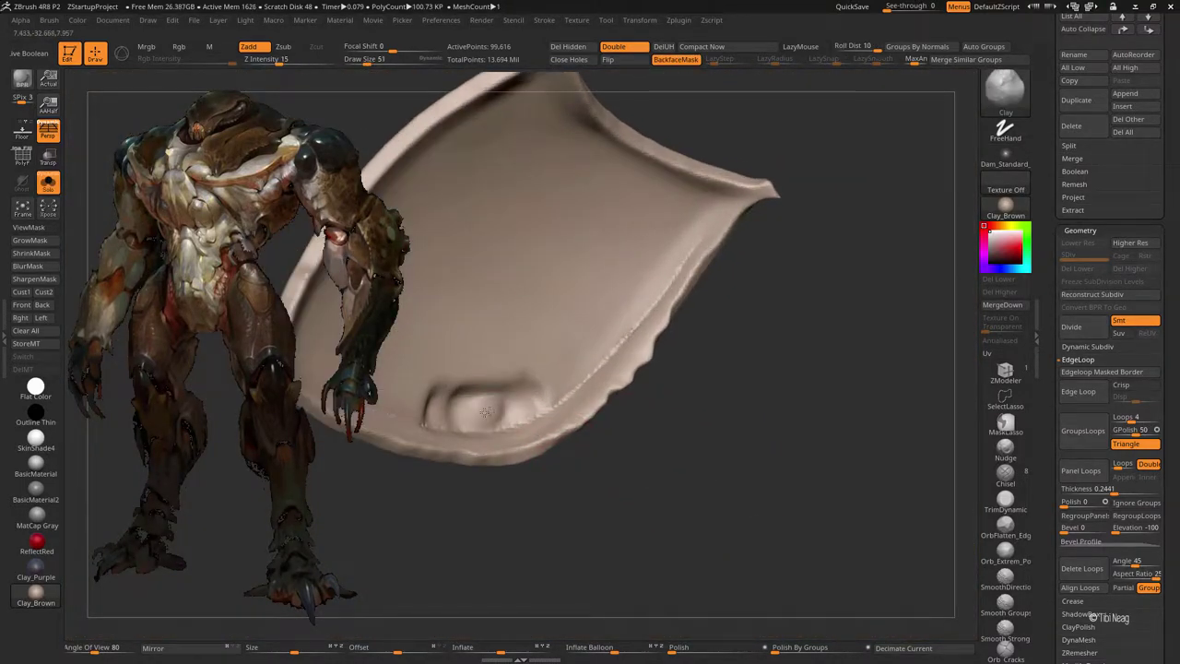
key("b")
key("h")
key("p")
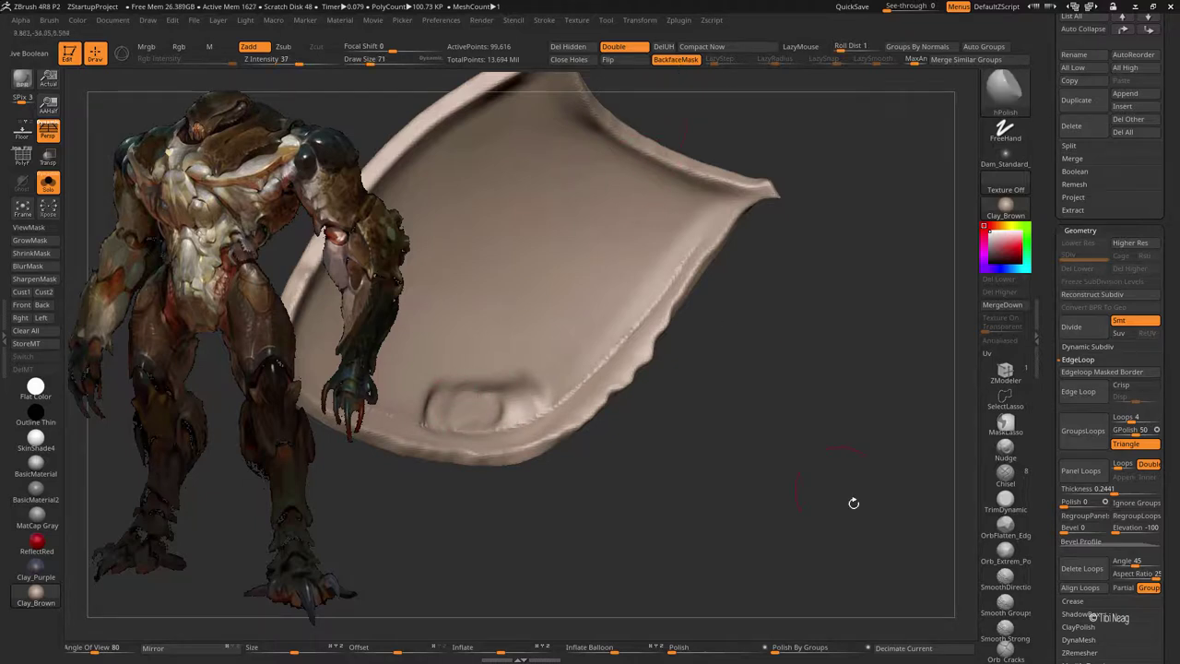
left_click_drag(446, 398, 482, 390)
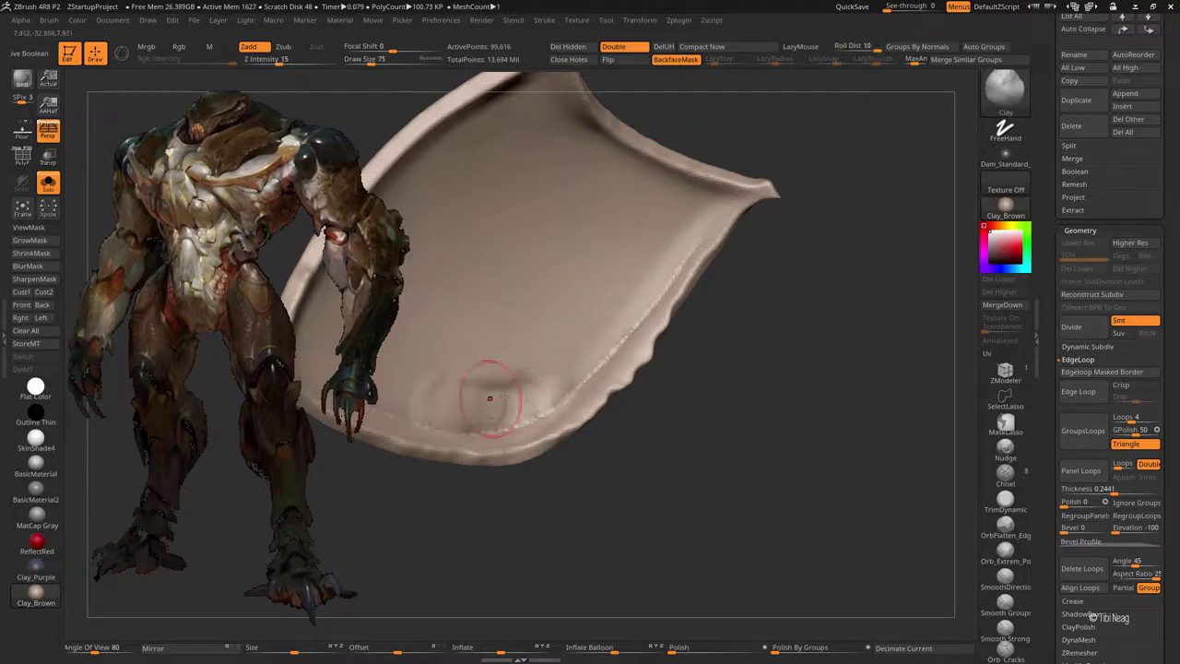
mouse_move(599, 516)
left_mouse_down()
mouse_move(660, 522)
mouse_move(851, 160)
left_mouse_up()
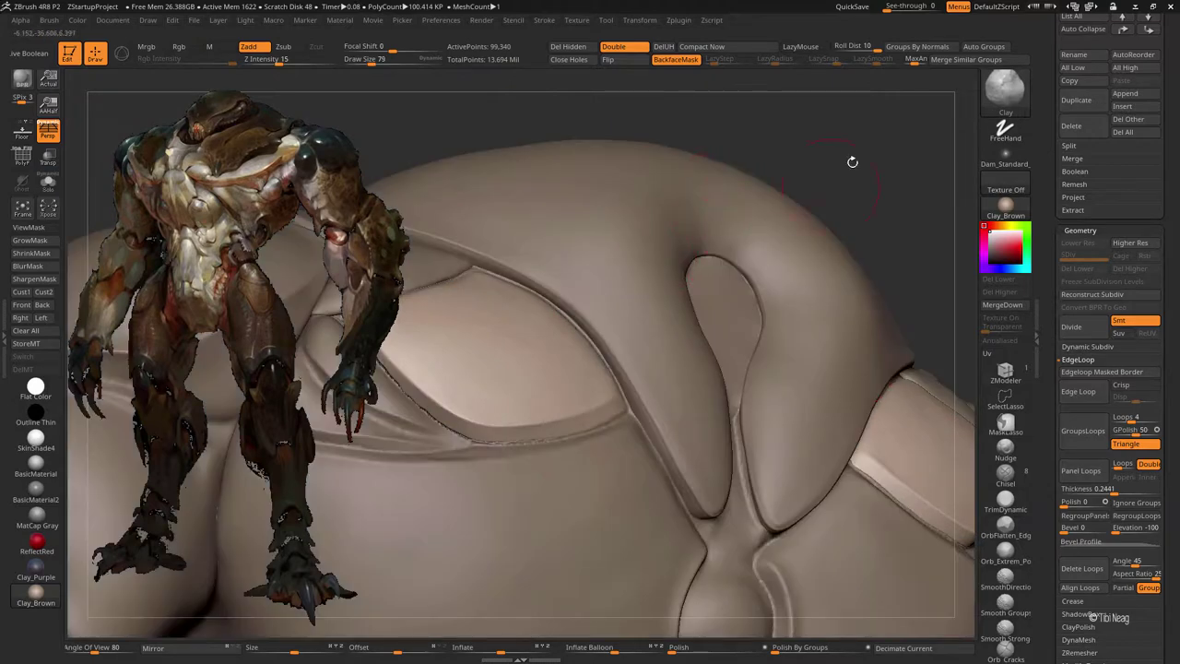
- Nudge the folds beside the keyhole gap with the Move brush, then solo the claw piece
key("b")
key("m")
key("v")
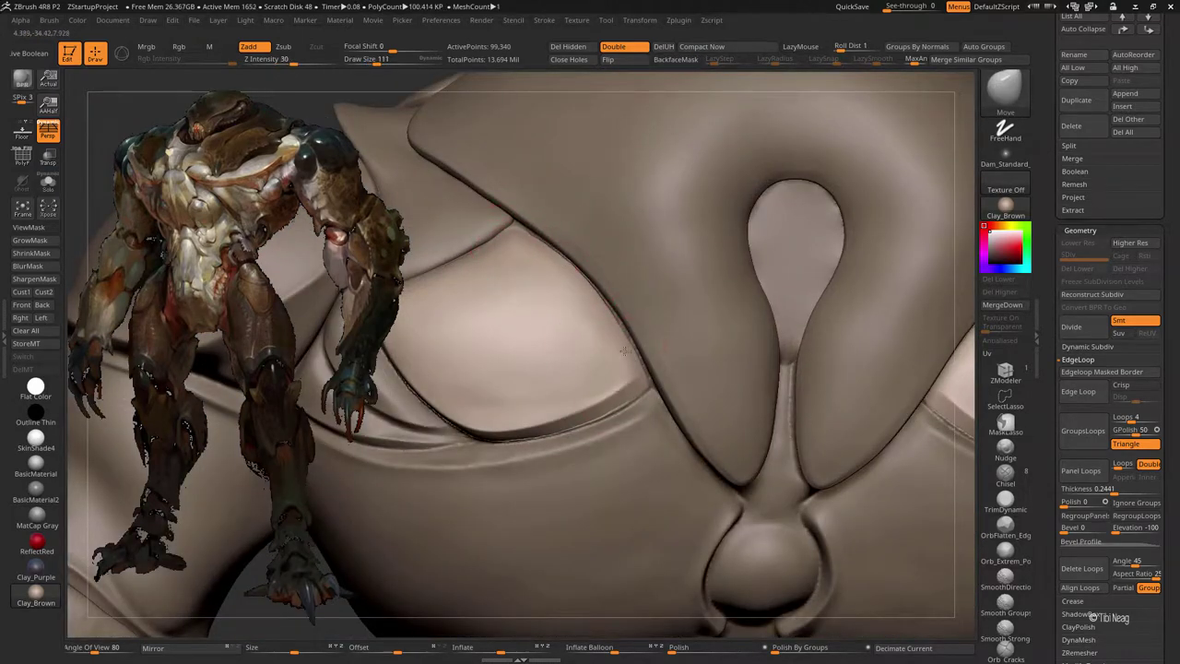
mouse_move(563, 271)
left_mouse_down()
mouse_move(507, 246)
mouse_move(421, 330)
mouse_move(625, 323)
mouse_move(573, 348)
left_mouse_up()
right_click(421, 329)
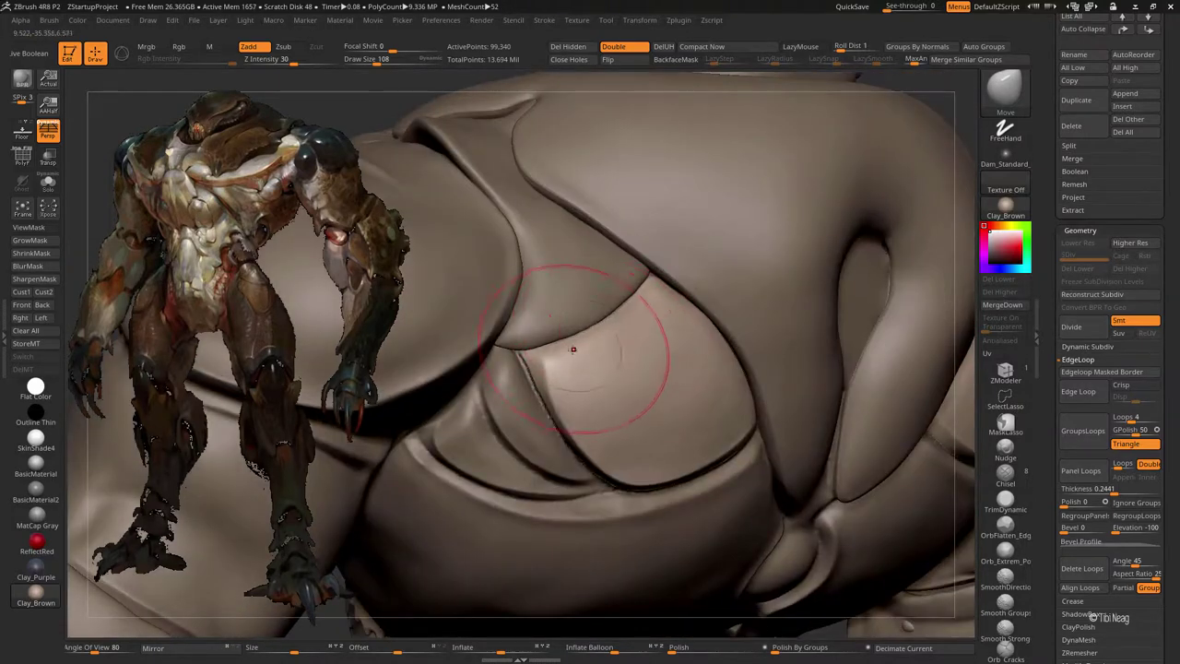
mouse_move(685, 304)
left_mouse_down()
mouse_move(657, 268)
mouse_move(624, 322)
mouse_move(553, 332)
mouse_move(459, 316)
left_mouse_up()
key("ctrl+shift+s")
left_click_drag(701, 369, 811, 392)
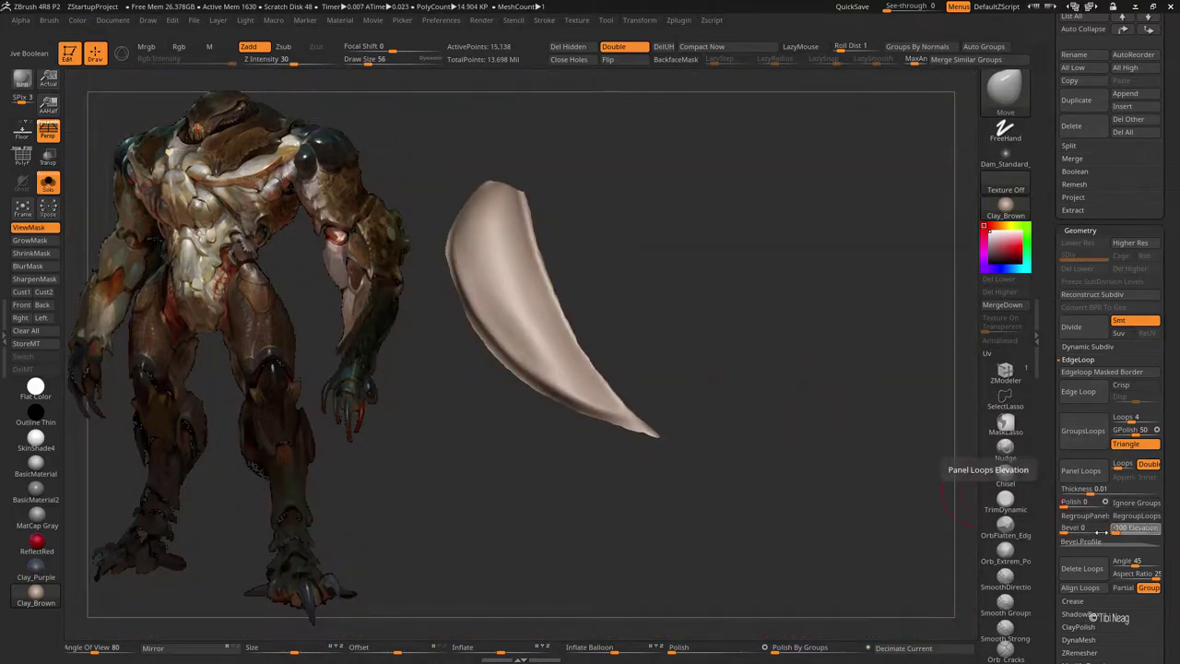
- Thicken the claw into a rimmed panel at 0.2441 thickness and polish its jagged rim
left_click(1113, 491)
left_click(1080, 470)
left_click_drag(654, 268, 595, 185)
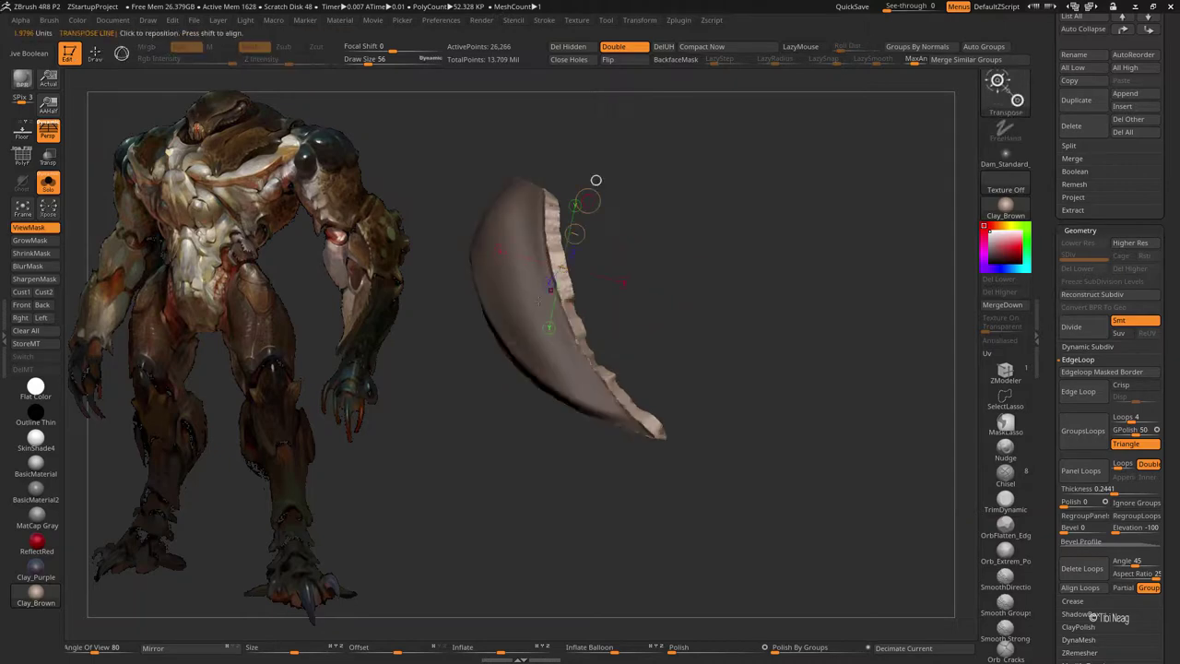
left_click_drag(697, 646, 714, 650)
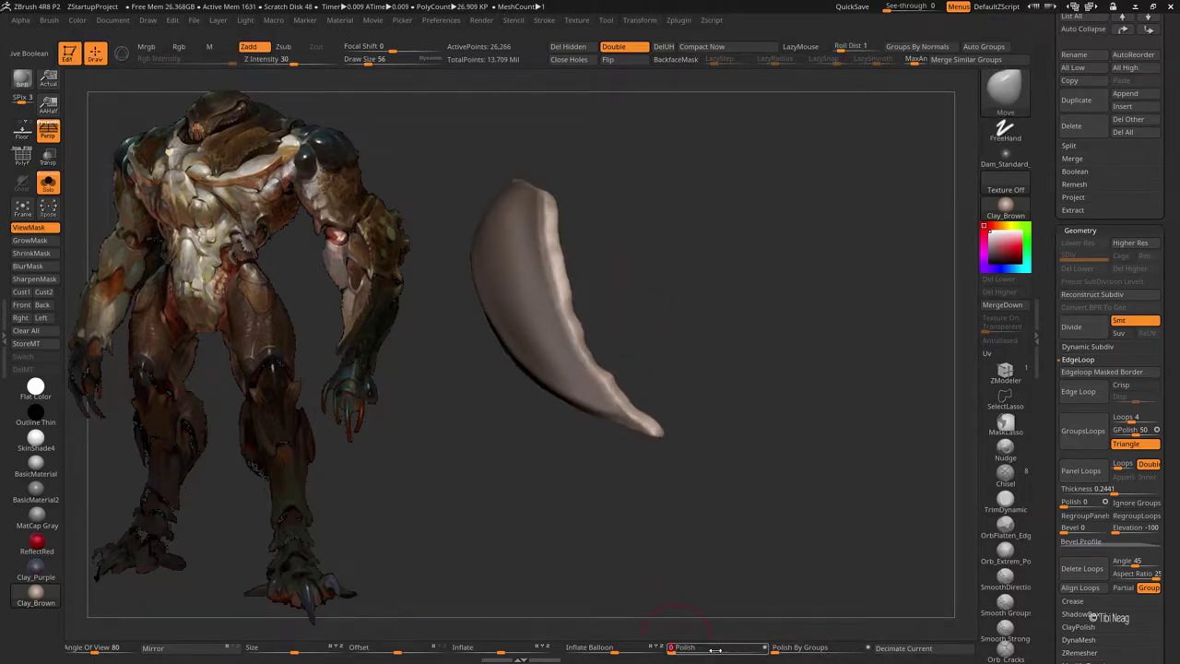
left_click_drag(767, 516, 756, 372)
- Tuck the claw along the crease between the chest plates with a resized Move brush
key("f")
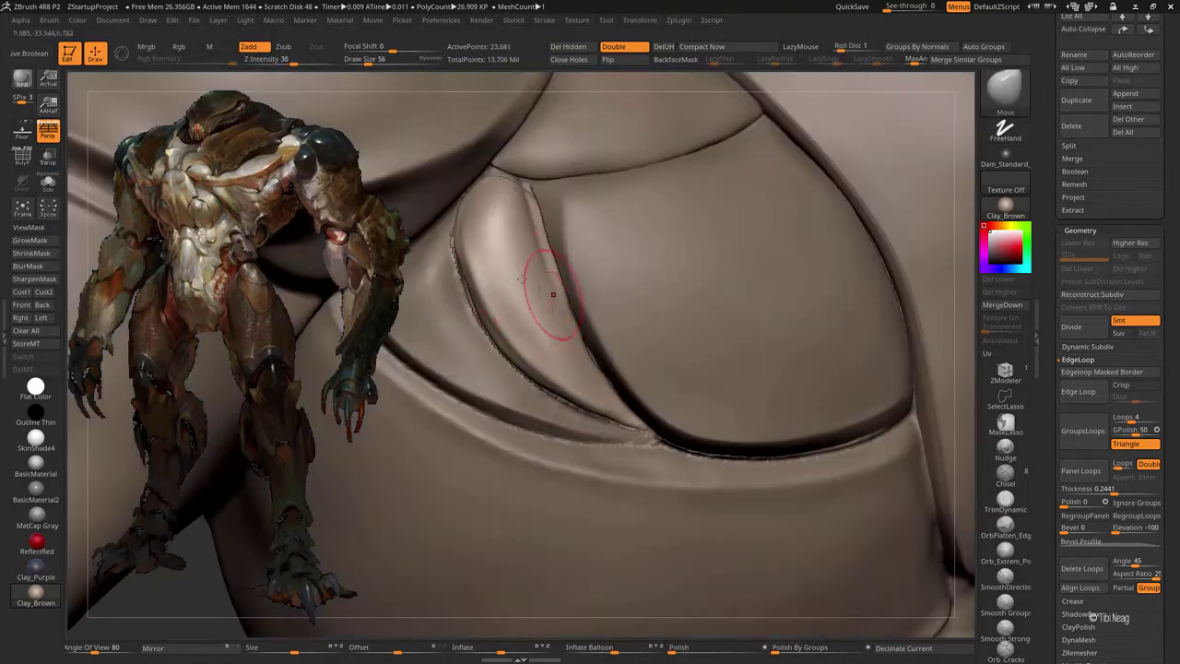
key("]")
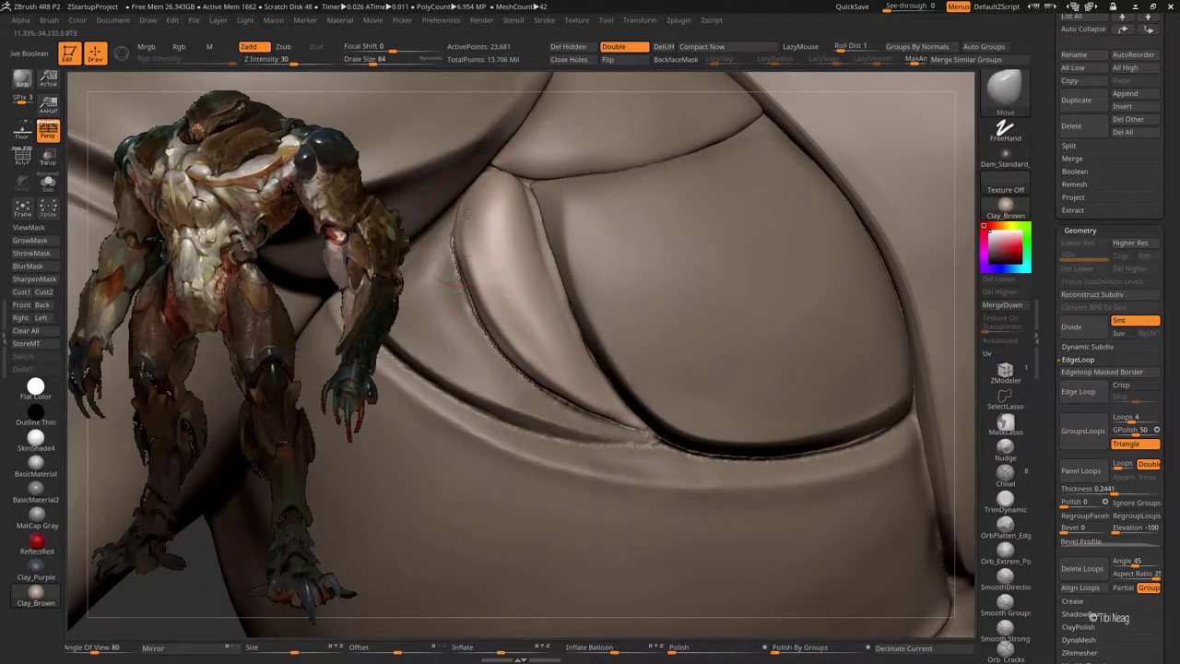
key("]")
key("]")
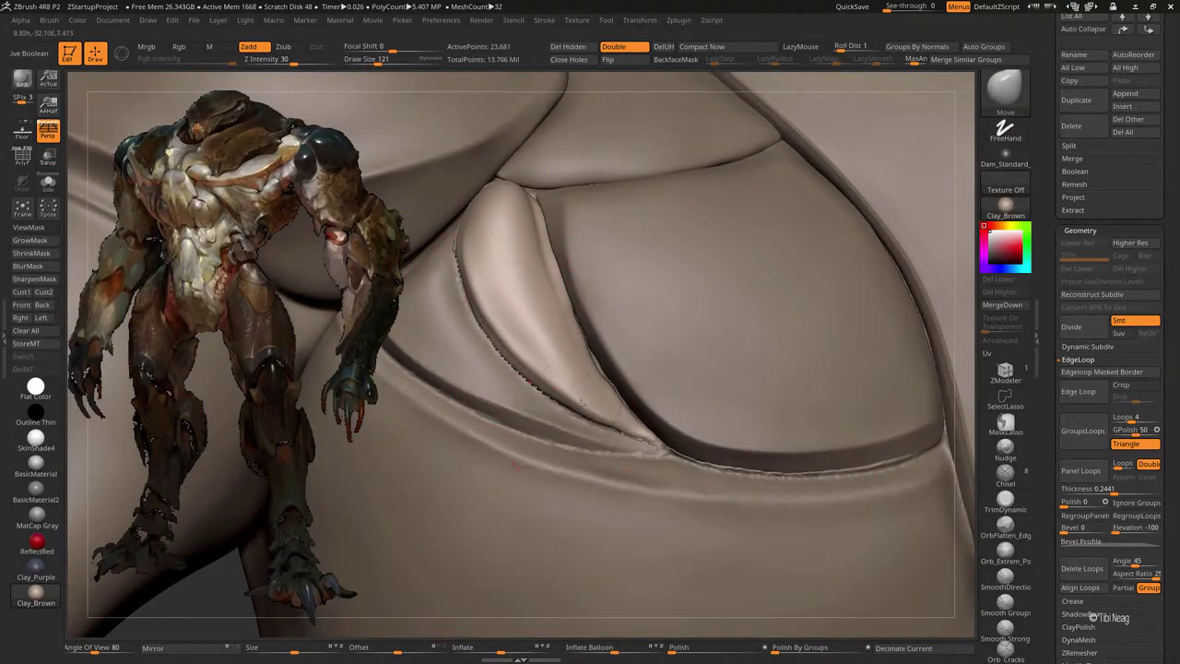
key("space")
left_click_drag(605, 377, 595, 363)
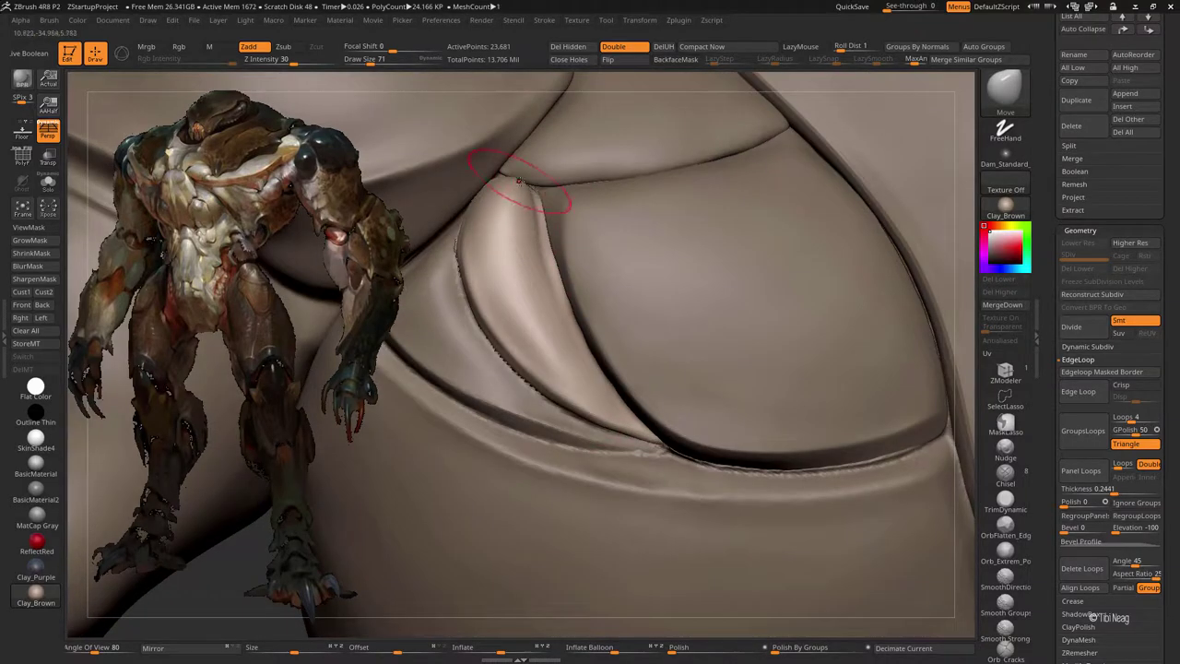
key("[")
key("[")
key("[")
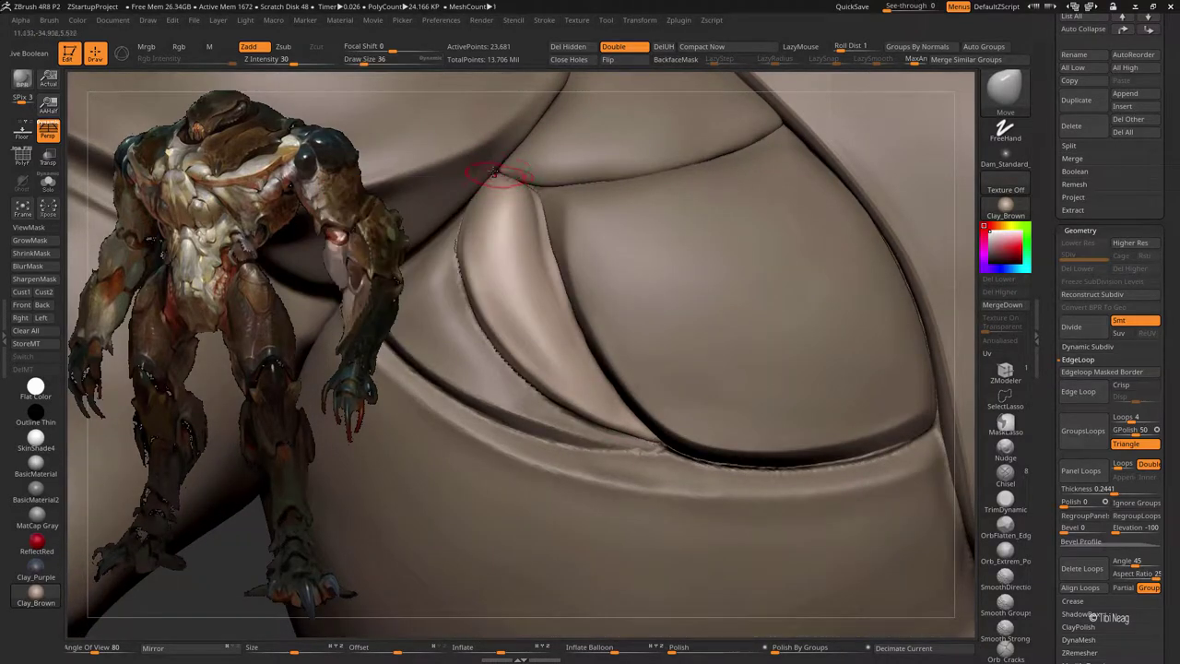
right_click_drag(505, 174, 544, 188)
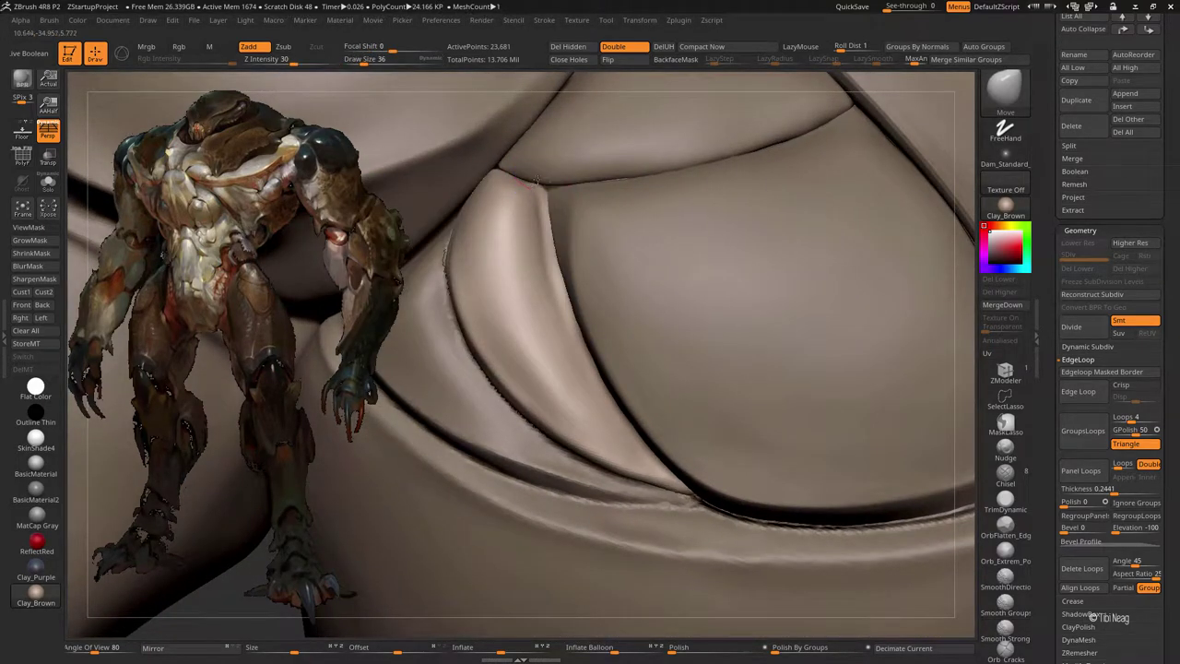
- Reshape and smooth the claw plate while viewing it solo from several angles
key("shift")
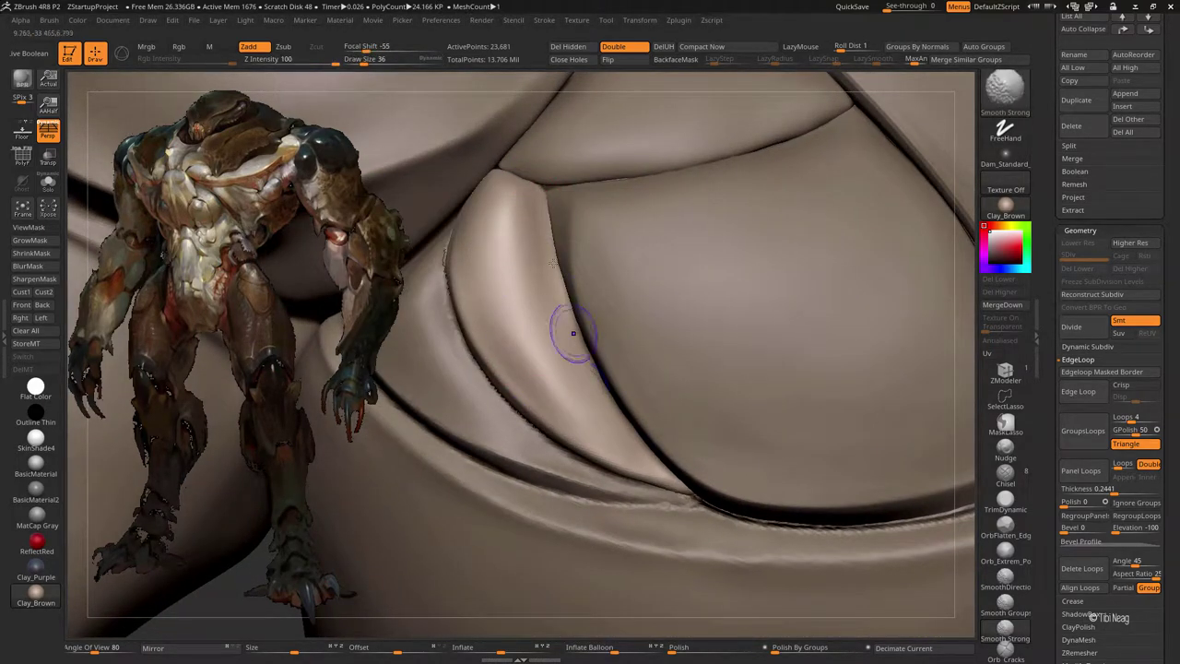
mouse_move(661, 472)
right_mouse_down()
mouse_move(590, 397)
mouse_move(468, 311)
right_mouse_up()
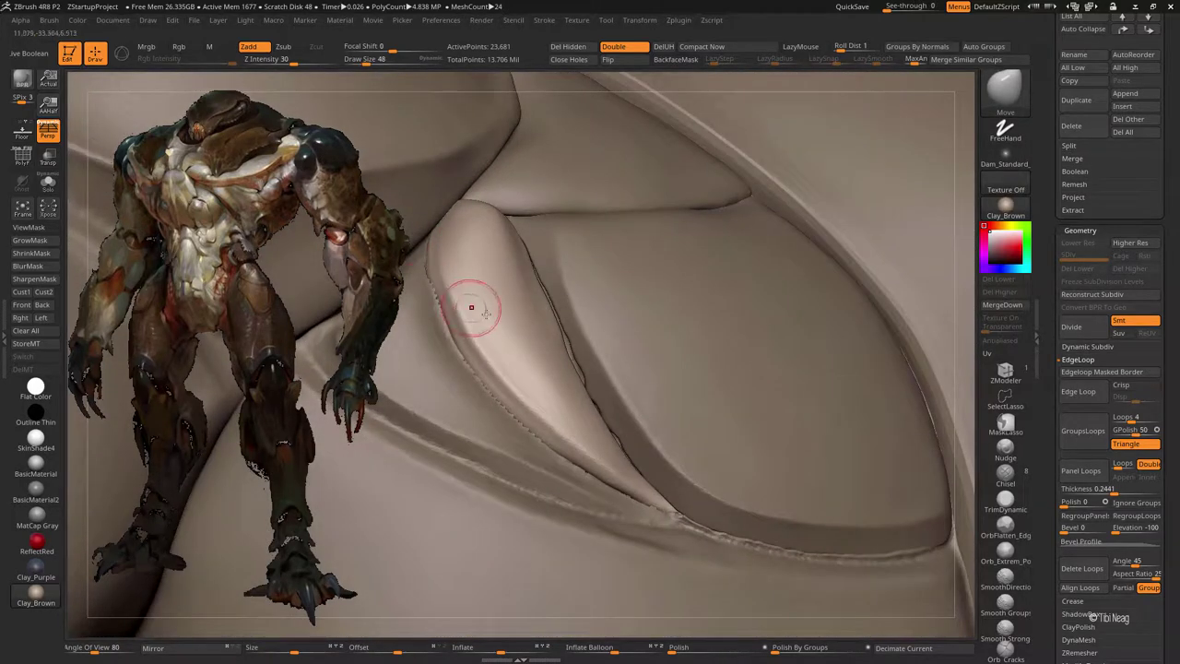
key("ctrl+shift+s")
mouse_move(609, 160)
right_mouse_down()
mouse_move(479, 284)
mouse_move(498, 304)
right_mouse_up()
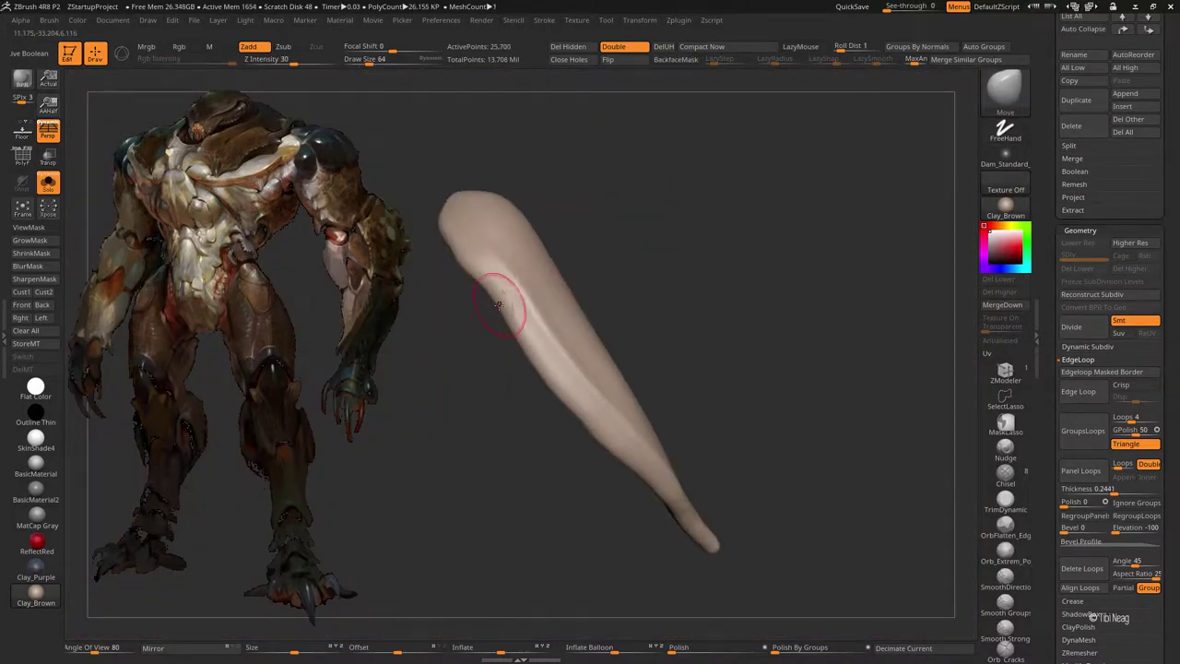
right_click_drag(521, 355, 717, 264)
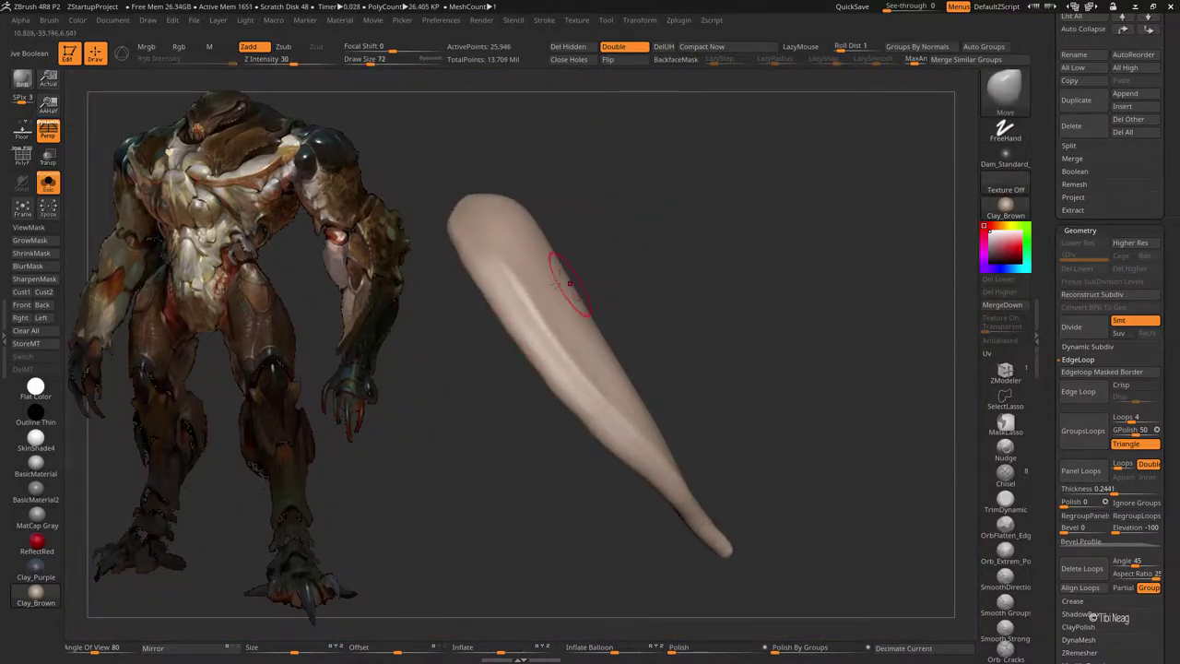
right_click_drag(738, 388, 777, 274, "alt")
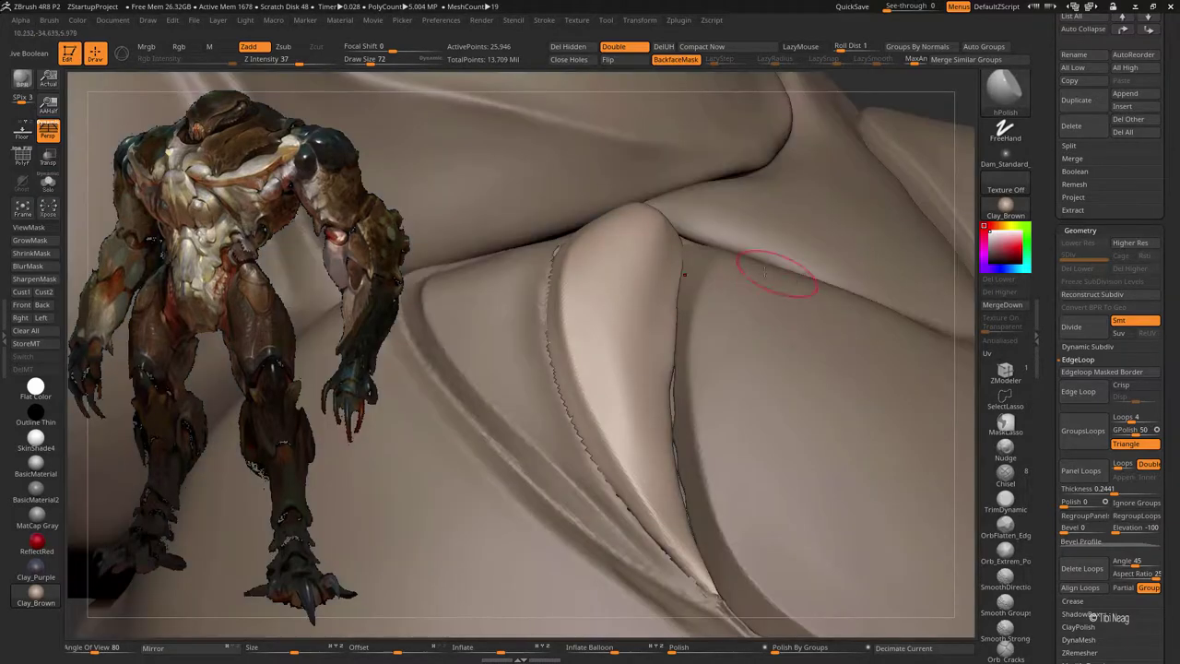
- Inflate the claw's upper end and smooth its surface within the full sculpt
key("ctrl+shift+s")
key("f")
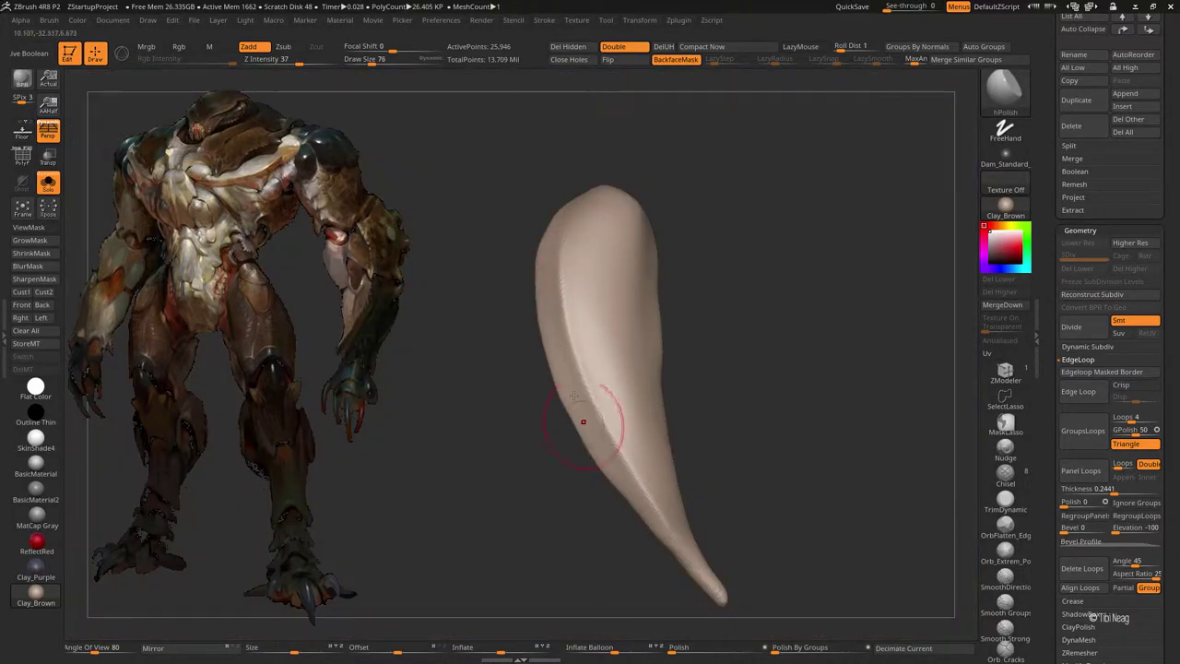
right_click_drag(583, 421, 748, 361)
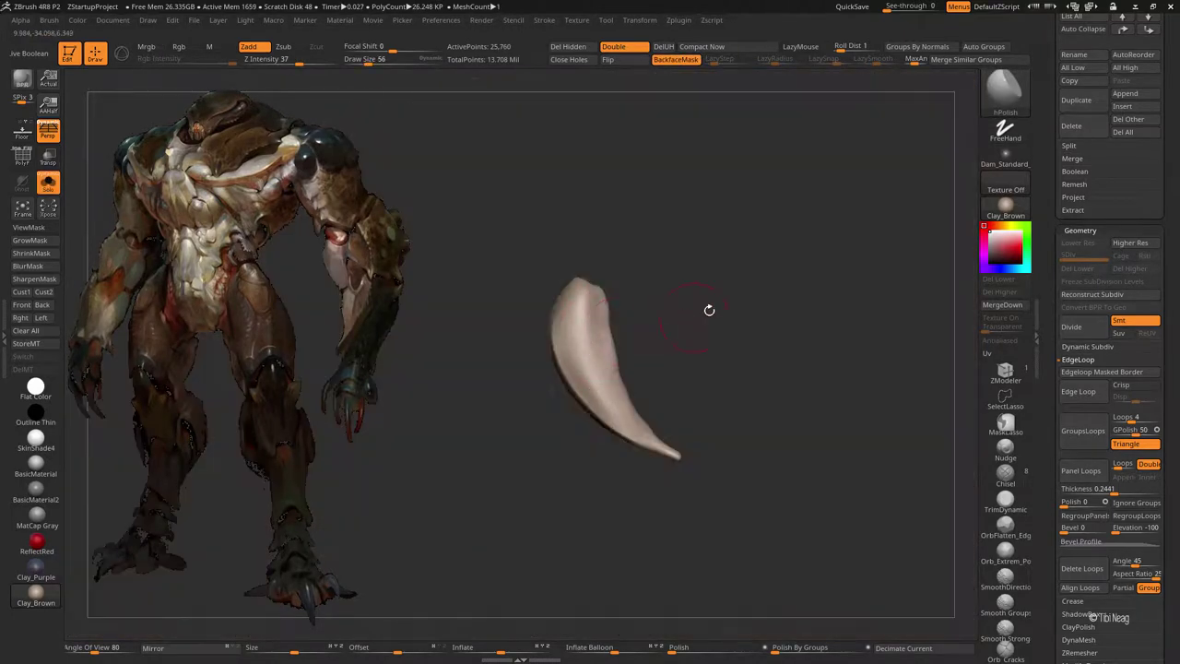
right_click_drag(708, 308, 667, 310)
key("b")
key("i")
key("n")
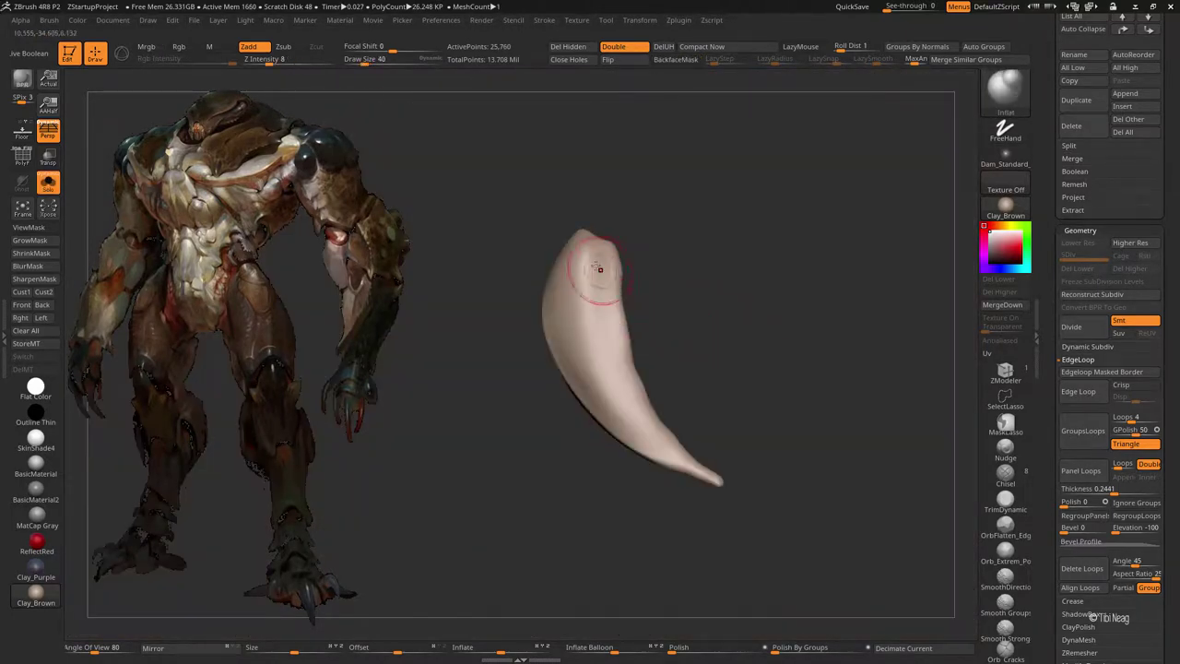
left_click_drag(592, 255, 627, 369, "shift")
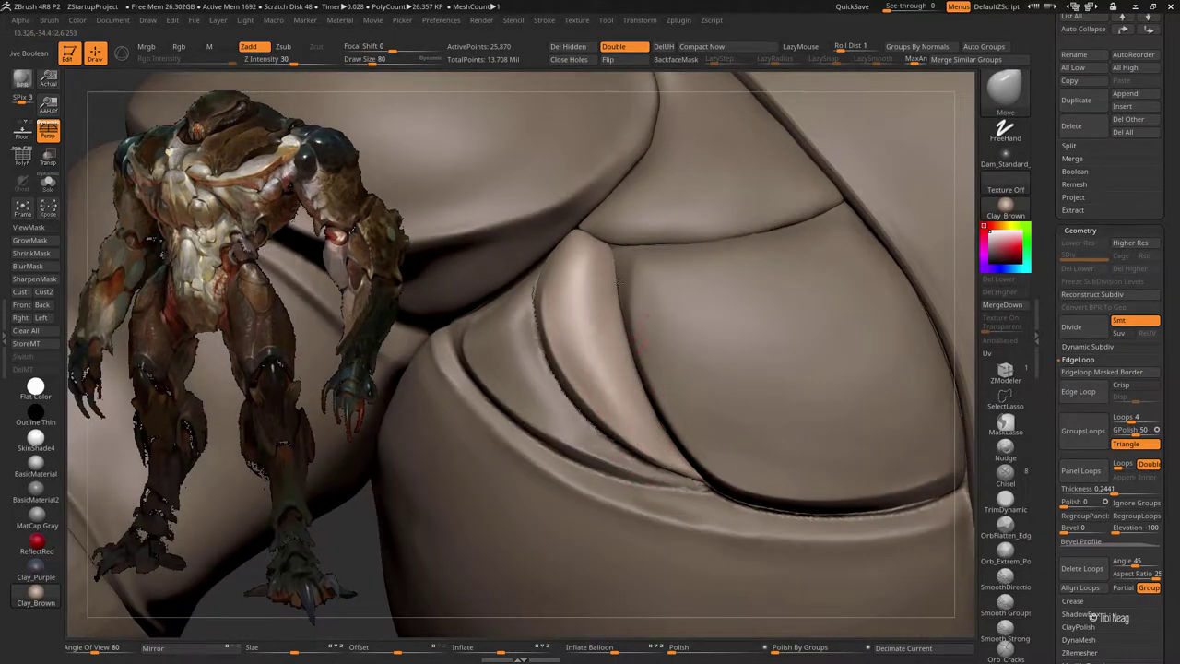
- Select and solo bug_parts_32, then smooth the blade's lower edge
mouse_move(618, 283)
right_mouse_down()
mouse_move(680, 418)
mouse_move(619, 316)
right_mouse_up()
left_click(619, 316, "alt")
key("ctrl+shift+s")
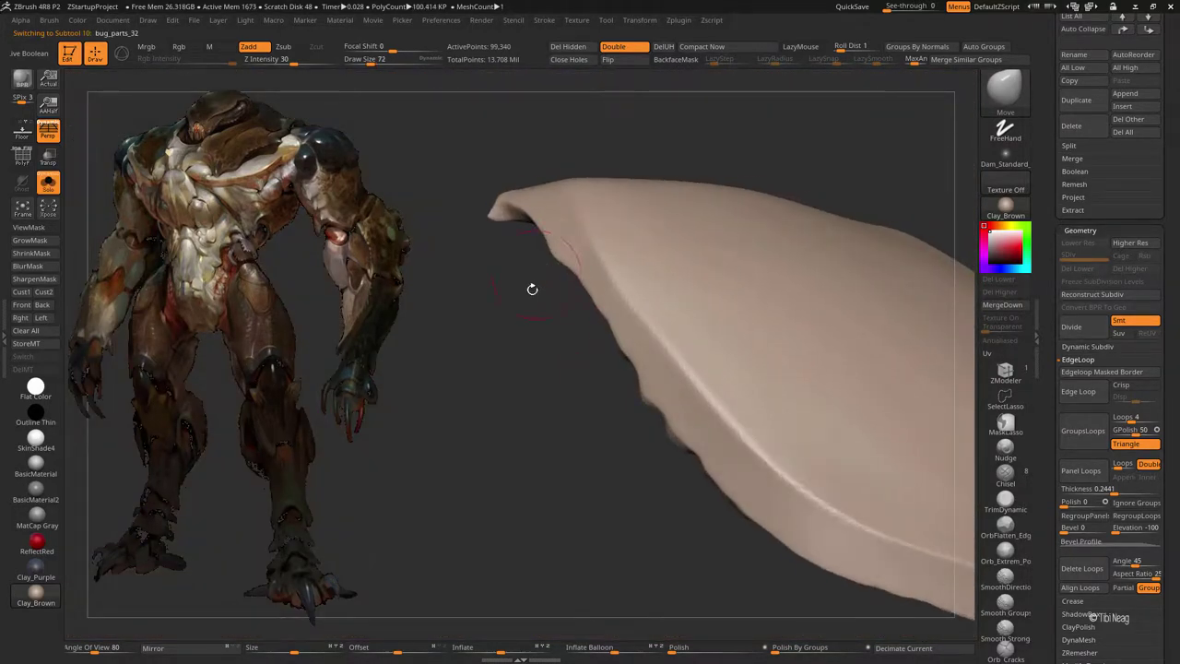
right_click_drag(532, 288, 559, 282)
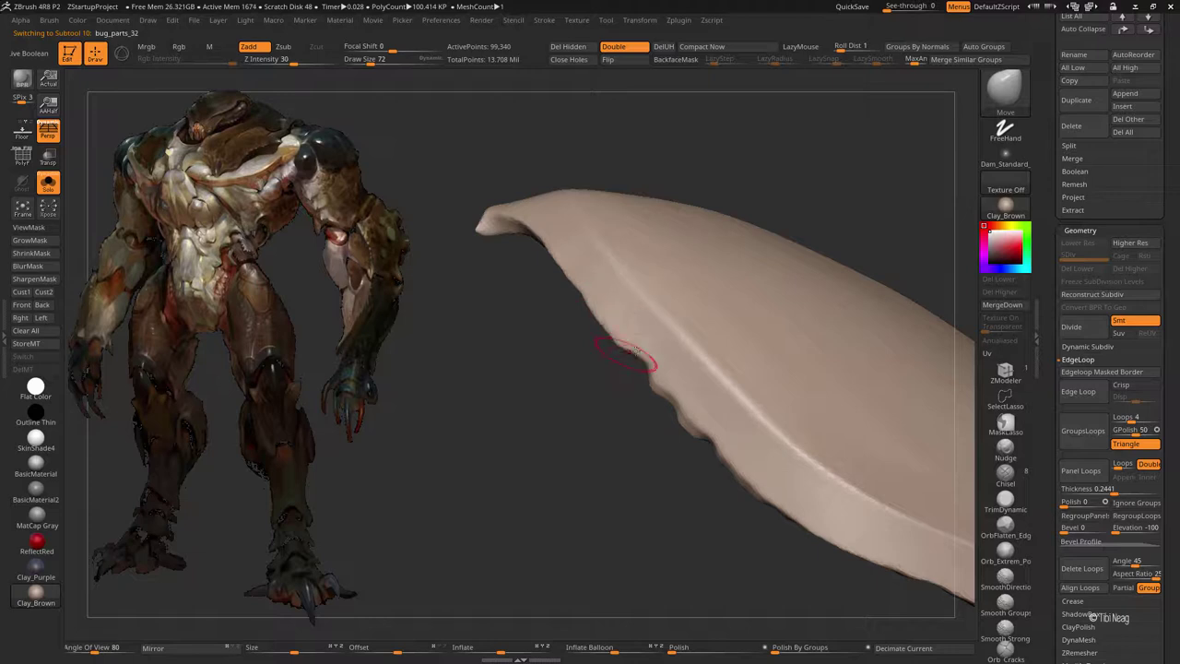
mouse_move(660, 375)
left_mouse_down("shift")
mouse_move(690, 414)
mouse_move(689, 447)
left_mouse_up("shift")
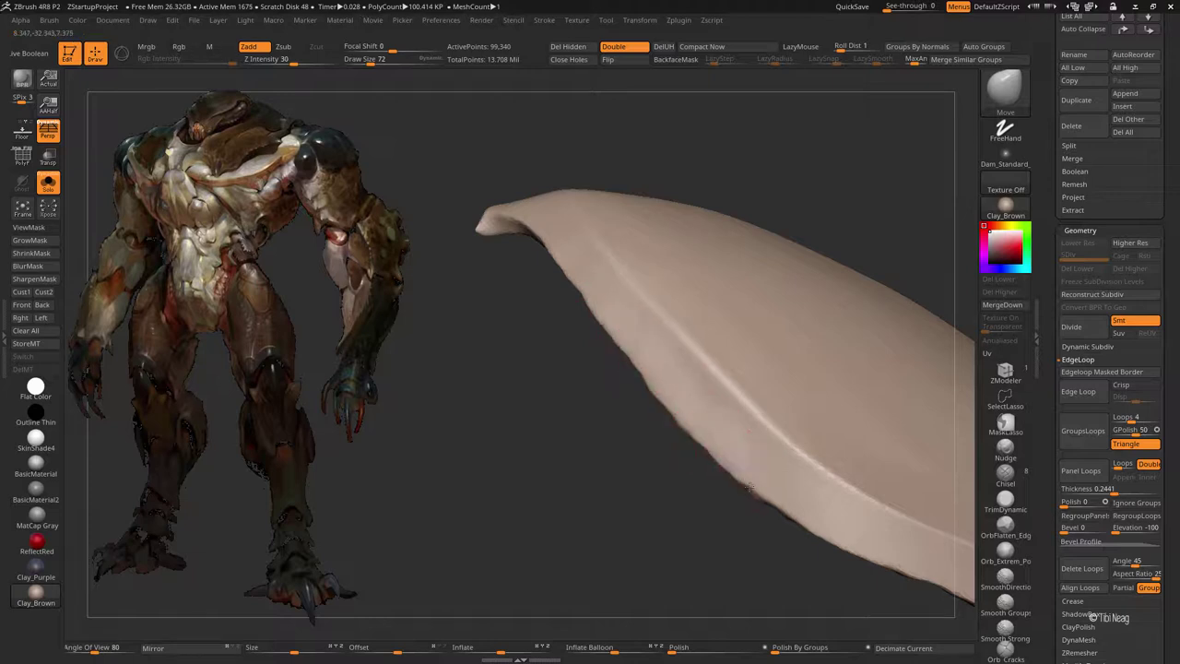
left_click_drag(652, 386, 638, 376, "shift")
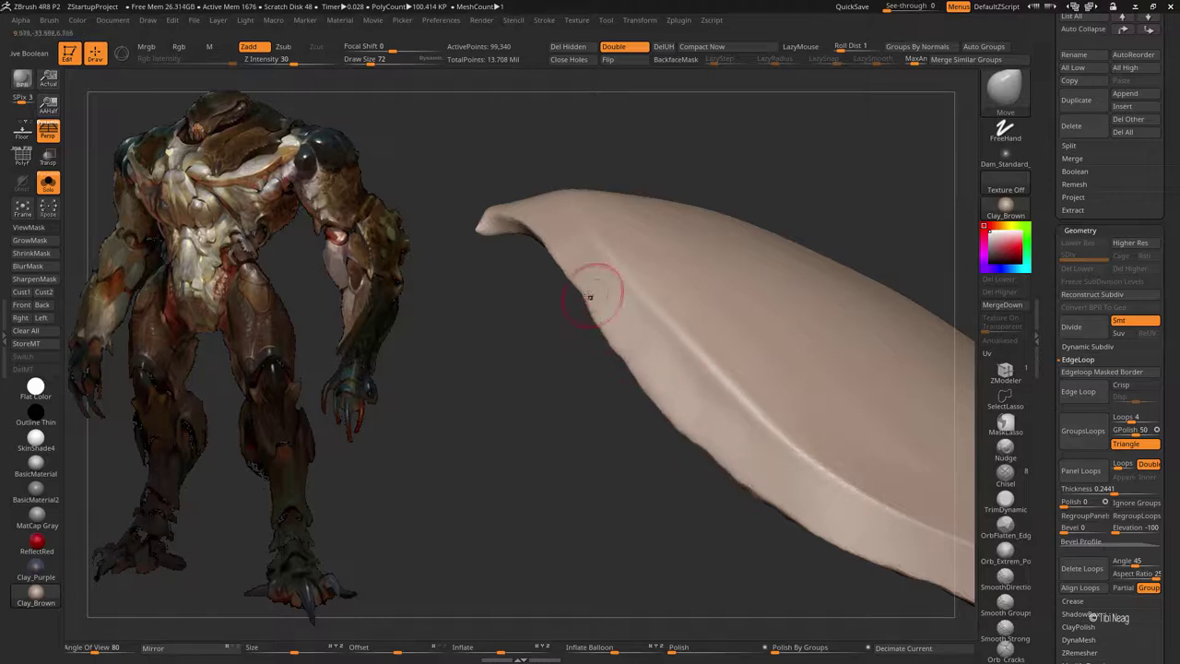
- Switch to the hPolish brush and bring back the full model, viewed toward the torso
key("b")
key("h")
key("p")
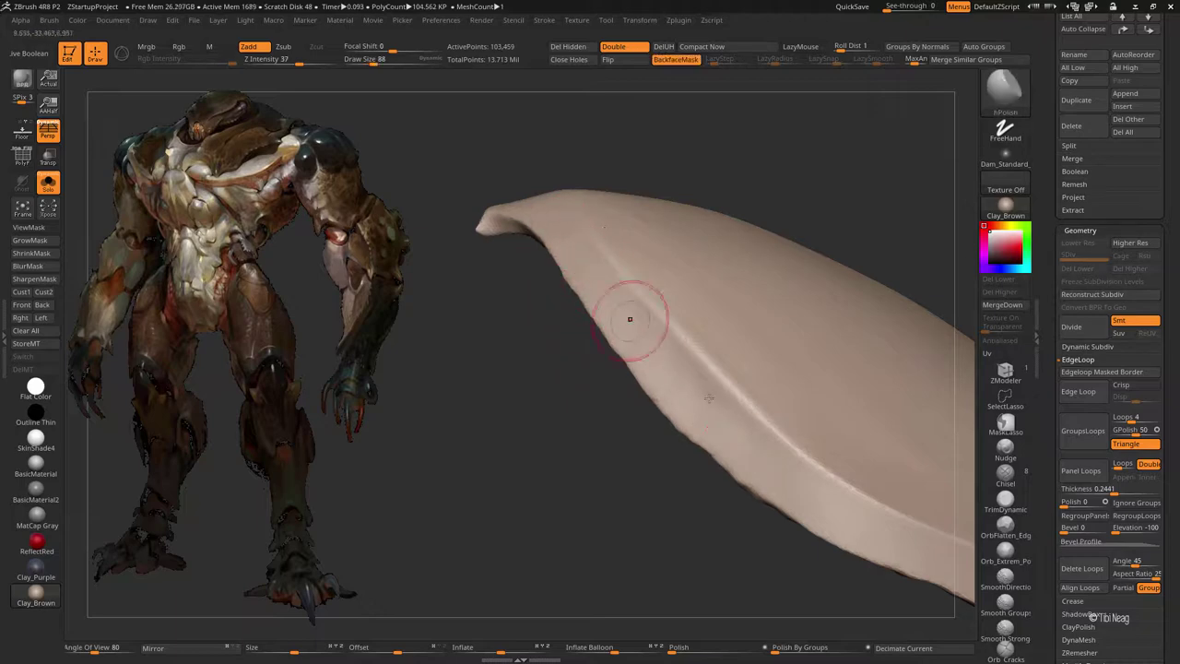
key("ctrl+shift+s")
mouse_move(627, 242)
right_mouse_down()
mouse_move(645, 224)
mouse_move(696, 387)
right_mouse_up()
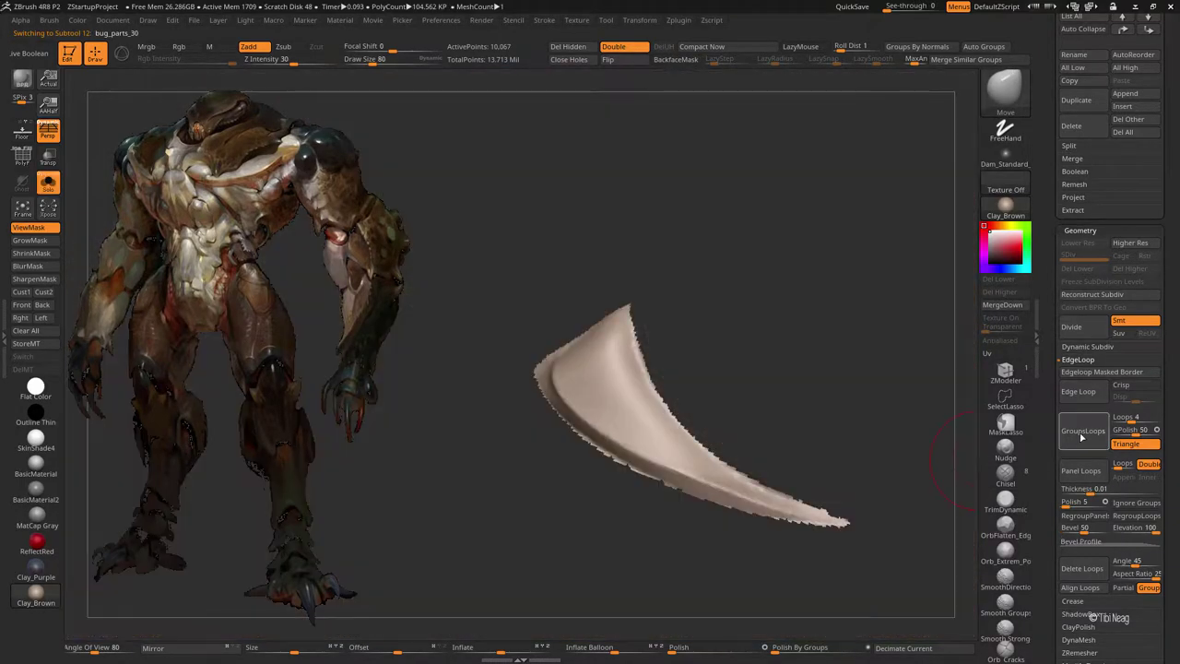
- Remesh the blade denser, then bend and widen it into a broad curved plate with Move
left_click(1081, 432)
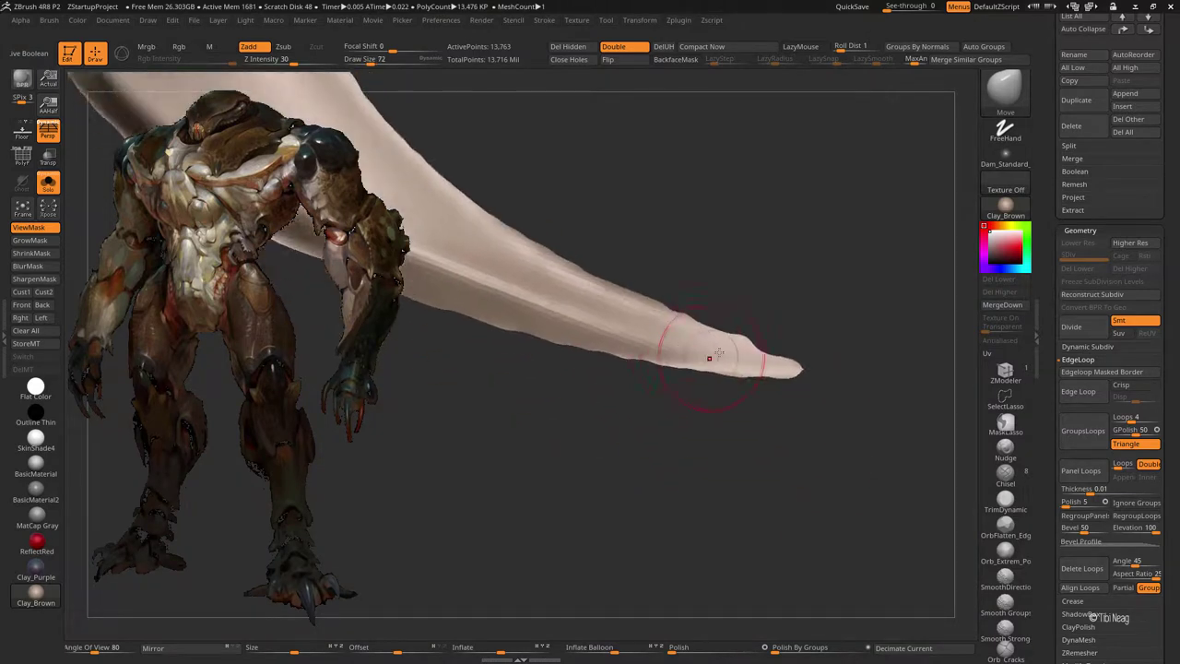
mouse_move(780, 356)
left_mouse_down()
mouse_move(618, 337)
mouse_move(661, 343)
left_mouse_up()
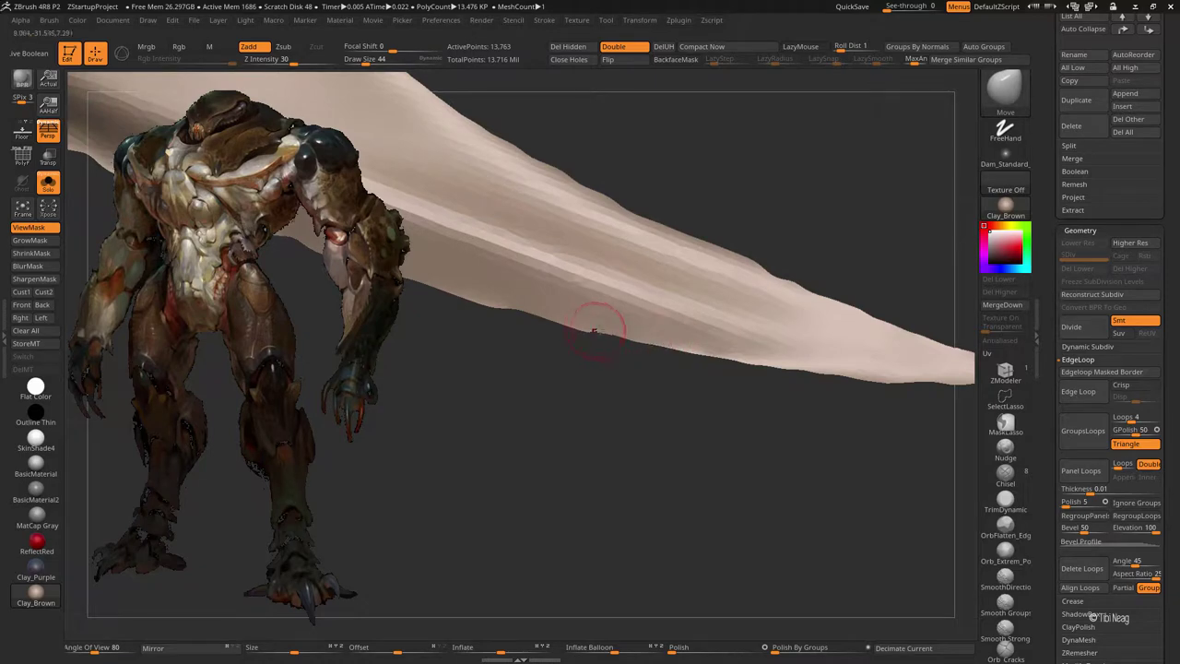
left_click_drag(500, 250, 617, 382)
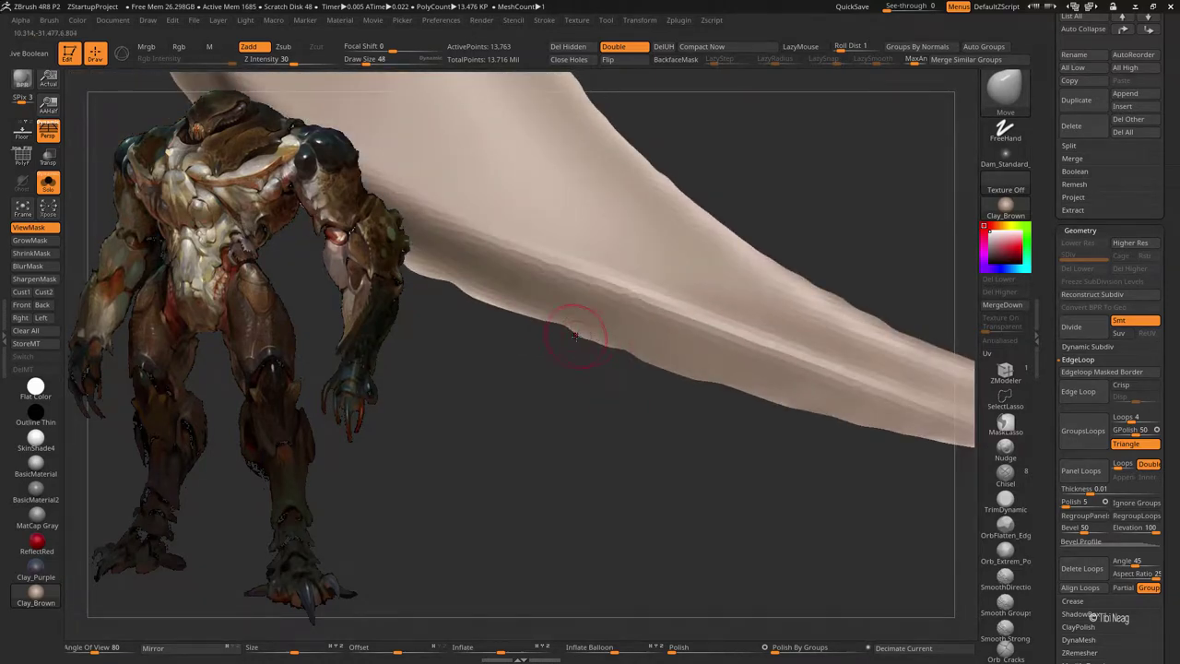
left_click_drag(566, 337, 550, 337)
left_click_drag(634, 356, 697, 371)
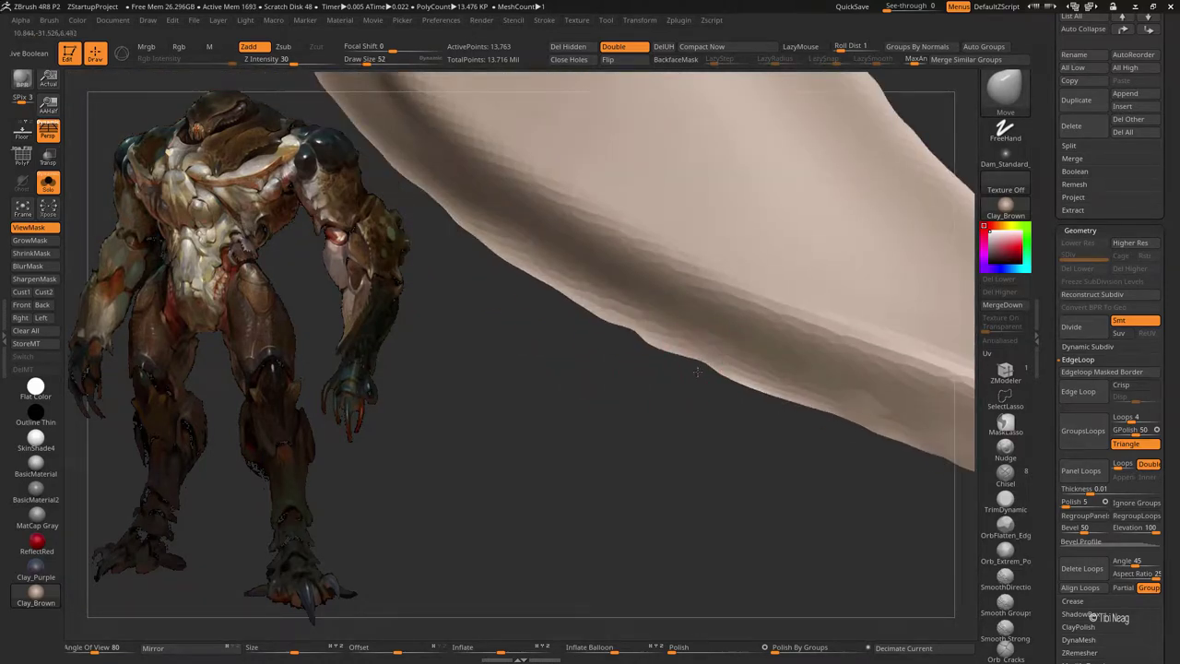
- Apply Panel Loops to the blade with Thickness 0.216, Elevation -100, and bevel and polish 0
mouse_move(626, 337)
left_mouse_down()
mouse_move(611, 387)
mouse_move(487, 335)
mouse_move(501, 362)
mouse_move(464, 271)
left_mouse_up()
left_click_drag(482, 208, 520, 209)
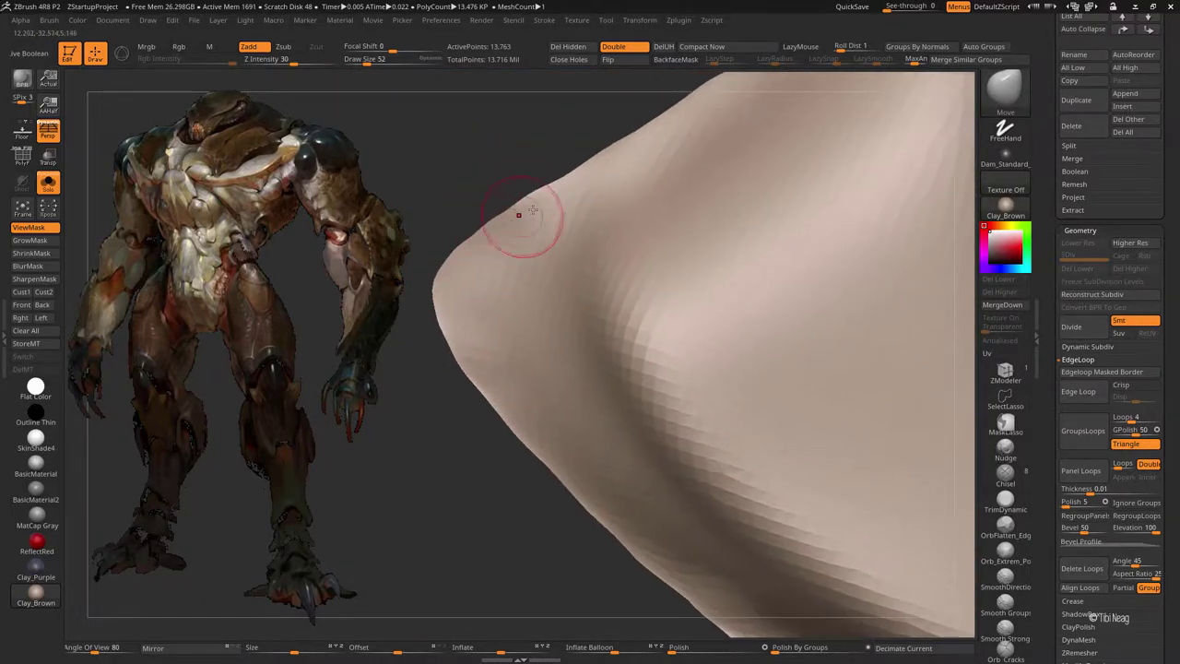
mouse_move(594, 171)
left_mouse_down()
mouse_move(633, 192)
mouse_move(635, 271)
mouse_move(771, 267)
mouse_move(949, 406)
left_mouse_up()
left_click_drag(1148, 530, 1113, 530)
mouse_move(1083, 528)
left_mouse_down()
mouse_move(1060, 528)
mouse_move(1060, 504)
left_mouse_up()
left_click_drag(1074, 491, 1092, 491)
left_click(1080, 470)
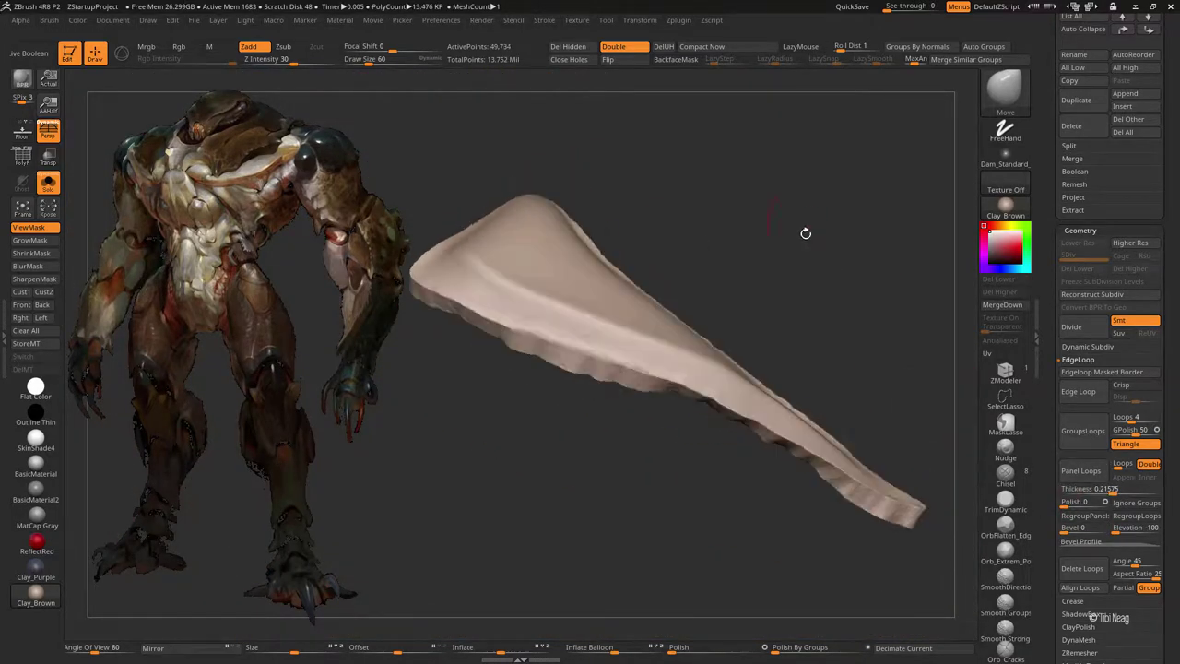
- Inspect the new thick blade shell and Shift-smooth its edges into a polished horn
mouse_move(611, 337)
left_mouse_down()
mouse_move(578, 427)
mouse_move(771, 219)
left_mouse_up()
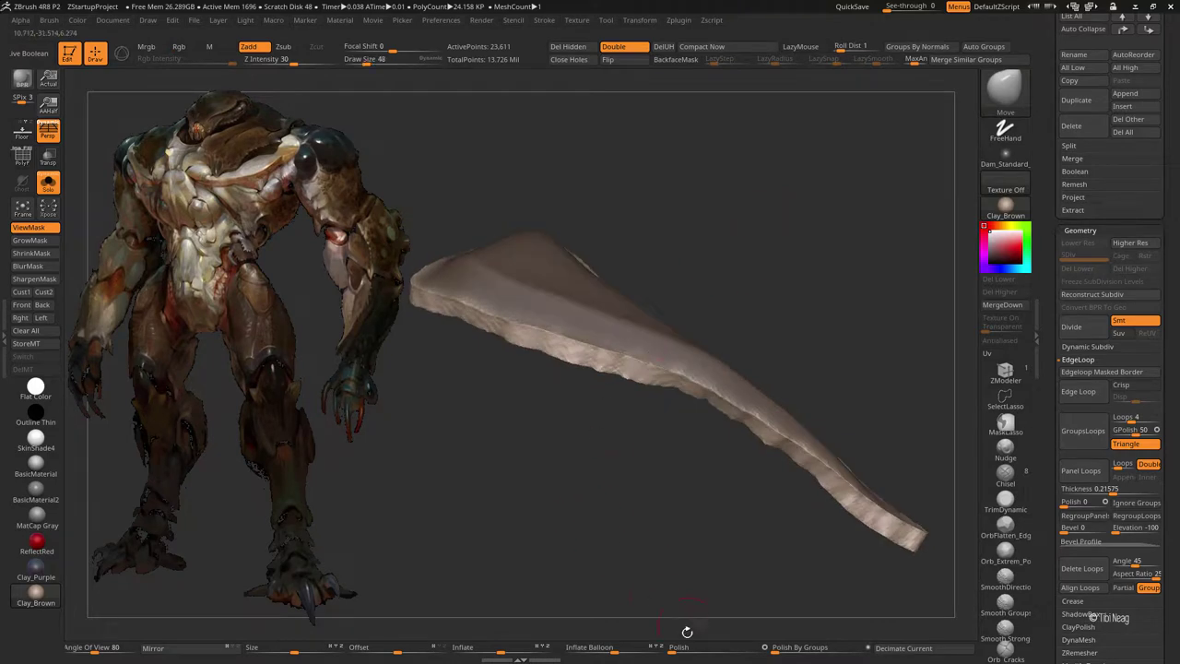
mouse_move(682, 632)
left_mouse_down()
mouse_move(690, 563)
mouse_move(710, 636)
left_mouse_up()
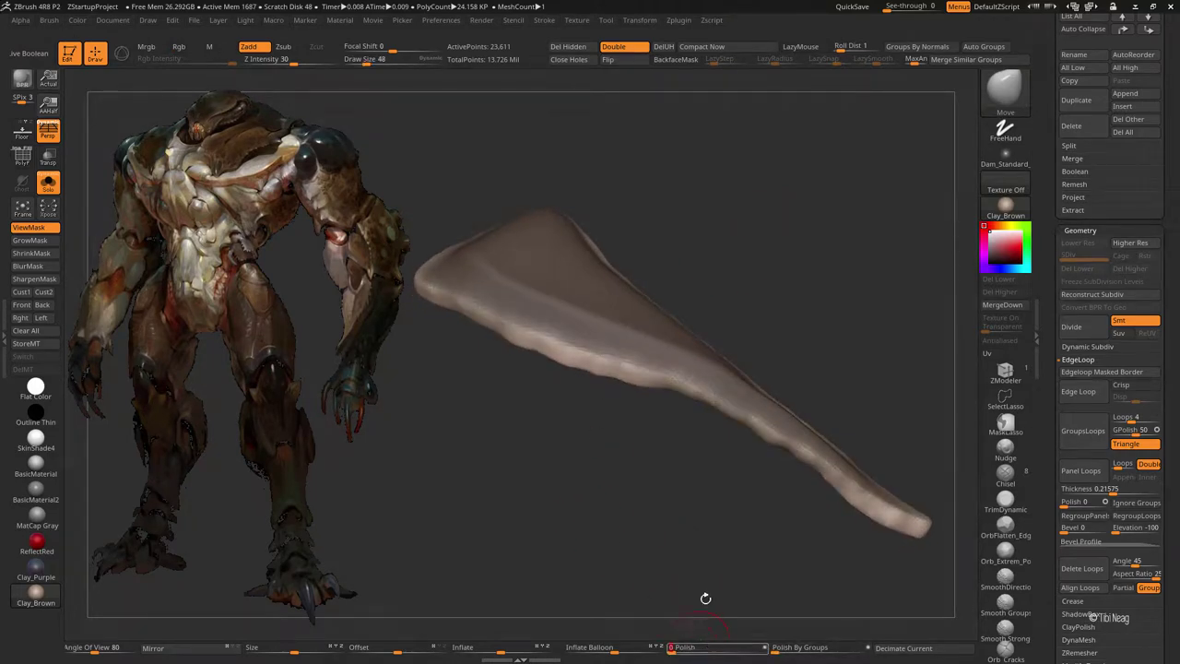
left_click_drag(703, 596, 612, 453)
left_click_drag(527, 306, 505, 324, "alt")
key("f")
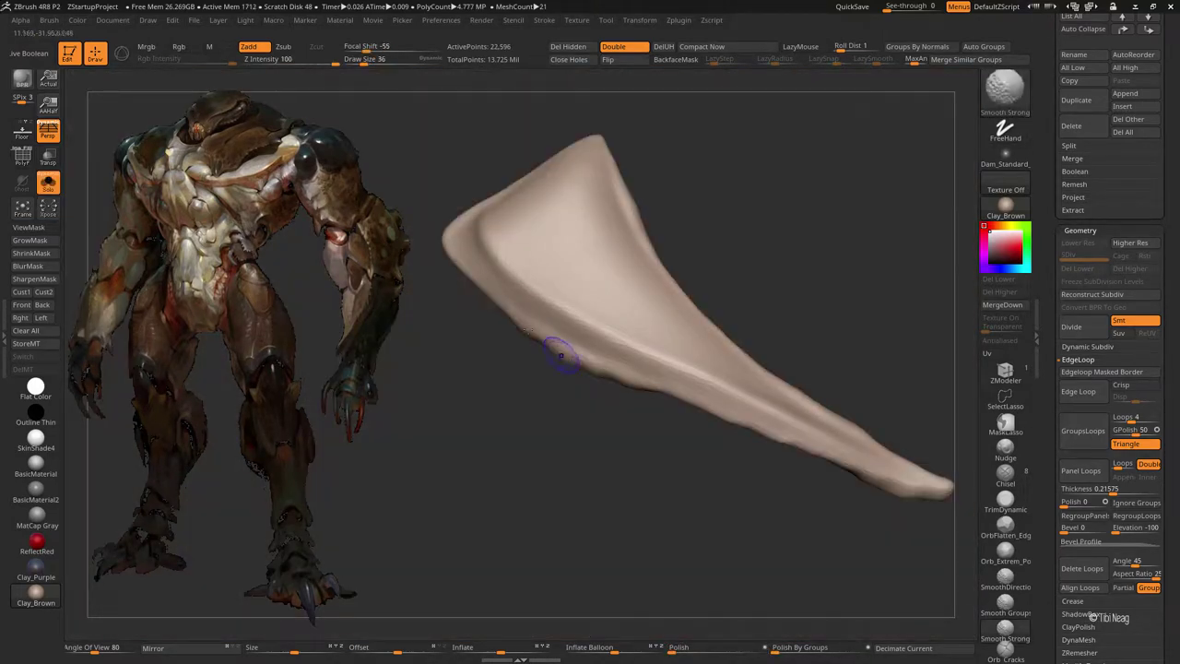
mouse_move(654, 427)
left_mouse_down()
mouse_move(586, 311)
mouse_move(580, 232)
left_mouse_up()
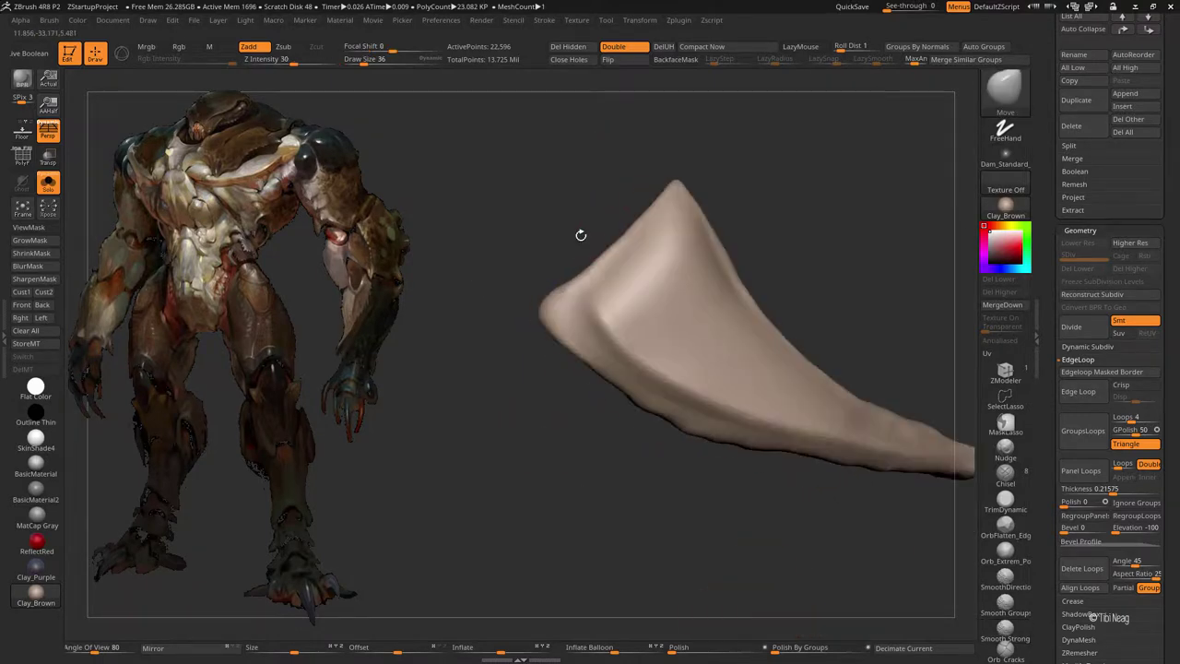
left_click_drag(659, 193, 516, 180, "shift")
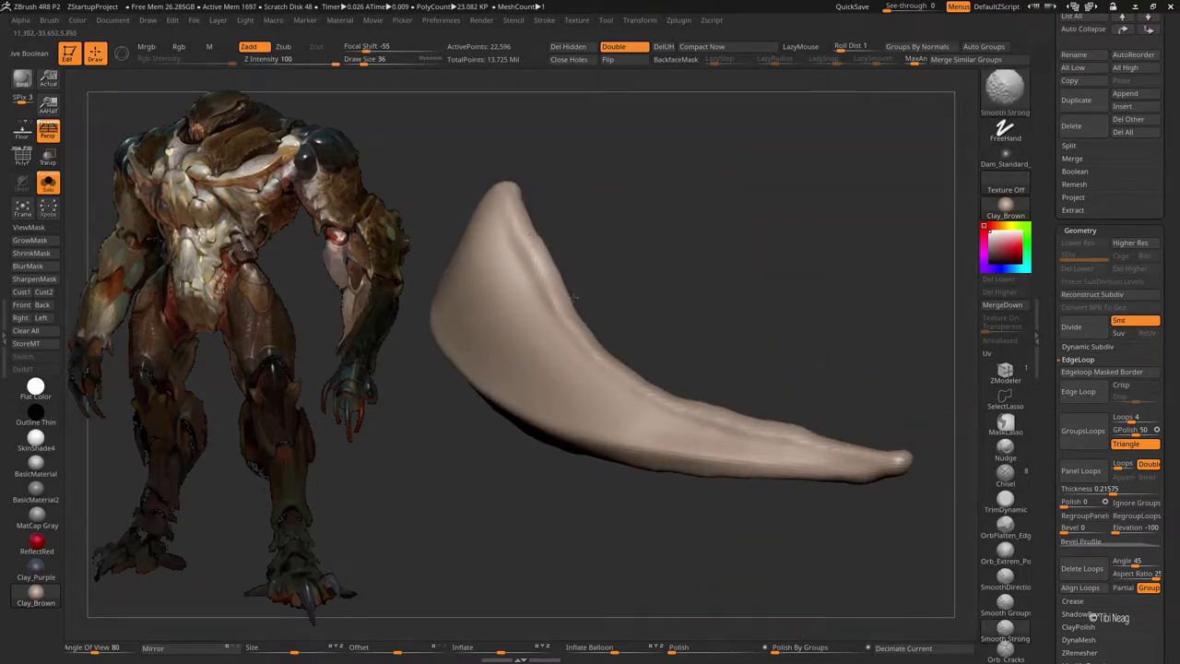
mouse_move(574, 297)
left_mouse_down("shift")
mouse_move(646, 387)
mouse_move(790, 419)
left_mouse_up("shift")
left_click_drag(793, 497, 724, 385)
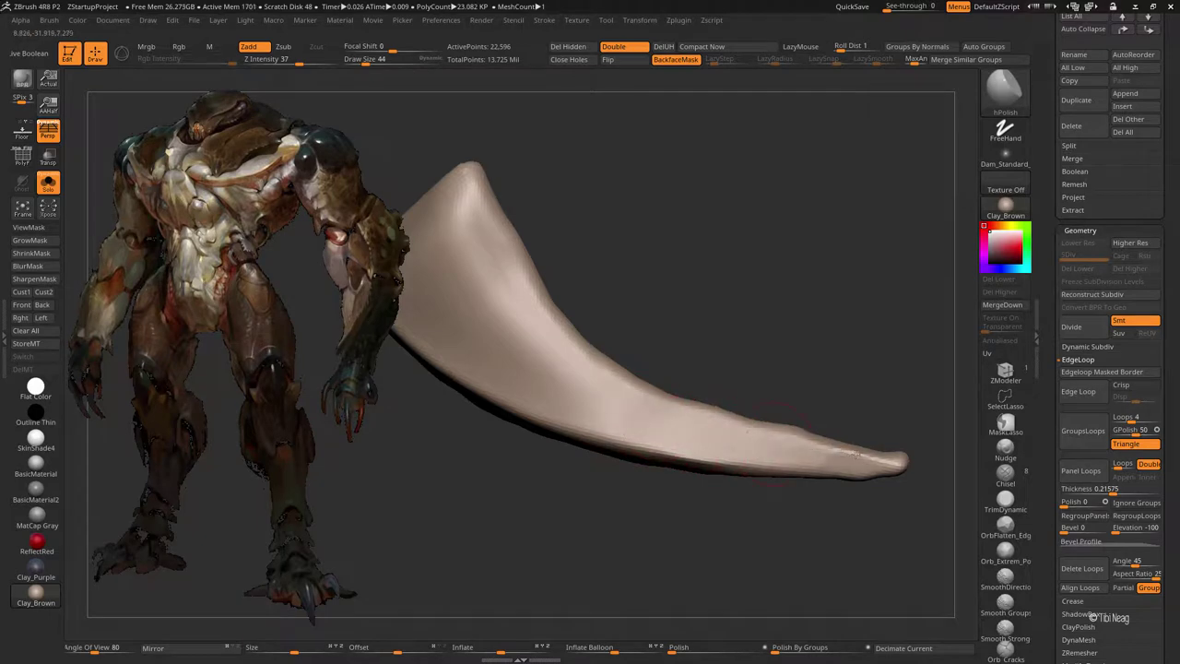
mouse_move(856, 454)
left_mouse_down()
mouse_move(669, 351)
mouse_move(651, 301)
left_mouse_up()
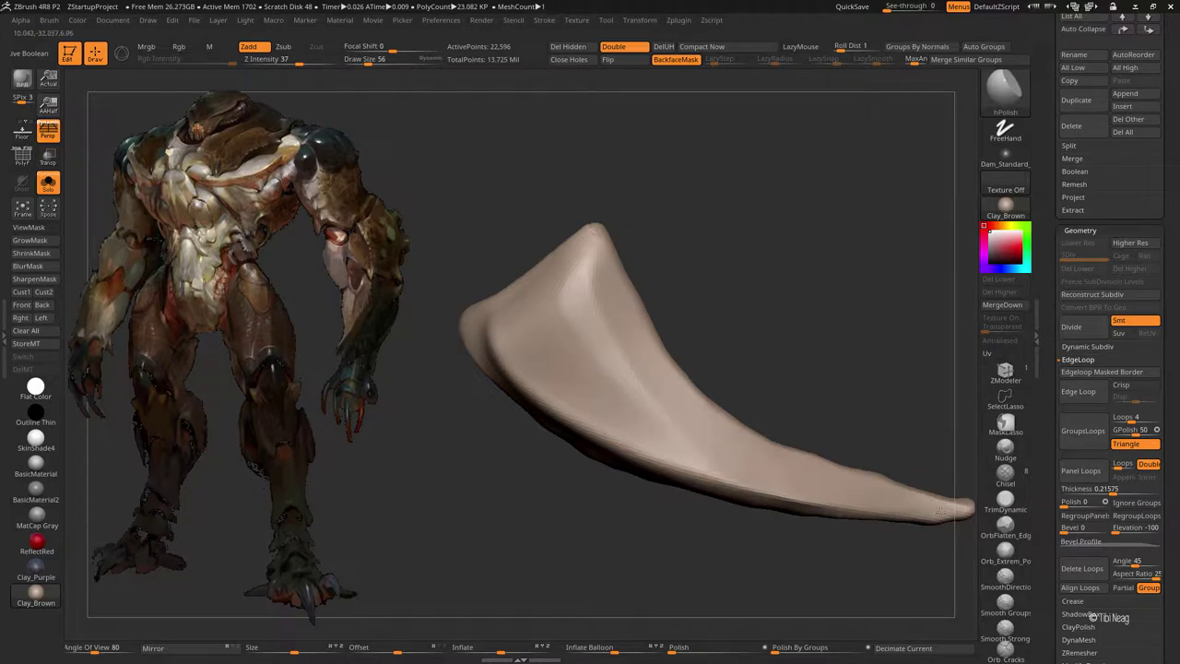
left_click_drag(939, 510, 561, 322)
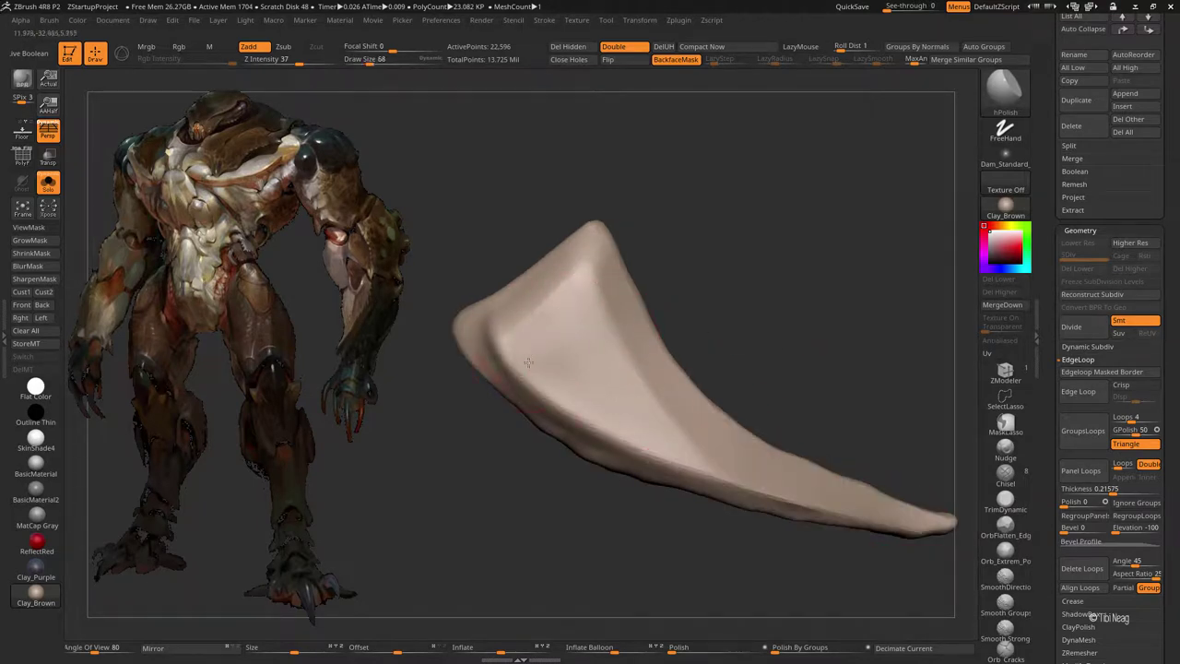
left_click_drag(645, 268, 600, 290)
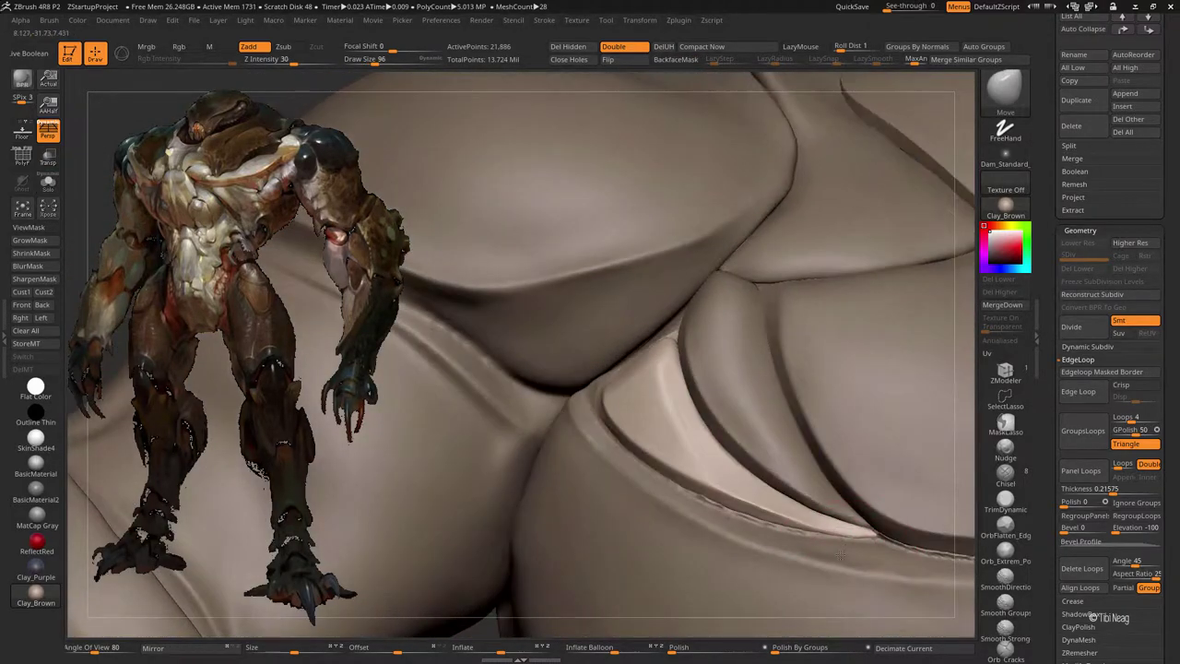
- Polish the seam where the chest plates meet with hPolish, adjusting the brush size
key("bracketleft")
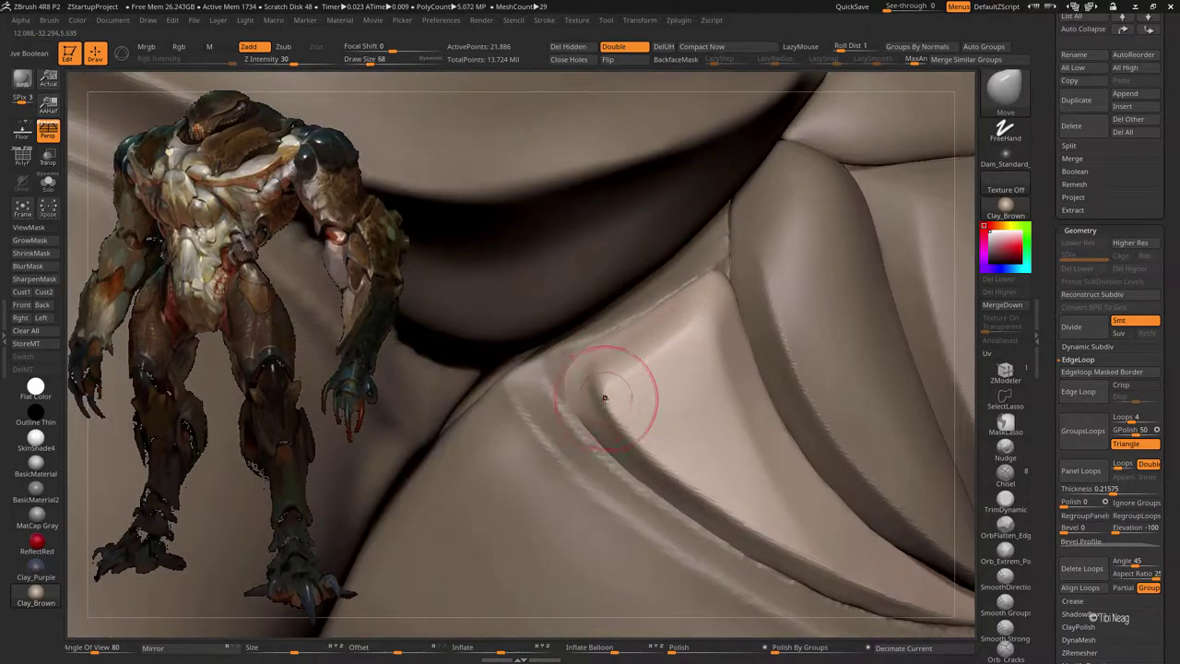
left_click_drag(608, 418, 630, 422)
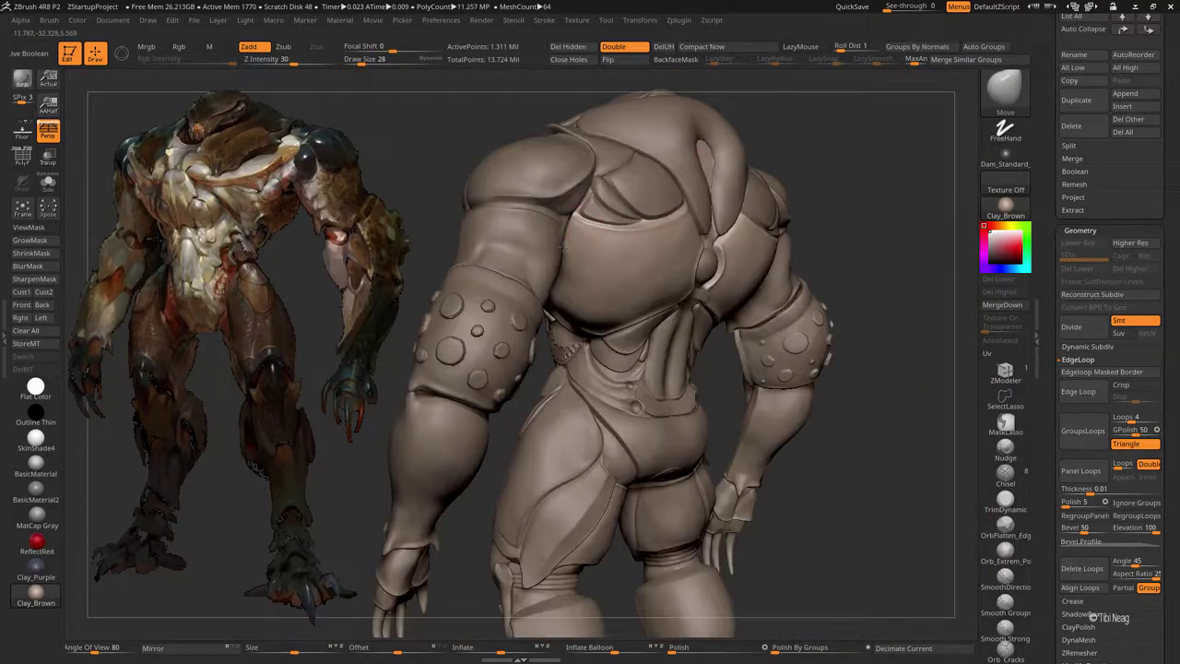
key("bracketright")
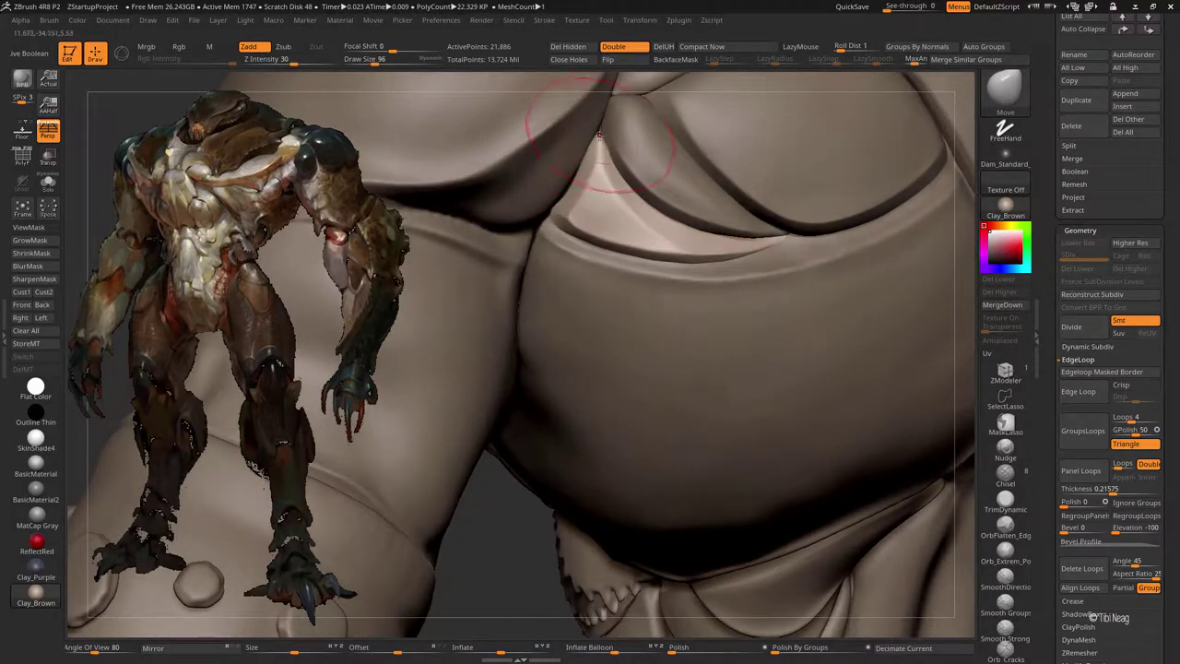
- Orbit the soloed blade shell, show all subtools, then isolate the large chest shell
left_click_drag(595, 120, 546, 214)
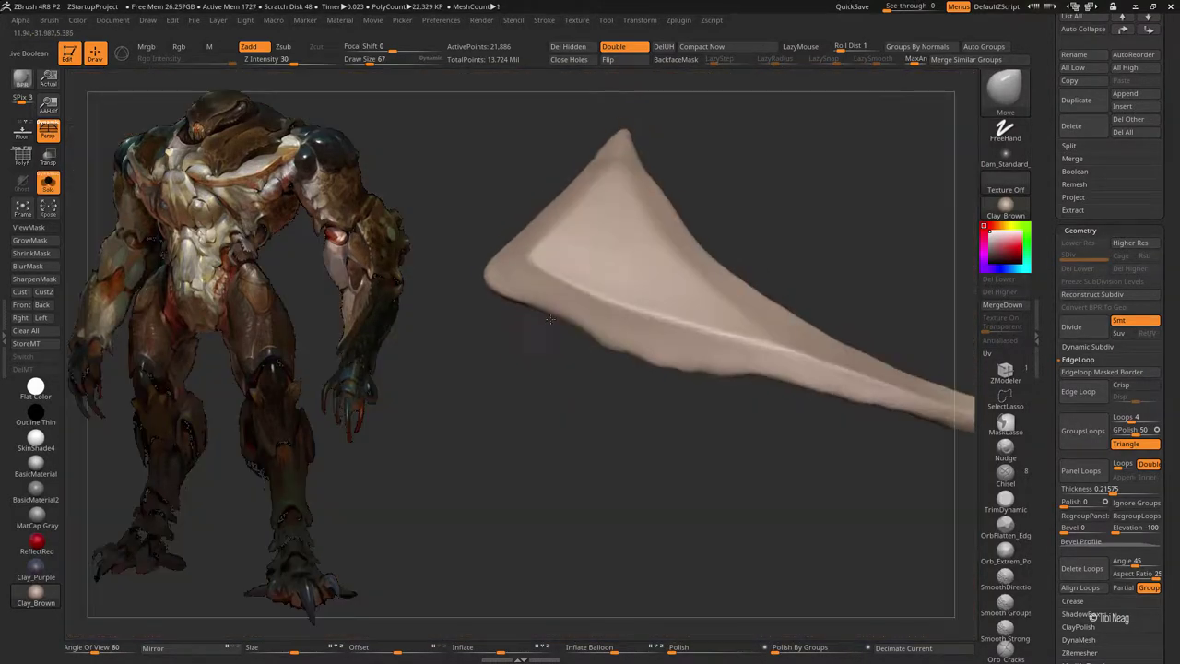
left_click_drag(550, 318, 563, 337)
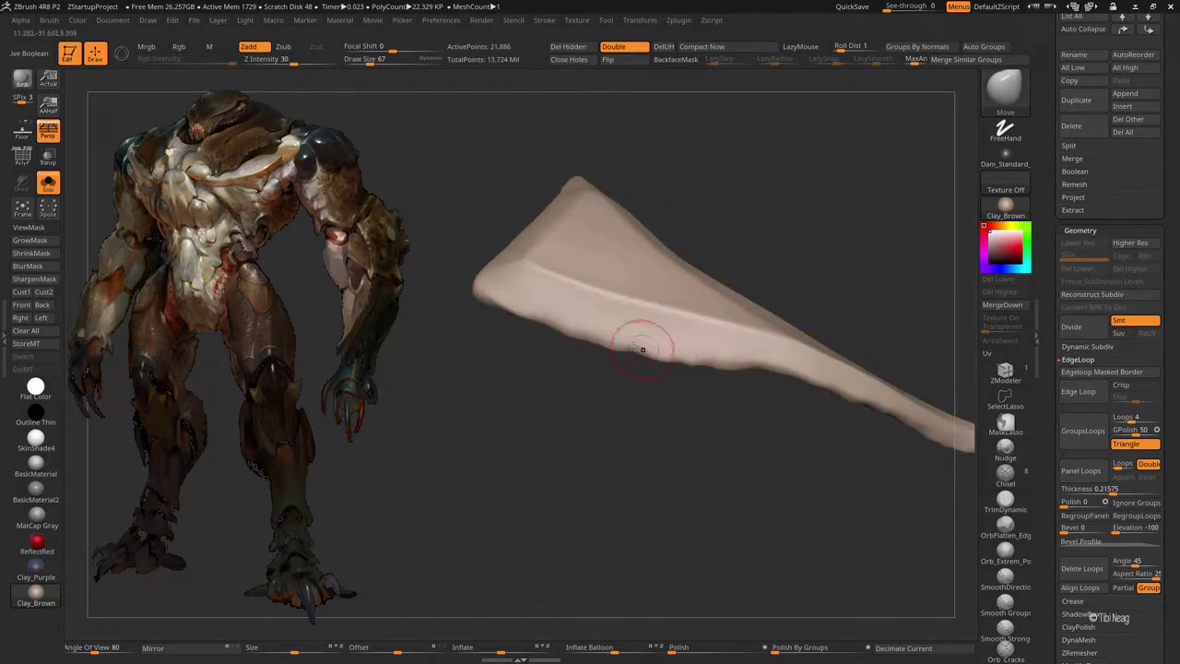
mouse_move(634, 401)
left_mouse_down()
mouse_move(619, 329)
mouse_move(635, 343)
mouse_move(624, 356)
mouse_move(641, 306)
left_mouse_up()
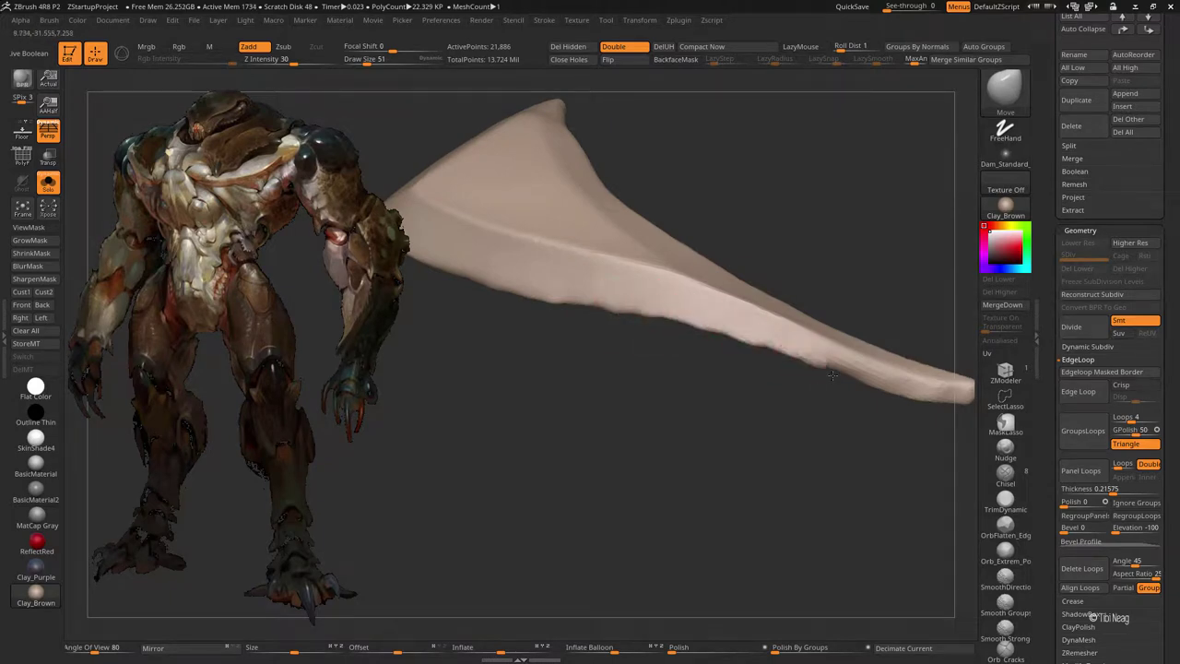
key("ctrl+shift+s")
mouse_move(685, 338)
left_mouse_down()
mouse_move(690, 364)
mouse_move(555, 340)
mouse_move(843, 150)
left_mouse_up()
key("ctrl+shift+s")
- Smooth the isolated chest shell's surface with Smooth Strong
left_click_drag(689, 165, 564, 304)
left_click_drag(710, 171, 729, 148, "ctrl")
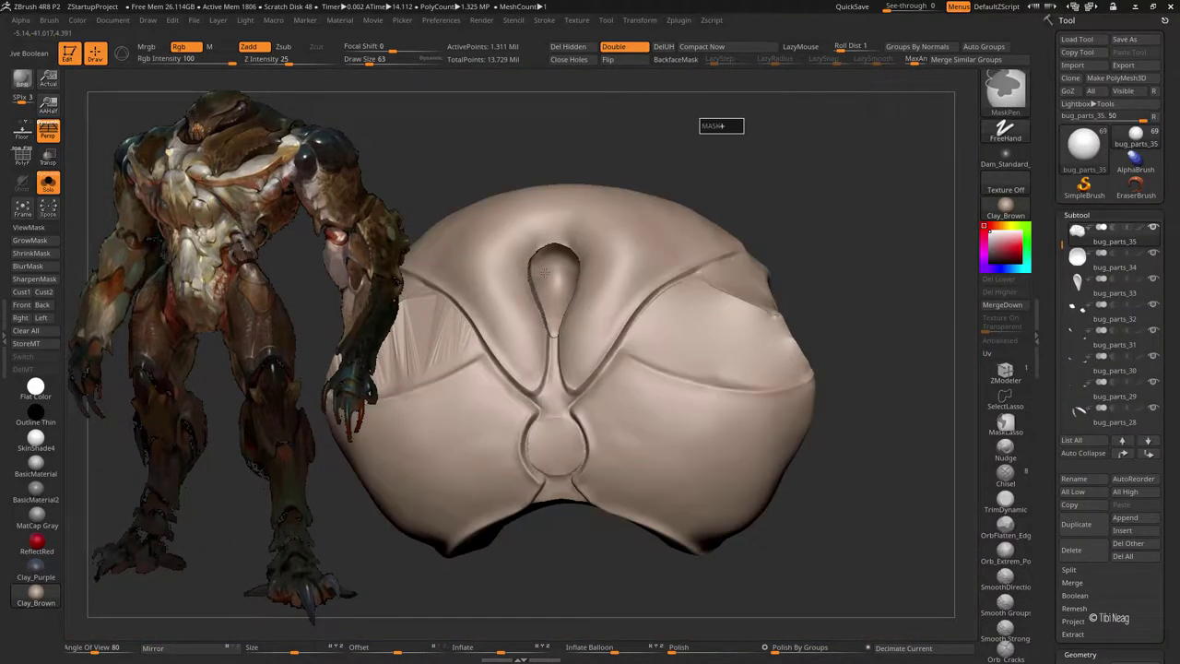
mouse_move(830, 276)
left_mouse_down()
mouse_move(556, 246)
mouse_move(538, 294)
left_mouse_up()
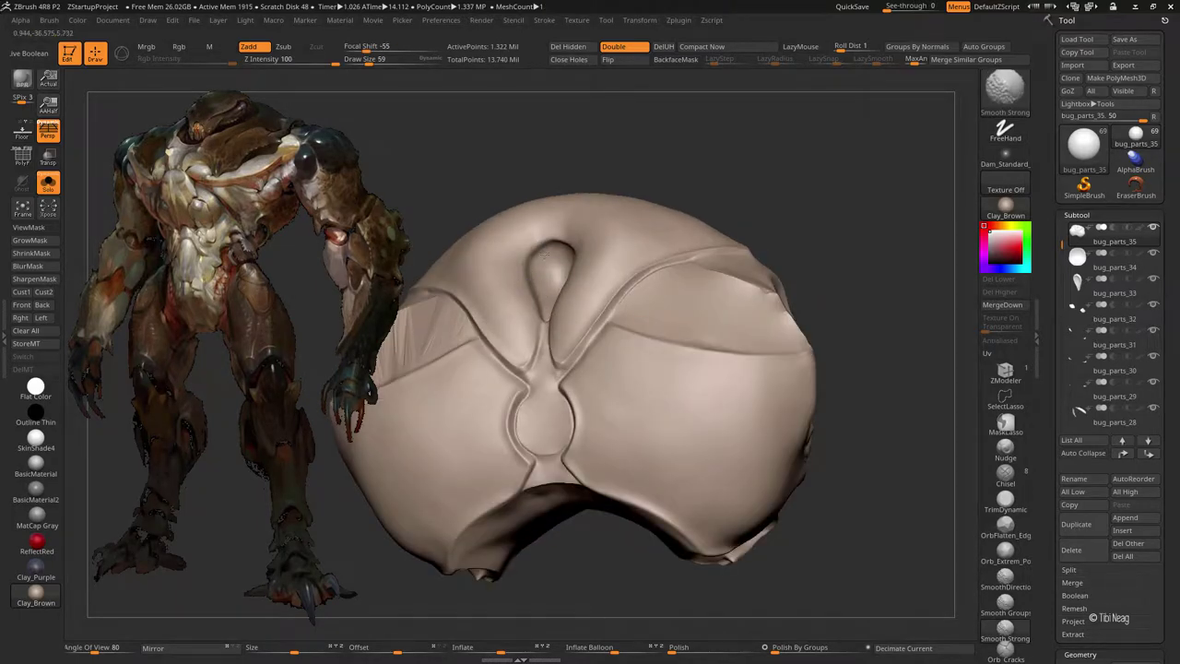
- Select bug_parts_33, solo it, and orbit the teardrop from several angles
left_click(561, 277, "alt")
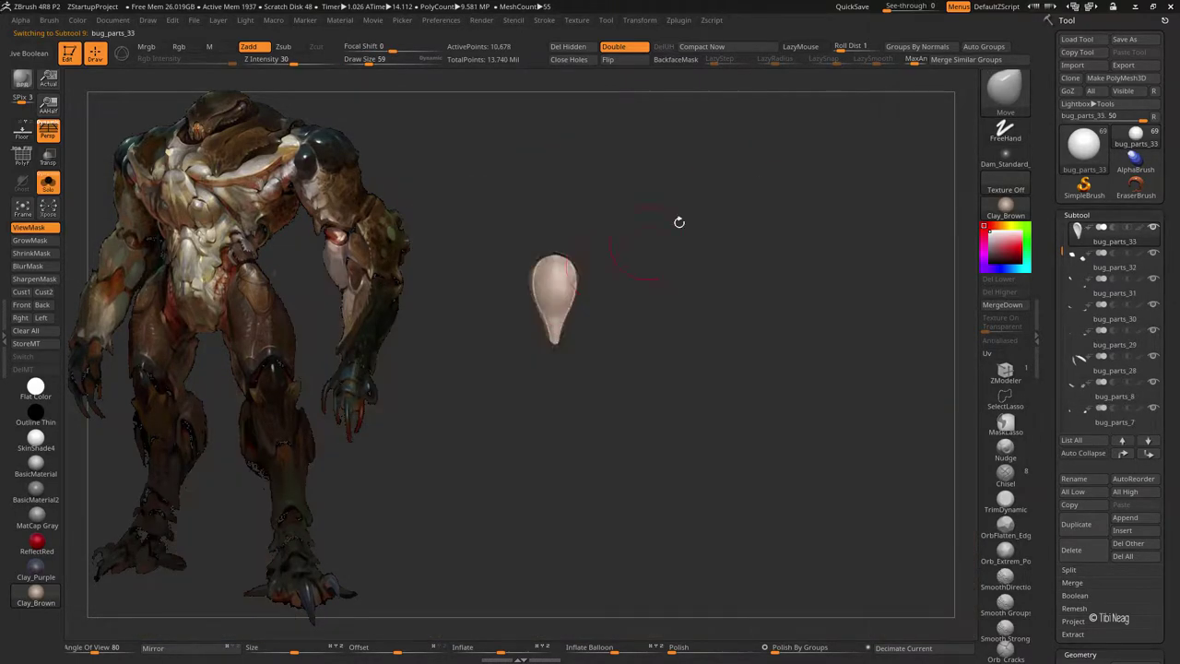
left_click_drag(679, 223, 699, 215)
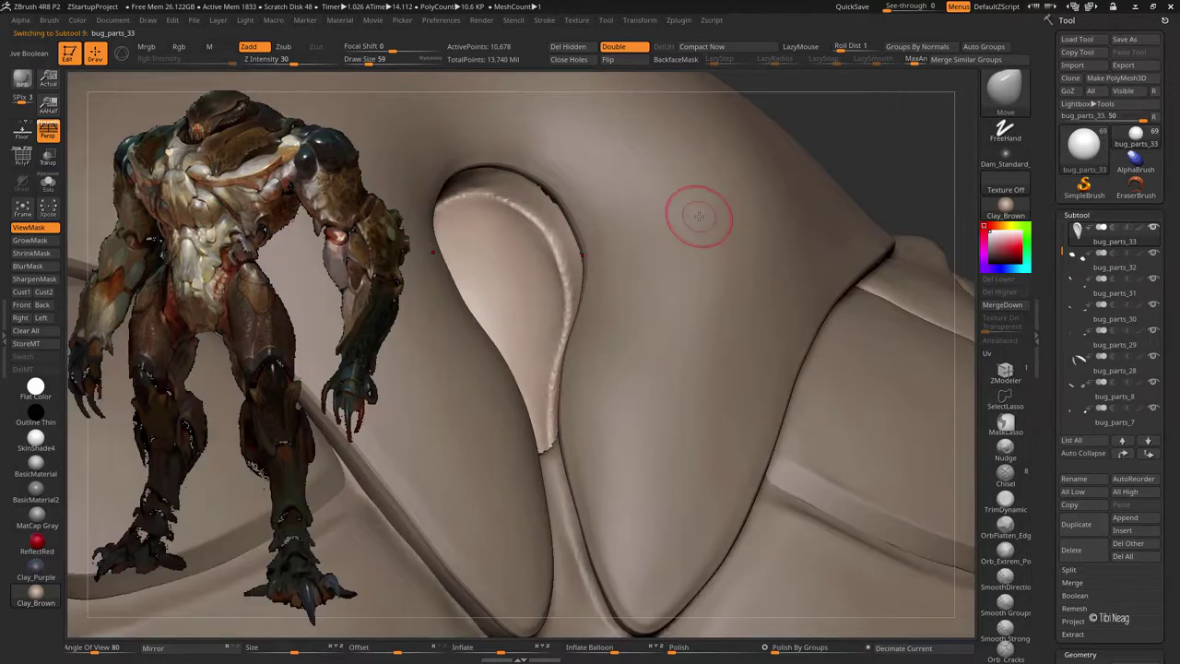
key("ctrl+shift+alt+s")
scroll(1176, 404, "down", 10)
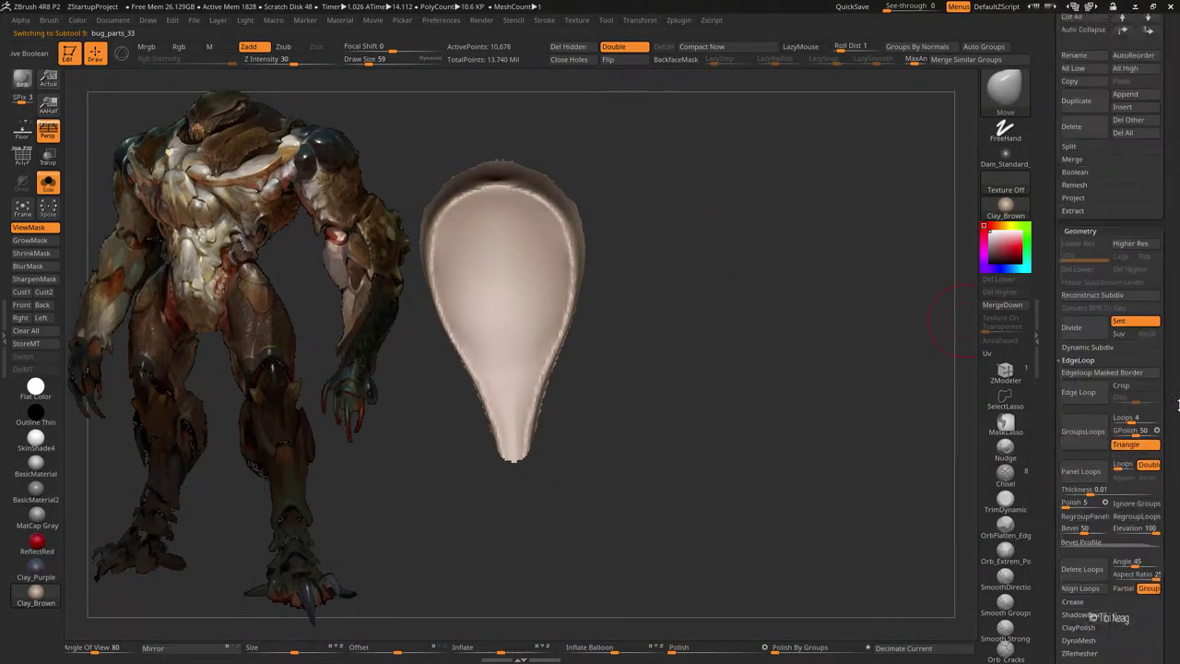
scroll(1177, 403, "down", 2)
mouse_move(870, 390)
left_mouse_down()
mouse_move(882, 366)
mouse_move(930, 382)
mouse_move(796, 383)
left_mouse_up()
mouse_move(593, 341)
left_mouse_down()
mouse_move(531, 345)
mouse_move(514, 405)
mouse_move(609, 400)
left_mouse_up()
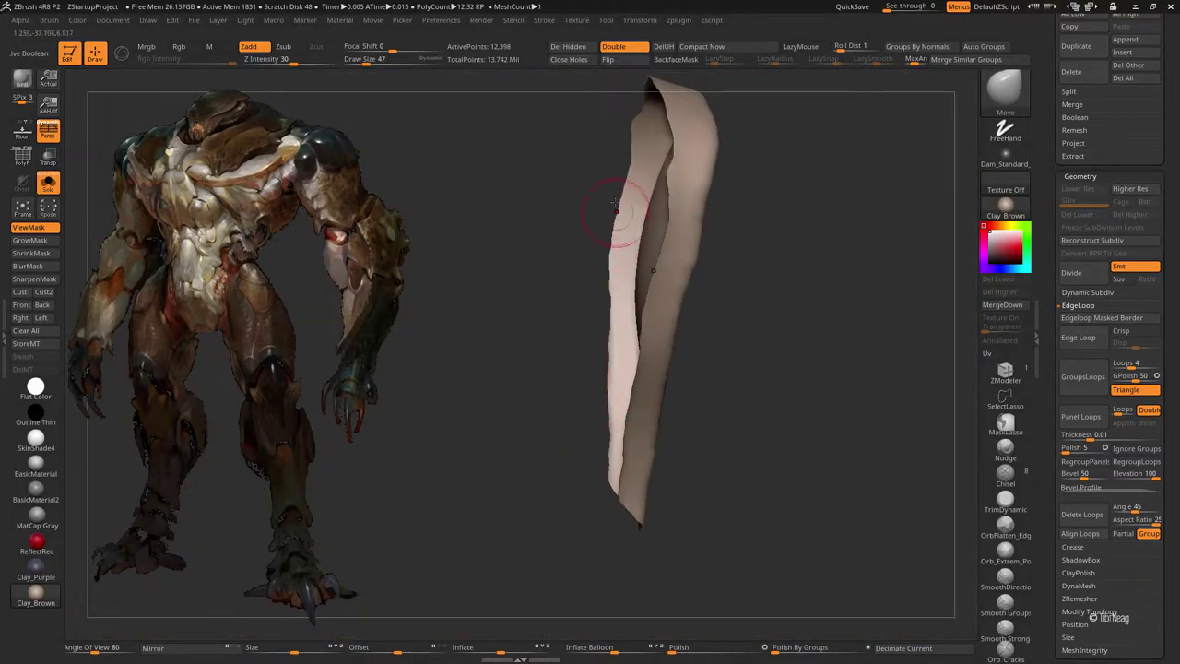
left_click_drag(615, 210, 633, 338)
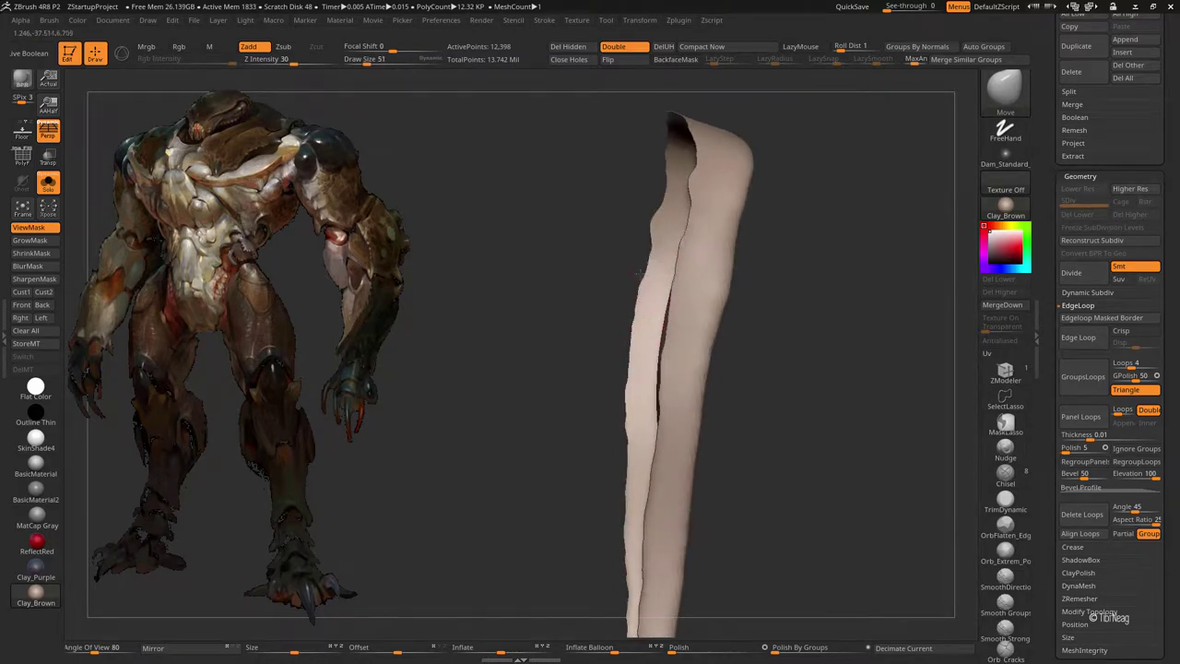
left_click_drag(654, 256, 654, 286)
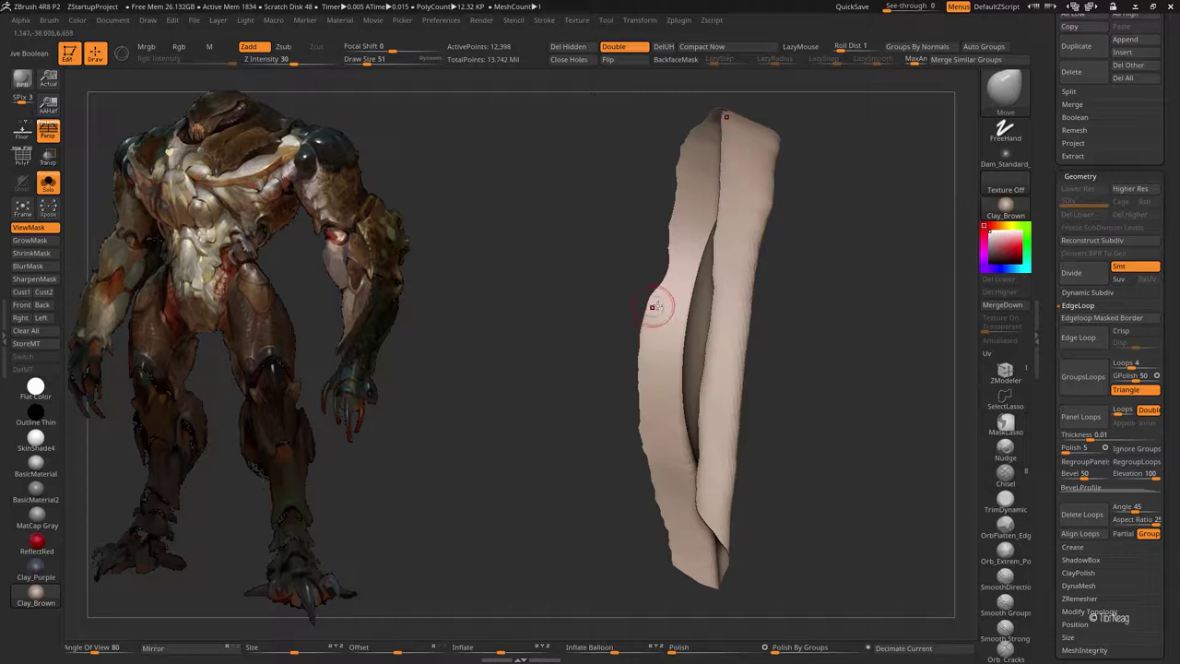
left_click_drag(651, 306, 672, 284)
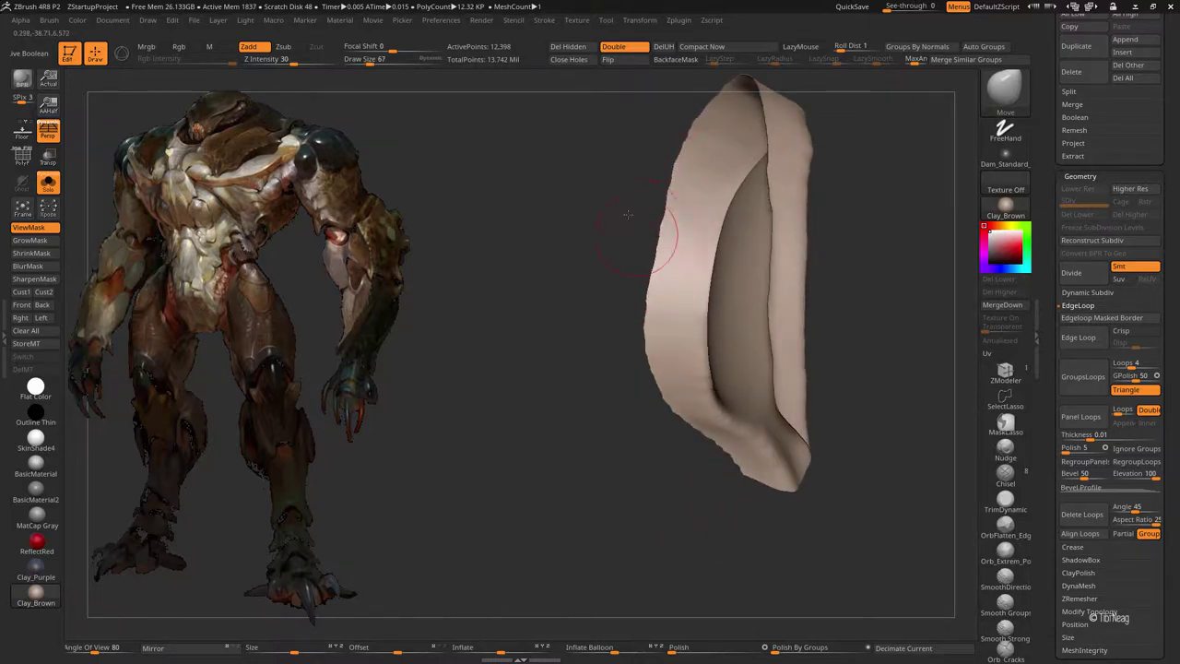
left_click_drag(627, 214, 1044, 519)
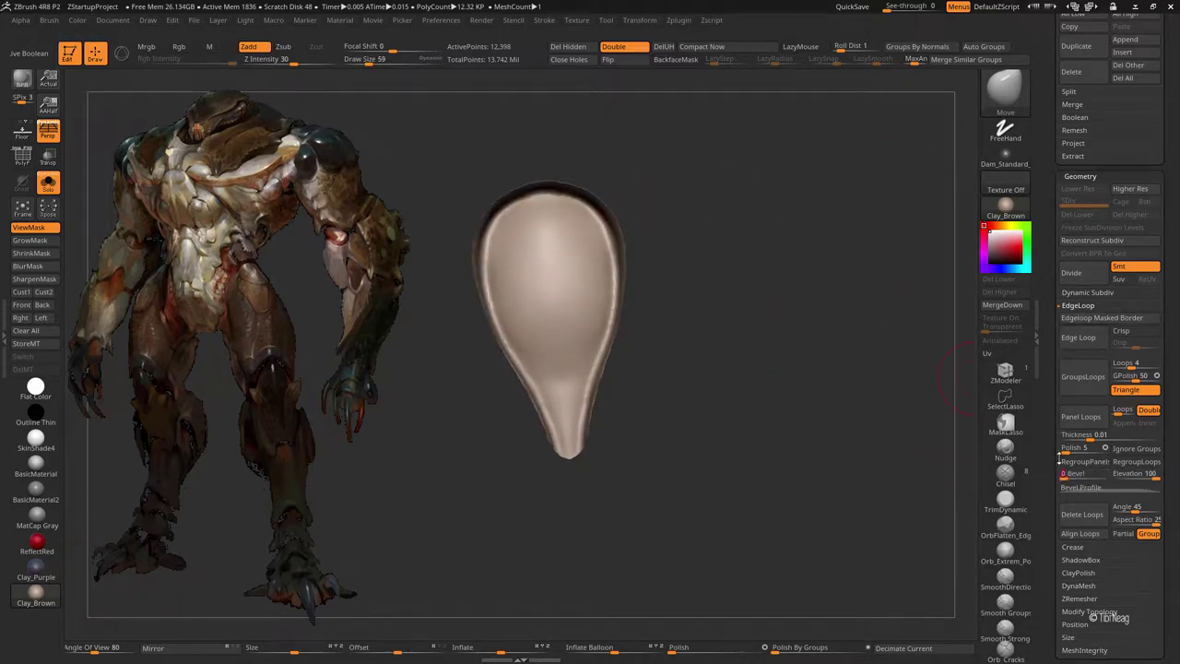
- Apply Panel Loops to the teardrop part and inspect its raised rim and hollow face
left_click(1080, 416)
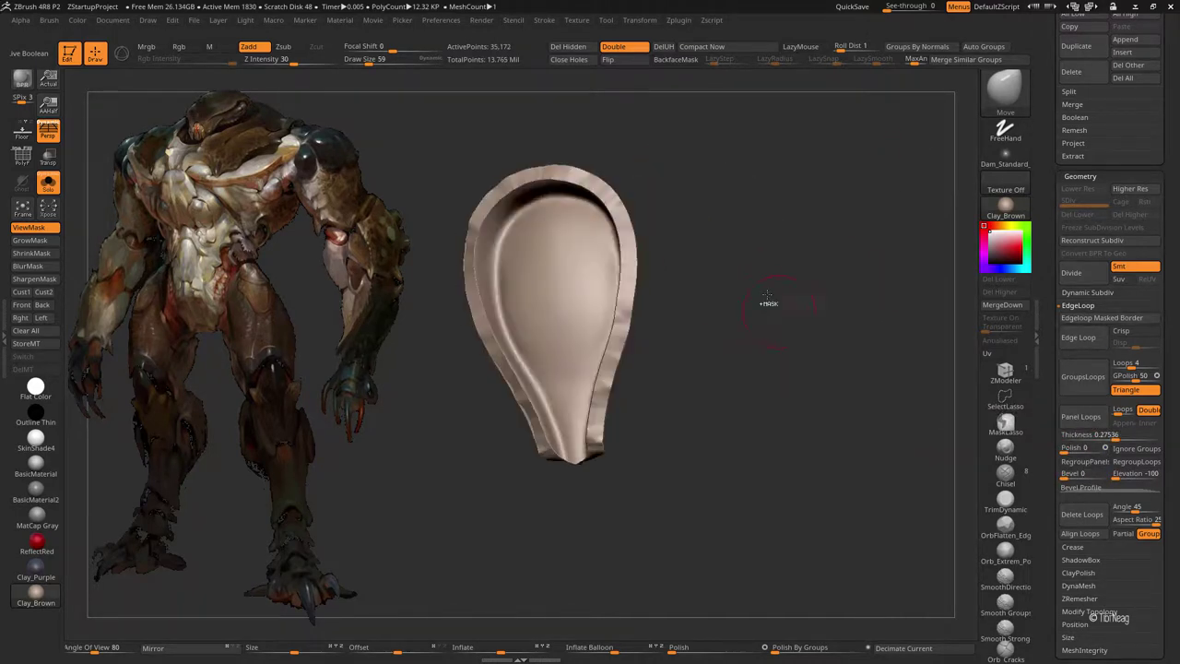
left_click_drag(648, 344, 725, 598)
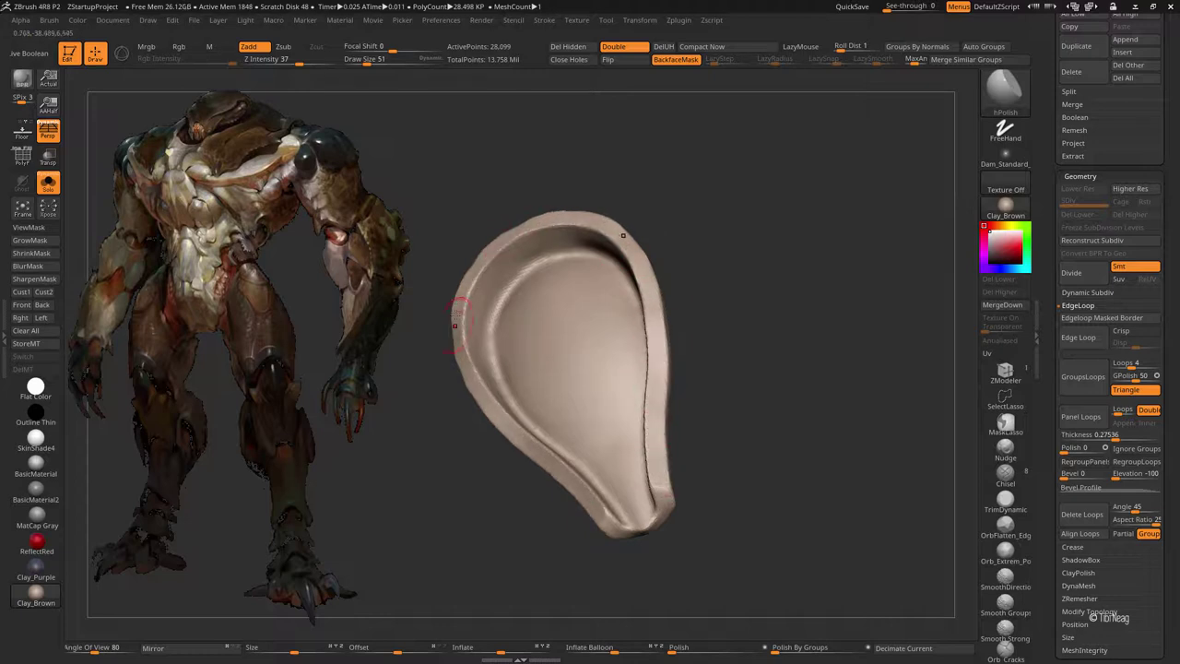
left_click_drag(600, 505, 595, 424)
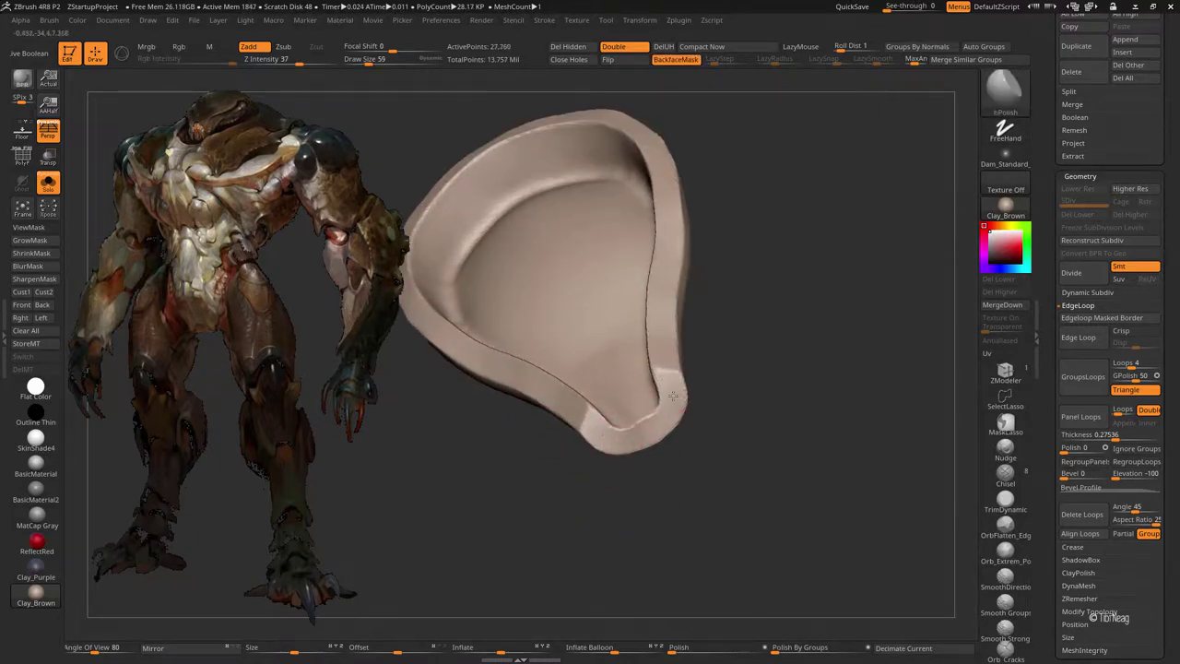
mouse_move(673, 396)
left_mouse_down()
mouse_move(566, 304)
mouse_move(613, 318)
left_mouse_up()
- Switch to the Move brush and orbit the teardrop panel toward its hollow side
key("b")
key("m")
key("v")
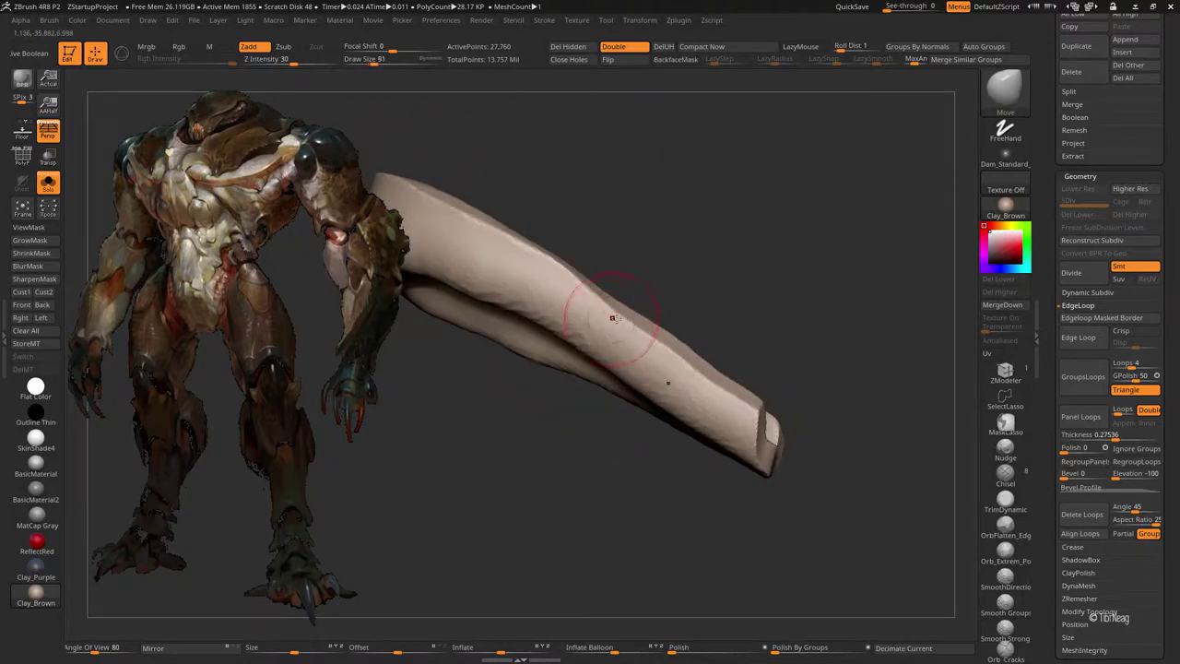
left_click_drag(703, 379, 572, 304)
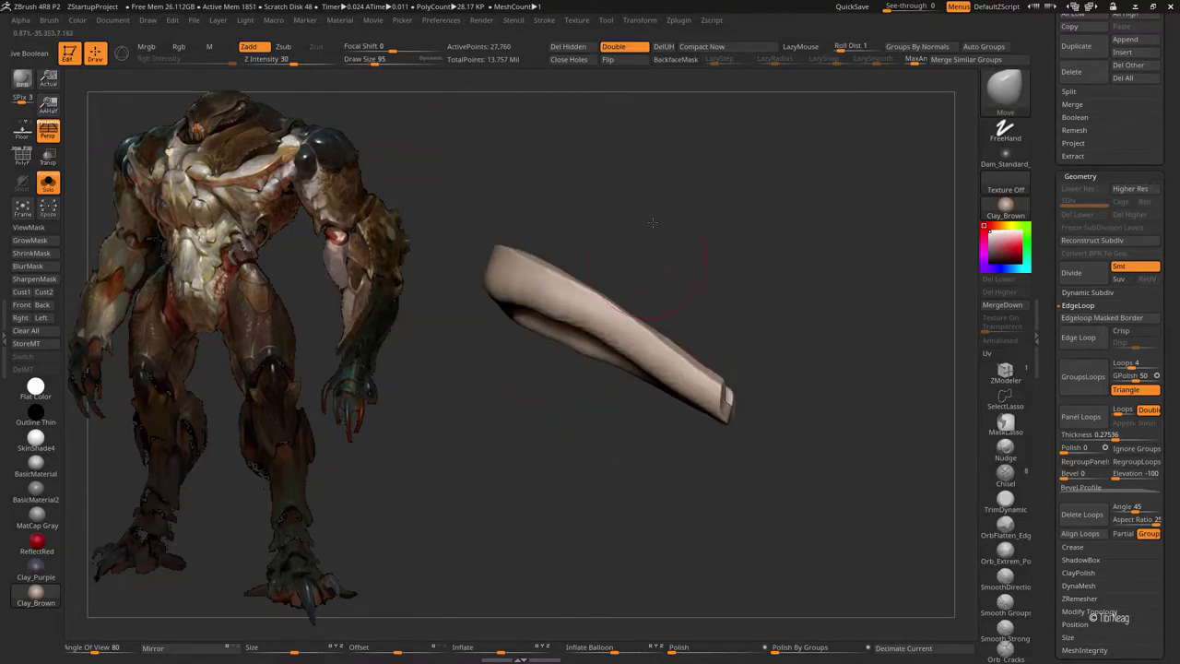
left_click_drag(711, 185, 867, 222)
- Show all subtools, select bug_parts_25 and raise it to subdivision level 5
key("shift+alt+s")
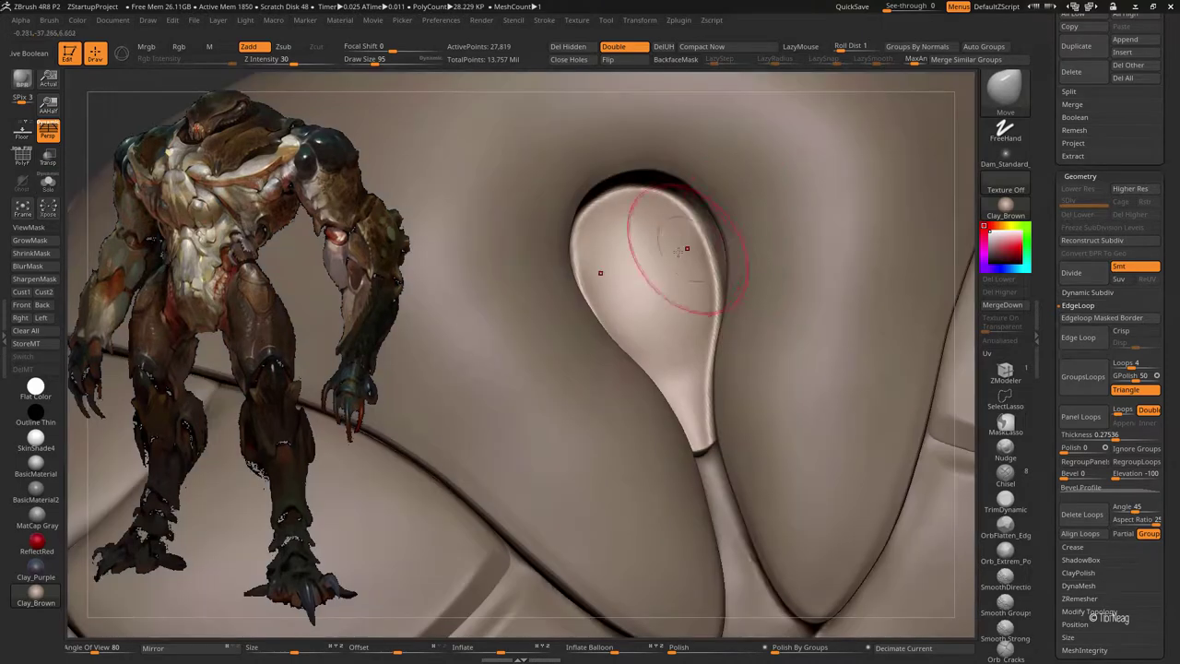
left_click_drag(645, 316, 584, 302)
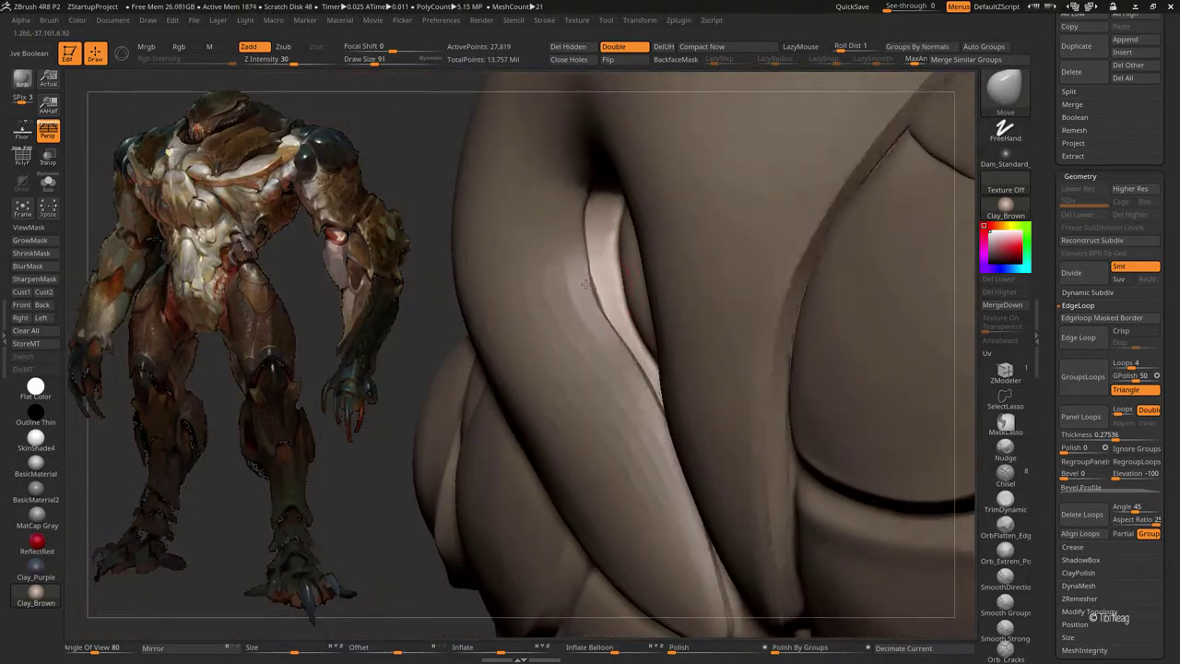
left_click(585, 302, "alt")
key("b")
key("m")
key("t")
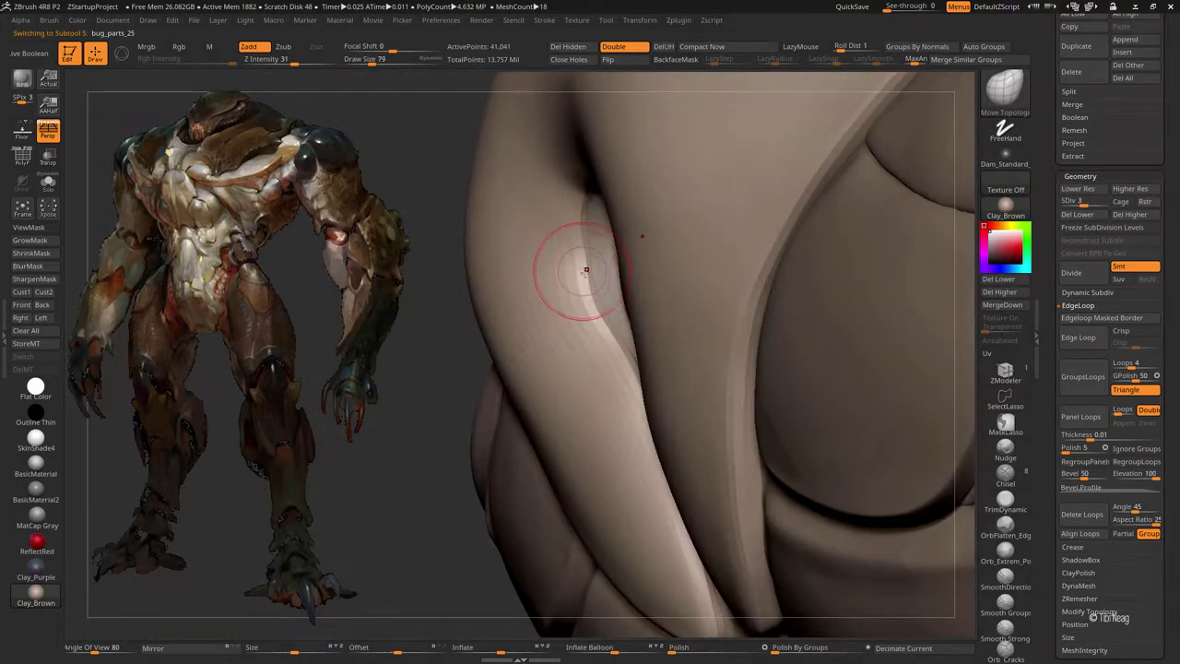
key("d")
key("d")
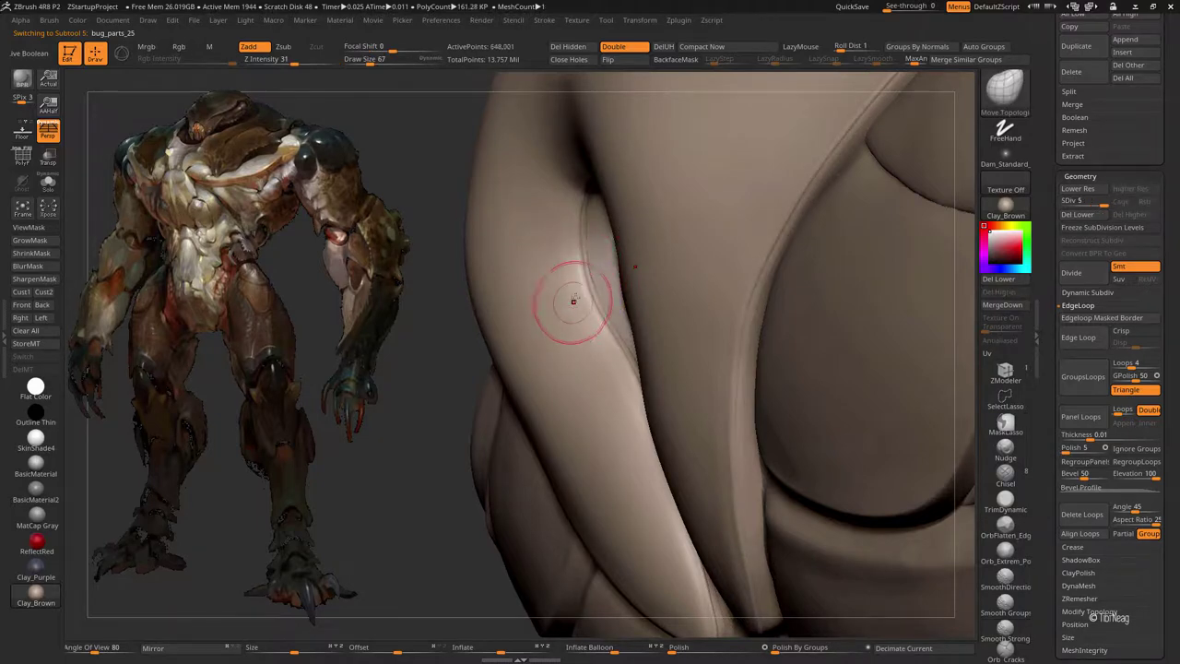
left_click_drag(371, 437, 571, 258)
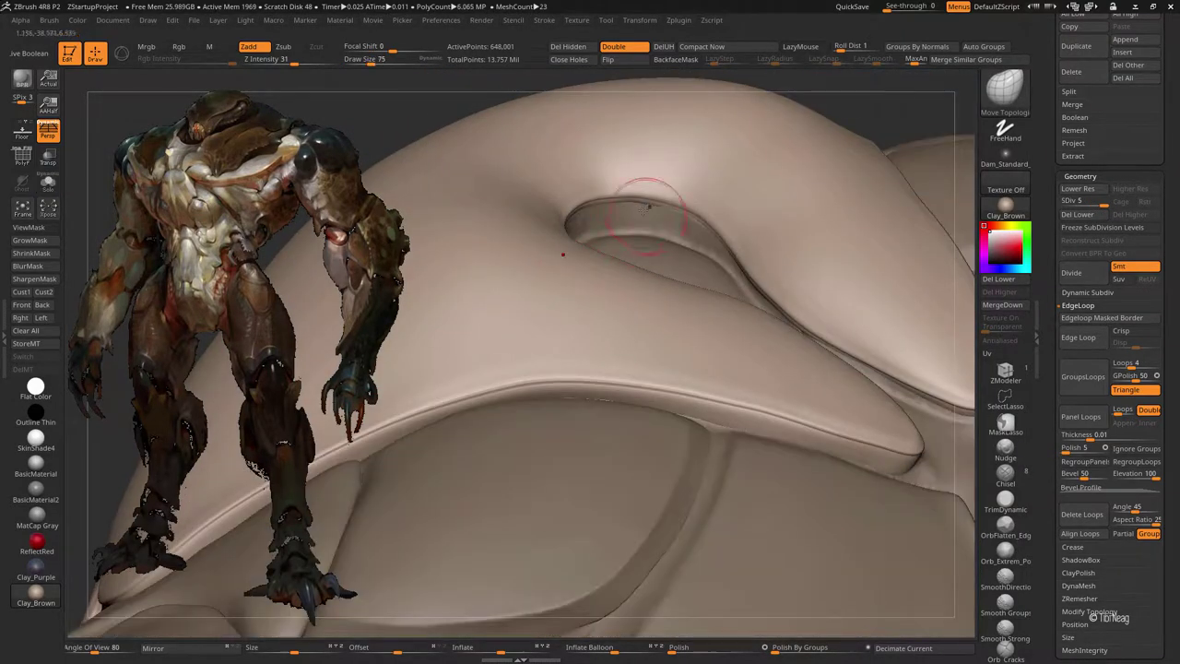
- Reselect the teardrop panel bug_parts_33 and isolate it again for smoothing
left_click(637, 294, "alt")
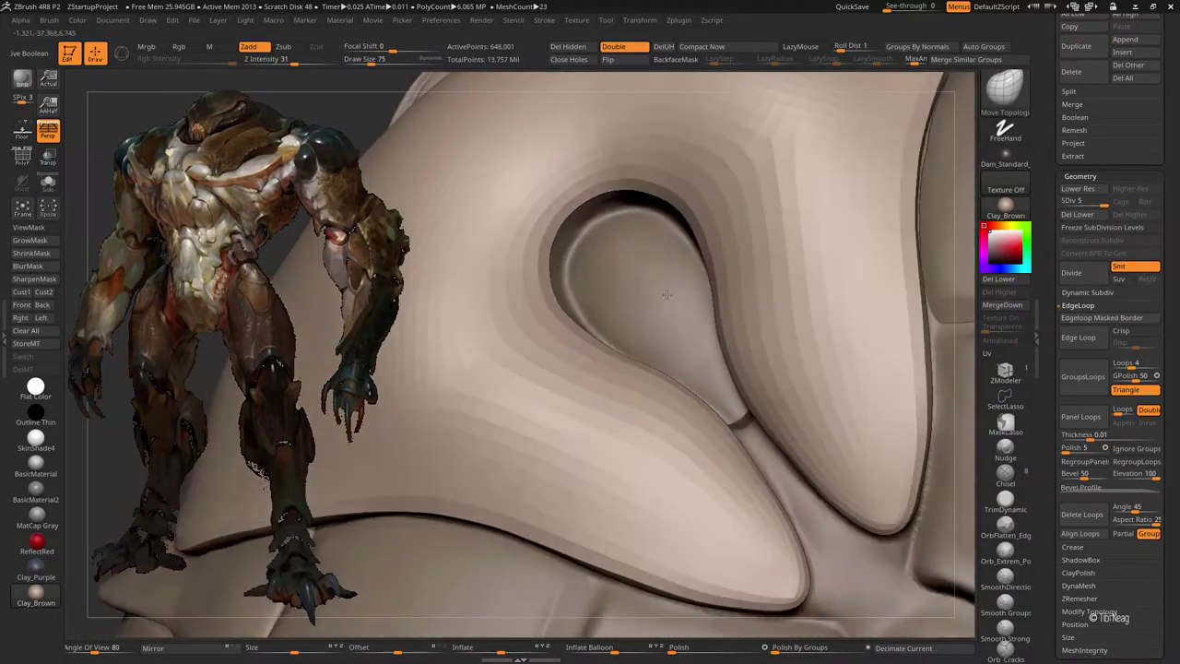
mouse_move(637, 294)
right_mouse_down()
mouse_move(567, 304)
mouse_move(632, 369)
mouse_move(577, 180)
mouse_move(570, 204)
right_mouse_up()
key("space")
key("shift+s")
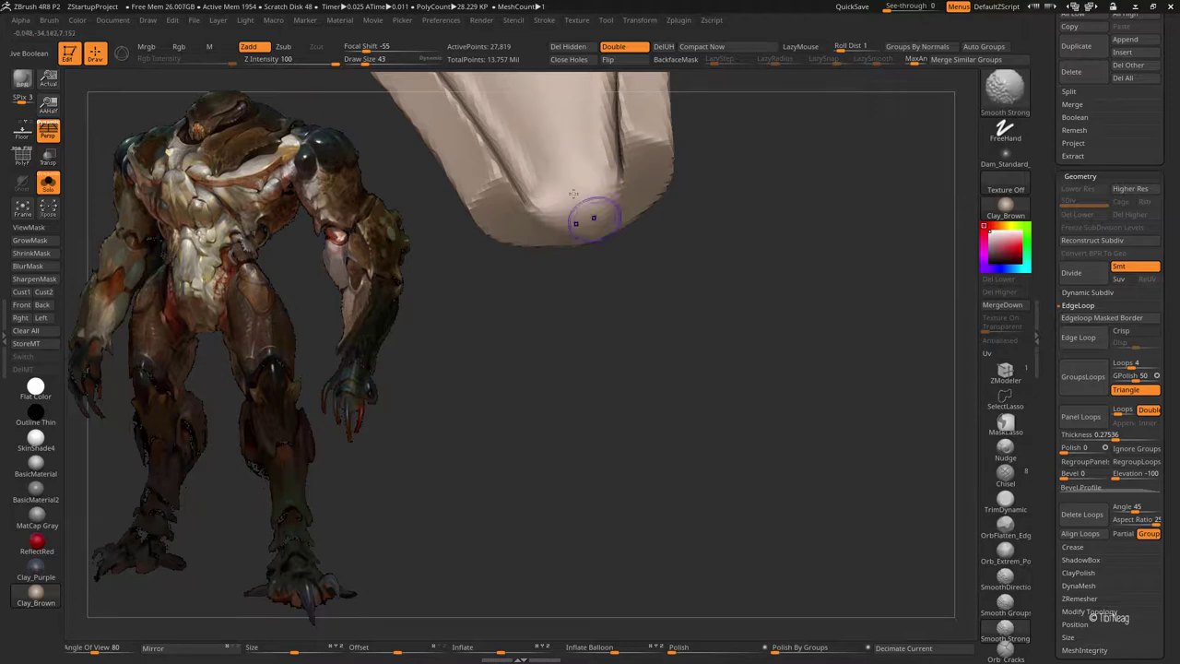
- Smooth the teardrop panel's tip and build a small bulge on the body crease
left_click_drag(542, 172, 584, 219, "shift")
left_click_drag(611, 269, 608, 283)
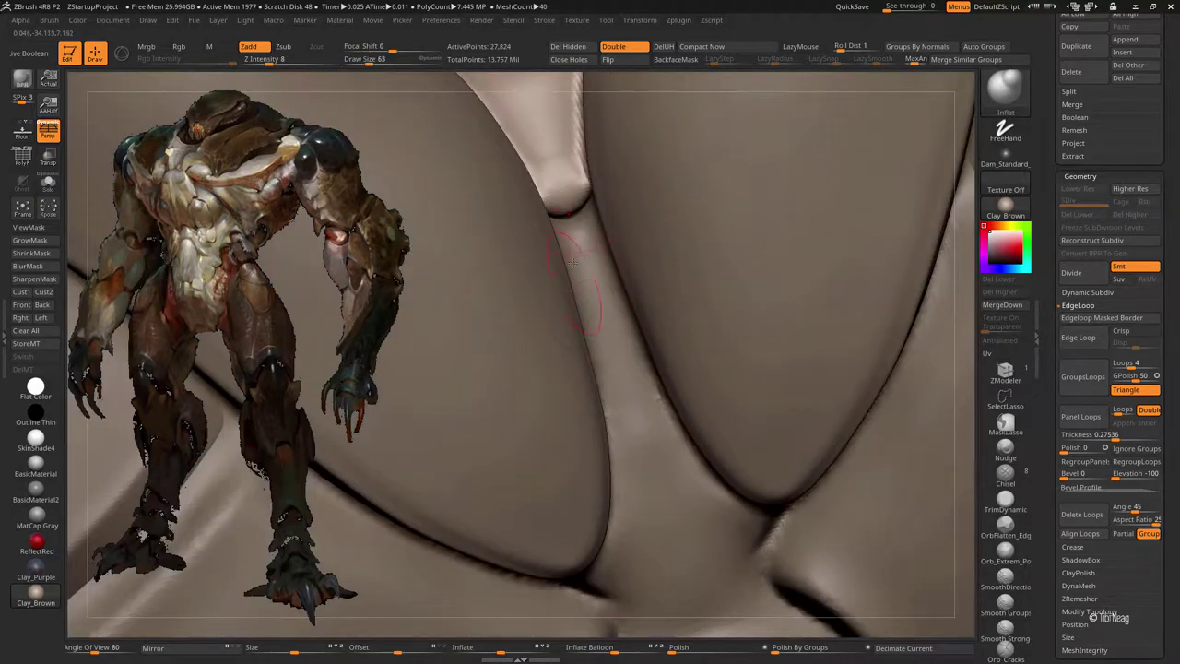
key("shift+alt+s")
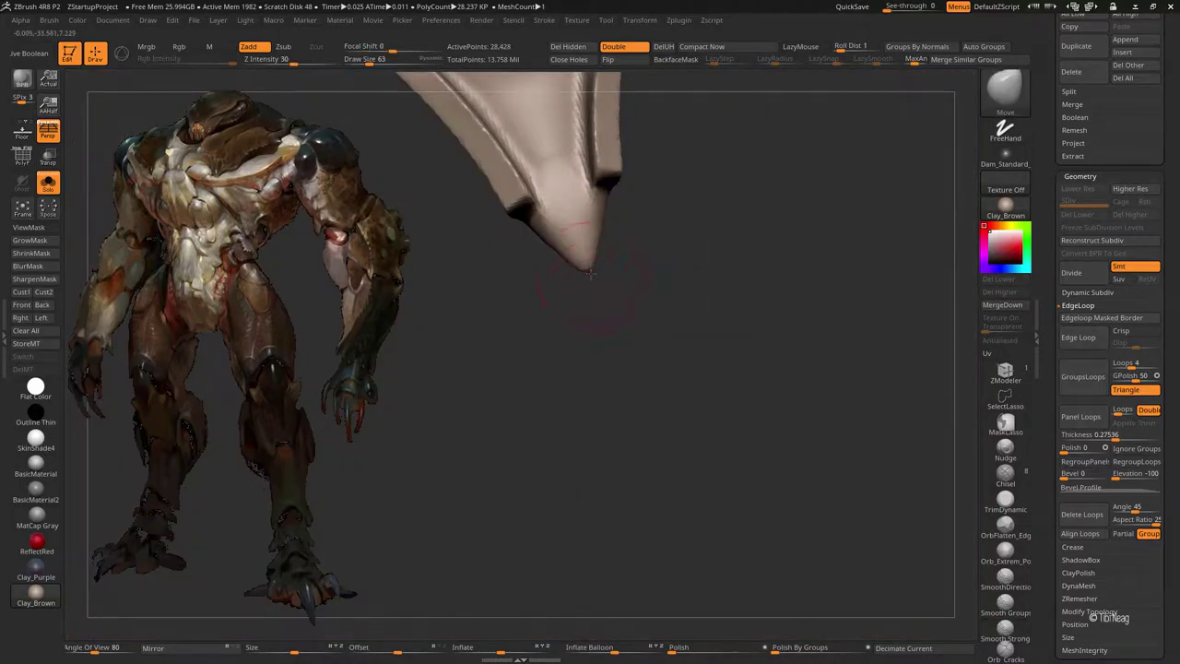
key("shift+alt+s")
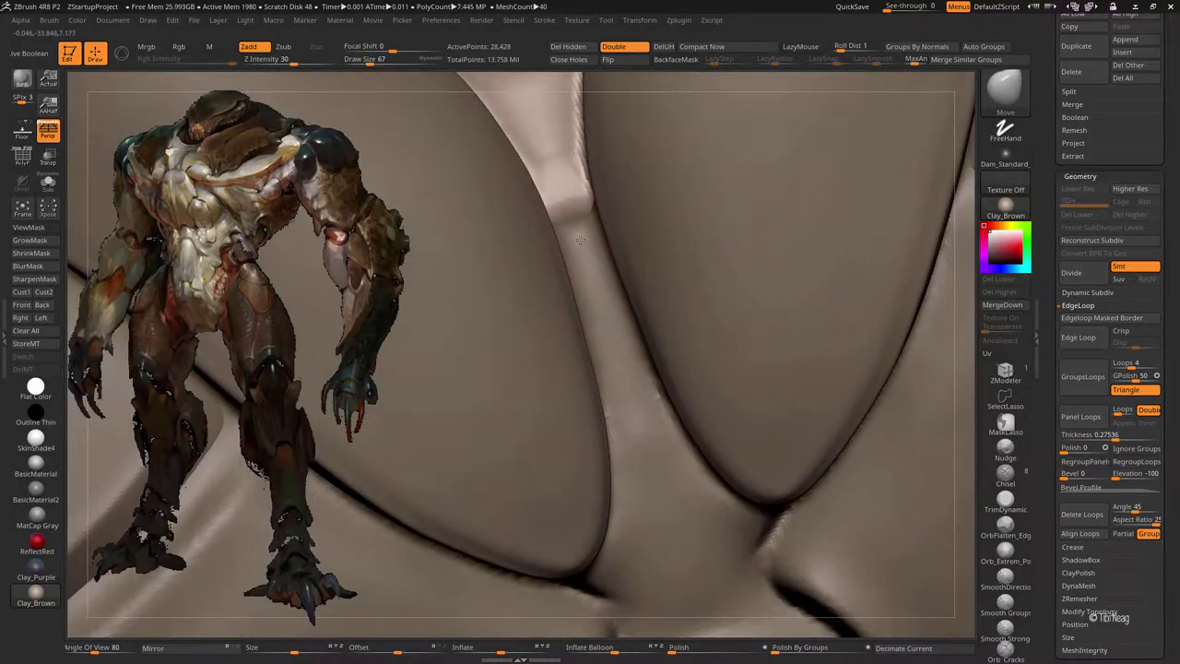
left_click_drag(580, 239, 572, 222)
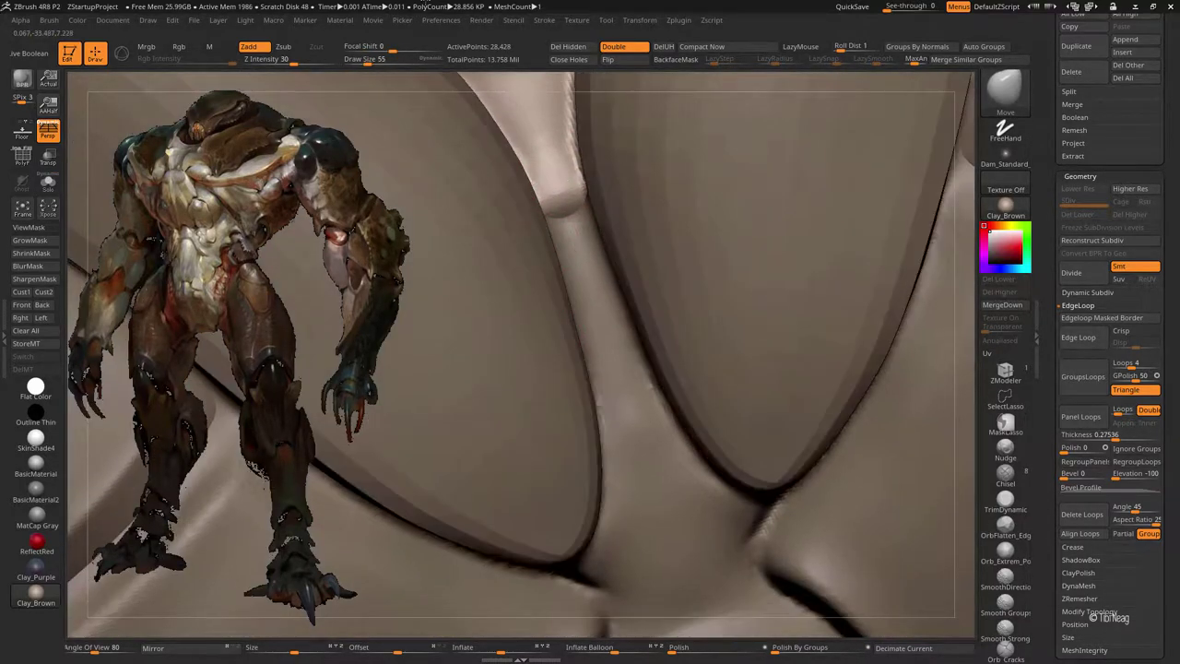
mouse_move(567, 180)
right_mouse_down("ctrl")
mouse_move(620, 191)
mouse_move(588, 242)
mouse_move(645, 276)
mouse_move(609, 387)
mouse_move(601, 263)
right_mouse_up("ctrl")
- Select and isolate the sphere bug_parts_34, then smooth it into an even rounded ball
left_click(608, 387, "alt")
key("shift+s")
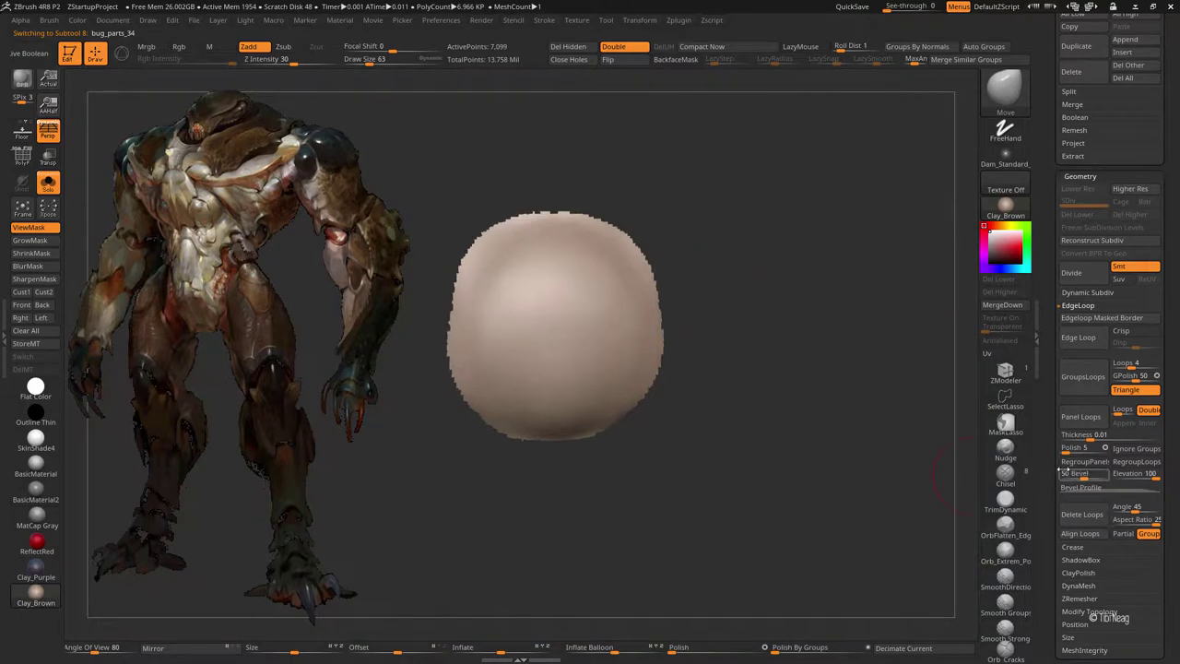
left_click(1077, 243)
left_click(1077, 243)
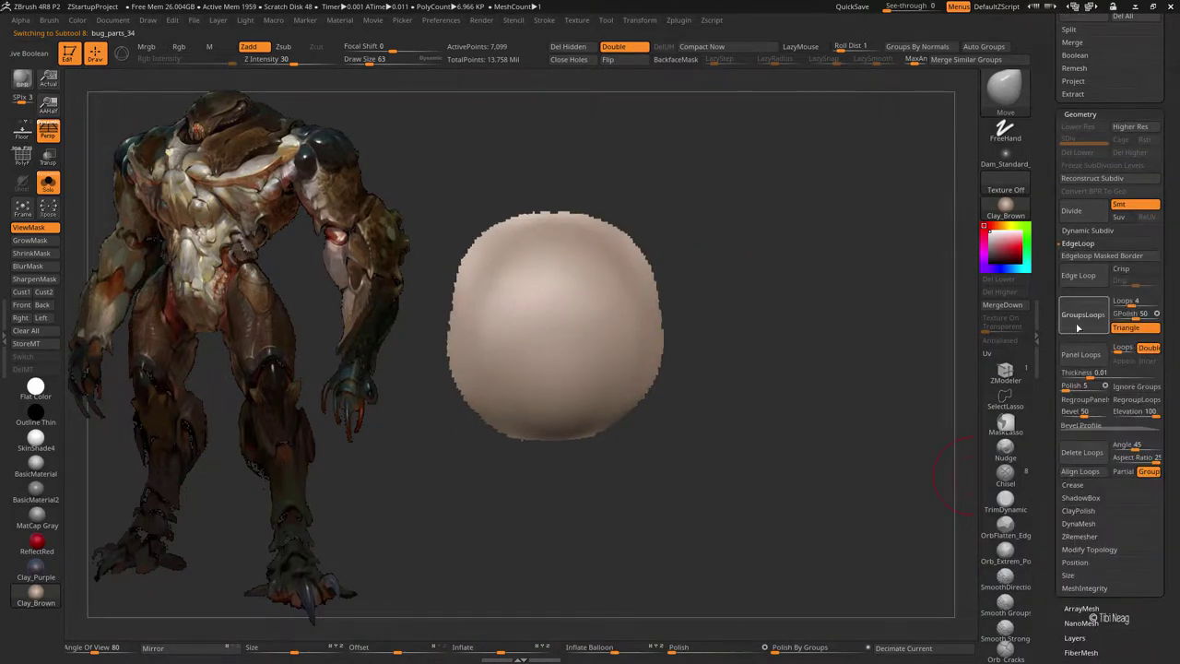
right_click_drag(922, 360, 886, 356)
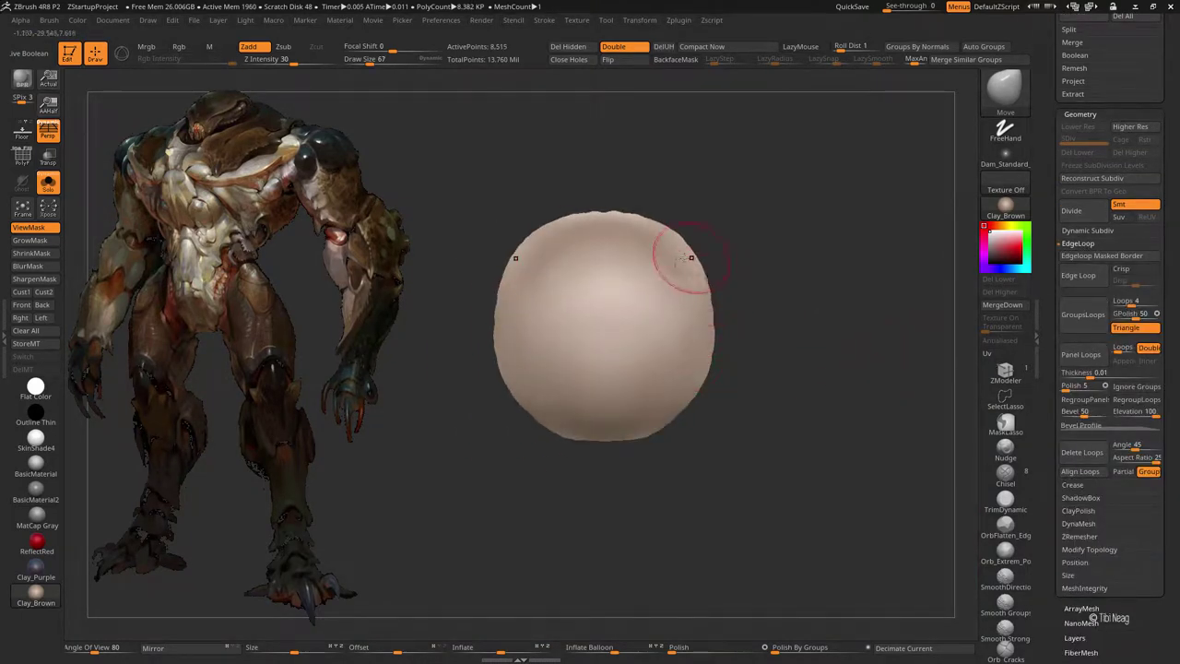
right_click_drag(679, 238, 732, 241)
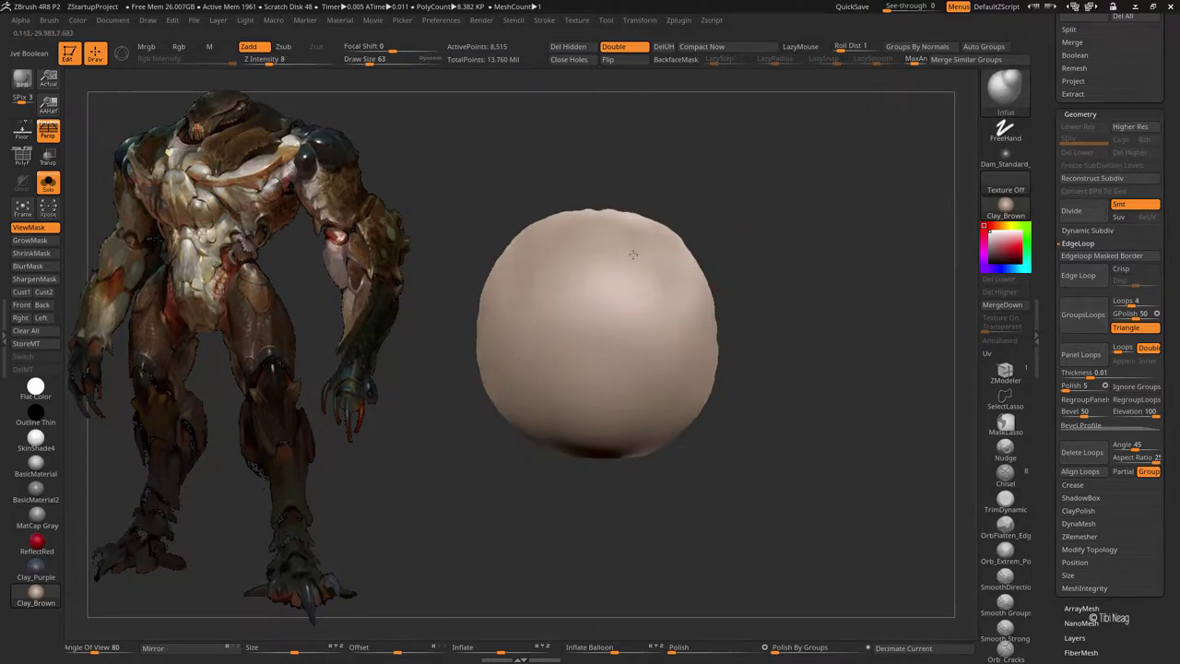
right_click_drag(566, 310, 577, 250)
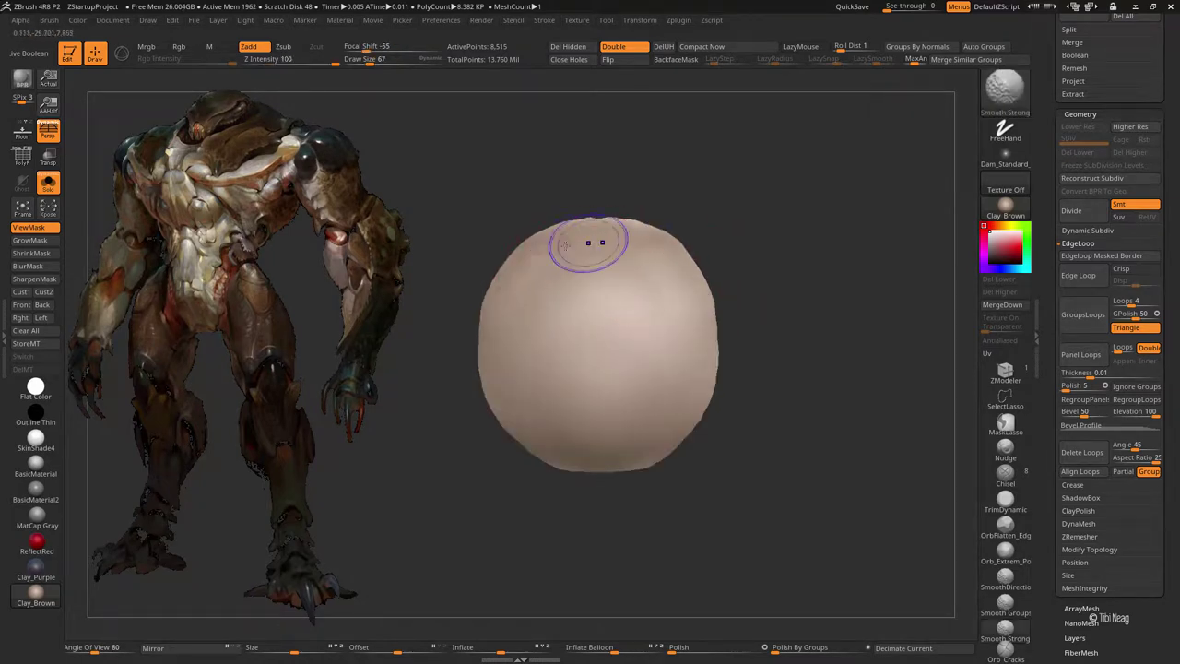
right_click_drag(777, 216, 822, 252)
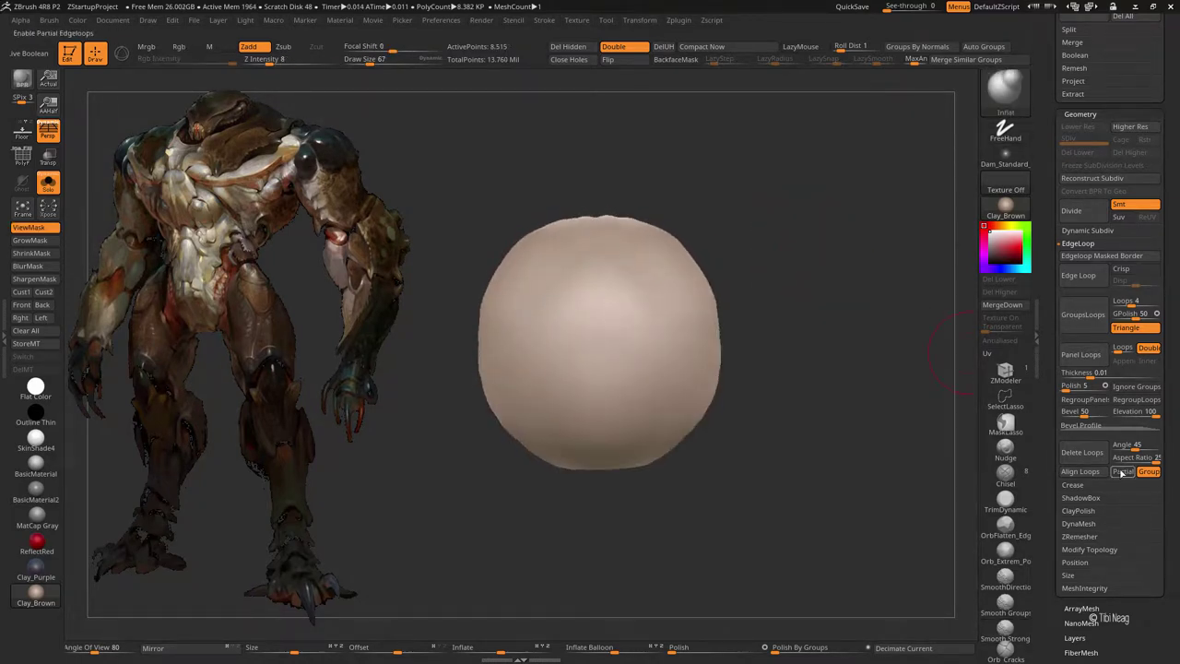
scroll(1178, 415, "up", 1)
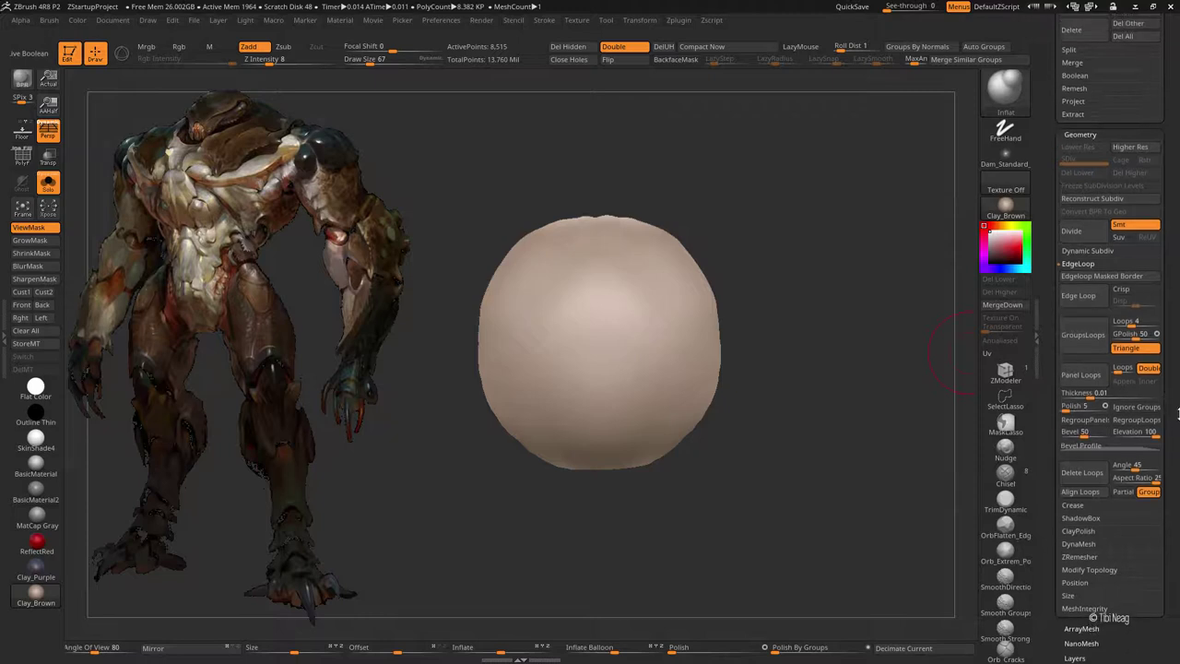
- Turn the sphere into a thick panel shell with Panel Loops and inspect it solo
left_click(1081, 374)
right_click_drag(821, 372, 854, 384)
key("w")
key("q")
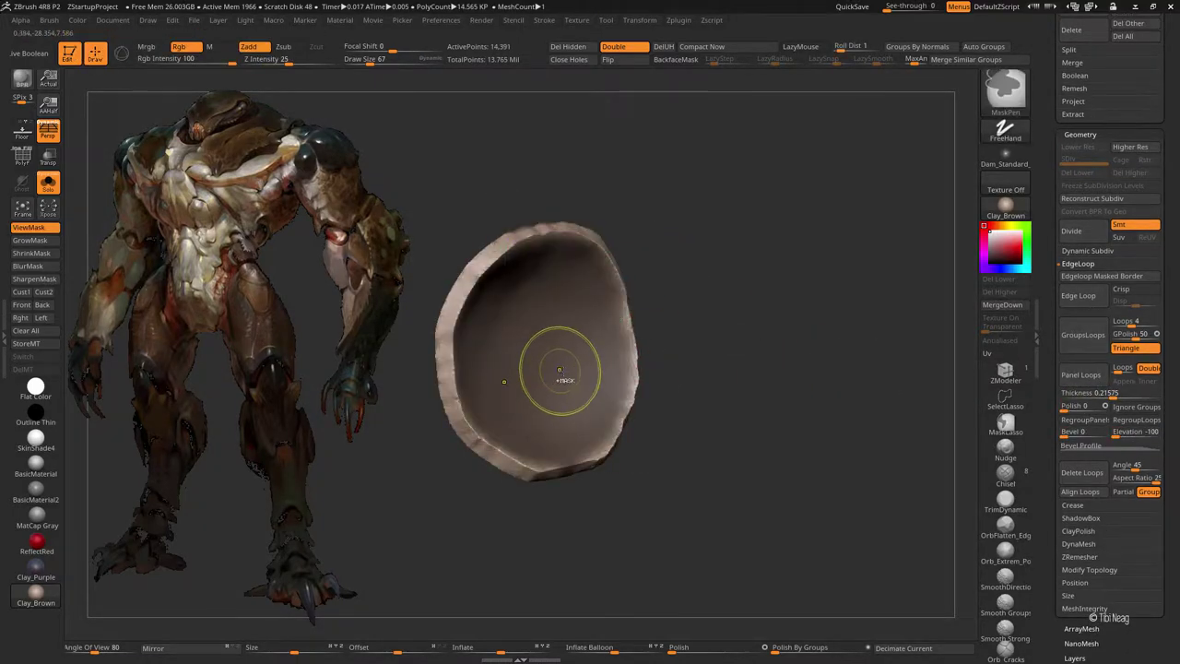
mouse_move(554, 377)
right_mouse_down()
mouse_move(774, 472)
mouse_move(785, 414)
right_mouse_up()
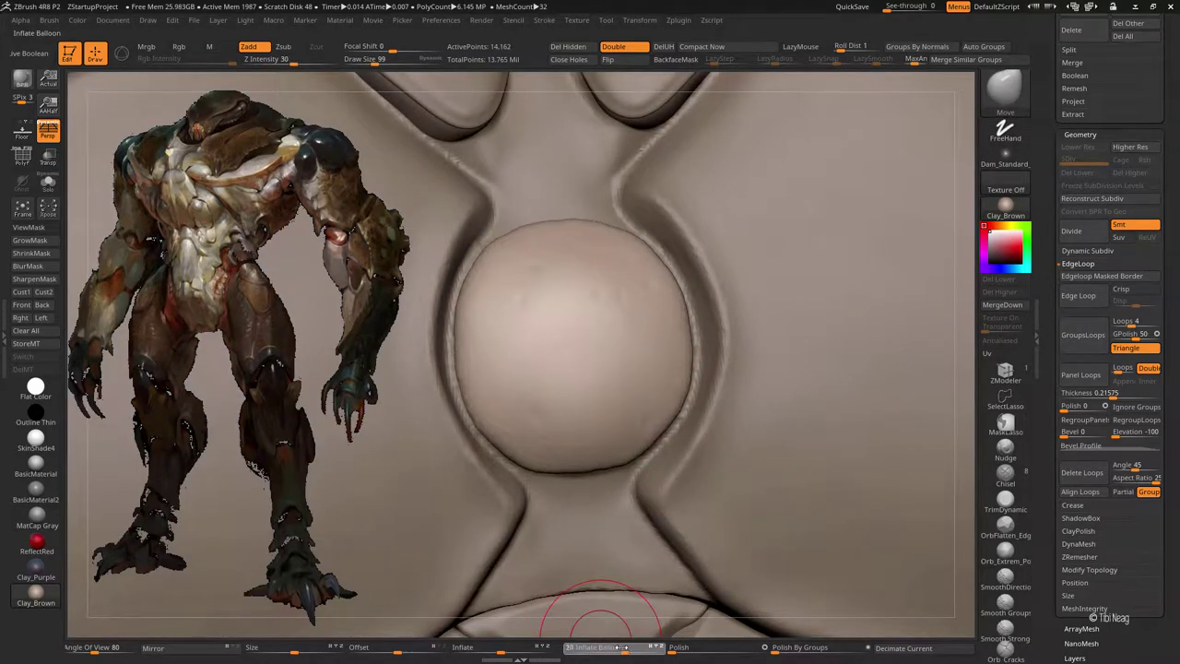
key("ctrl+shift+f")
- Inflate the sphere with Inflate Balloon and the Inflate brush at strength 4
left_click_drag(611, 647, 585, 647)
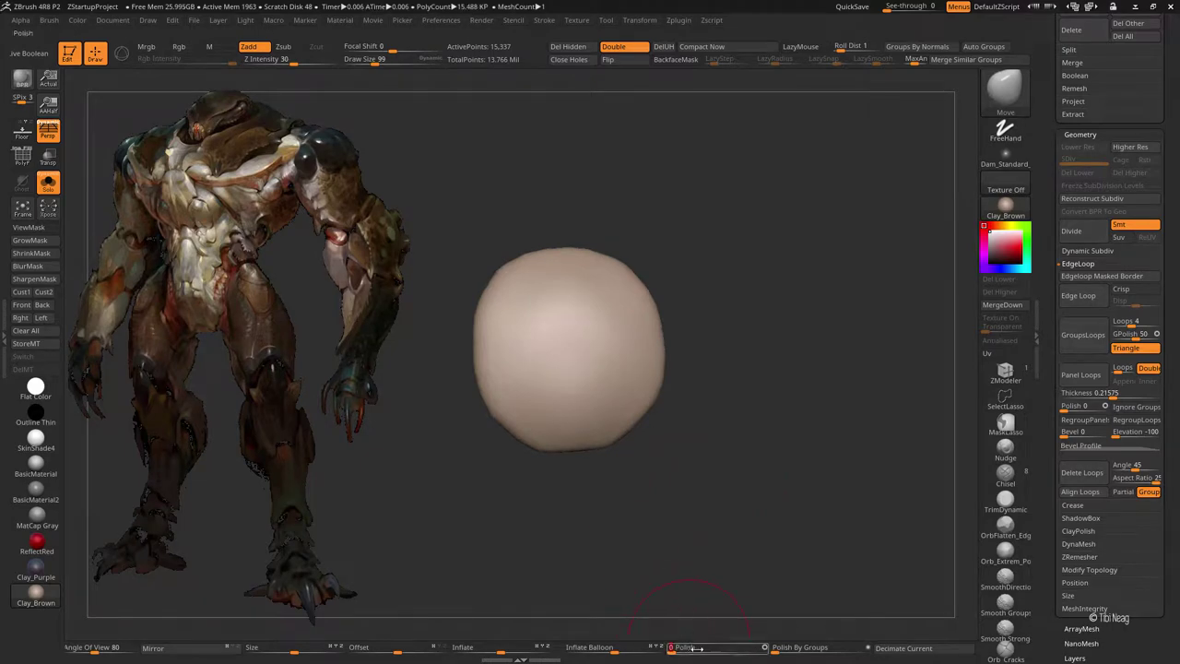
left_click_drag(698, 648, 576, 434)
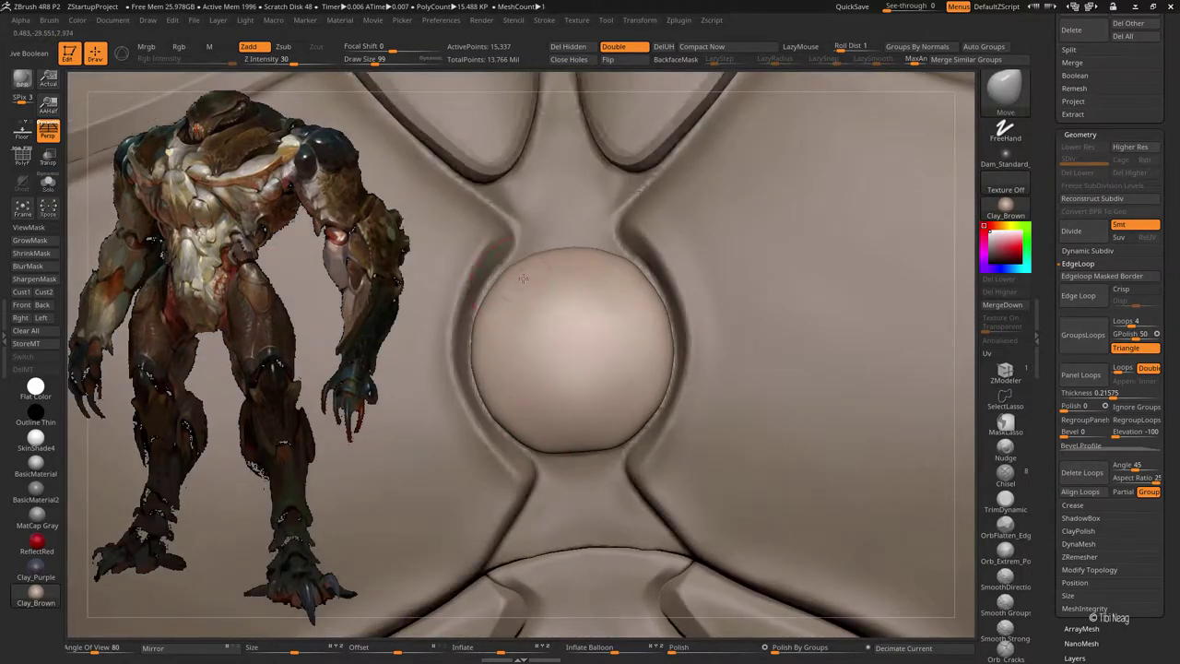
mouse_move(540, 264)
right_mouse_down()
mouse_move(545, 446)
mouse_move(578, 429)
mouse_move(557, 420)
right_mouse_up()
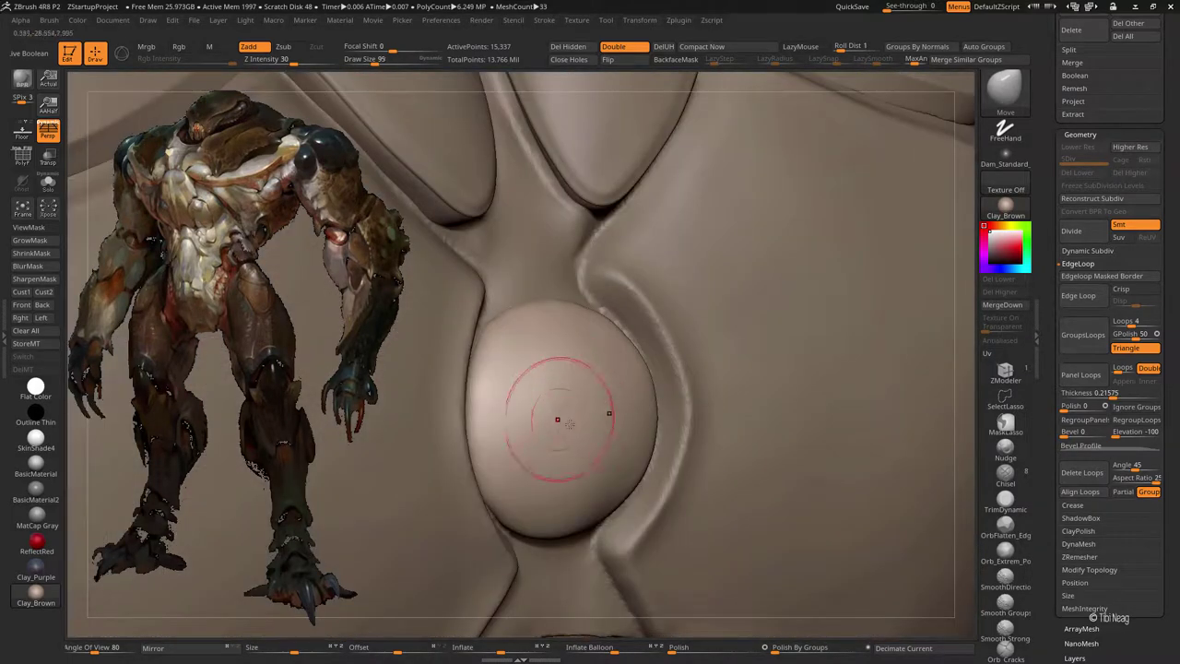
key("bracketright")
key("bracketright")
key("bracketright")
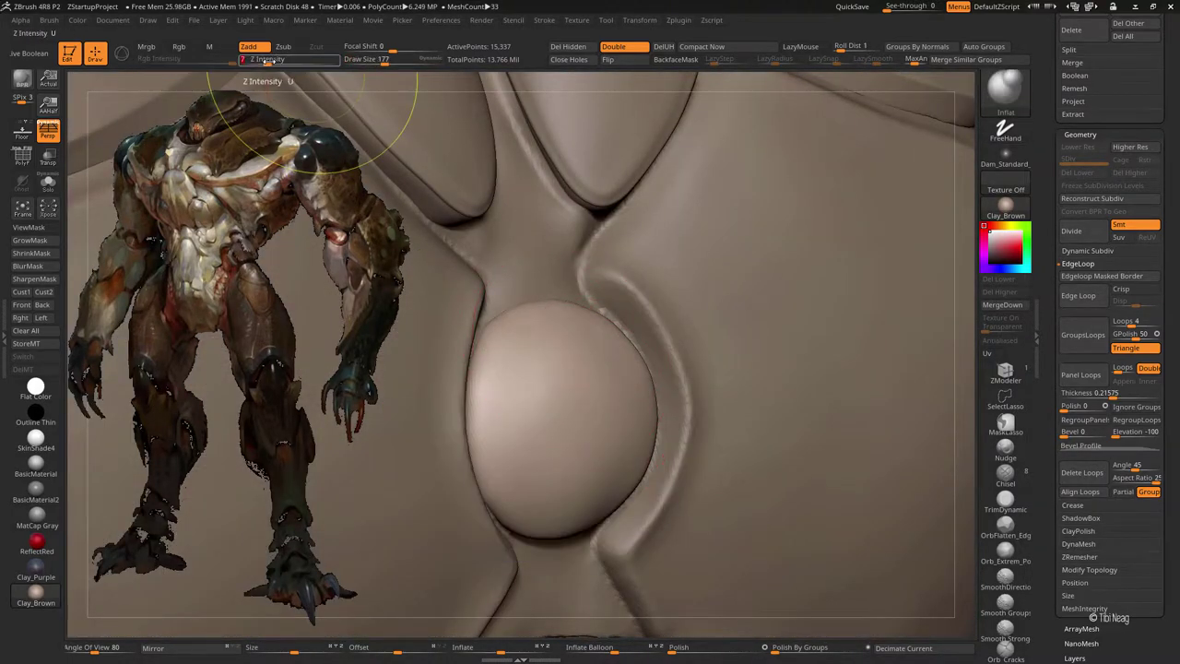
left_click_drag(269, 59, 258, 59)
left_click_drag(569, 343, 584, 437)
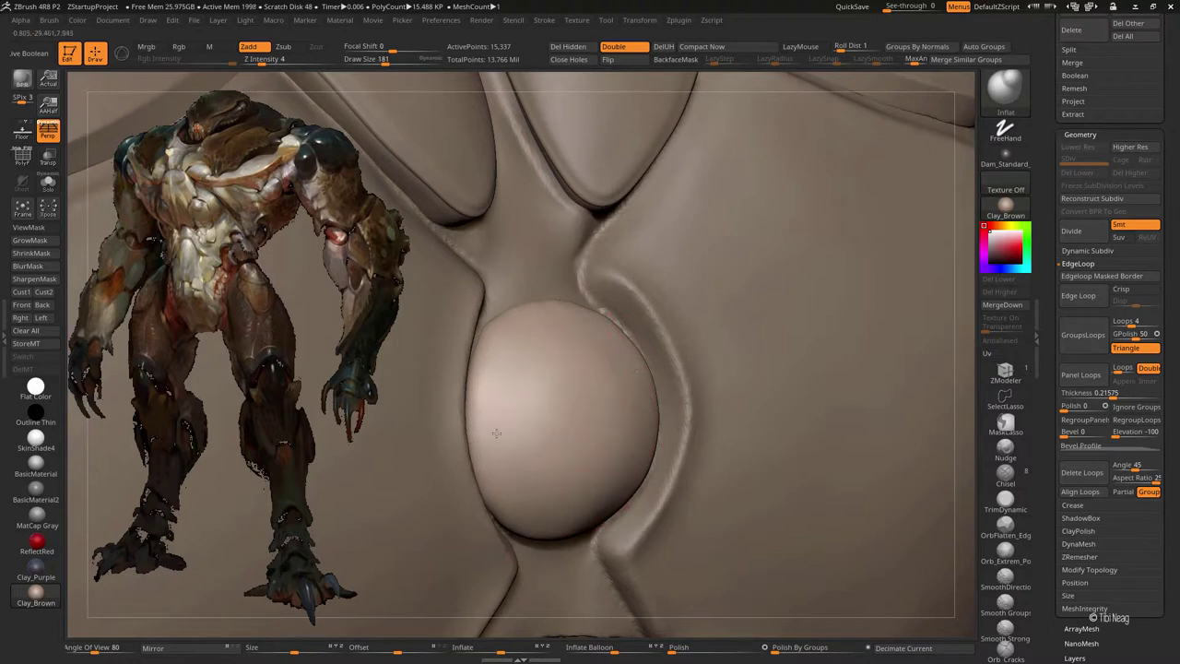
key("ctrl+shift+s")
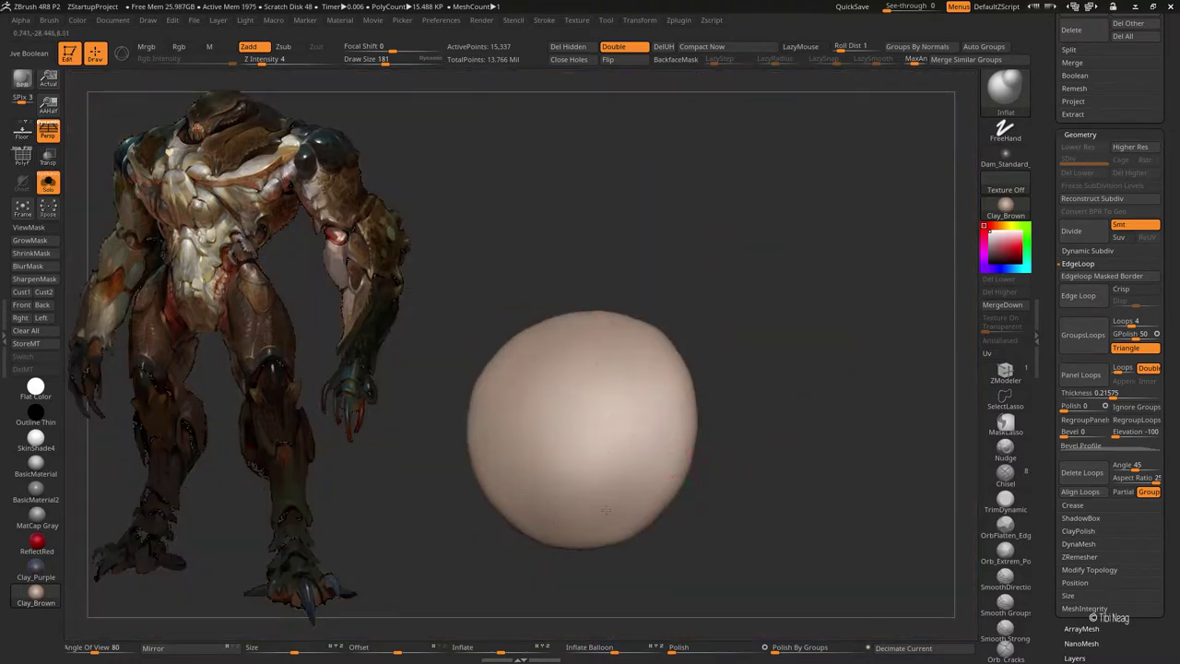
mouse_move(635, 476)
right_mouse_down()
mouse_move(637, 353)
mouse_move(620, 380)
right_mouse_up()
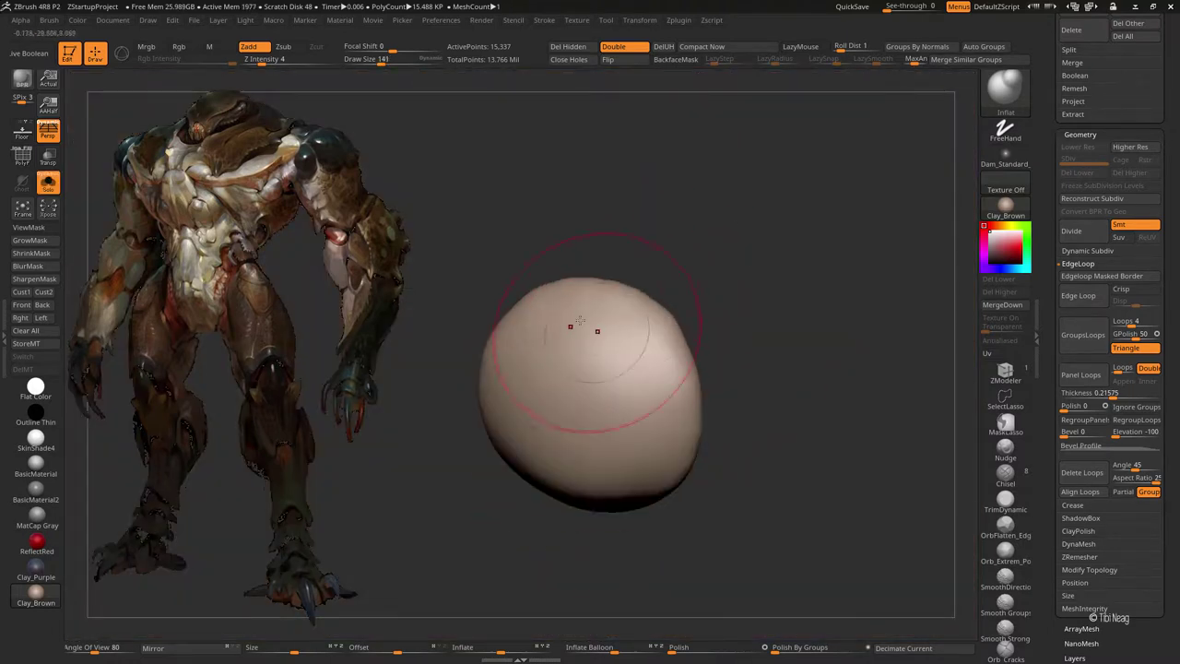
- Show the full body, then select bug_parts_35 and isolate it
key("ctrl+shift+s")
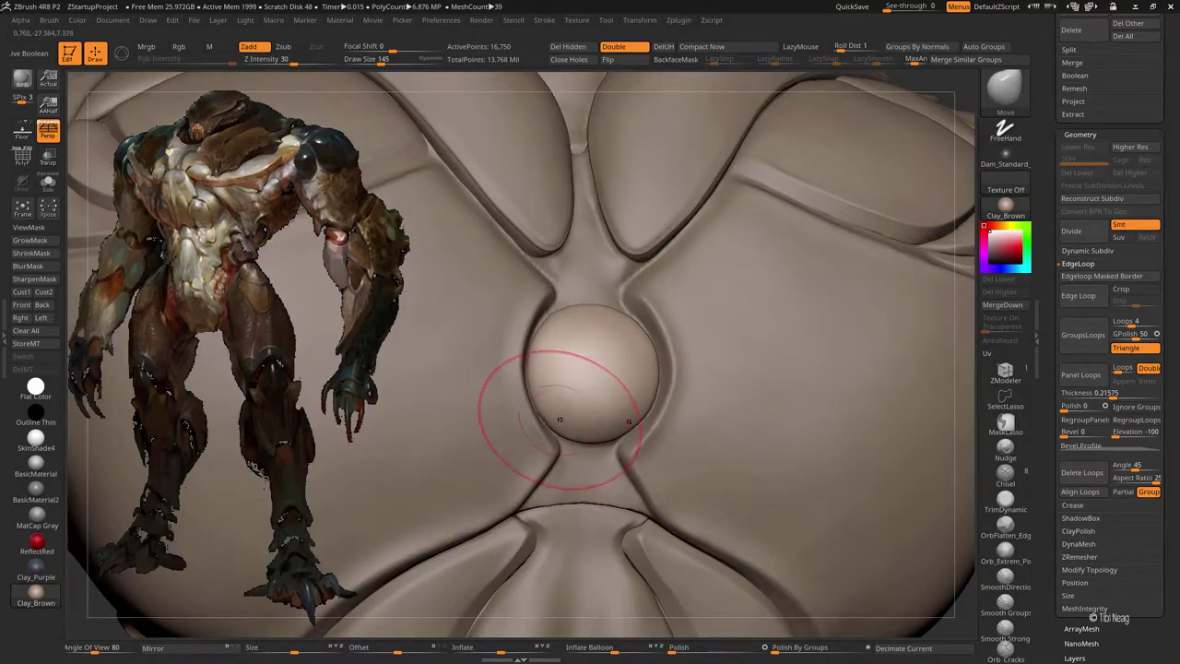
right_click_drag(560, 420, 554, 408)
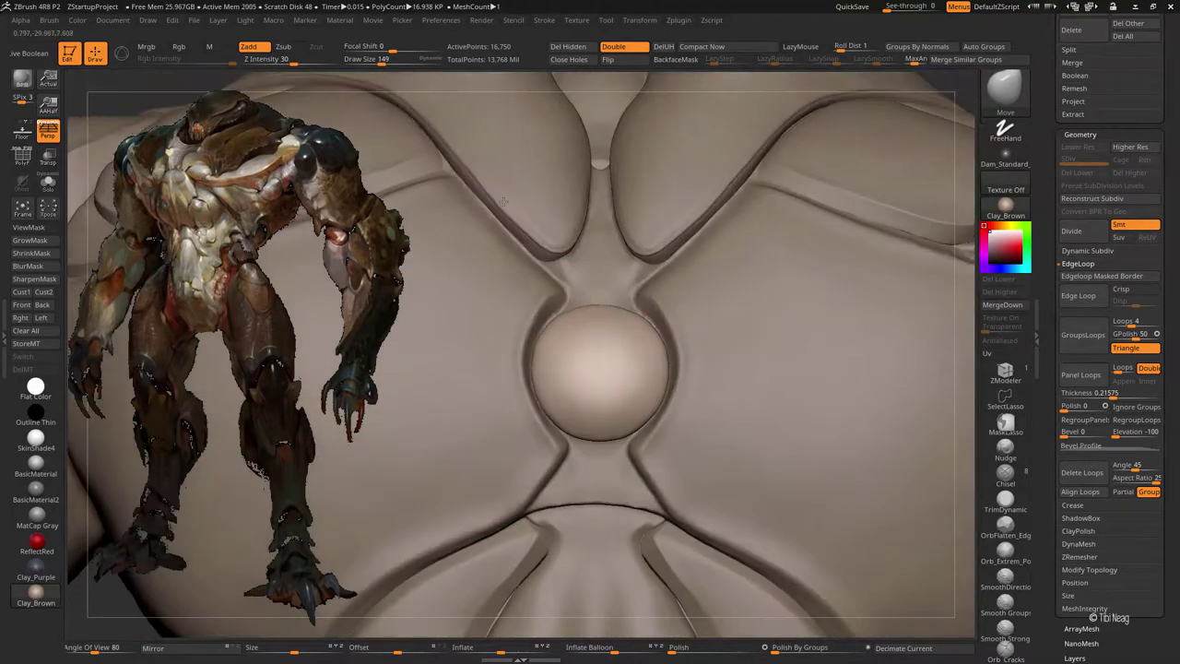
right_click_drag(568, 318, 569, 387, "alt")
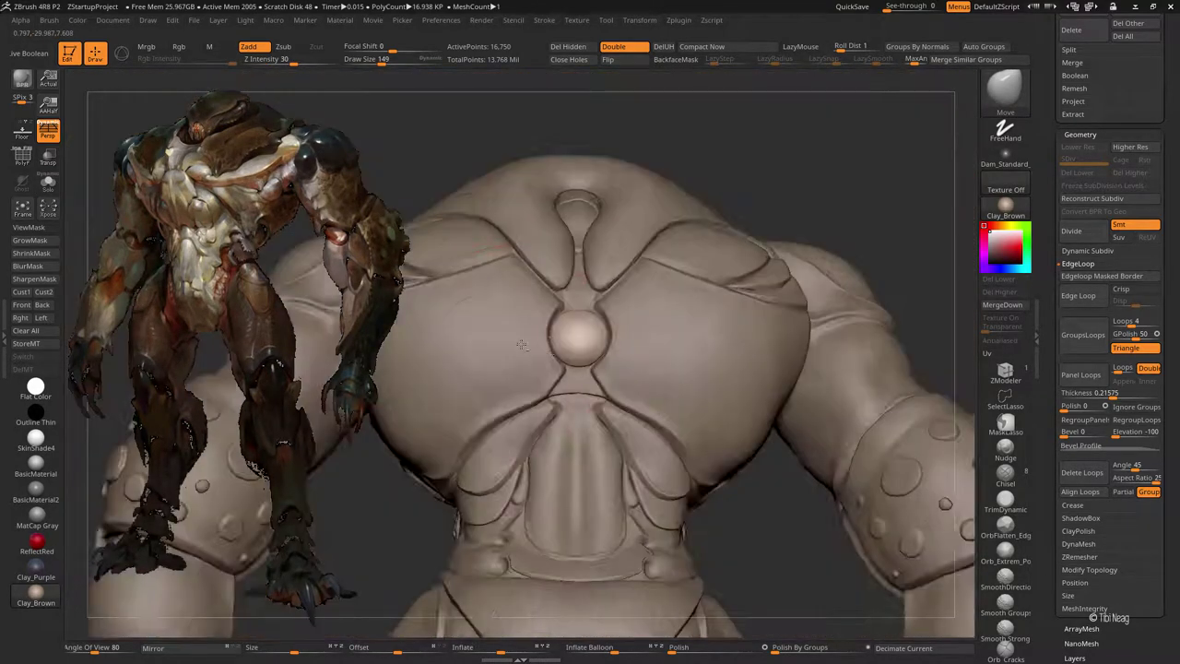
left_click(618, 274, "alt")
key("ctrl+shift+s")
key("ctrl+shift+s")
mouse_move(657, 261)
right_mouse_down()
mouse_move(817, 222)
mouse_move(818, 198)
right_mouse_up()
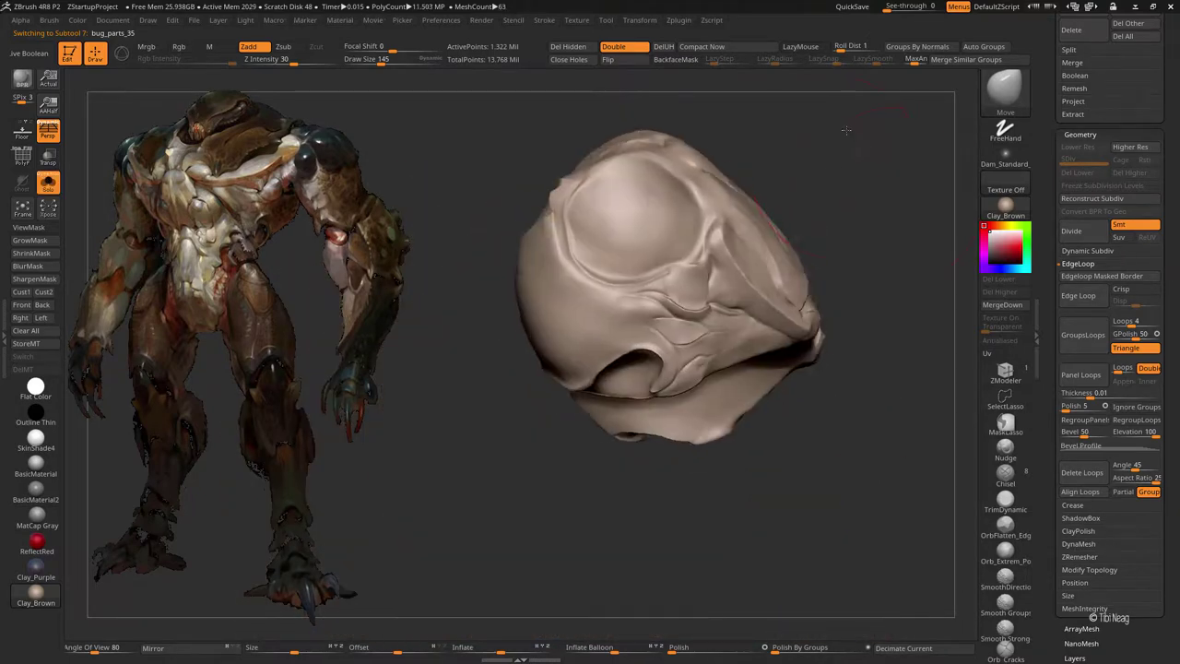
- Zoom into the chest, select bug_parts_4, and pull a small point from its edge with Move
mouse_move(656, 286)
right_mouse_down()
mouse_move(716, 232)
mouse_move(545, 324)
mouse_move(553, 225)
mouse_move(586, 198)
mouse_move(514, 211)
mouse_move(707, 137)
mouse_move(693, 206)
mouse_move(492, 316)
mouse_move(495, 328)
mouse_move(505, 297)
right_mouse_up()
left_click(513, 194, "alt")
left_click(491, 316, "alt")
left_click(505, 298, "alt")
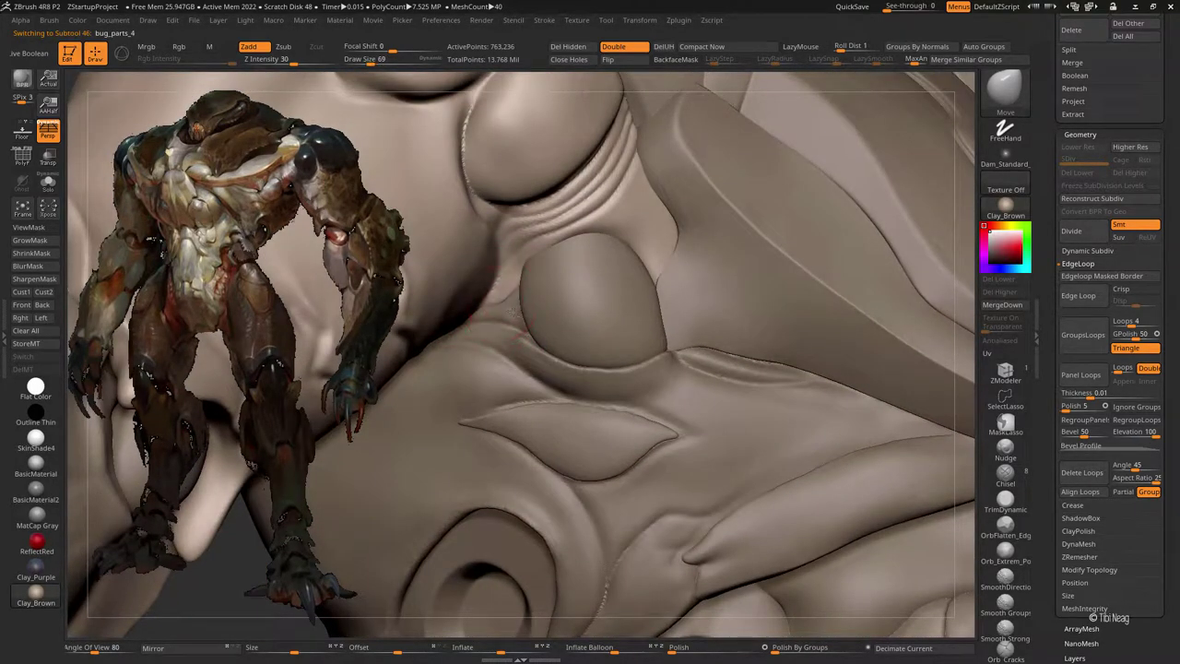
right_click_drag(508, 303, 532, 307)
left_click(532, 307, "alt")
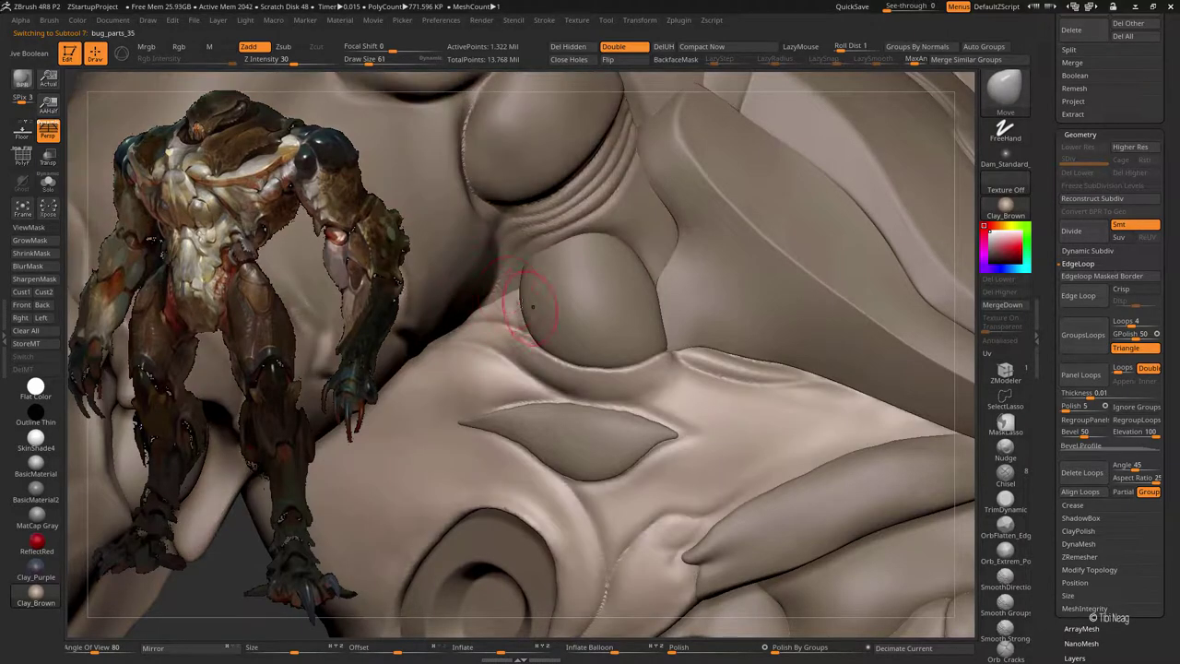
left_click(492, 308, "alt")
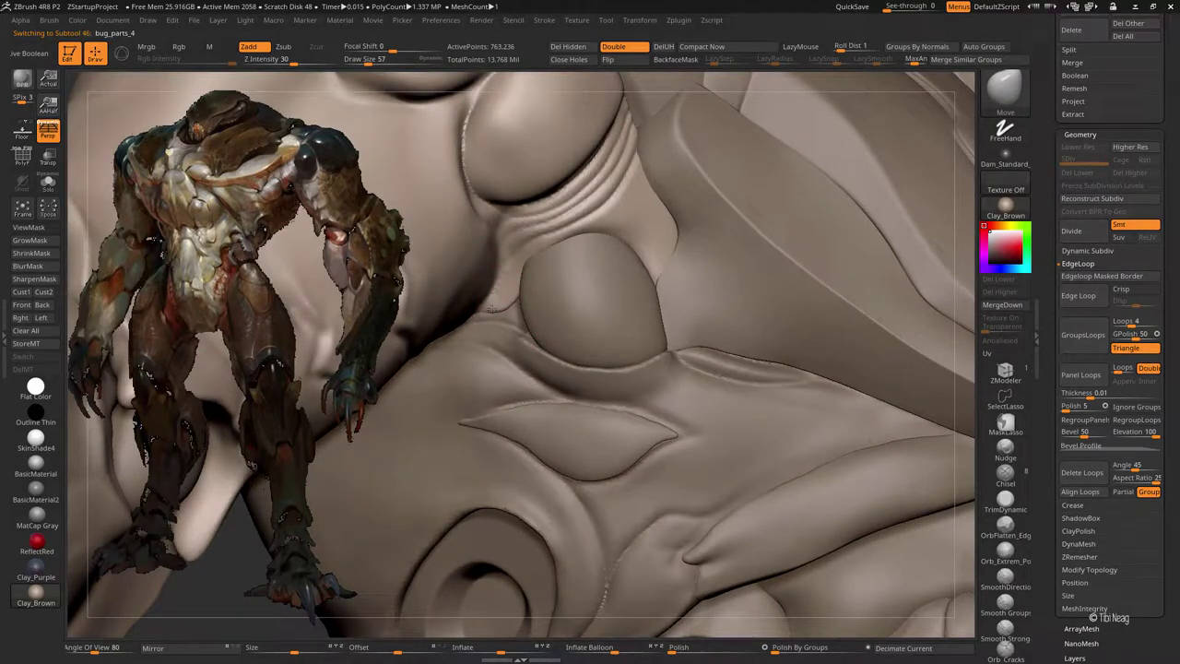
right_click_drag(516, 317, 539, 314)
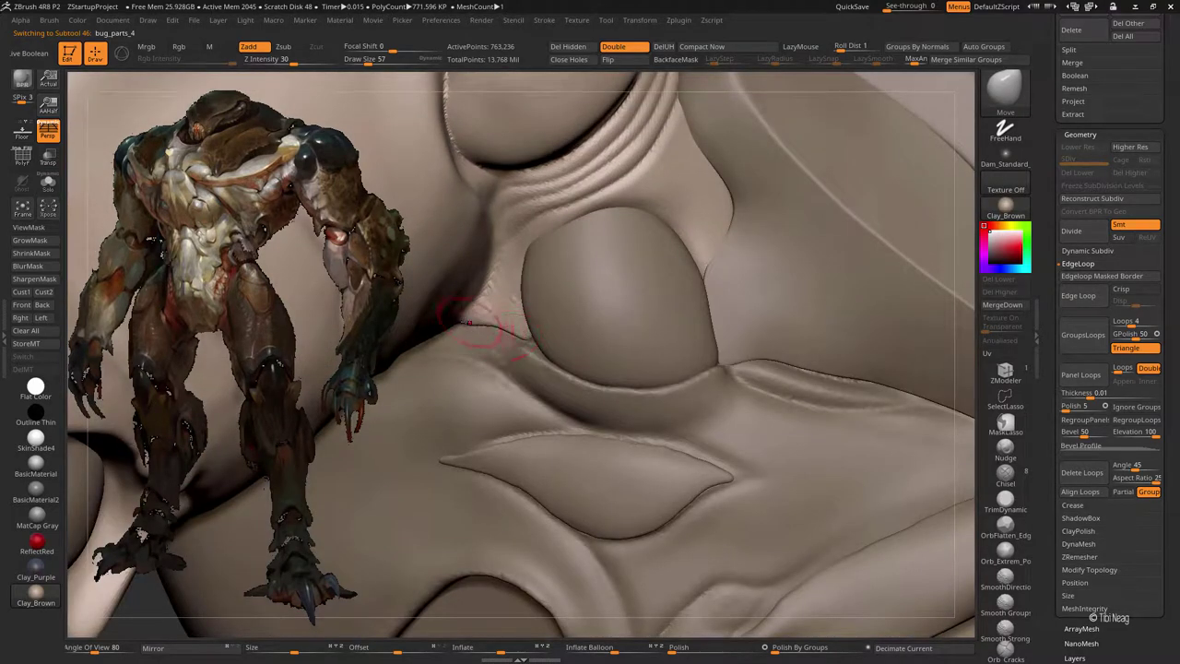
left_click_drag(467, 287, 546, 341)
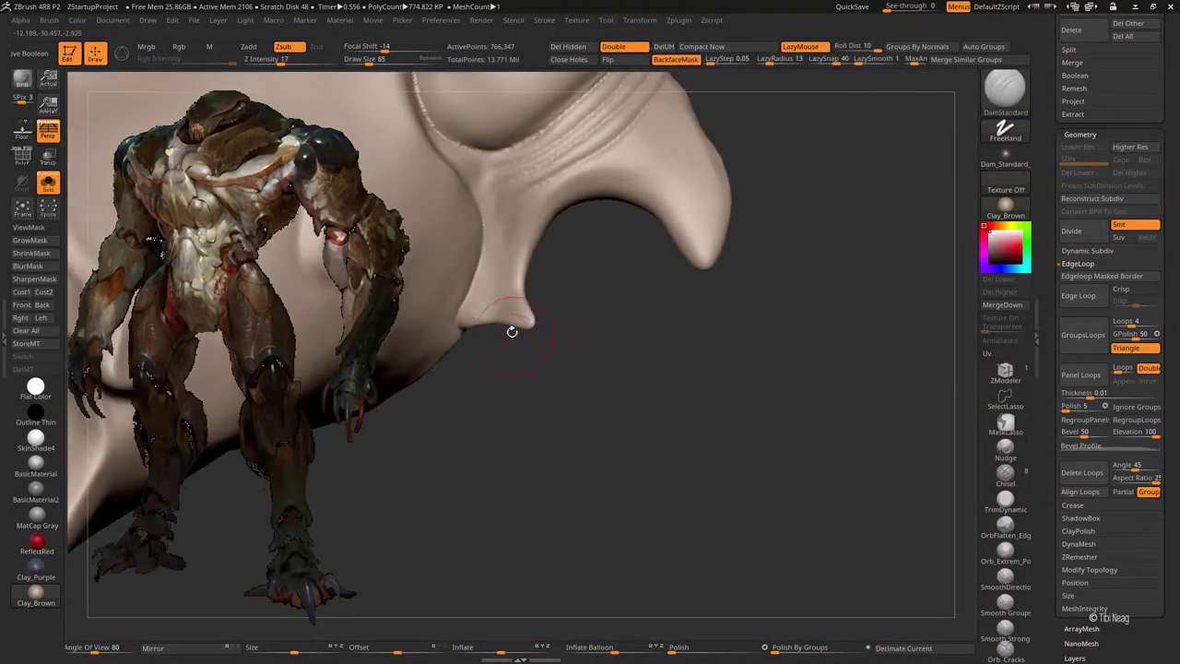
- Build up the fold near the tip with the Inflat brush, then switch to Smooth Strong
key("b")
key("i")
key("n")
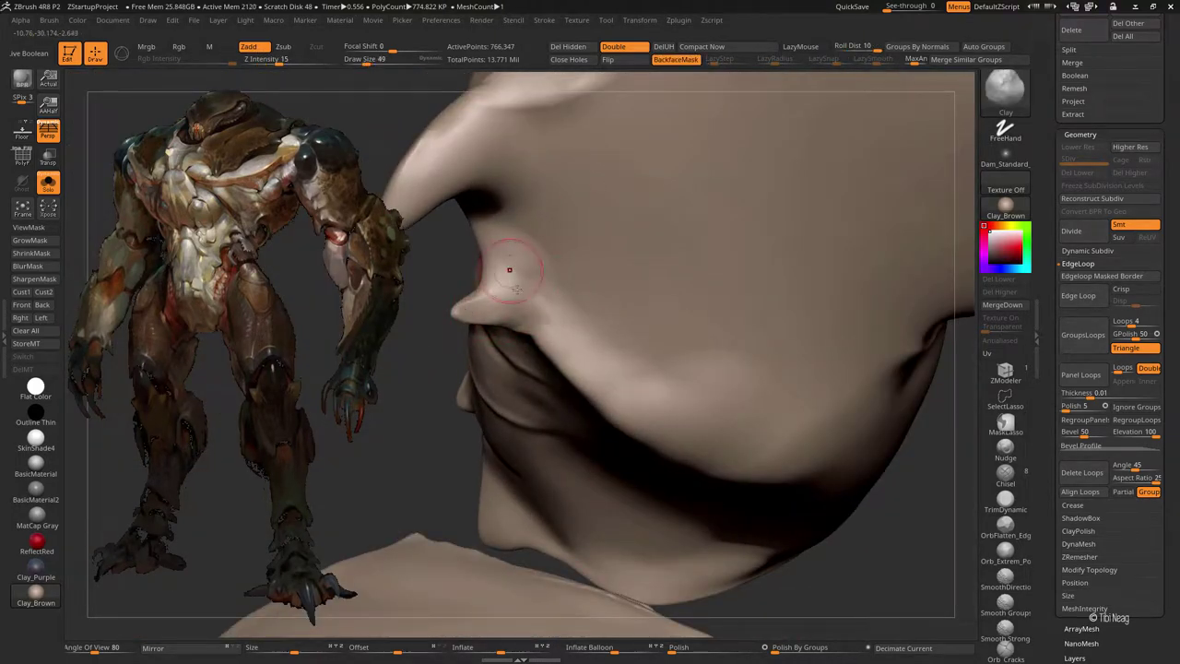
left_click_drag(509, 270, 545, 314)
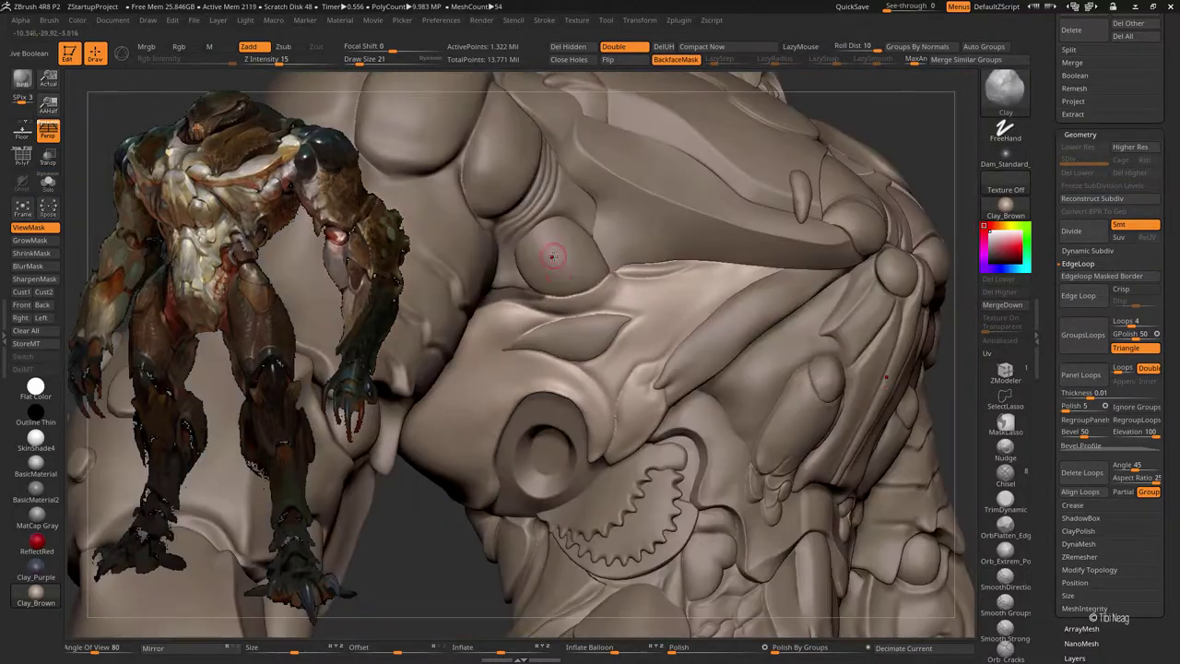
key("shift")
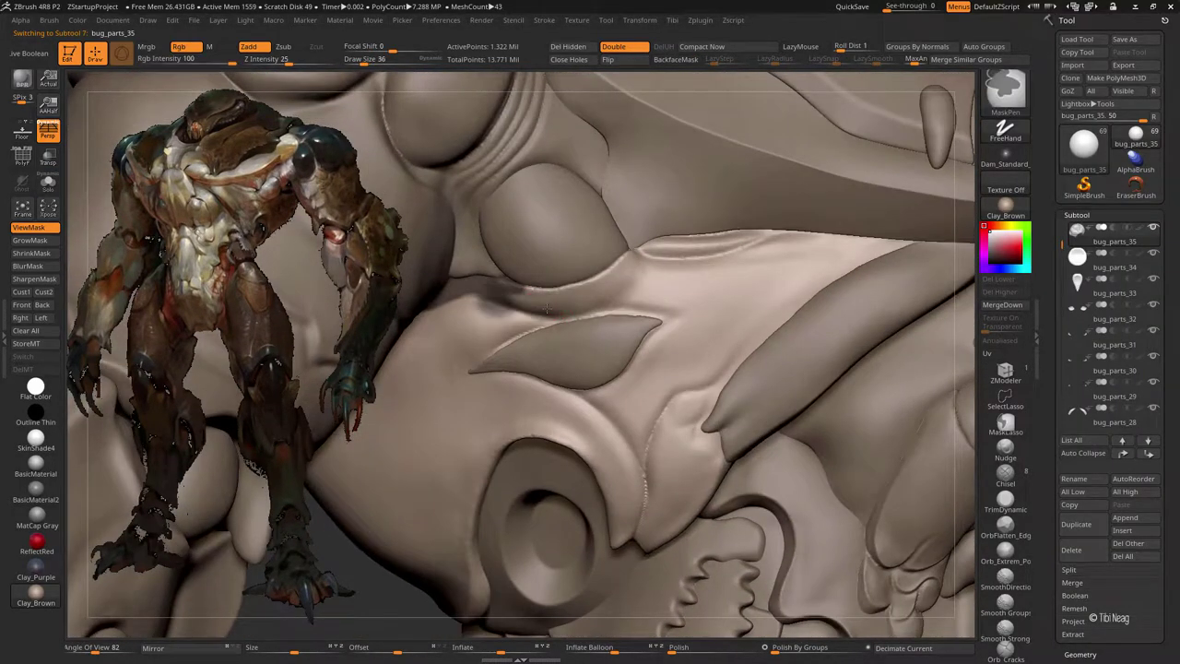
- Mask along the chest shell's crease beside the rounded bump with MaskPen
left_click_drag(546, 309, 687, 241, "ctrl")
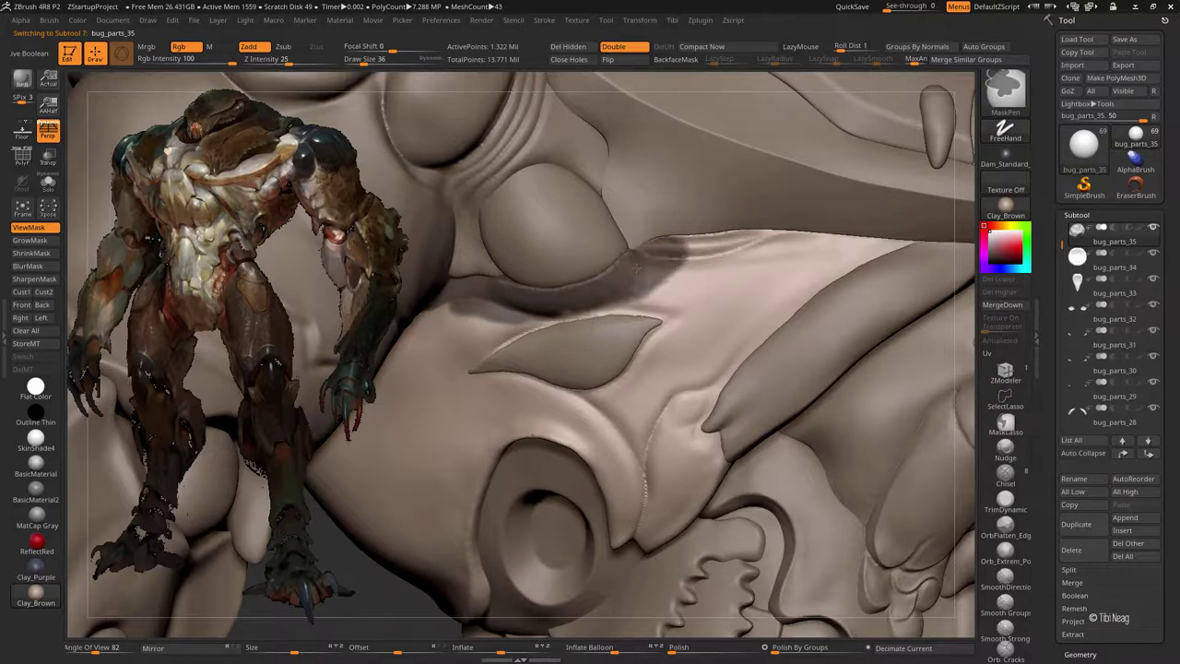
left_click_drag(569, 323, 762, 235, "ctrl")
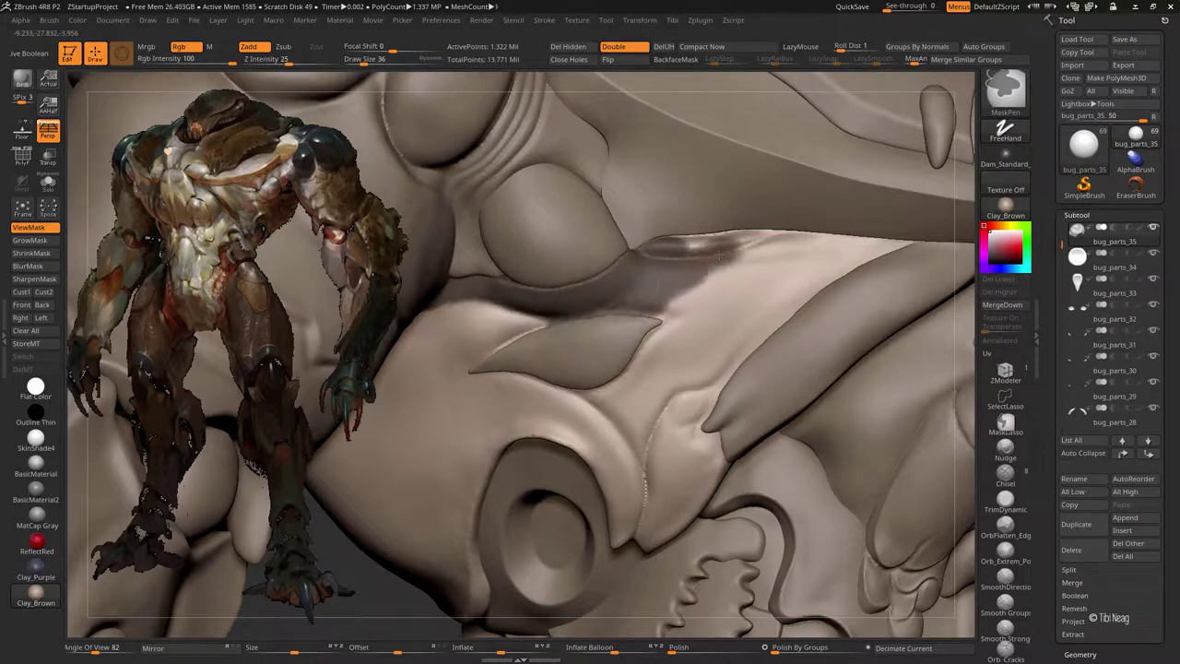
left_click_drag(738, 295, 600, 410, "ctrl")
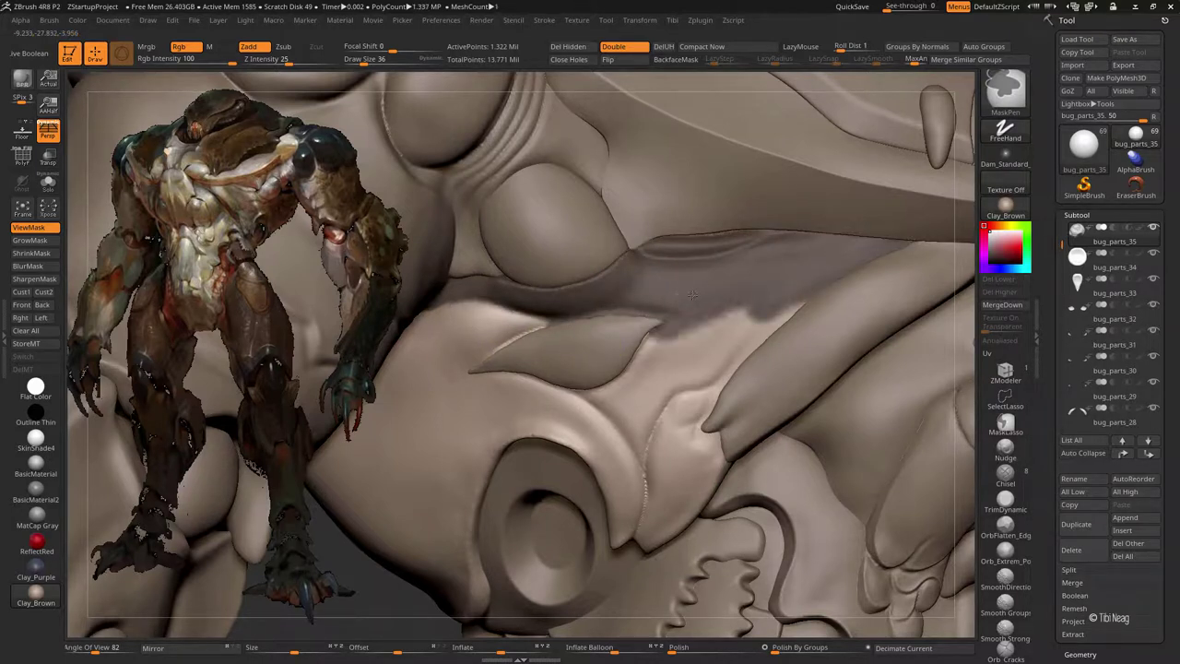
mouse_move(646, 415)
right_mouse_down("alt")
mouse_move(581, 345)
mouse_move(560, 345)
right_mouse_up("alt")
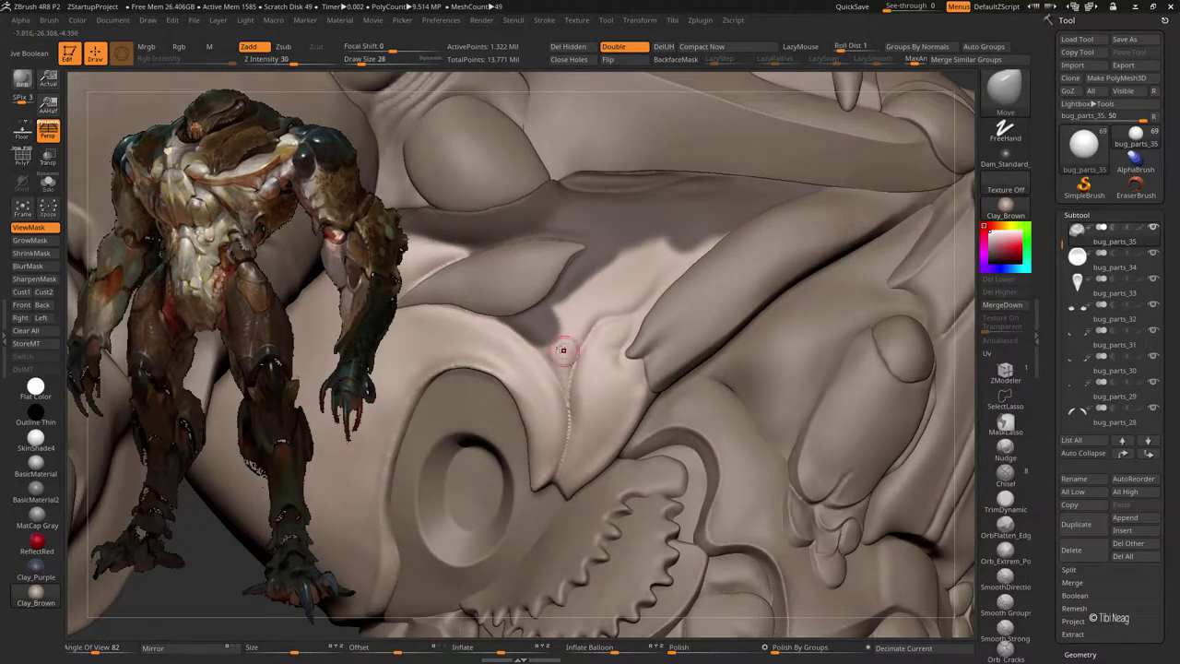
left_click_drag(561, 377, 644, 304, "ctrl")
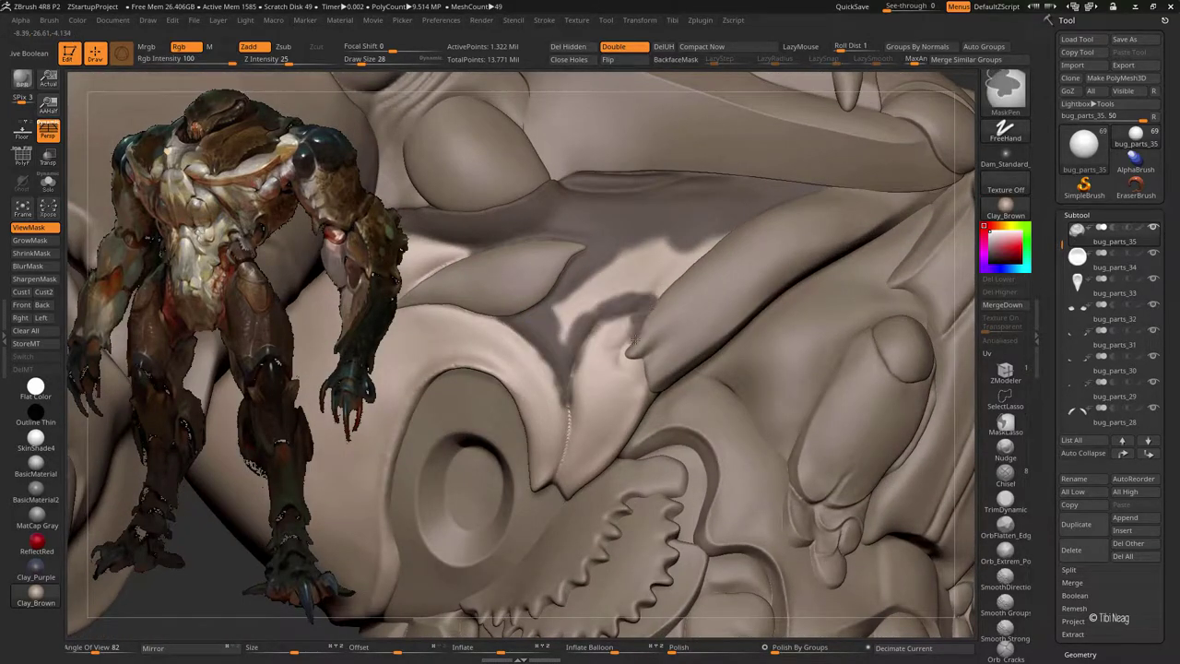
left_click_drag(650, 378, 660, 272, "ctrl")
left_click_drag(558, 355, 645, 249, "ctrl")
left_click_drag(613, 296, 728, 236, "ctrl")
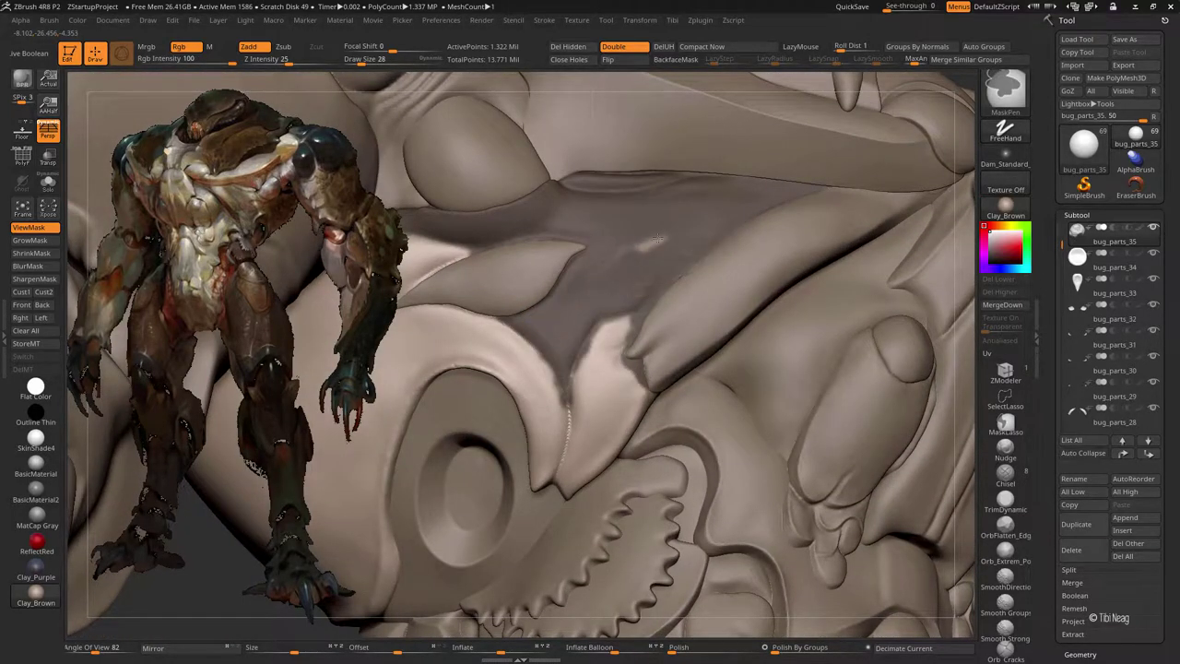
left_click_drag(618, 258, 668, 235, "ctrl")
- Solo the chest shell and paint more mask along the crease
left_click(48, 181)
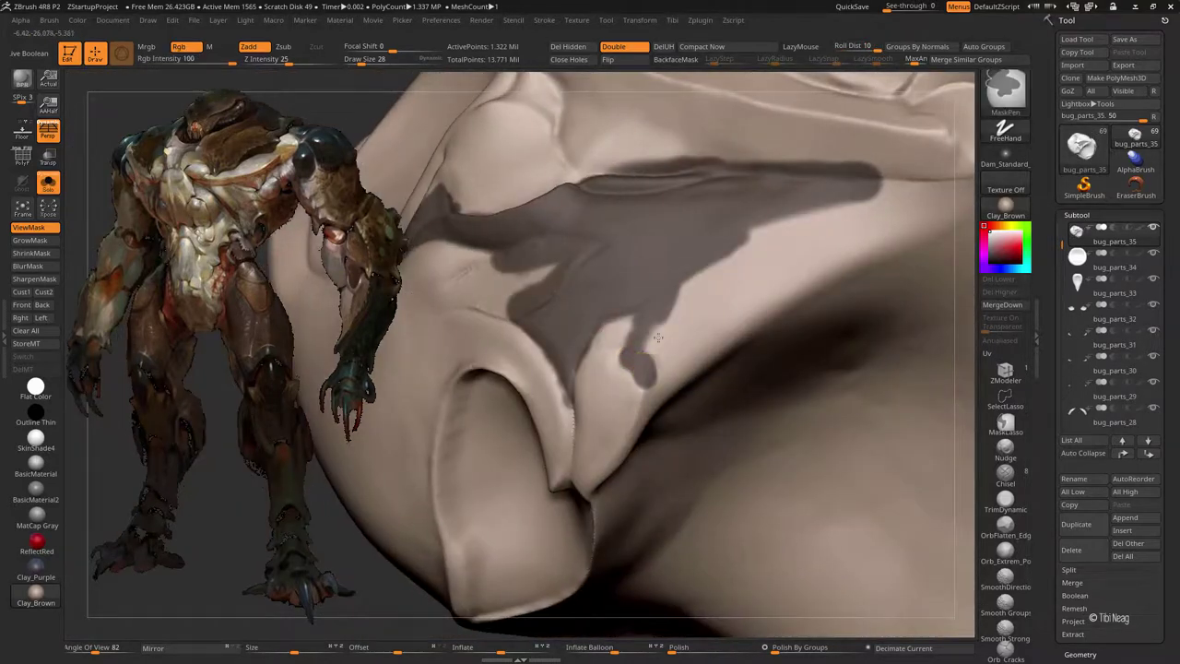
left_click_drag(669, 351, 788, 218, "ctrl")
right_click_drag(788, 217, 631, 157)
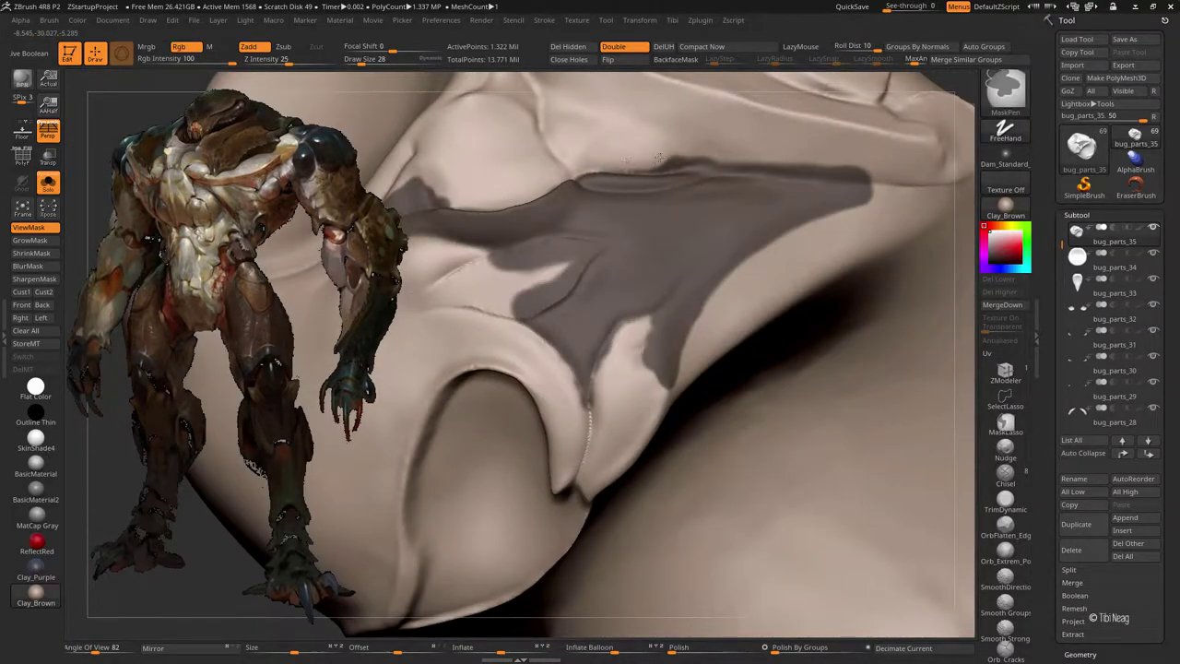
key("b")
key("m")
key("v")
mouse_move(850, 169)
right_mouse_down()
mouse_move(590, 258)
mouse_move(553, 235)
right_mouse_up()
- Paint a mask band along the crease's upper edge and fill in the crease loop
mouse_move(553, 235)
left_mouse_down("ctrl")
mouse_move(662, 210)
mouse_move(729, 214)
left_mouse_up("ctrl")
right_click_drag(765, 200, 754, 231)
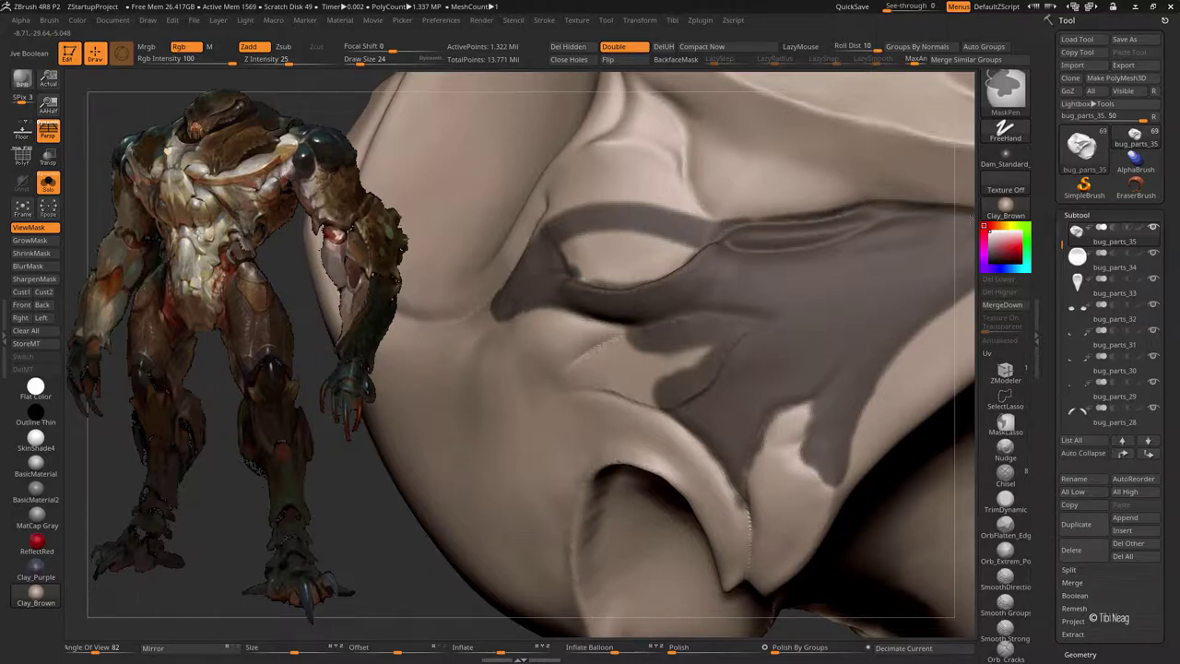
right_click_drag(595, 254, 571, 241)
mouse_move(572, 242)
left_mouse_down("ctrl")
mouse_move(683, 258)
mouse_move(519, 292)
left_mouse_up("ctrl")
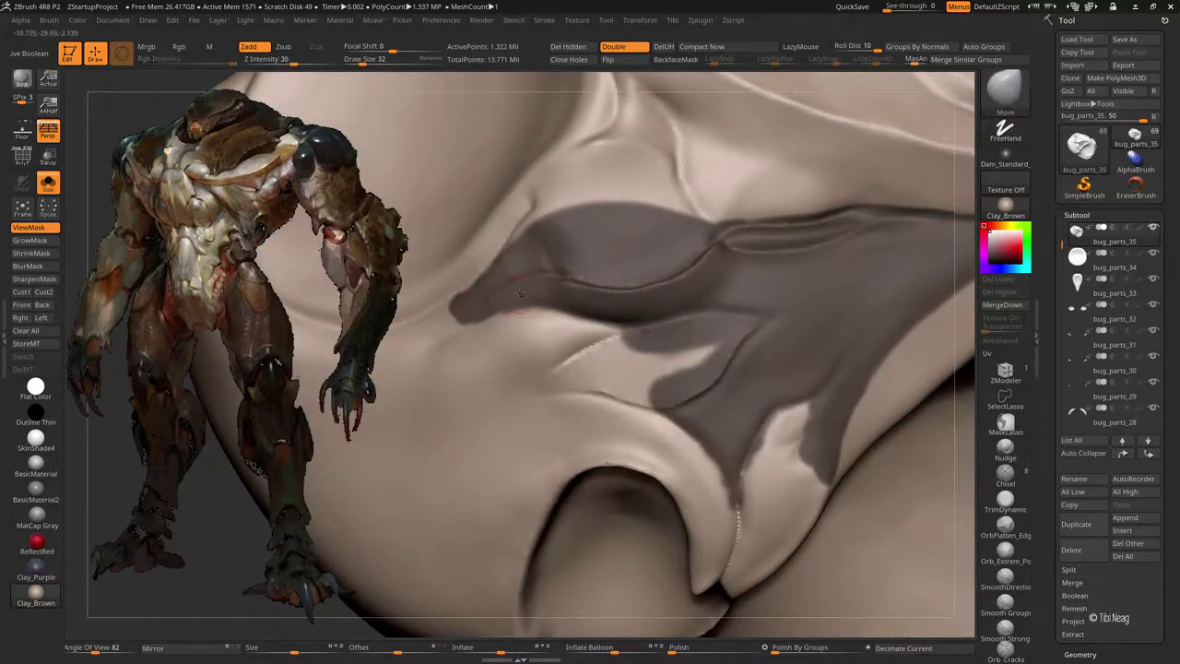
mouse_move(519, 292)
right_mouse_down()
mouse_move(545, 279)
mouse_move(558, 294)
right_mouse_up()
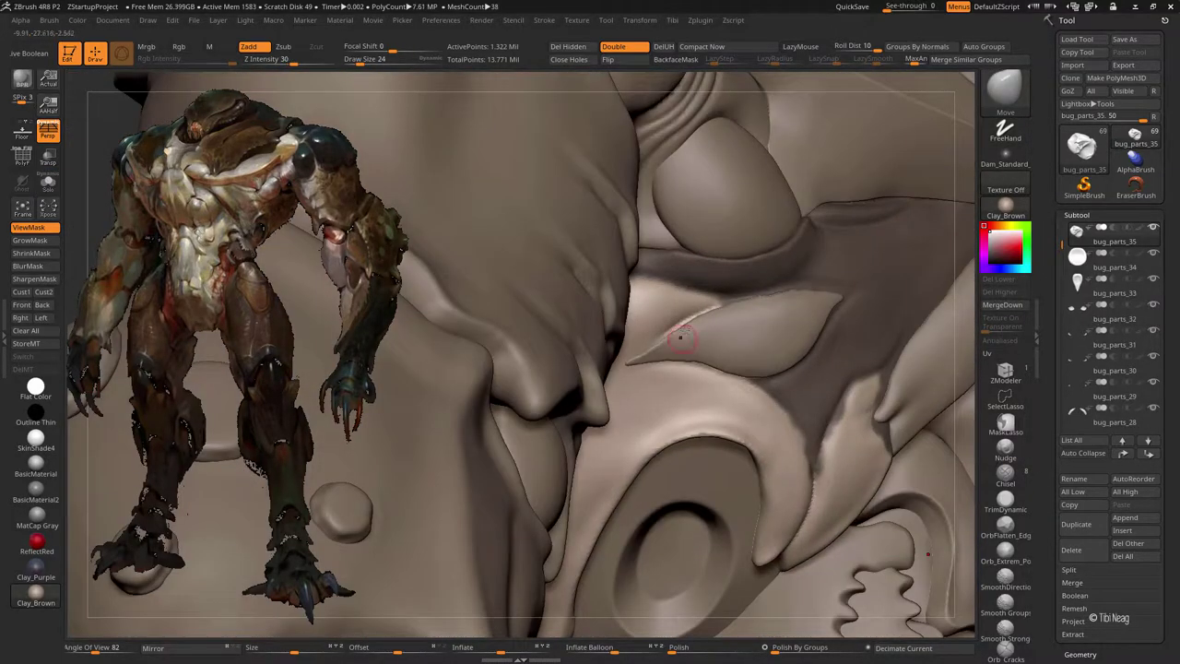
mouse_move(681, 338)
right_mouse_down()
mouse_move(654, 295)
mouse_move(518, 306)
right_mouse_up()
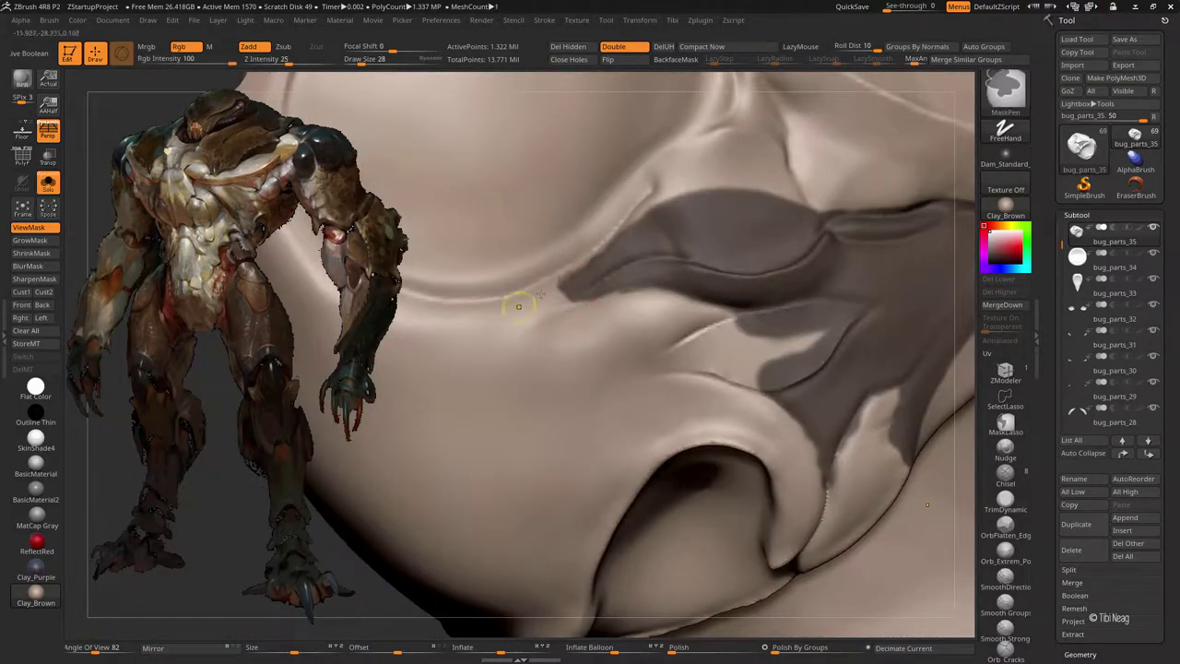
left_click_drag(518, 306, 586, 320, "ctrl")
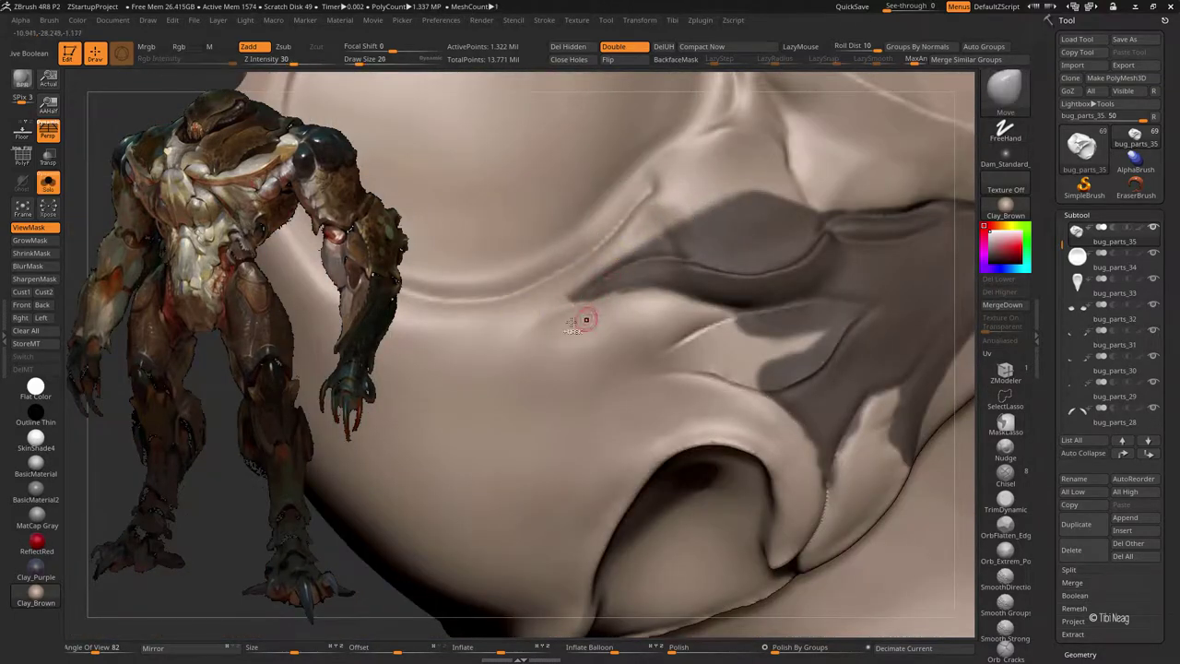
- Extend the mask along the crease's top edge, orbiting to reach it from several angles
key("ctrl")
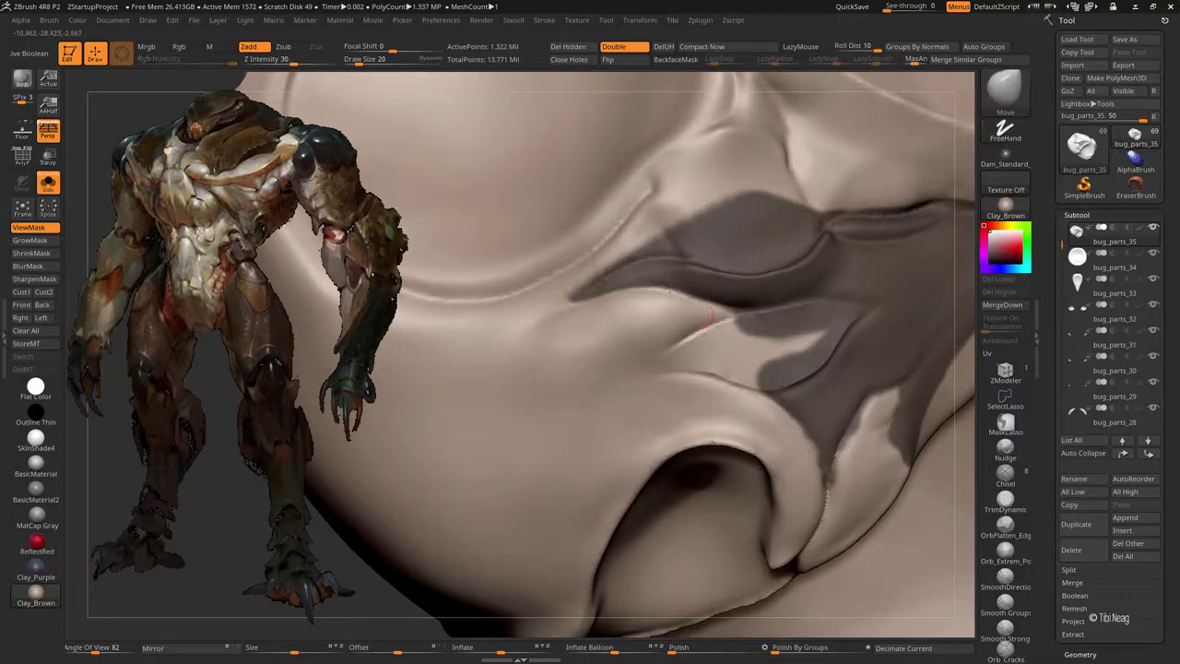
right_click_drag(658, 296, 639, 258)
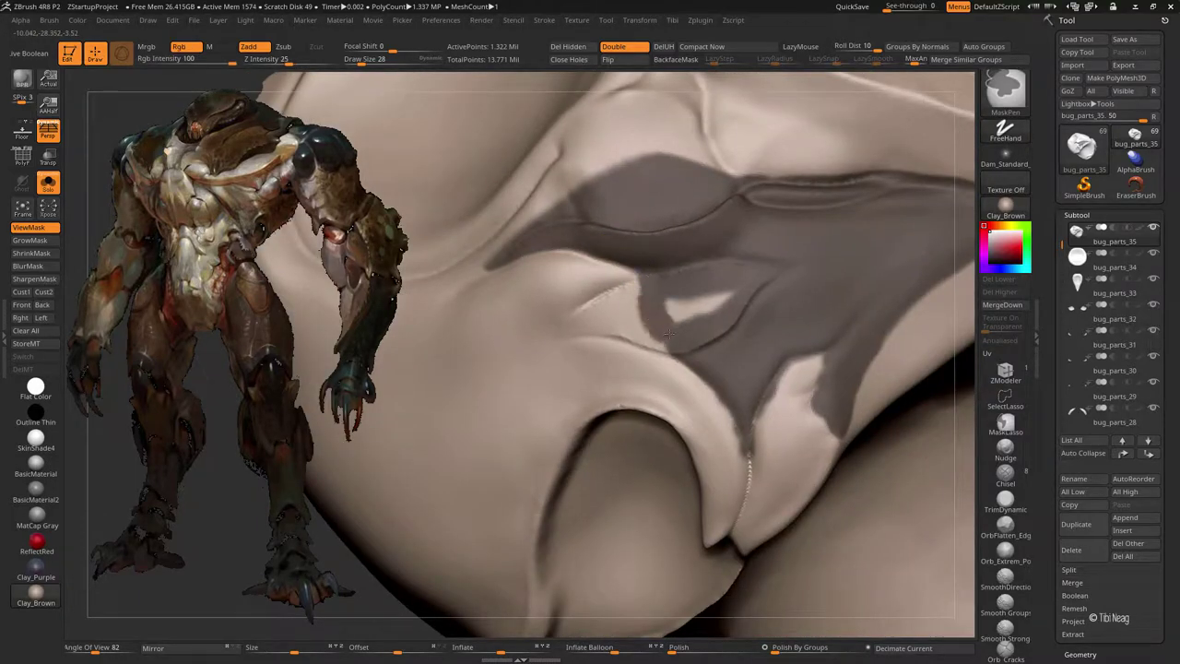
right_click_drag(704, 283, 643, 325, "alt")
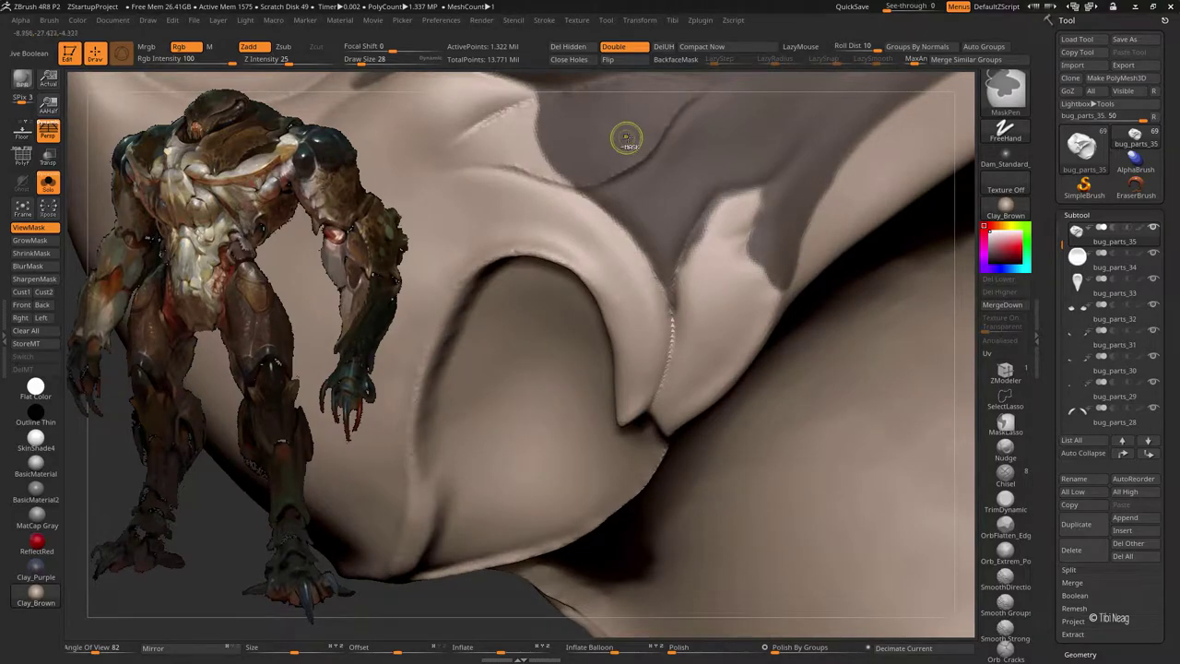
right_click_drag(689, 243, 683, 299)
key("ctrl")
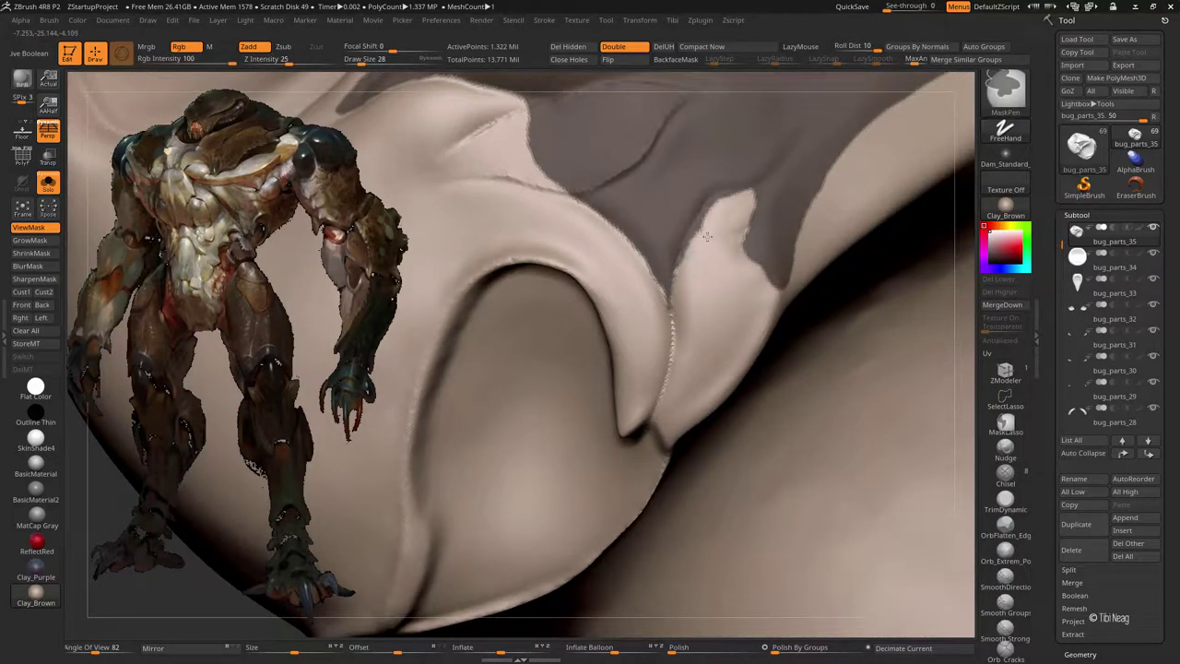
mouse_move(722, 205)
right_mouse_down()
mouse_move(625, 275)
mouse_move(562, 245)
right_mouse_up()
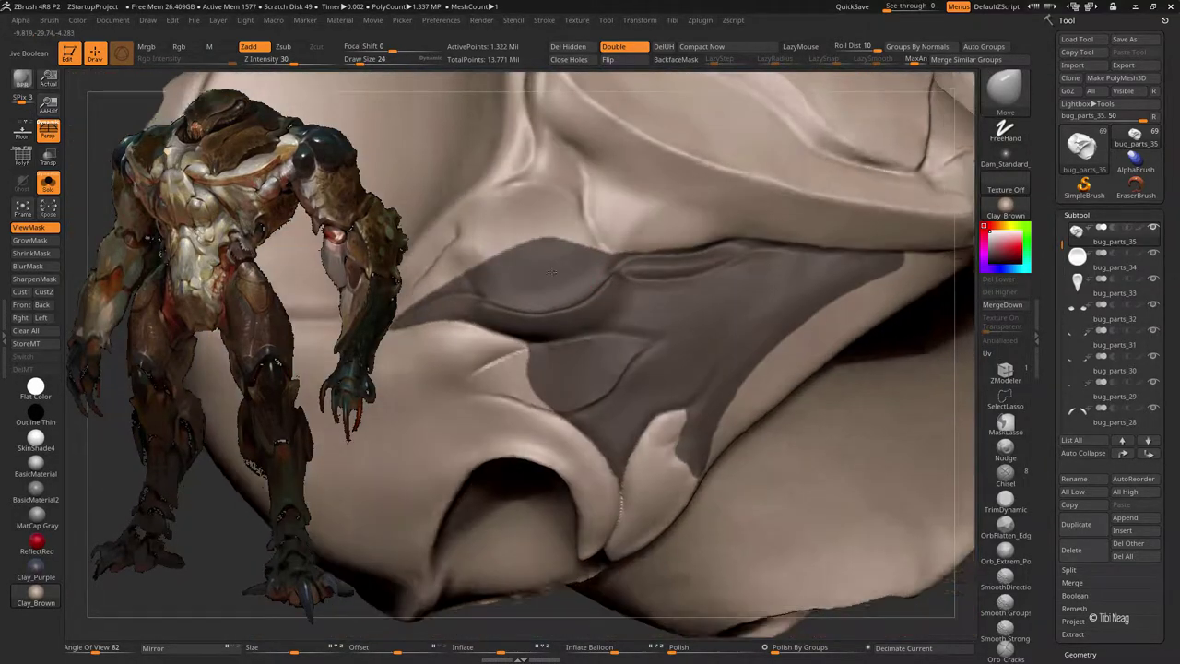
key("ctrl")
left_click_drag(562, 245, 575, 255, "ctrl")
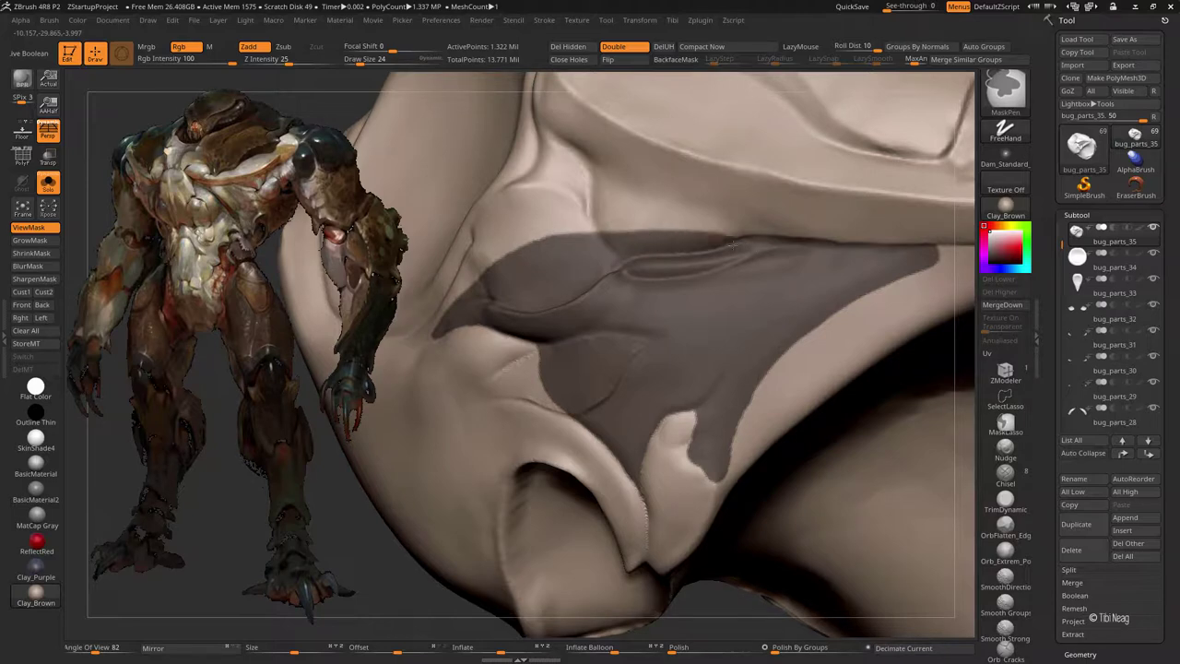
right_click_drag(727, 242, 541, 153)
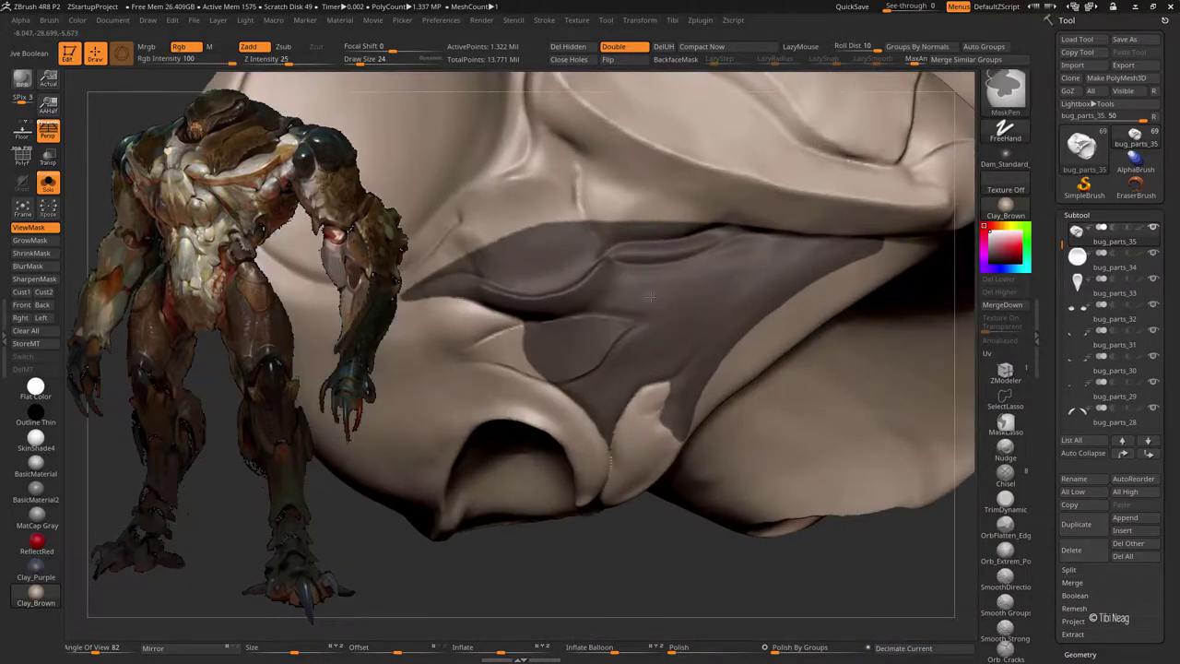
- Frame the shell and check its polygroups with PolyF, toggling Solo on and off
key("f")
key("shift+f")
right_click_drag(500, 323, 399, 209)
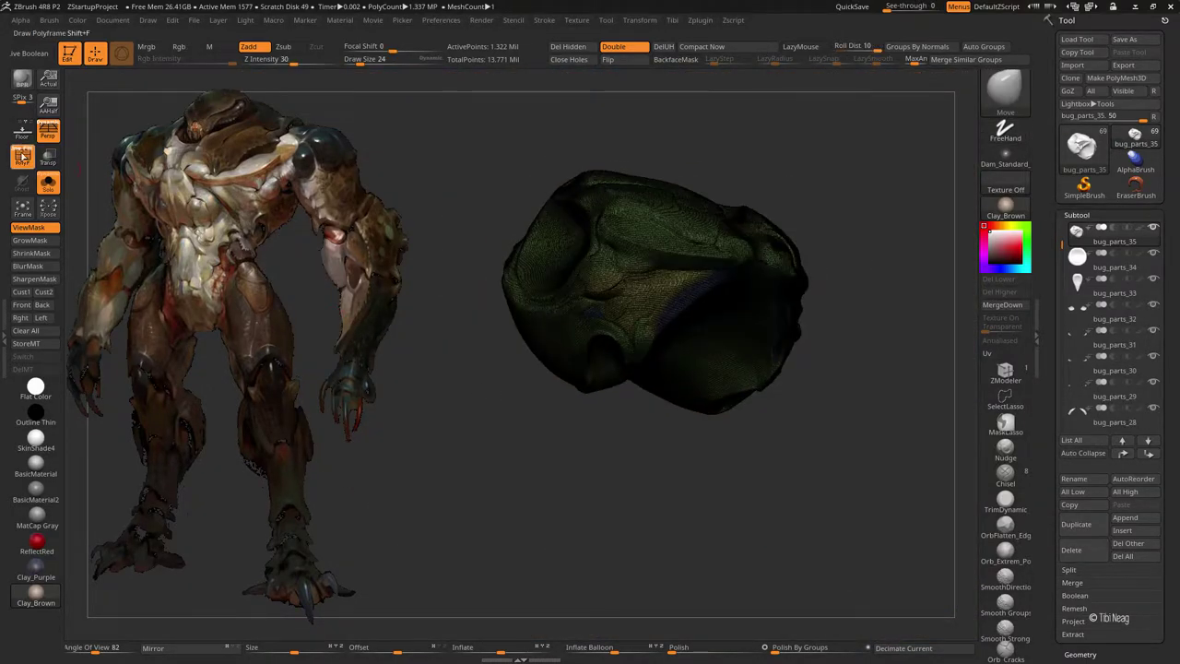
key("shift+f")
key("shift+f")
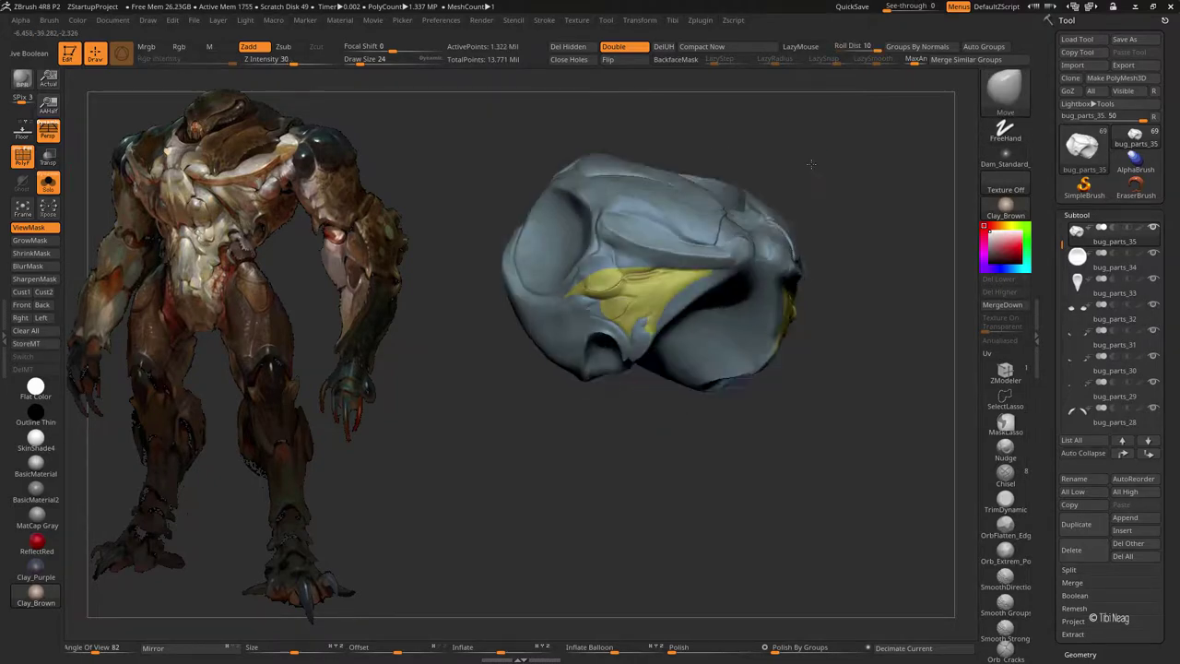
key("alt+s")
key("alt+s")
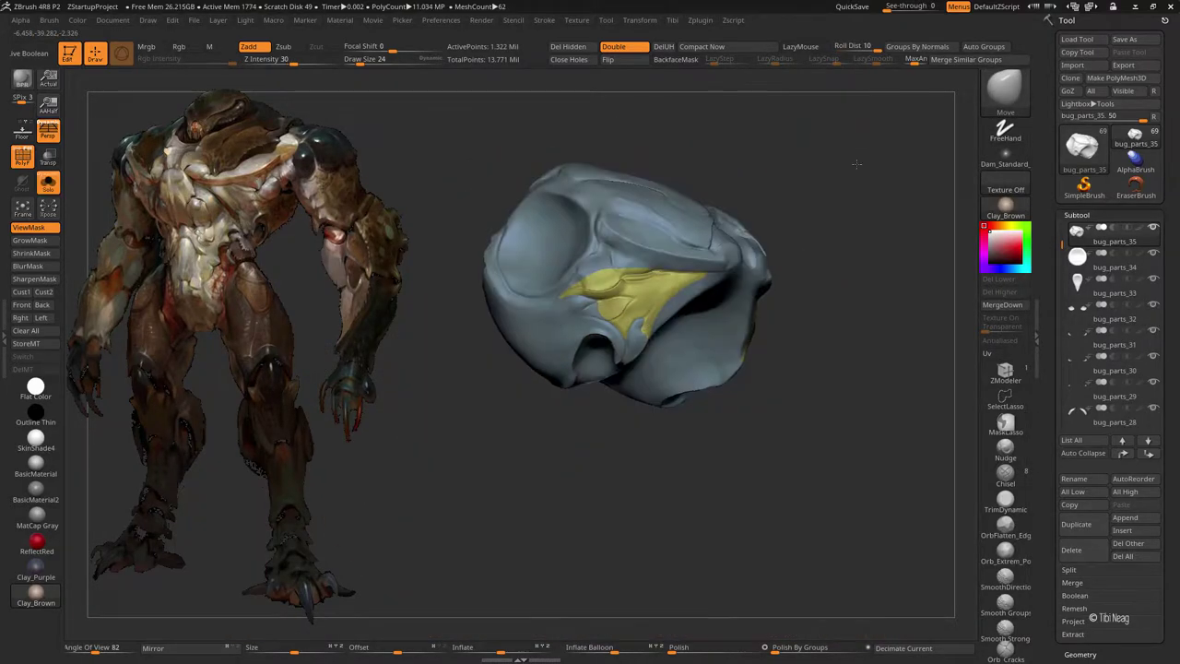
key("f")
mouse_move(633, 455)
right_mouse_down()
mouse_move(614, 271)
mouse_move(643, 360)
mouse_move(574, 274)
right_mouse_up()
- Mask a vertical patch on the shell, then box-hide everything but the long curved strip
left_click(560, 242, "ctrl")
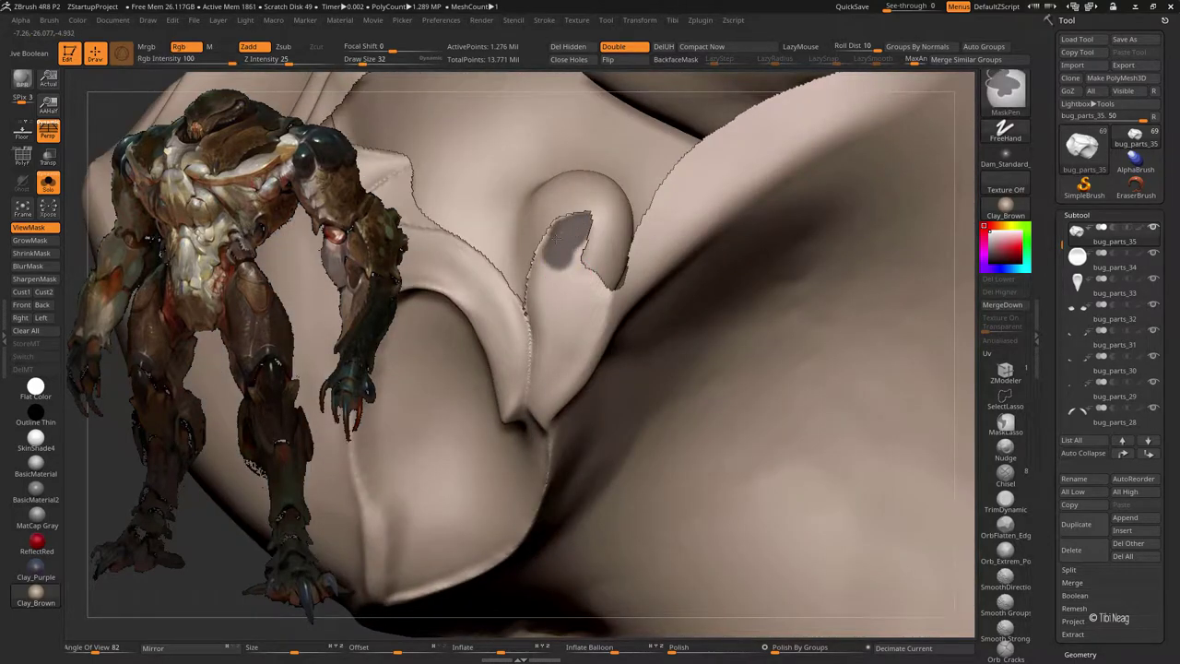
mouse_move(572, 249)
left_mouse_down("ctrl")
mouse_move(554, 365)
mouse_move(569, 266)
left_mouse_up("ctrl")
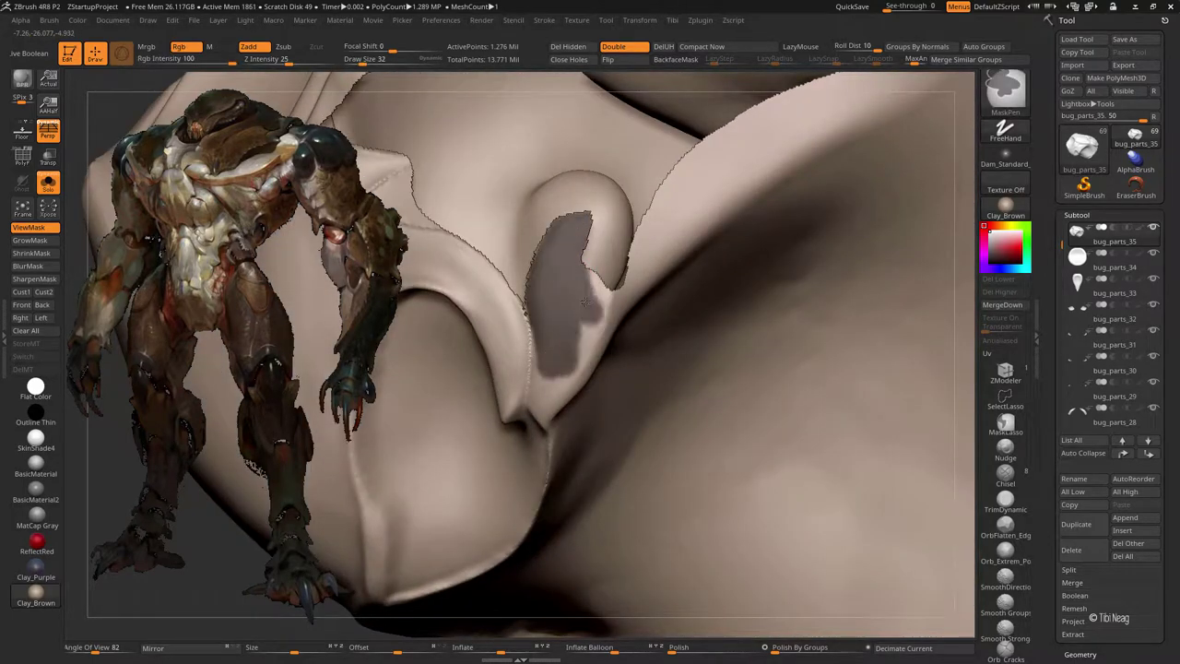
mouse_move(575, 360)
right_mouse_down()
mouse_move(545, 337)
mouse_move(534, 403)
mouse_move(586, 379)
right_mouse_up()
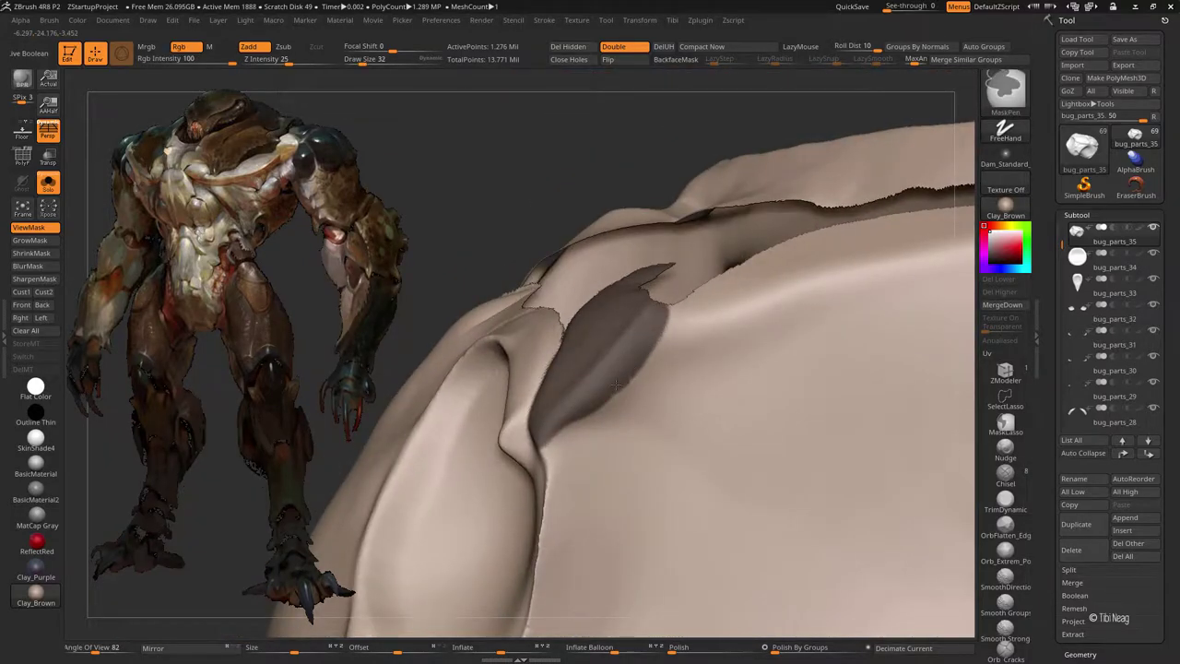
mouse_move(616, 386)
right_mouse_down()
mouse_move(561, 282)
mouse_move(582, 336)
right_mouse_up()
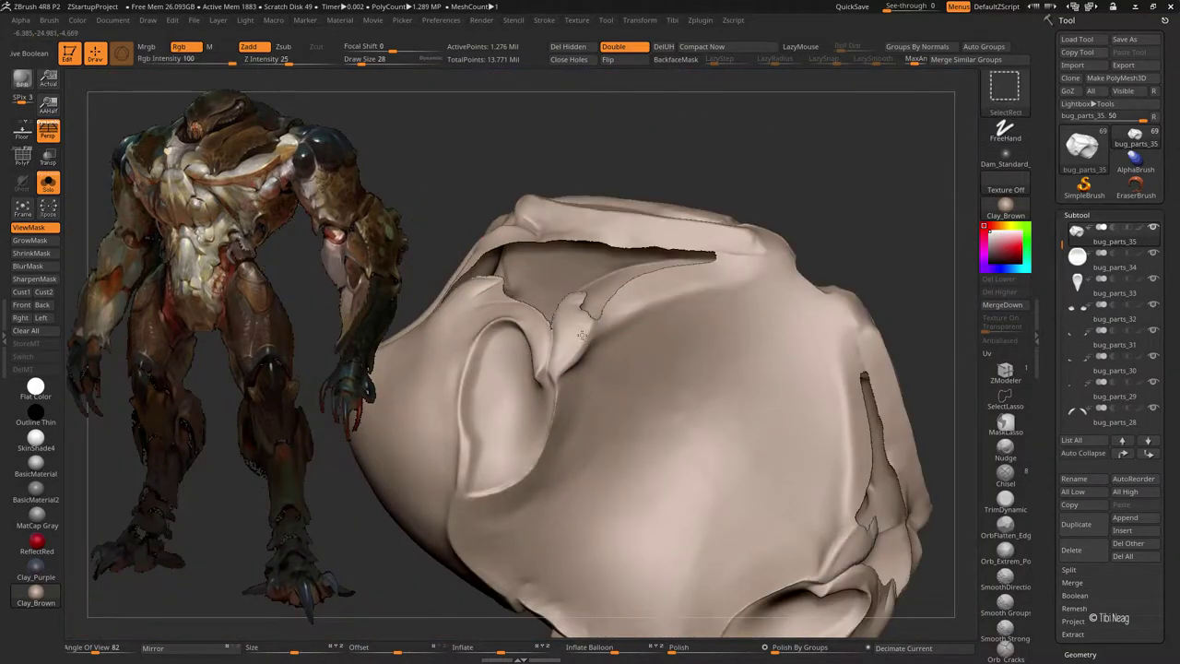
mouse_move(748, 190)
right_mouse_down()
mouse_move(851, 179)
mouse_move(809, 305)
mouse_move(708, 454)
mouse_move(672, 482)
right_mouse_up()
left_click_drag(572, 330, 627, 390, "ctrl+alt+shift")
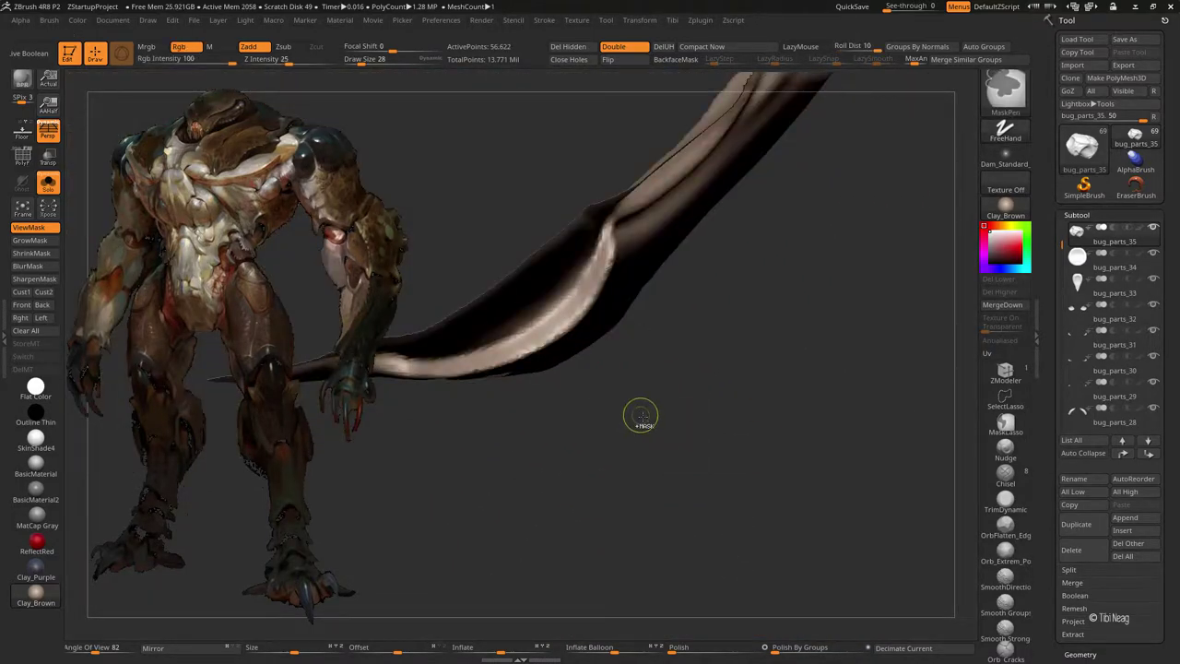
- Isolate the large yellow polygroup with Ctrl+Shift clicks
right_click_drag(641, 417, 436, 159)
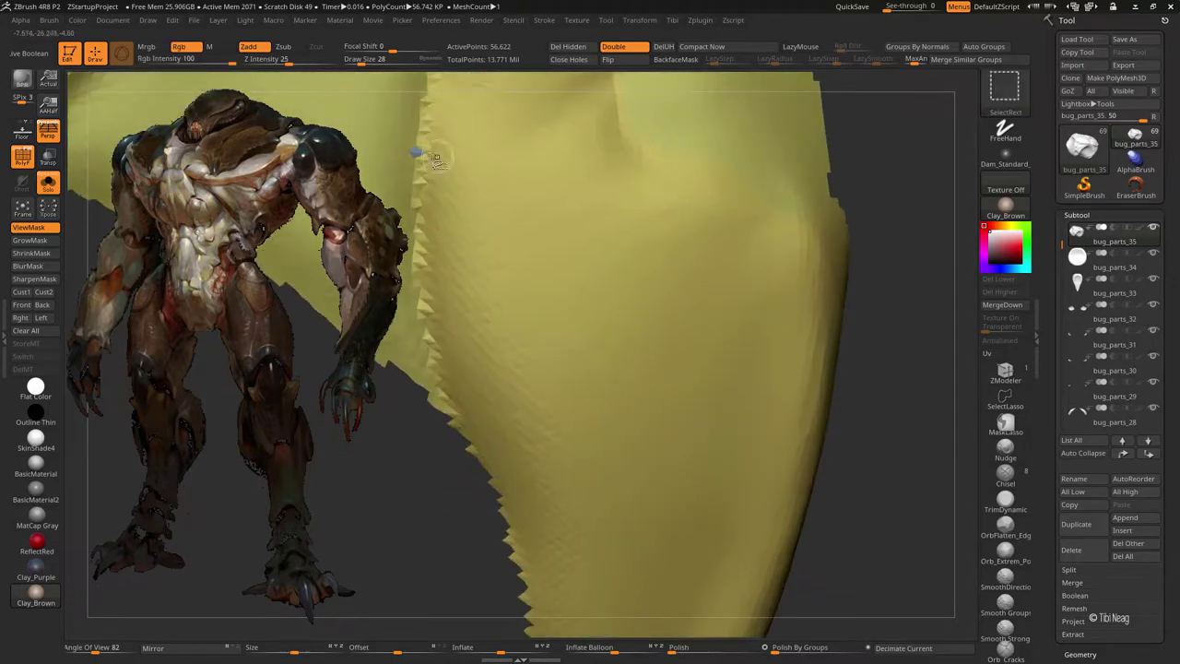
left_click(437, 159, "ctrl+alt+shift")
left_click(447, 477, "ctrl+shift")
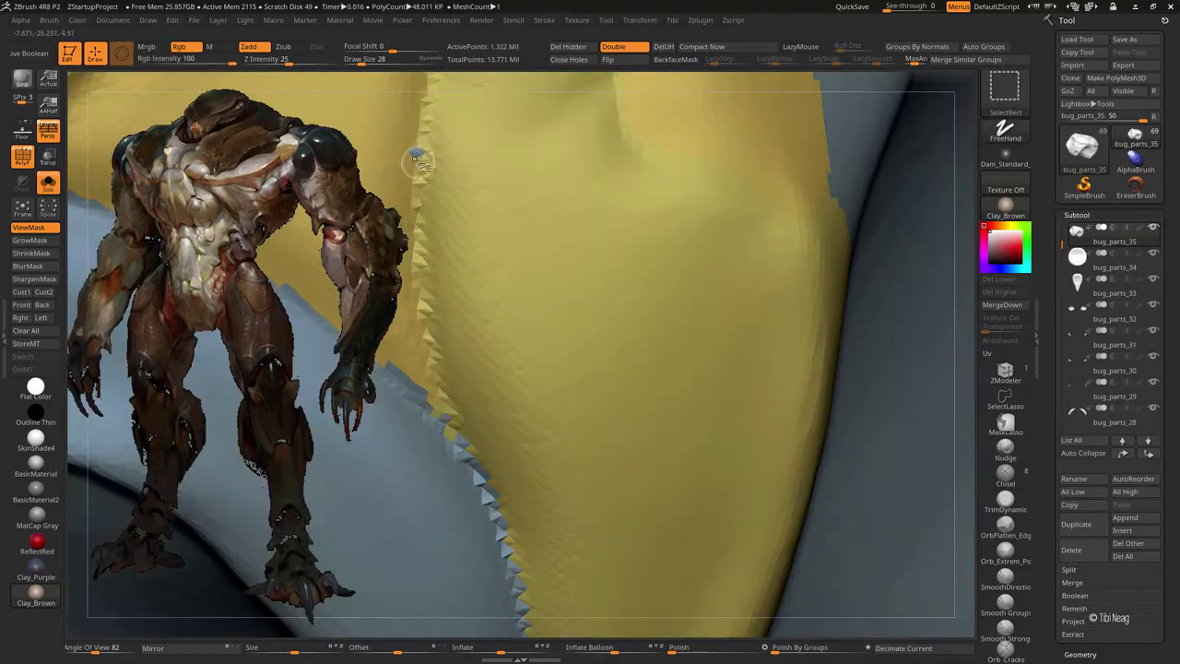
left_click(423, 157, "ctrl+shift")
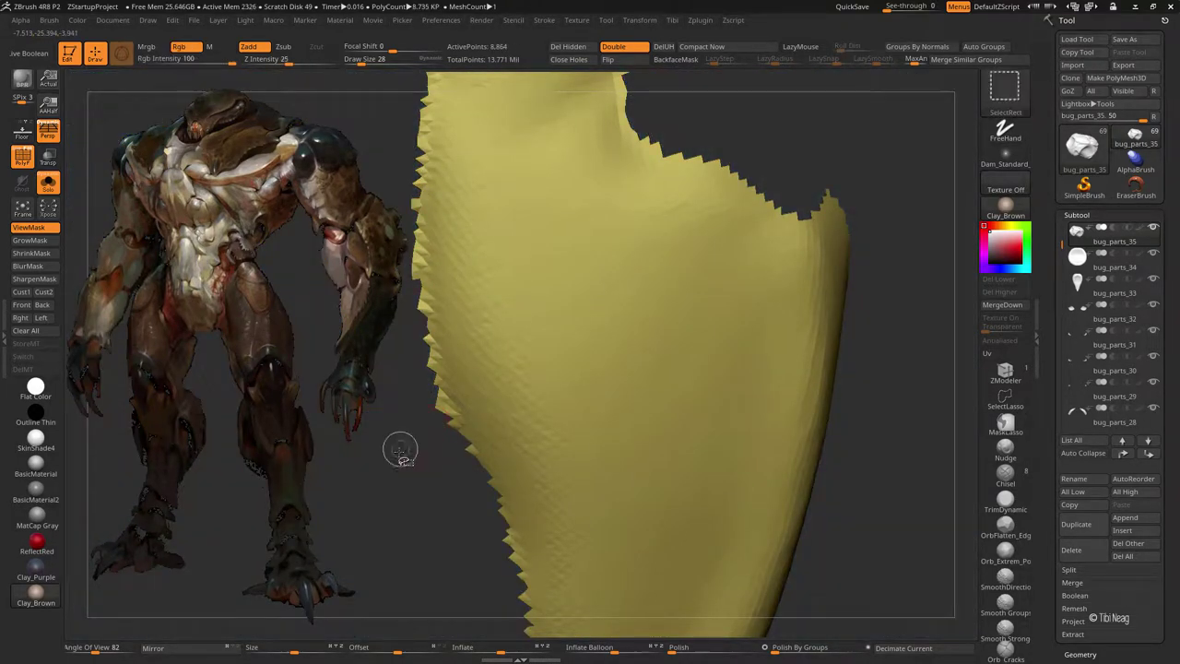
- Reveal all hidden geometry and turn the creature to a front view
left_click(429, 447, "ctrl+shift")
right_click_drag(433, 448, 520, 99)
mouse_move(879, 145)
right_mouse_down()
mouse_move(917, 106)
mouse_move(811, 142)
right_mouse_up()
mouse_move(864, 115)
left_mouse_down()
mouse_move(832, 116)
mouse_move(858, 144)
left_mouse_up()
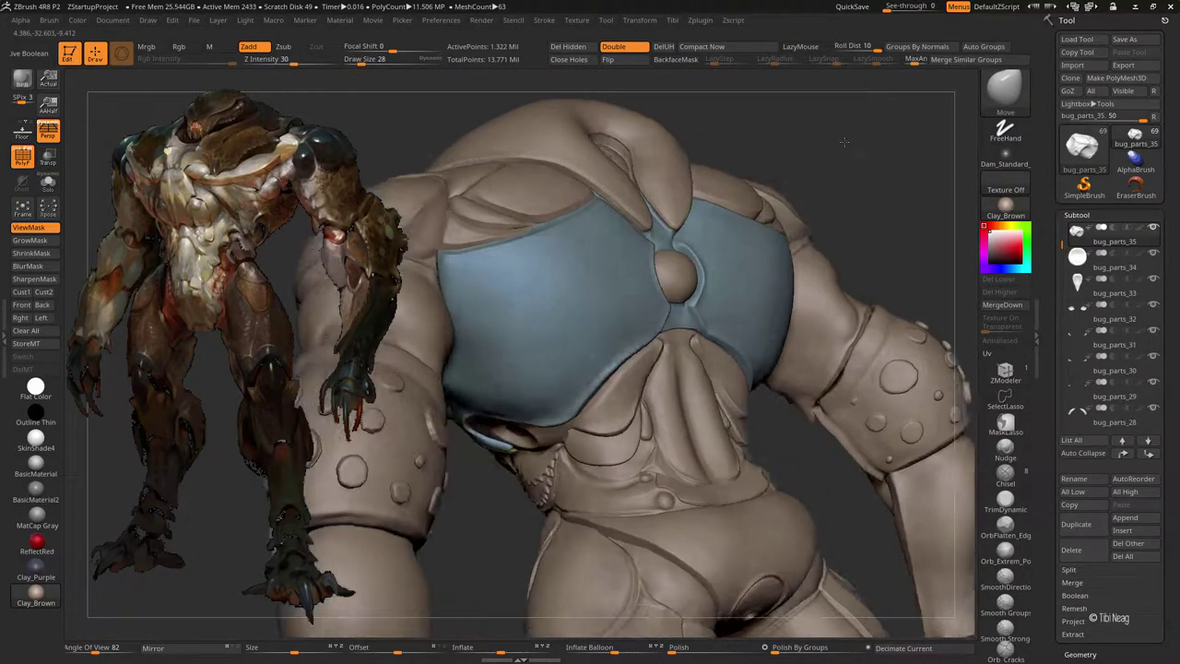
- Solo the chest piece and close in on its circular socket
left_click(619, 258, "ctrl+shift")
left_click_drag(618, 258, 803, 177)
left_click(517, 415, "ctrl+shift")
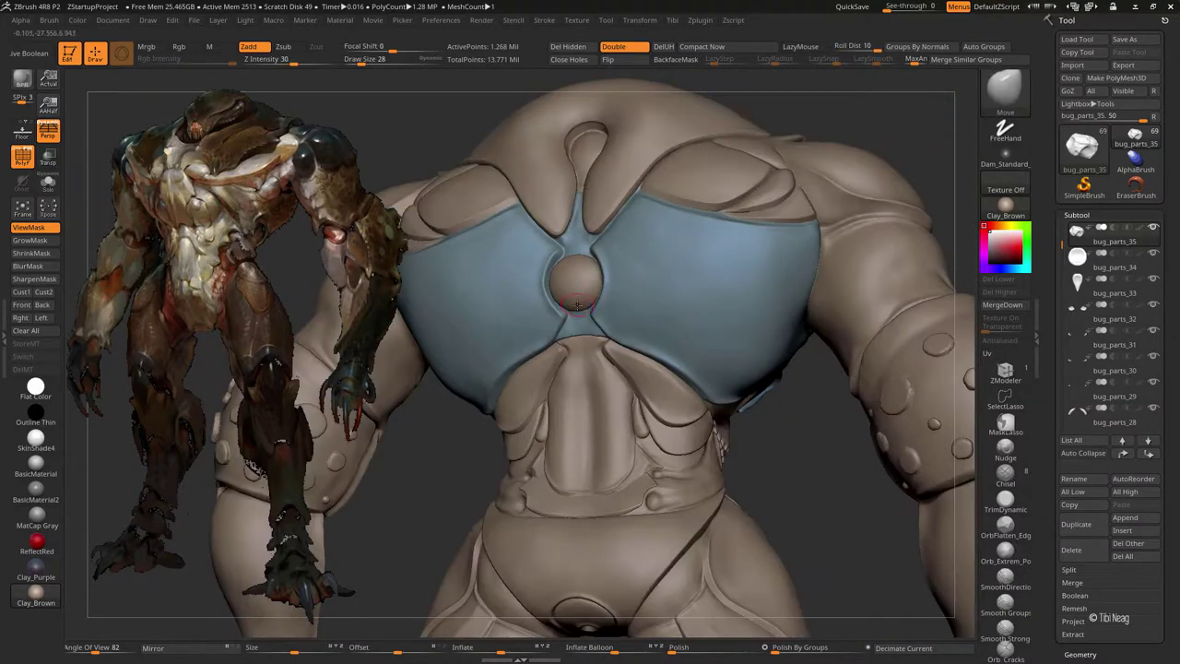
mouse_move(553, 369)
left_mouse_down()
mouse_move(581, 295)
mouse_move(572, 342)
mouse_move(590, 232)
mouse_move(566, 242)
left_mouse_up()
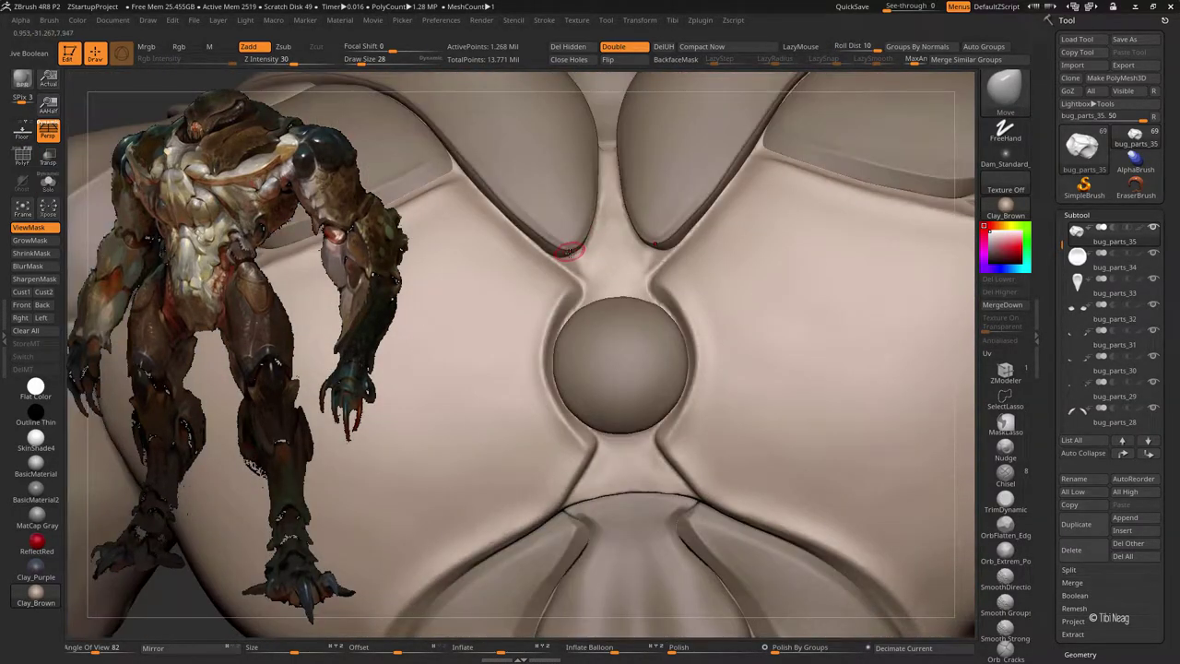
left_click(492, 184, "ctrl+shift")
left_click_drag(470, 171, 462, 169)
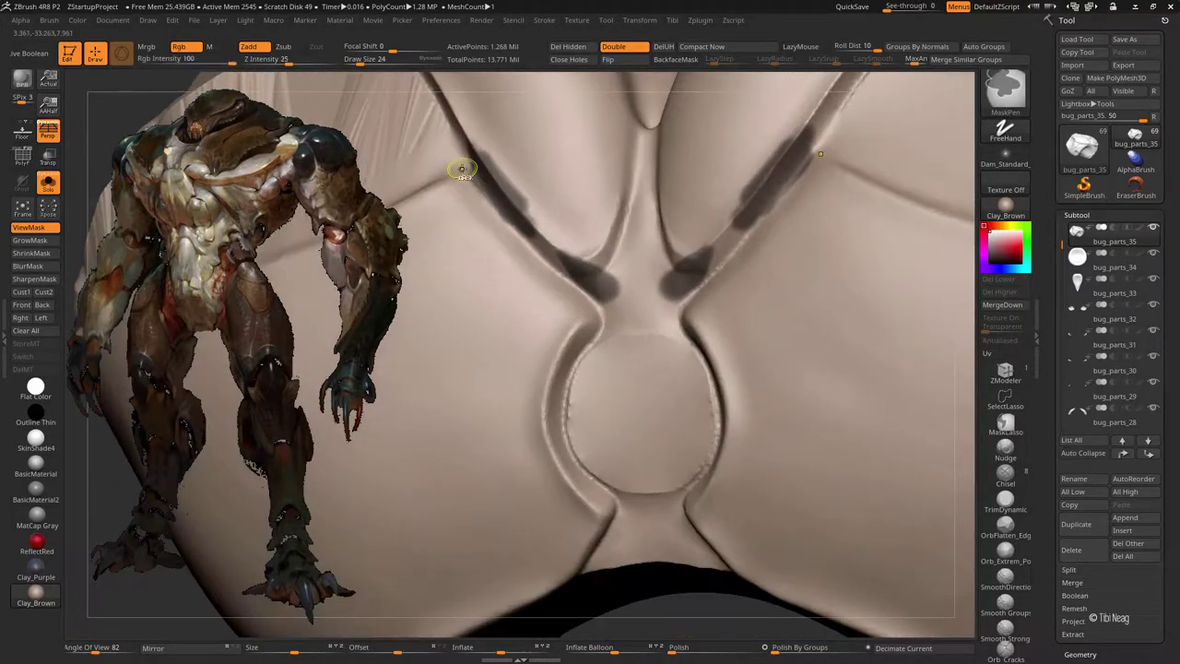
left_click_drag(531, 267, 483, 185)
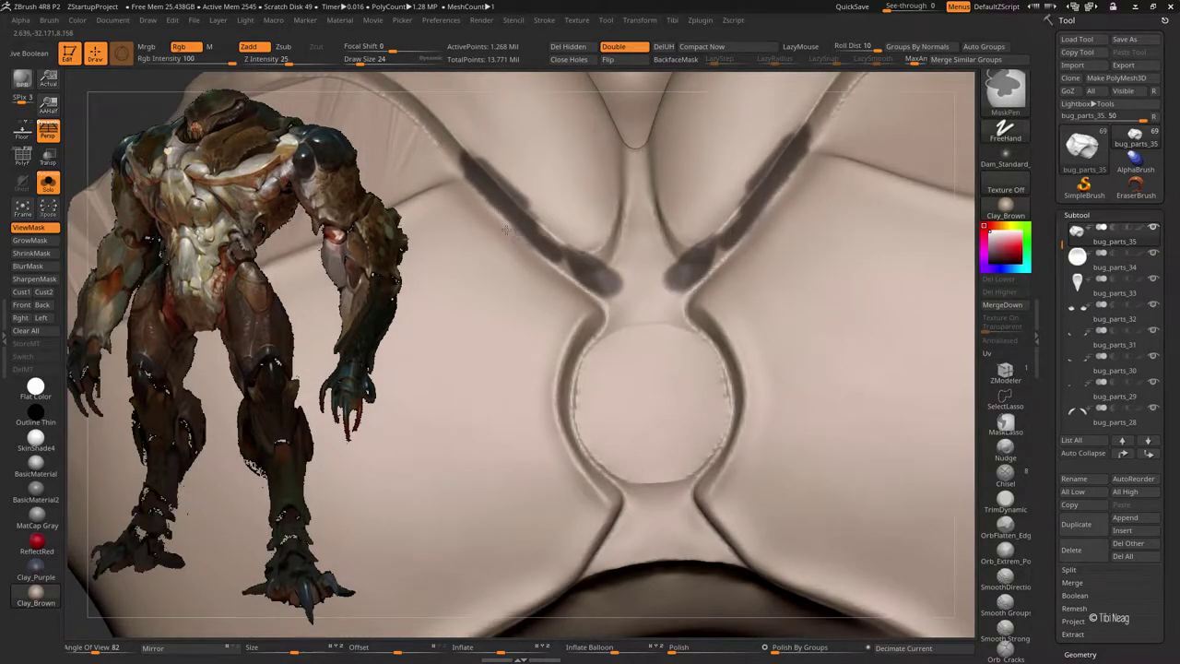
left_click_drag(544, 235, 522, 189)
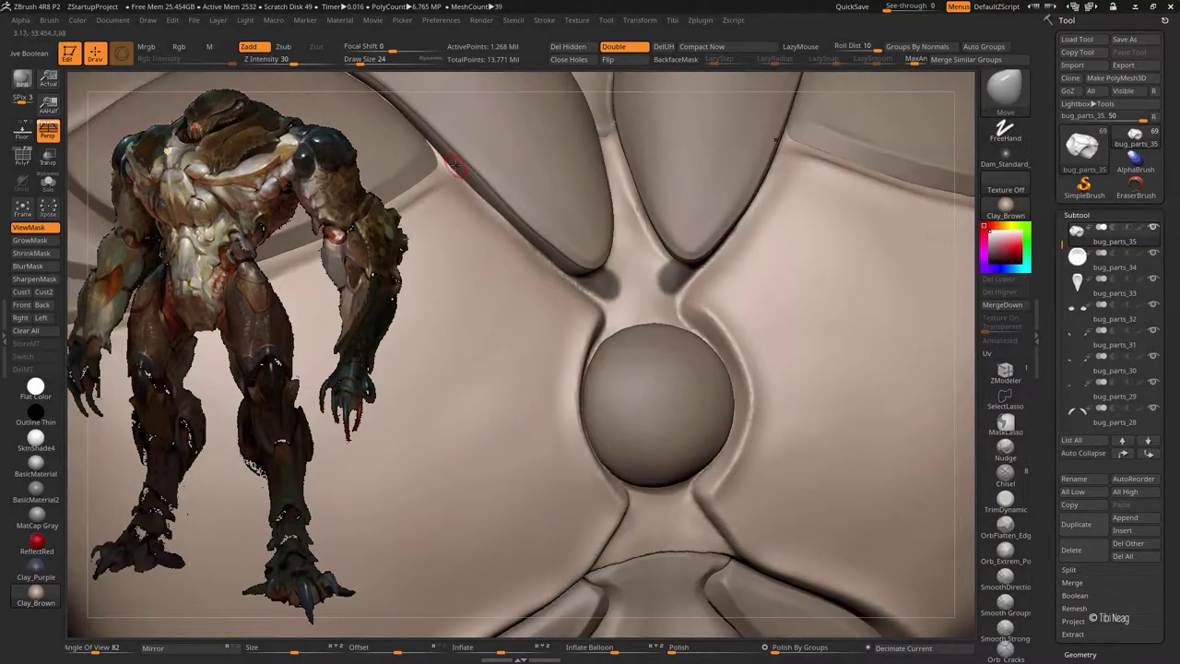
mouse_move(491, 166)
left_mouse_down()
mouse_move(466, 189)
mouse_move(655, 196)
left_mouse_up()
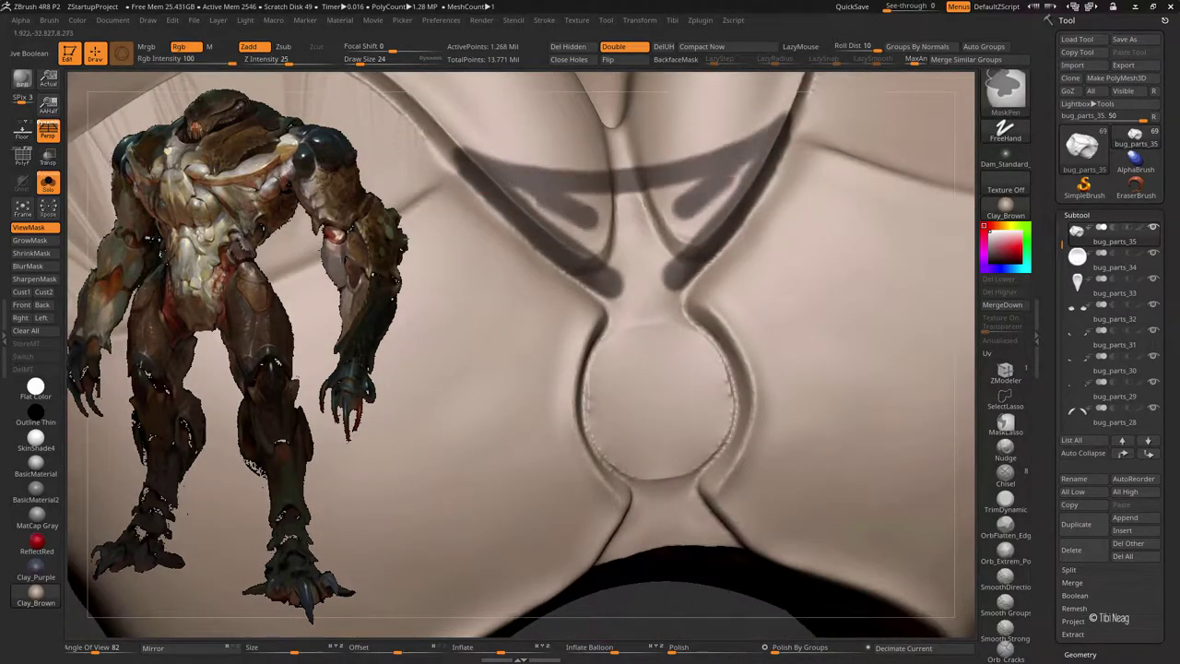
left_click_drag(642, 279, 620, 307)
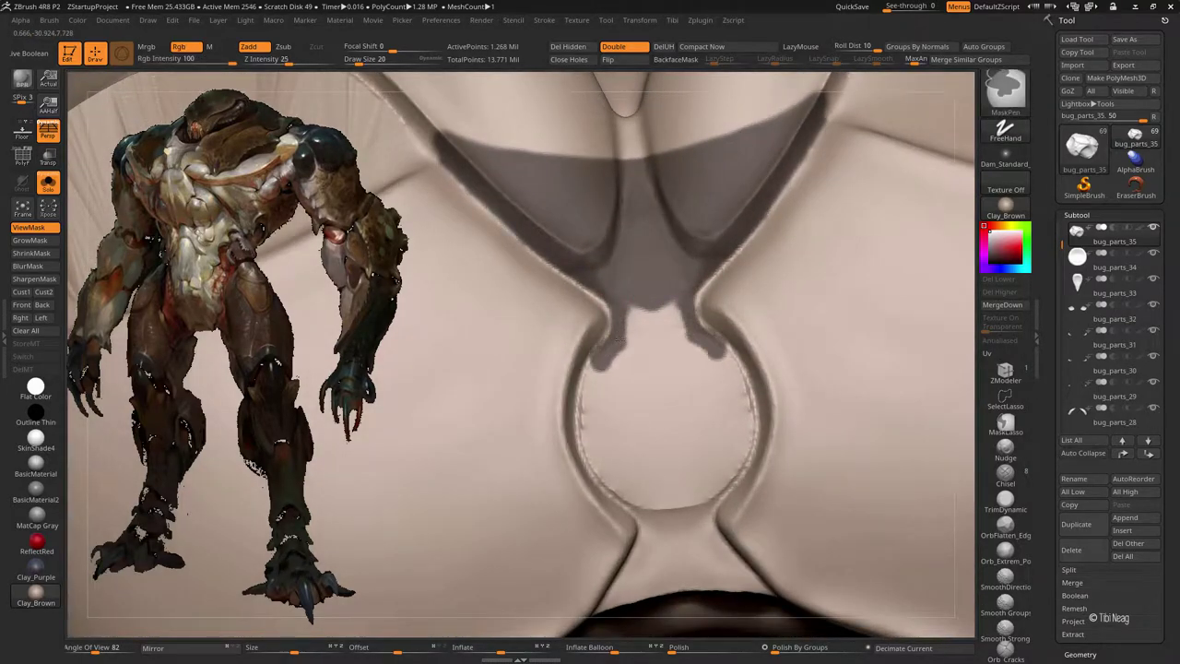
- Paint the mask down into the circular chest socket
mouse_move(677, 304)
left_mouse_down("ctrl")
mouse_move(654, 434)
mouse_move(634, 303)
left_mouse_up("ctrl")
key("ctrl")
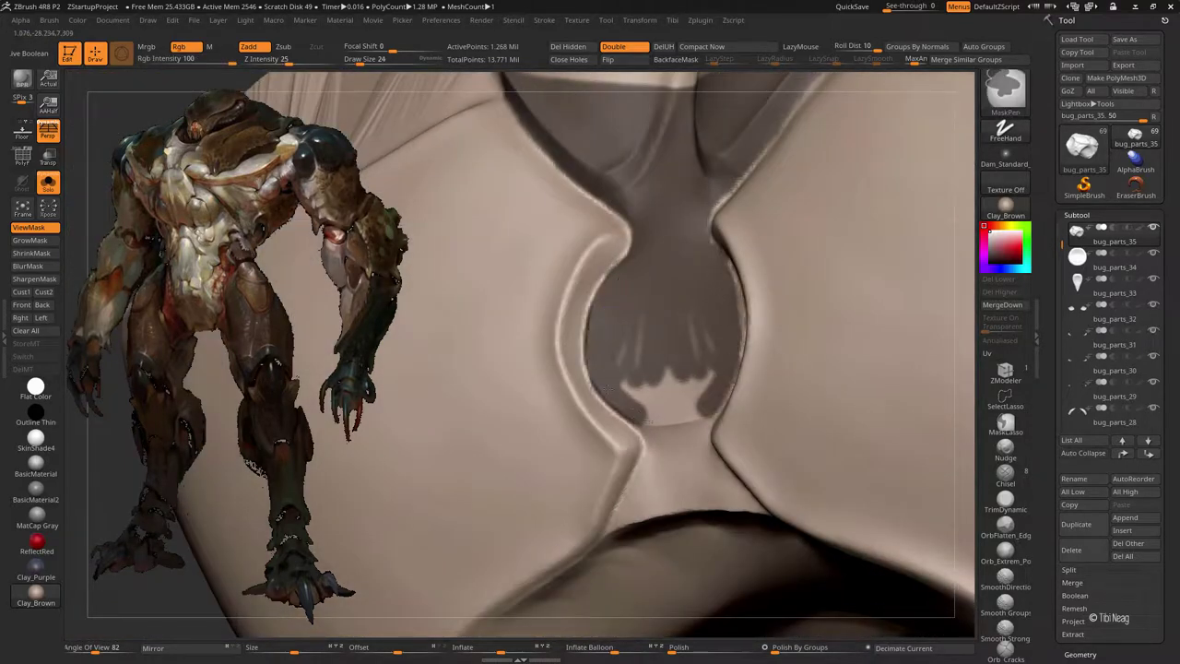
mouse_move(648, 351)
left_mouse_down()
mouse_move(701, 238)
mouse_move(616, 268)
left_mouse_up()
key("ctrl")
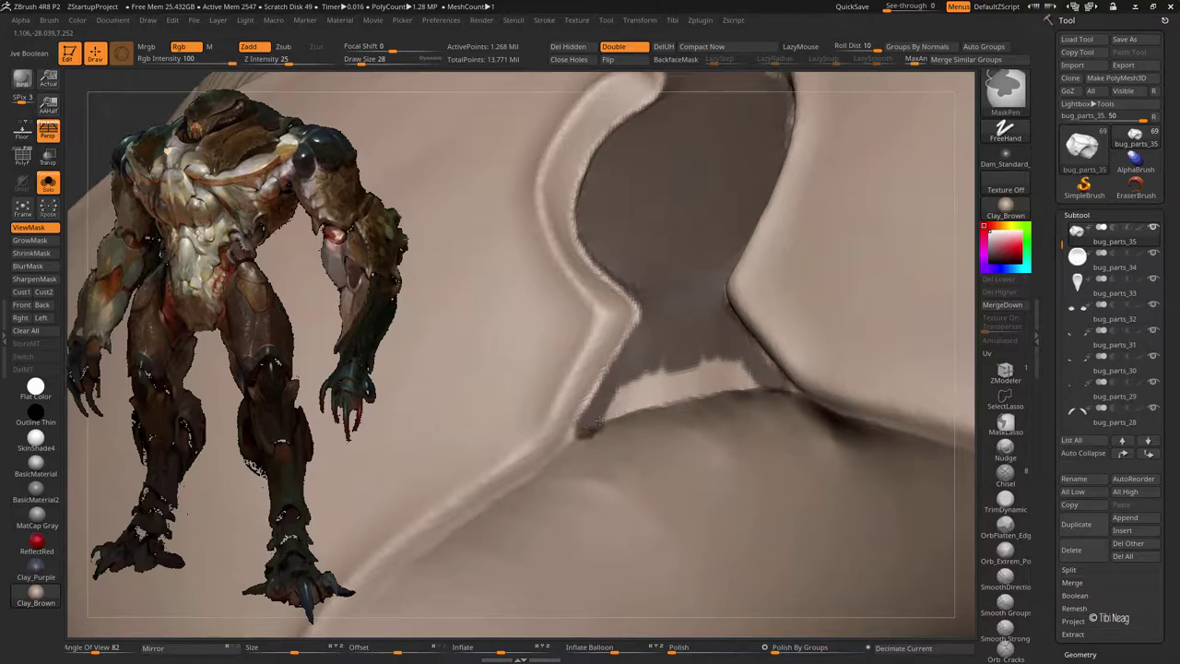
left_click_drag(665, 382, 748, 361)
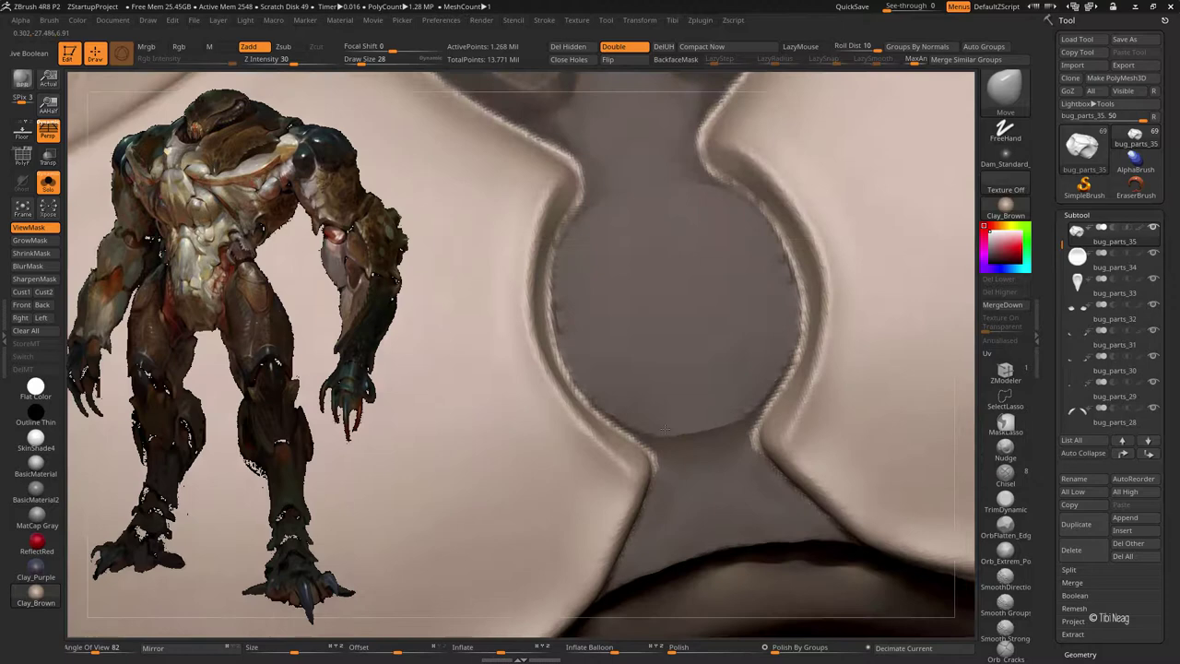
mouse_move(696, 277)
left_mouse_down("alt")
mouse_move(695, 185)
mouse_move(737, 148)
mouse_move(695, 120)
mouse_move(782, 127)
left_mouse_up("alt")
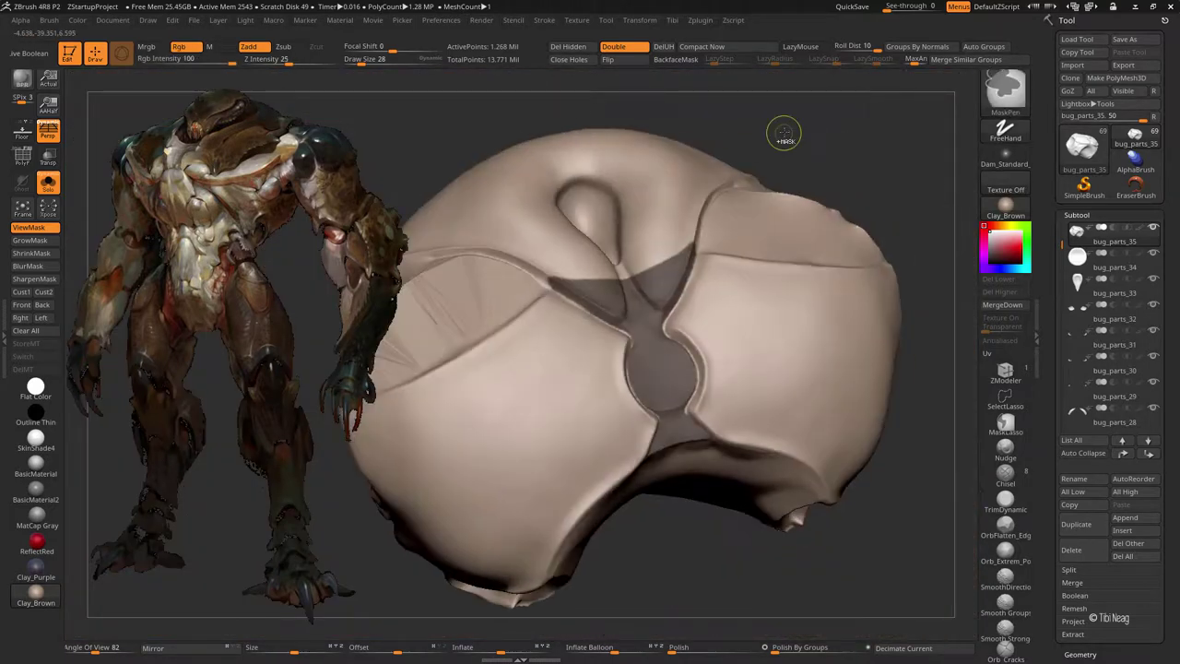
mouse_move(736, 325)
left_mouse_down()
mouse_move(849, 179)
mouse_move(601, 150)
mouse_move(634, 231)
left_mouse_up()
- Check polygroups with PolyF and Solo, then add mask on the surrounding chest plates
key("shift+f")
mouse_move(750, 172)
left_mouse_down()
mouse_move(741, 103)
mouse_move(640, 326)
mouse_move(743, 279)
left_mouse_up()
key("alt+s")
key("alt+s")
key("shift+f")
scroll(621, 330, "up", 3)
left_click(600, 330, "ctrl")
left_click(530, 364, "ctrl")
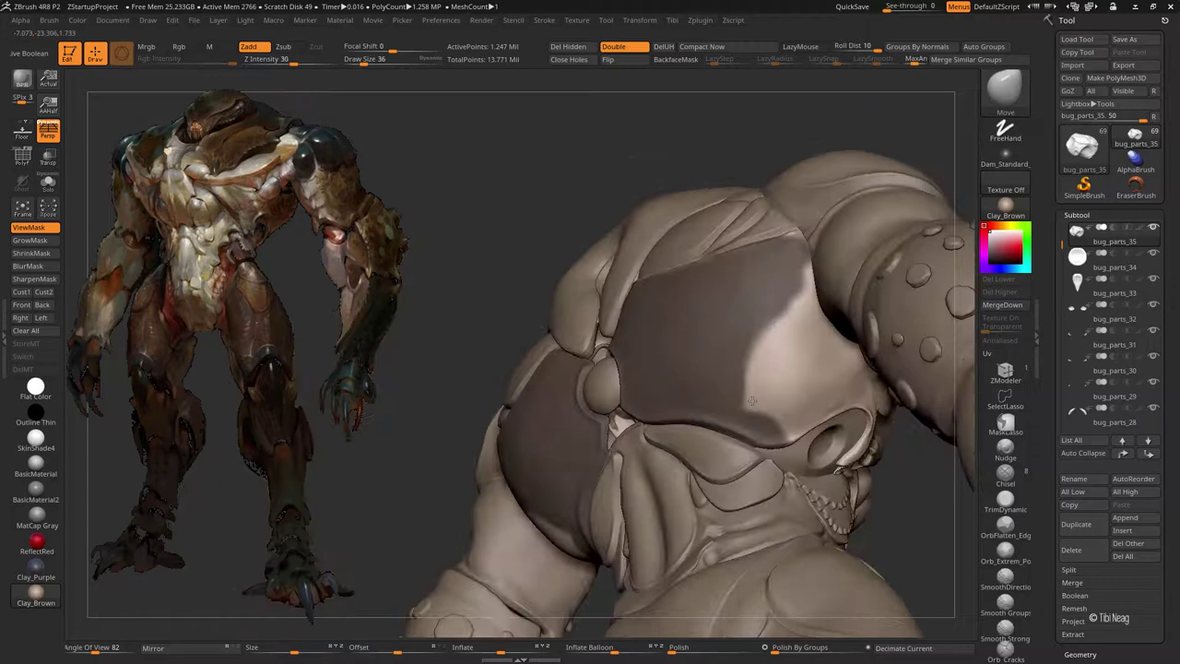
- Spread the mask across the lower chest plates, alternating MaskPen and Move
mouse_move(717, 421)
left_mouse_down()
mouse_move(749, 333)
mouse_move(658, 295)
left_mouse_up()
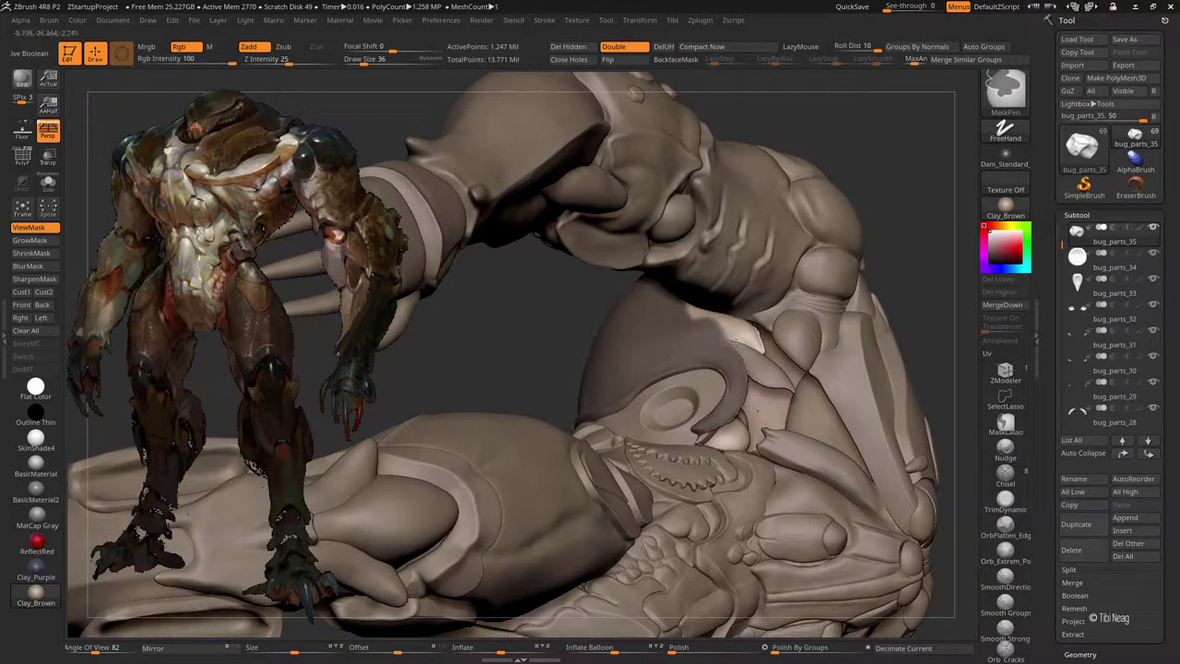
left_click_drag(922, 216, 648, 268)
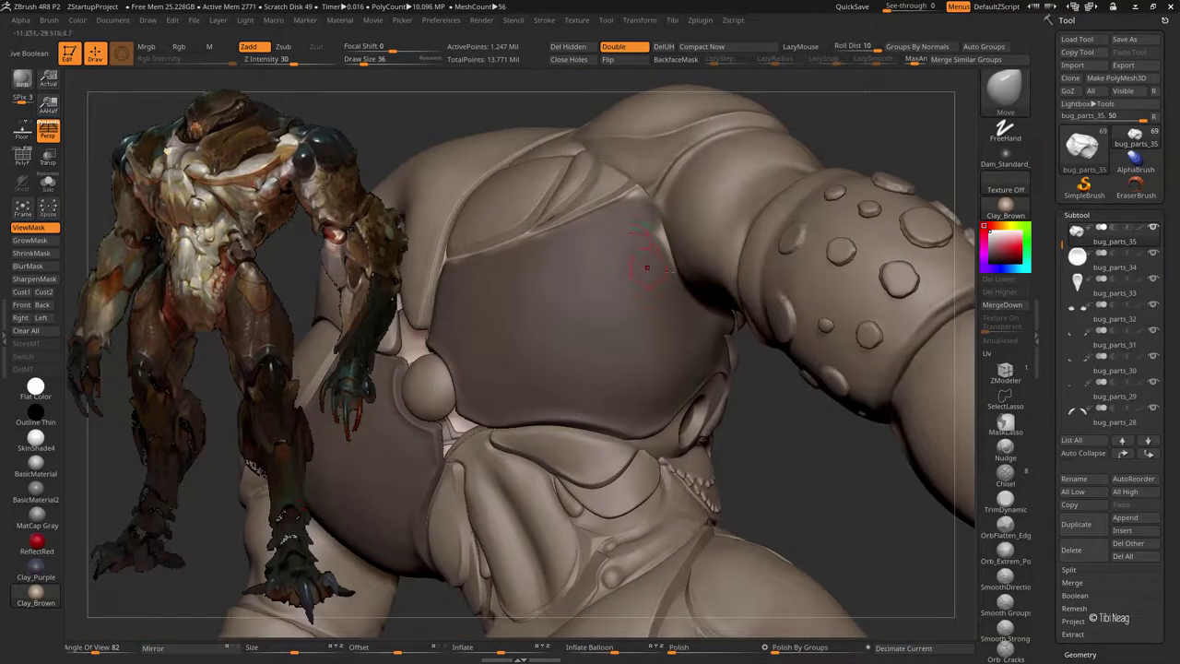
left_click_drag(609, 201, 641, 185)
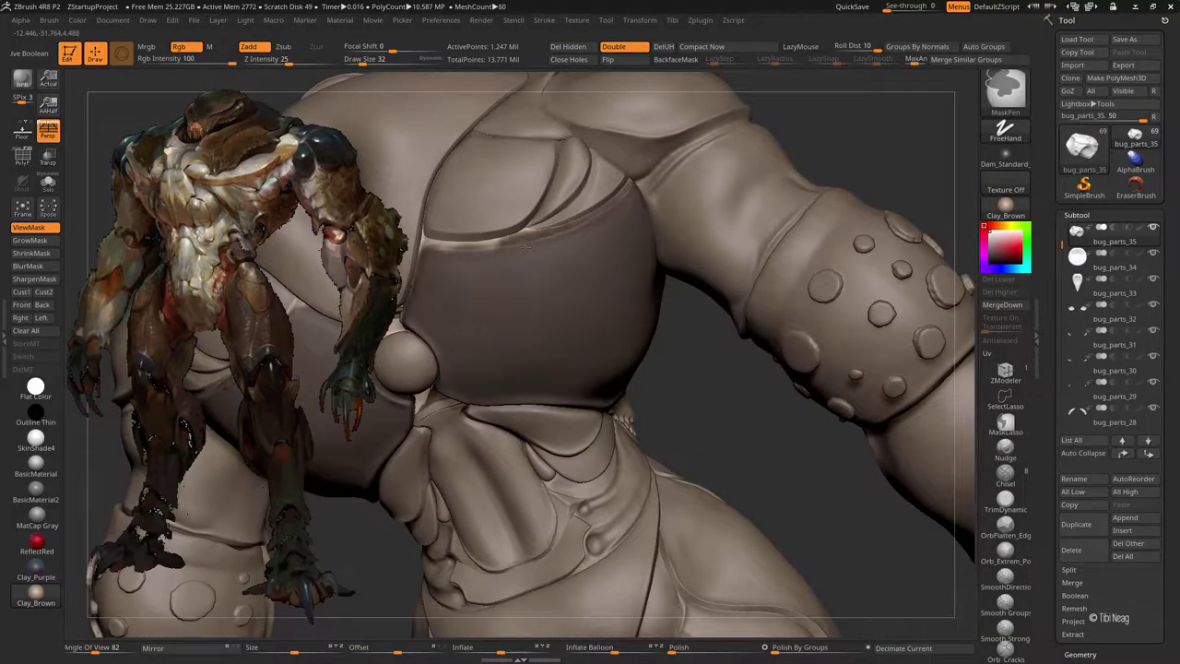
key("b")
key("m")
key("v")
mouse_move(446, 247)
left_mouse_down()
mouse_move(523, 276)
mouse_move(615, 270)
left_mouse_up()
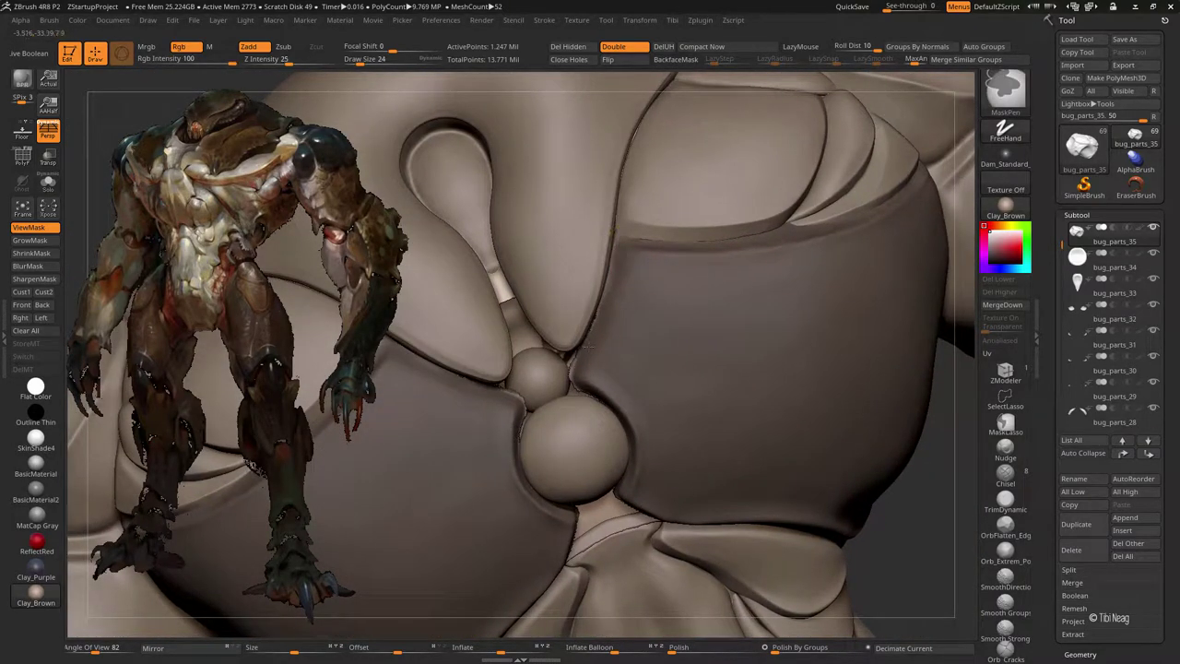
mouse_move(614, 350)
left_mouse_down()
mouse_move(640, 271)
mouse_move(609, 231)
left_mouse_up()
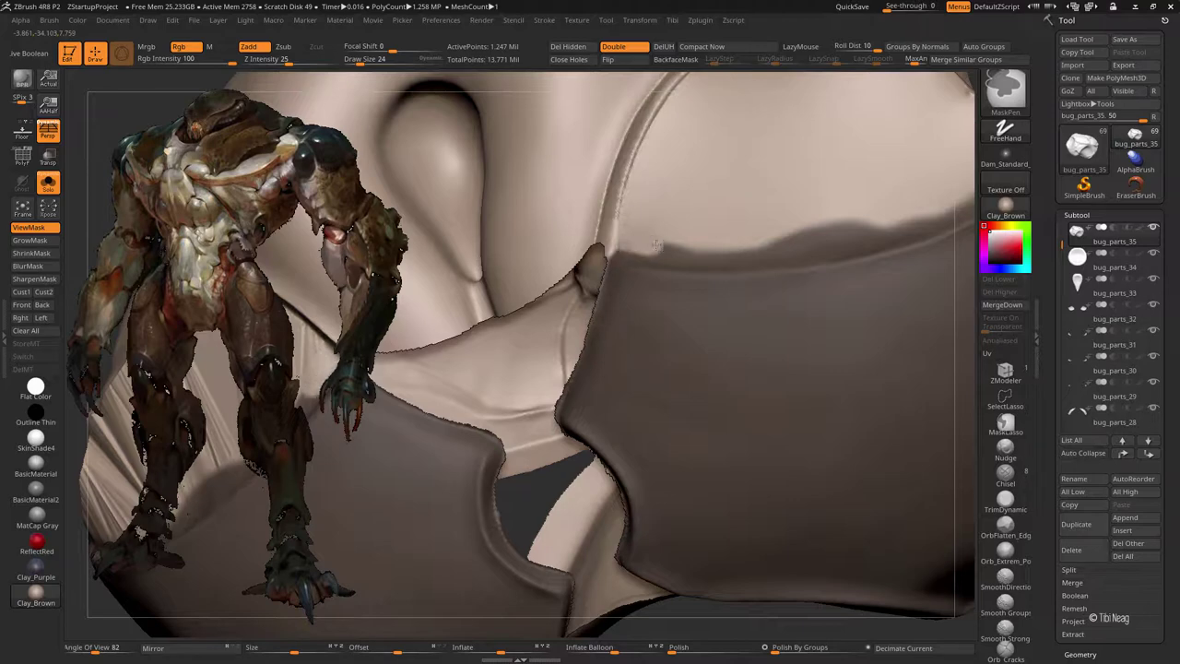
mouse_move(873, 214)
left_mouse_down()
mouse_move(622, 256)
mouse_move(642, 261)
left_mouse_up()
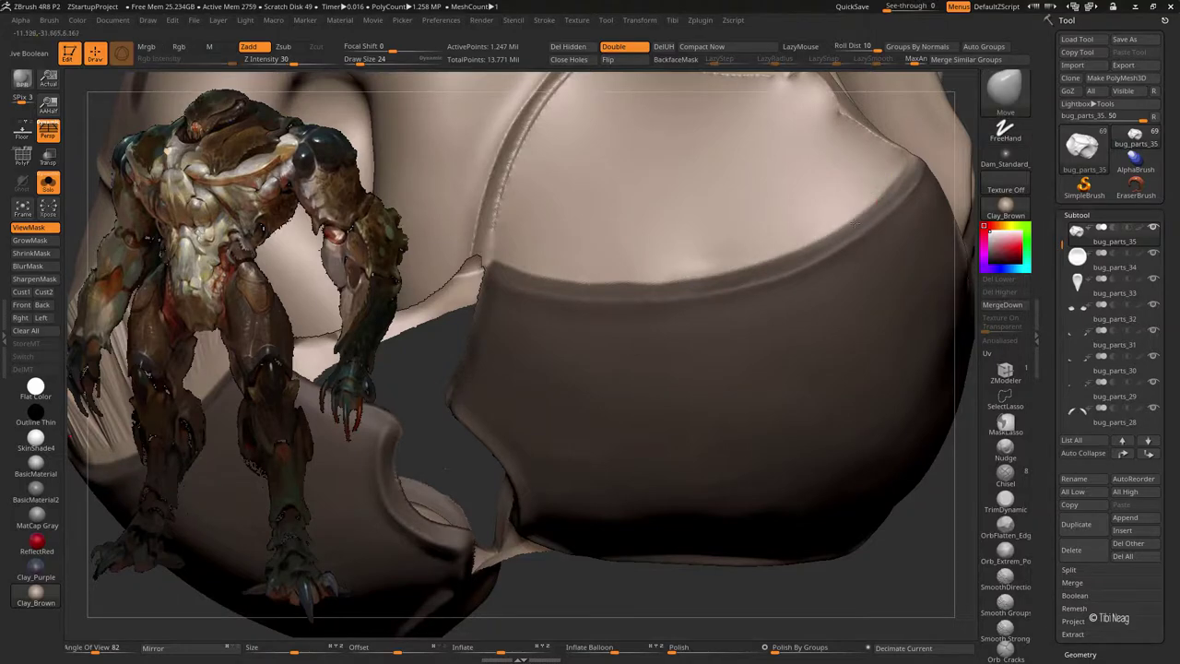
left_click_drag(855, 224, 936, 163)
- Orbit the masked armor piece to check the mask edge from every side
key("f")
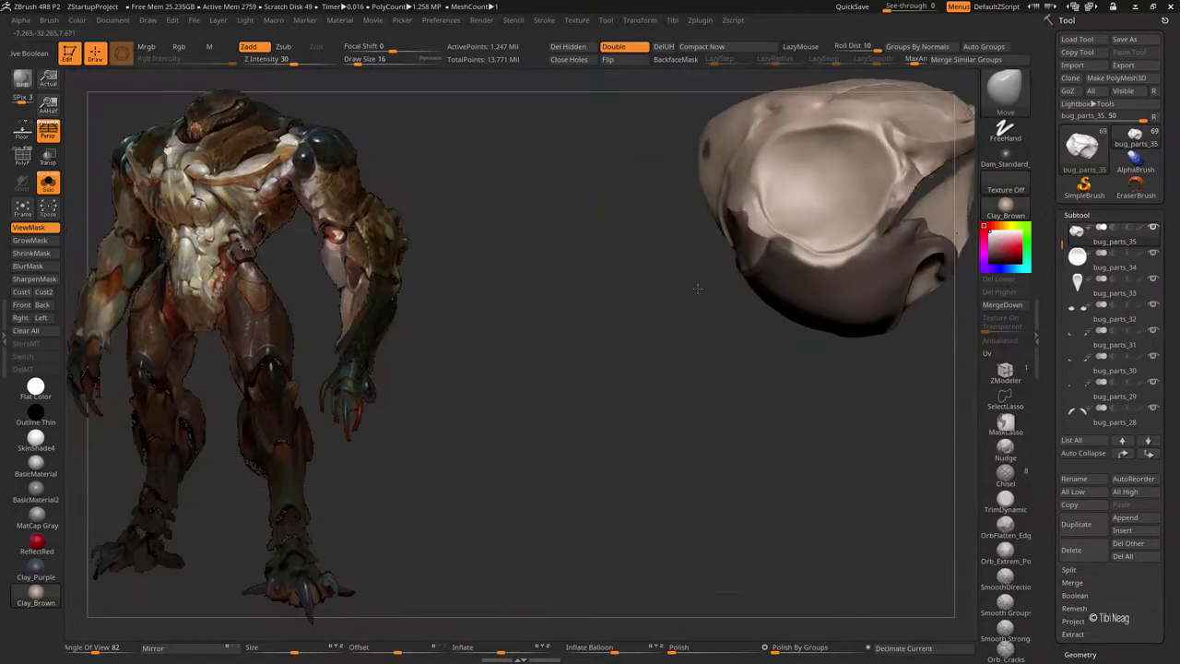
mouse_move(856, 244)
left_mouse_down()
mouse_move(545, 407)
mouse_move(548, 363)
left_mouse_up()
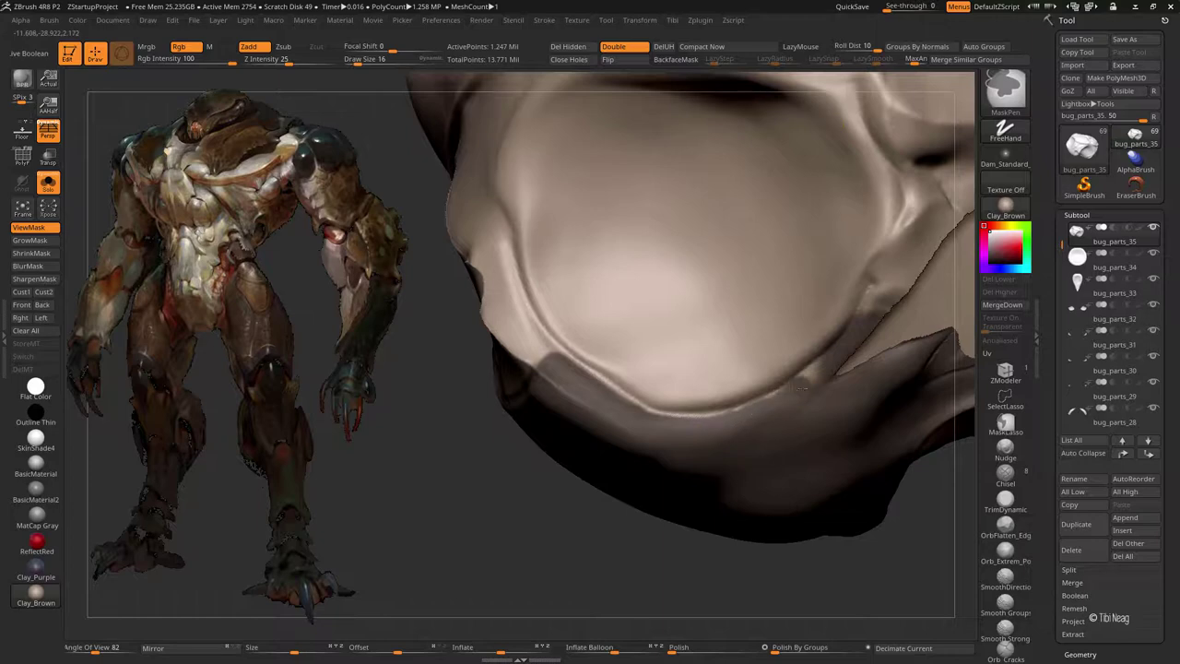
left_click_drag(824, 377, 735, 346)
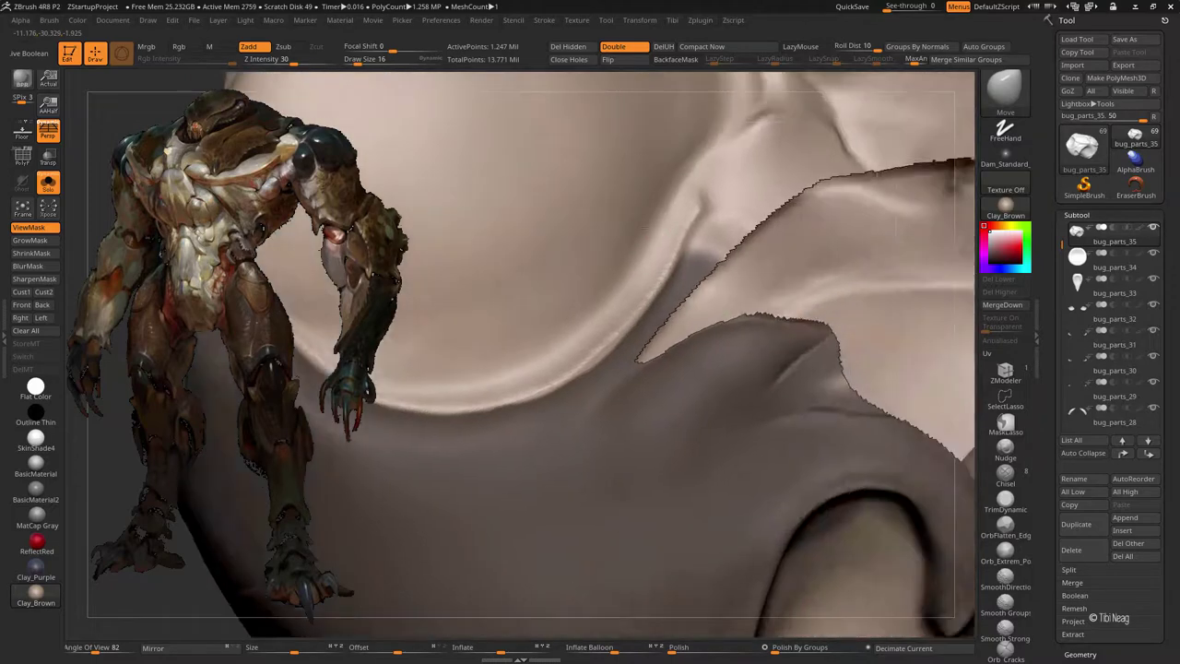
mouse_move(841, 205)
left_mouse_down()
mouse_move(701, 241)
mouse_move(694, 265)
mouse_move(710, 183)
left_mouse_up()
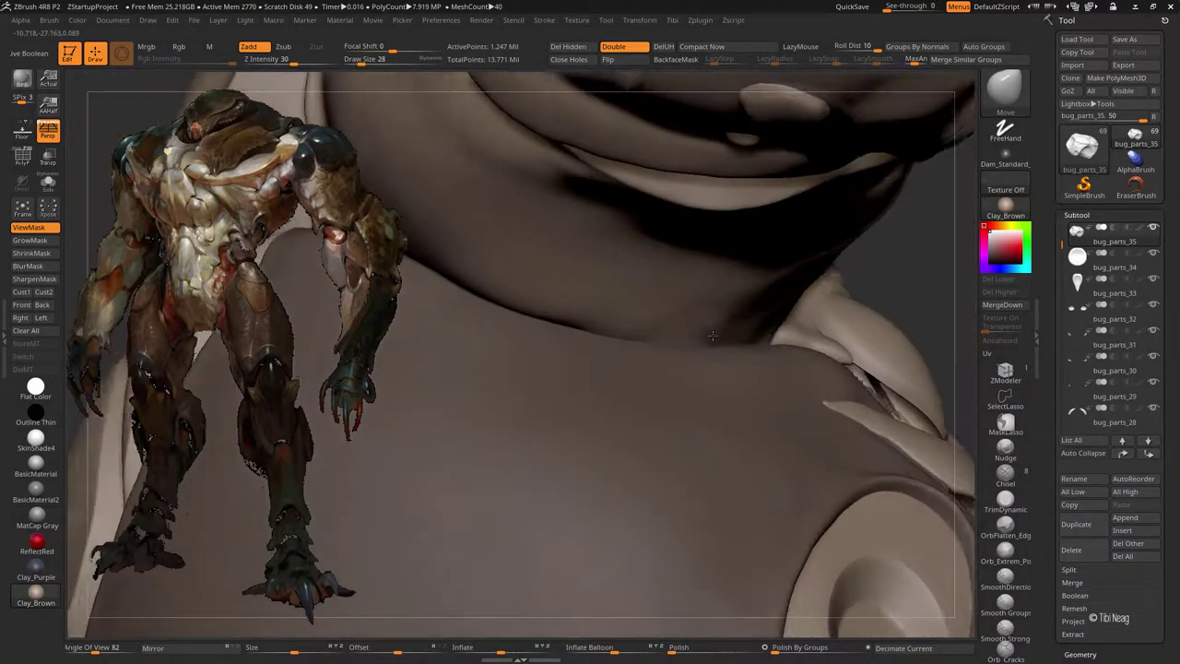
mouse_move(735, 394)
left_mouse_down()
mouse_move(706, 332)
mouse_move(596, 266)
left_mouse_up()
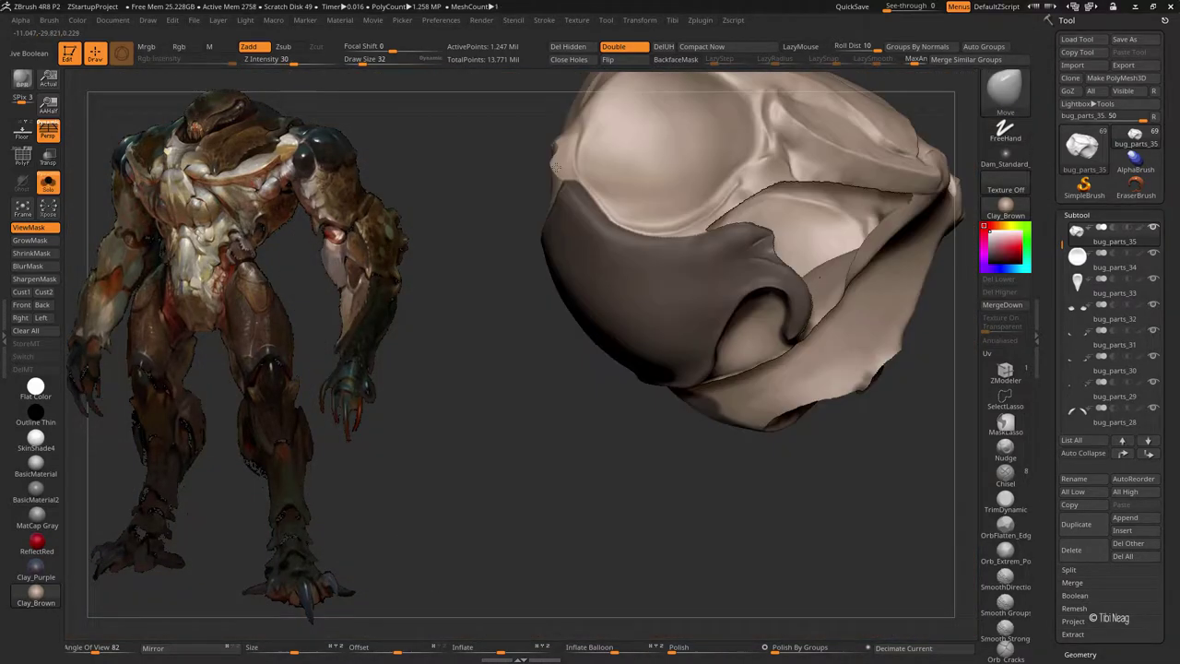
mouse_move(853, 175)
left_mouse_down()
mouse_move(587, 197)
mouse_move(784, 187)
mouse_move(817, 253)
mouse_move(807, 169)
mouse_move(462, 357)
mouse_move(502, 349)
mouse_move(839, 158)
mouse_move(777, 267)
left_mouse_up()
- Solo the armor piece with PolyF on and hide its blue polygroup
left_click(817, 253, "ctrl+shift")
left_click(48, 183)
key("shift+f")
left_click(513, 350, "ctrl+shift")
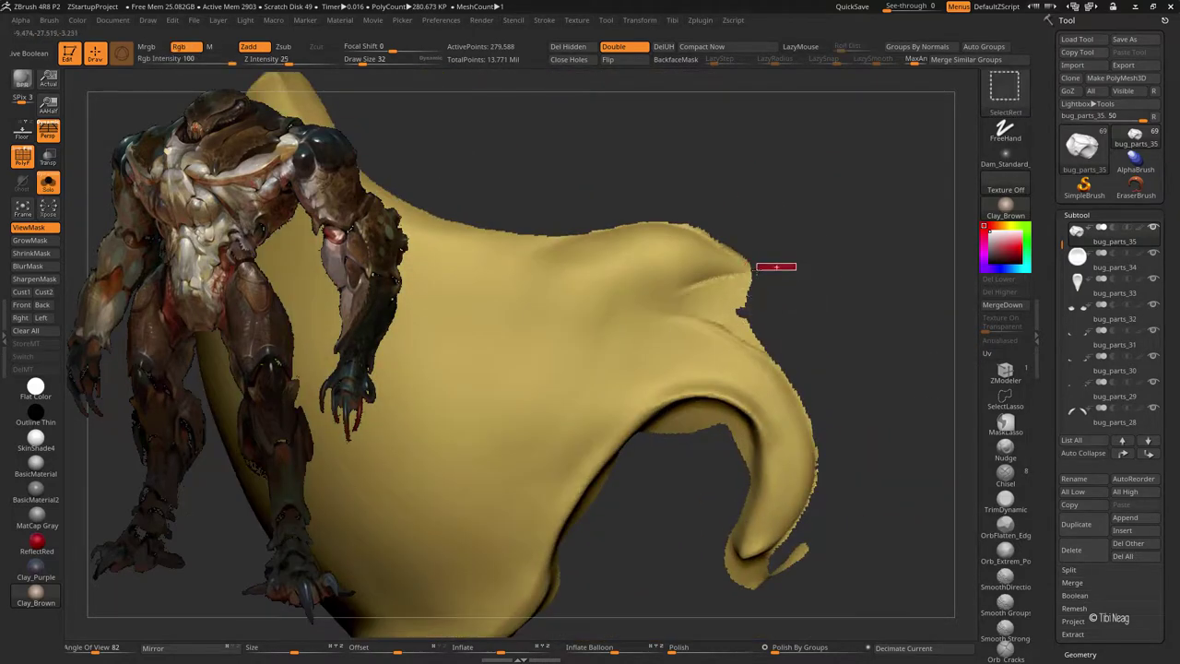
- Lasso-hide the magenta and pink parts so only the masked chest area remains
left_click(1017, 406)
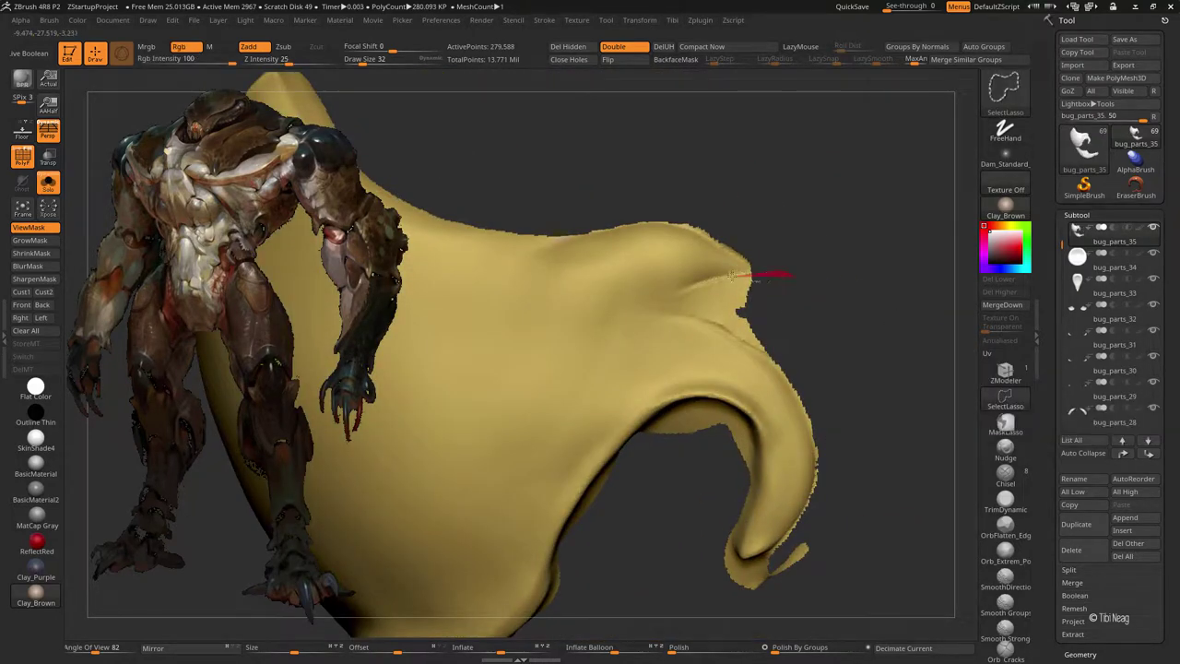
left_click_drag(726, 324, 737, 318, "ctrl+alt+shift")
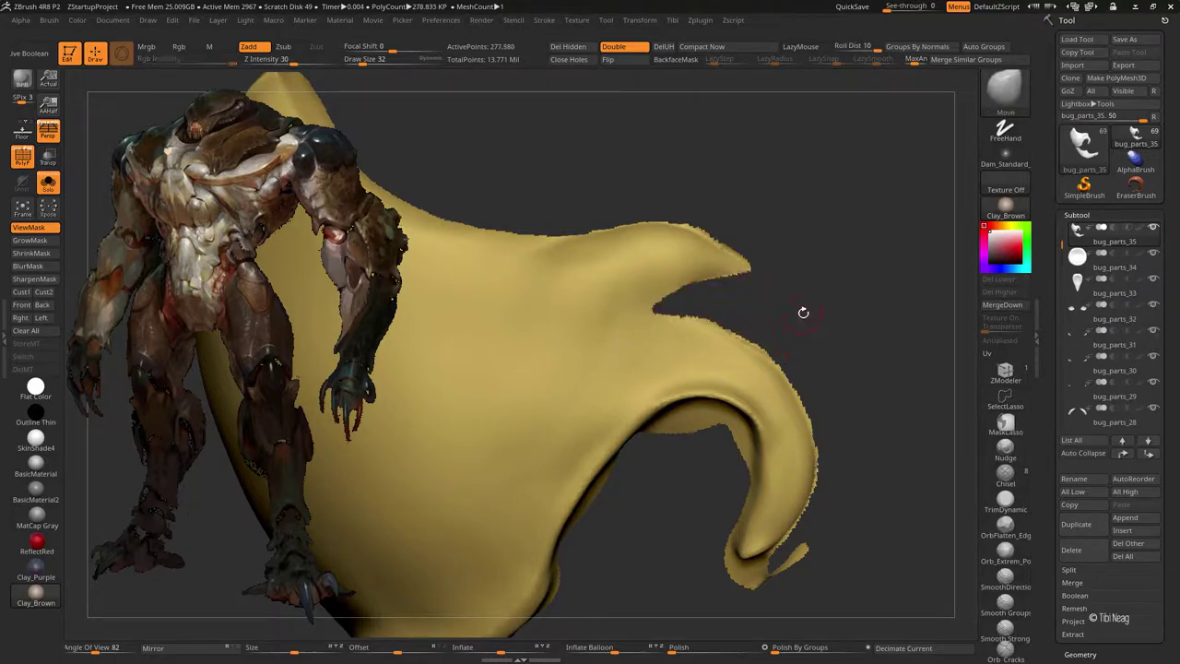
left_click(743, 318, "ctrl+shift")
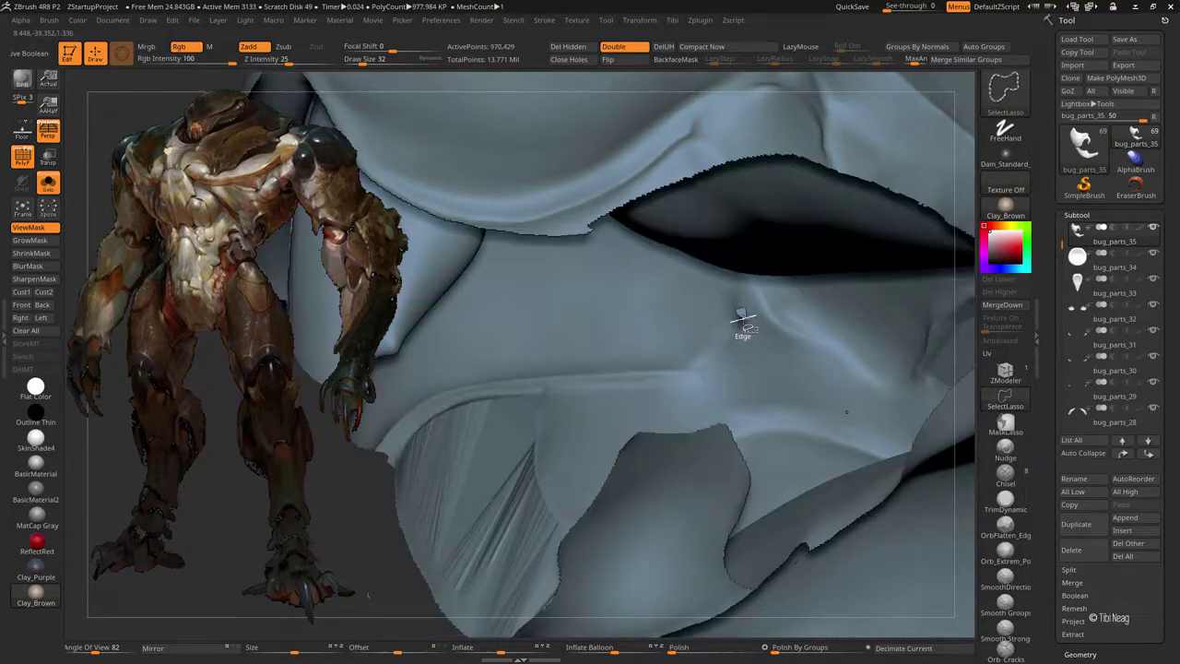
right_click_drag(722, 316, 727, 329)
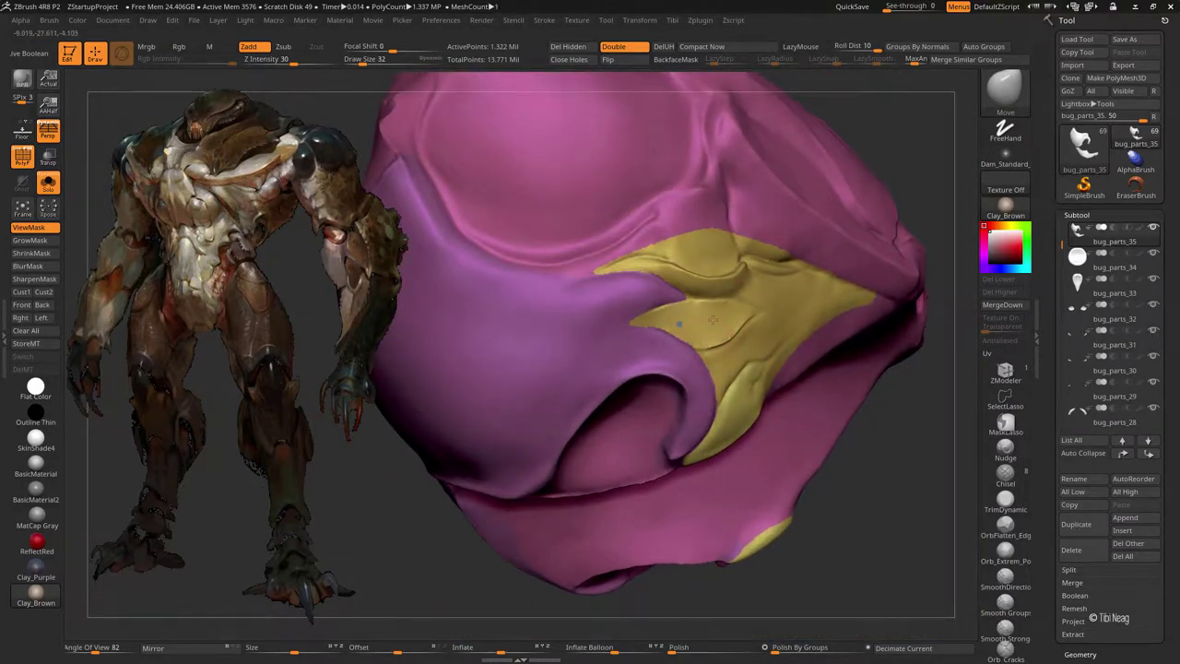
left_click(717, 330, "ctrl+shift")
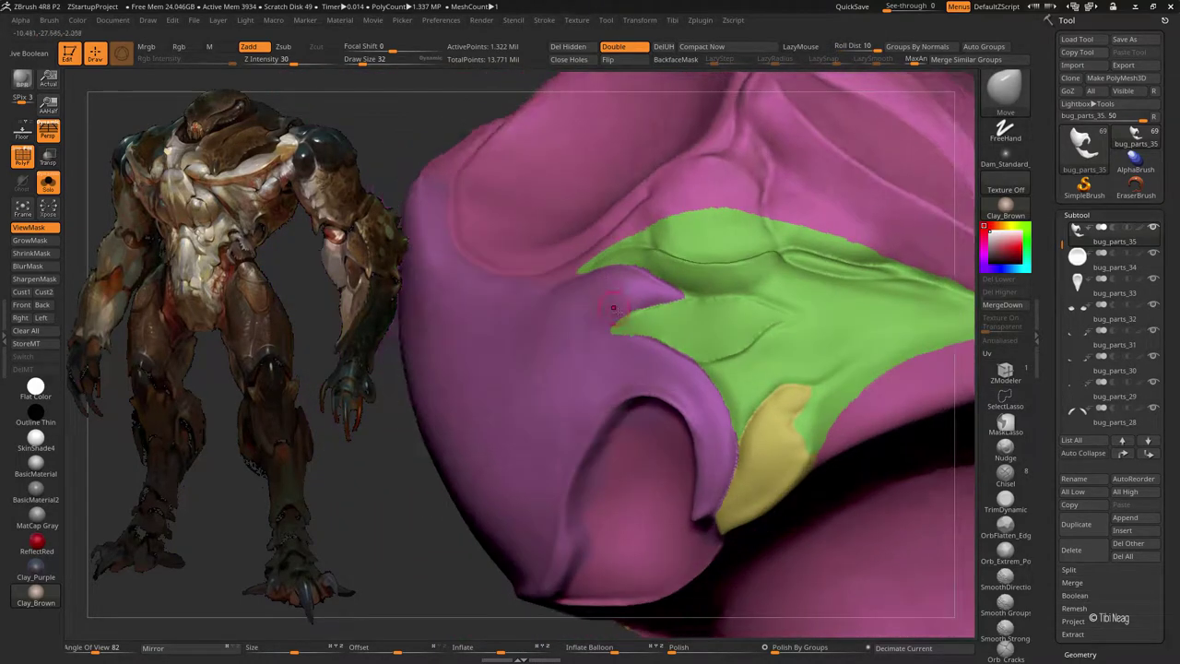
mouse_move(613, 307)
right_mouse_down()
mouse_move(493, 343)
mouse_move(780, 197)
mouse_move(785, 224)
right_mouse_up()
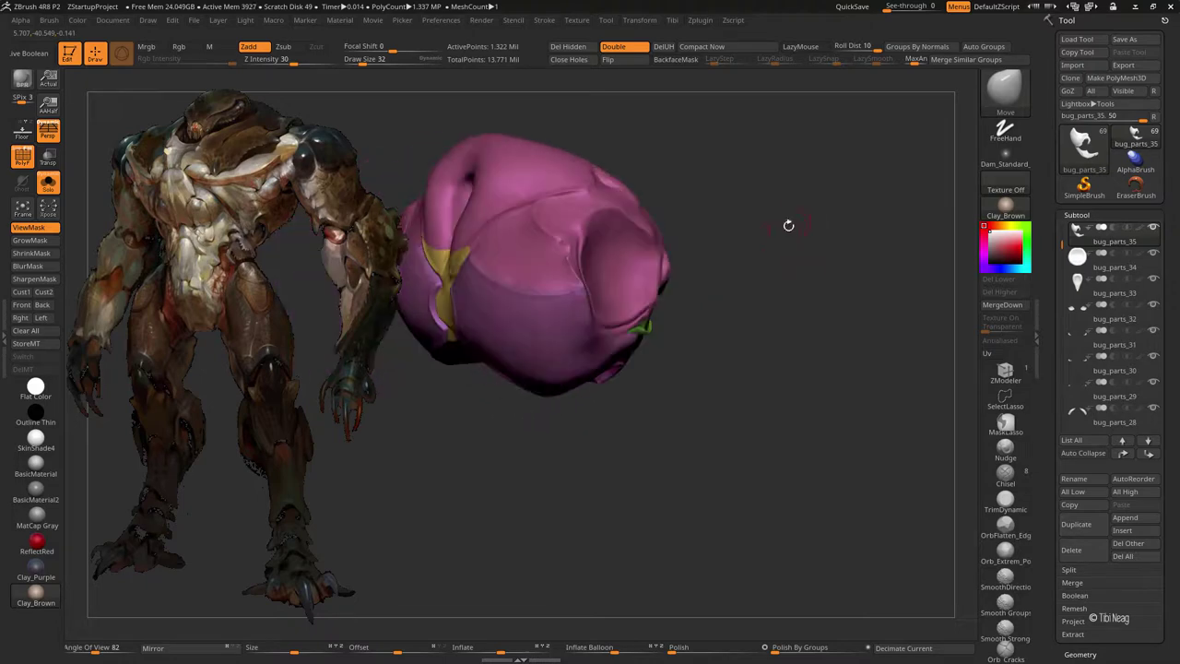
- Split bug_parts_35 into separate subtools with Groups Split
left_click(1068, 569)
left_click(1120, 586)
left_click(971, 606)
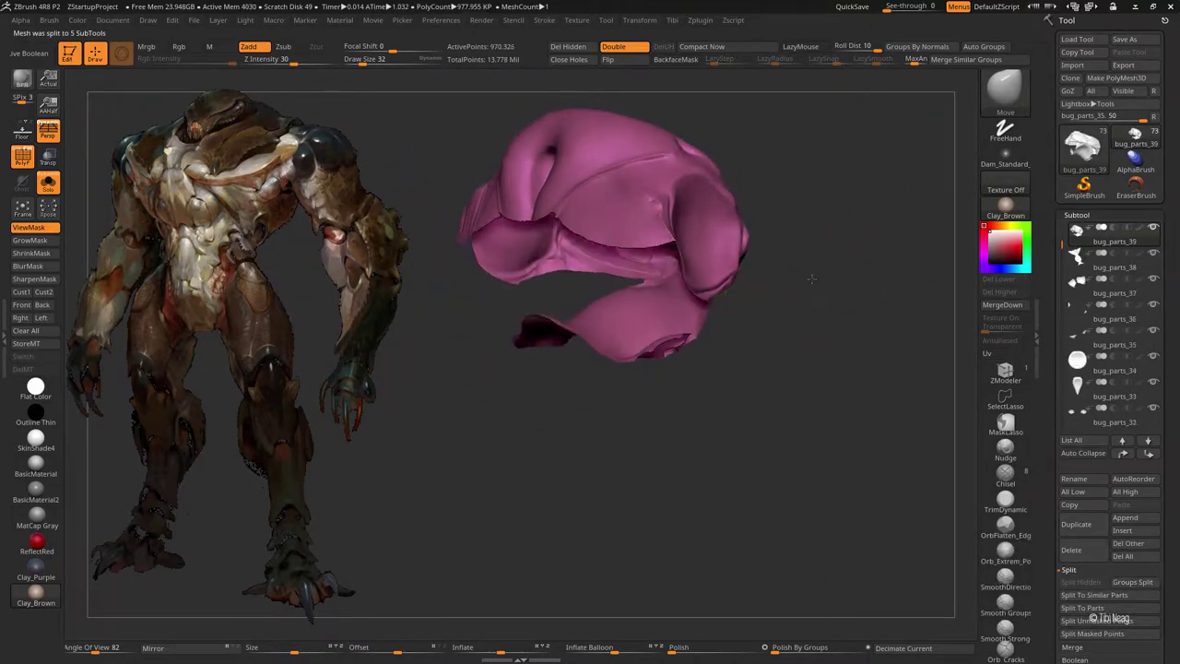
mouse_move(882, 206)
right_mouse_down()
mouse_move(852, 163)
mouse_move(885, 277)
right_mouse_up()
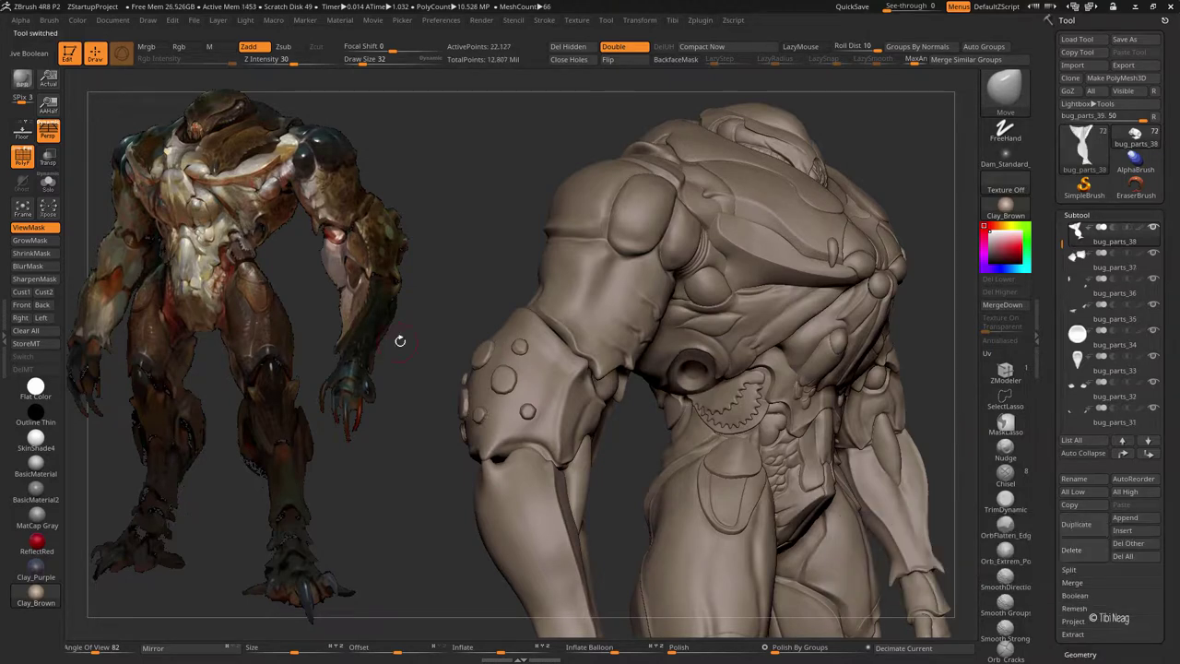
- Solo the yellow bug_parts_38 wedge and lasso-hide its upper part
right_click_drag(400, 338, 734, 341)
key("alt+s")
mouse_move(698, 197)
right_mouse_down("alt")
mouse_move(616, 277)
mouse_move(656, 333)
right_mouse_up("alt")
key("ctrl+shift")
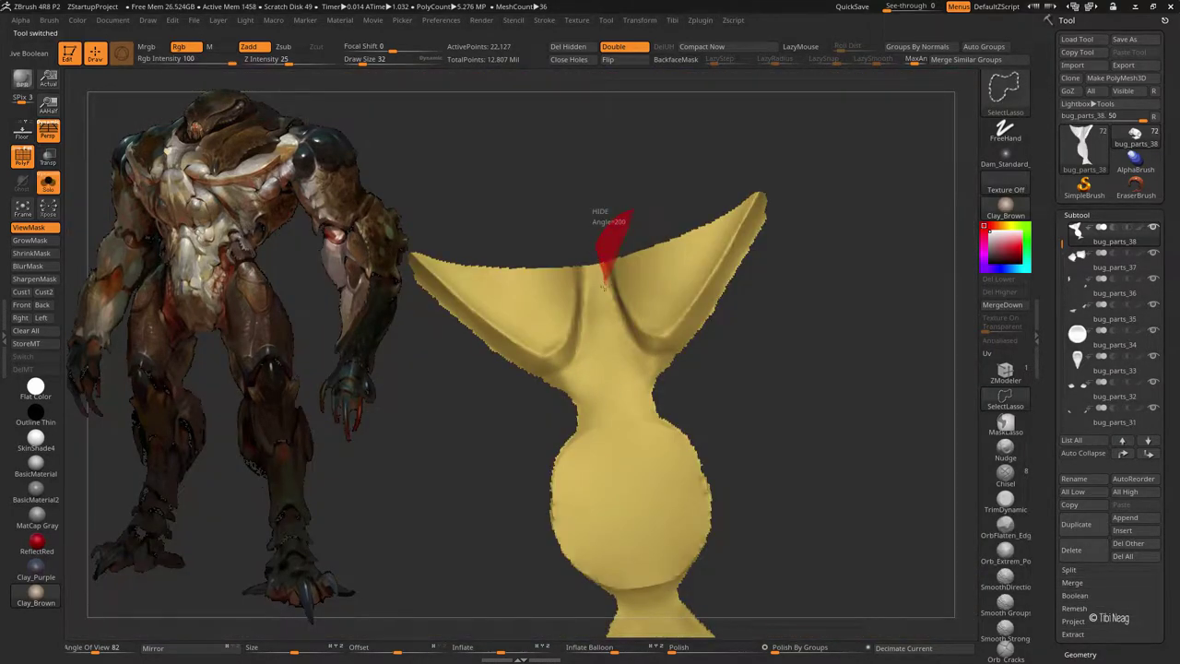
left_click_drag(630, 339, 633, 343)
key("alt+s")
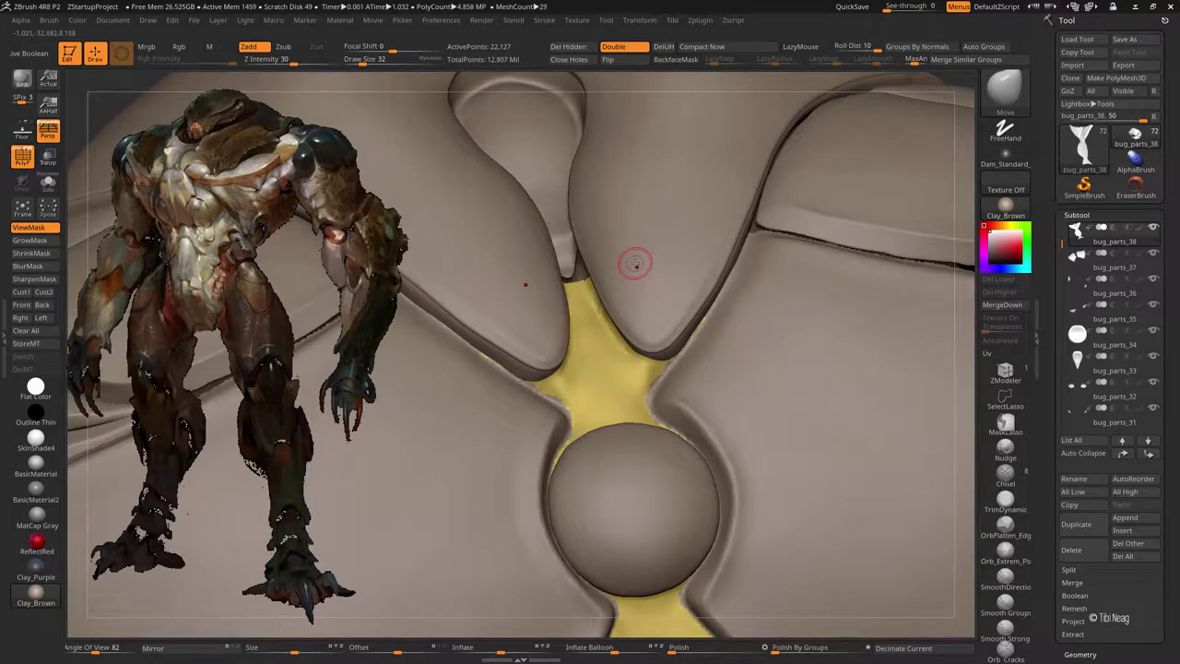
key("alt+s")
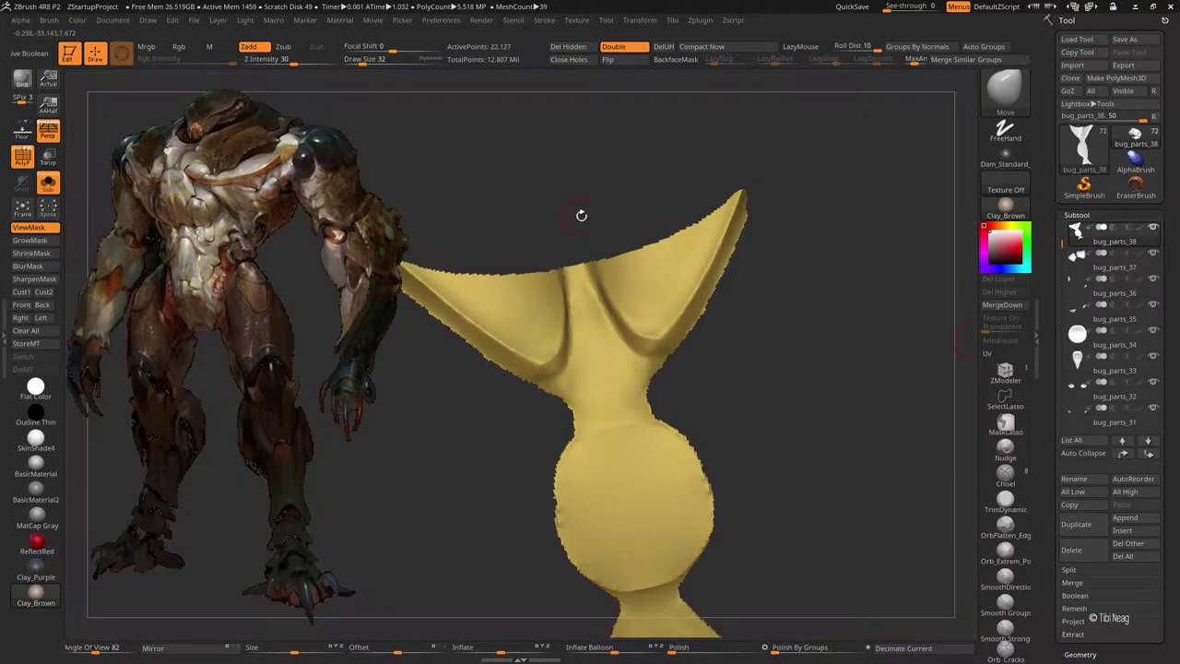
- Bring back the surrounding parts and scroll down to the Geometry DynaMesh settings
scroll(1178, 388, "down", 3)
key("f")
key("alt+s")
scroll(1106, 368, "down", 5)
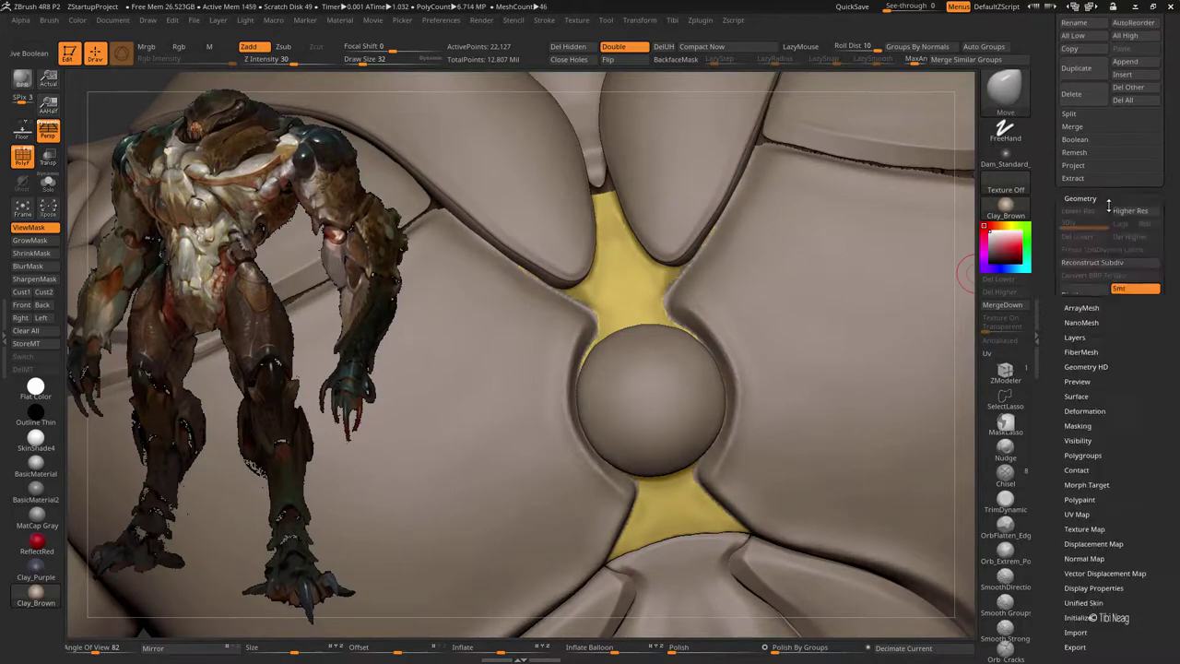
- Rebuild bug_parts_38 with Panel Loops: Thickness 0.2441, Polish 0, Bevel 0, Elevation -100
key("alt+s")
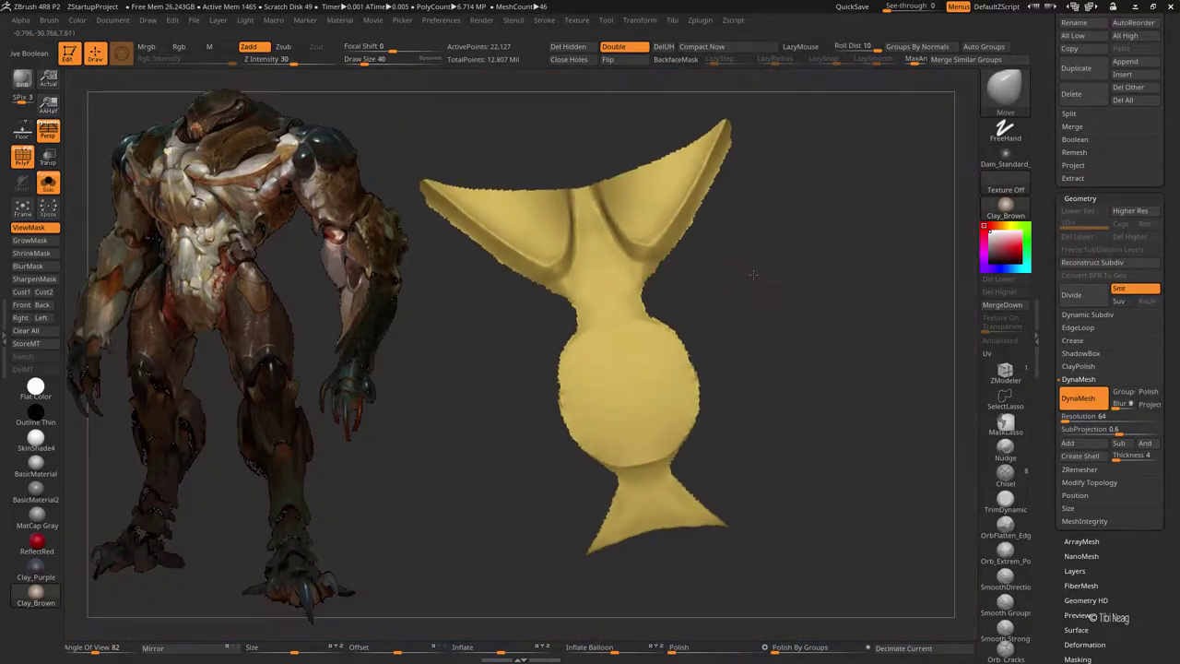
left_click(1079, 379)
left_click(1078, 327)
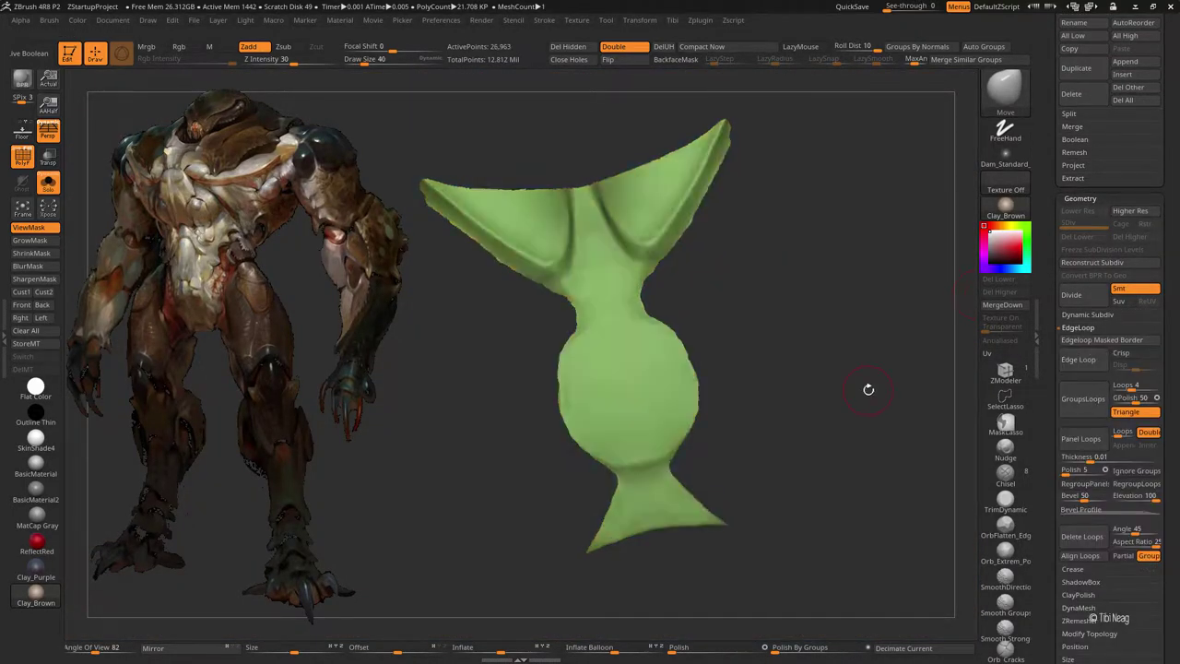
left_click_drag(867, 390, 841, 387)
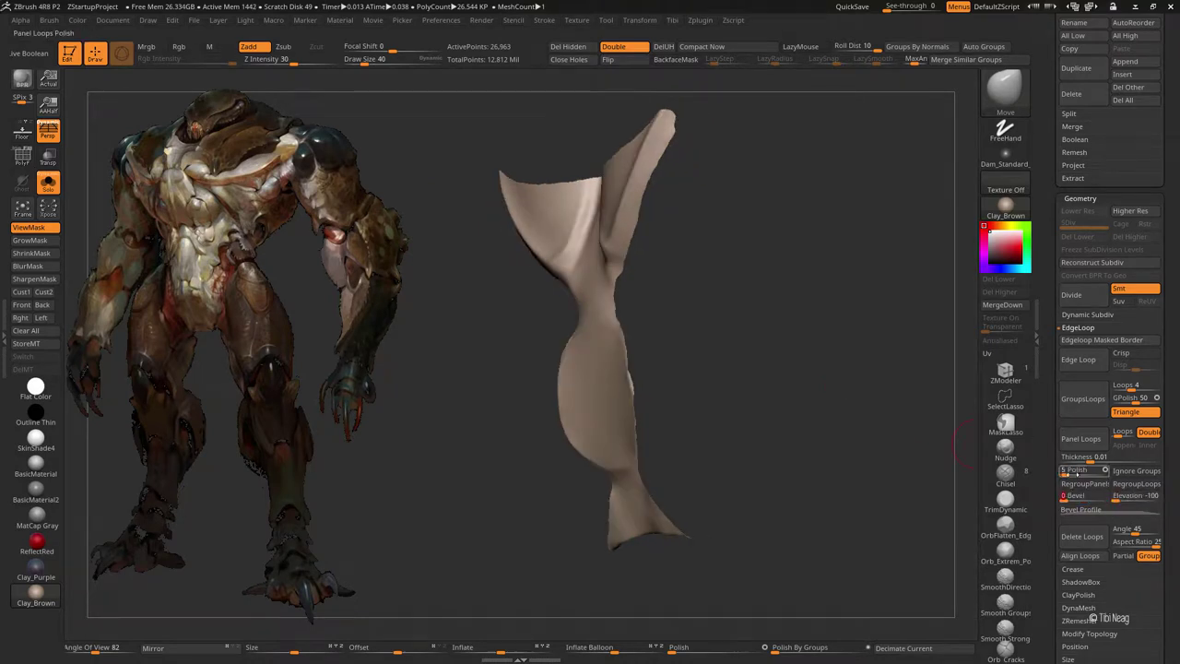
key("Return")
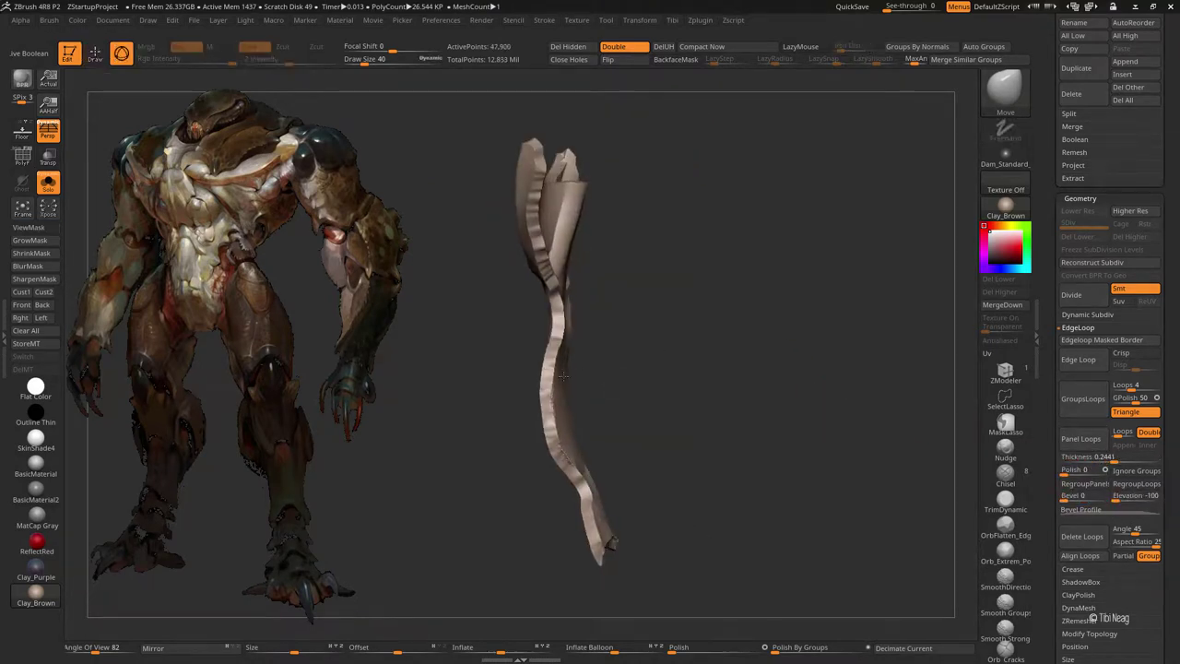
left_click_drag(778, 361, 682, 402)
left_click(122, 55)
key("q")
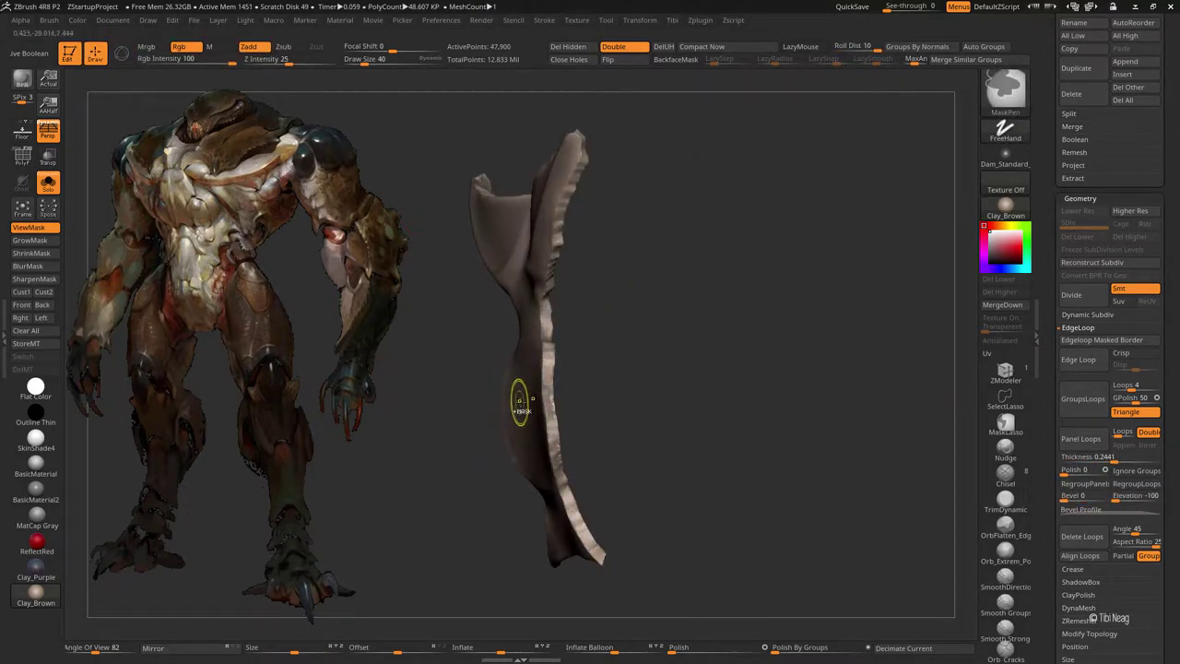
left_click_drag(519, 400, 130, 341)
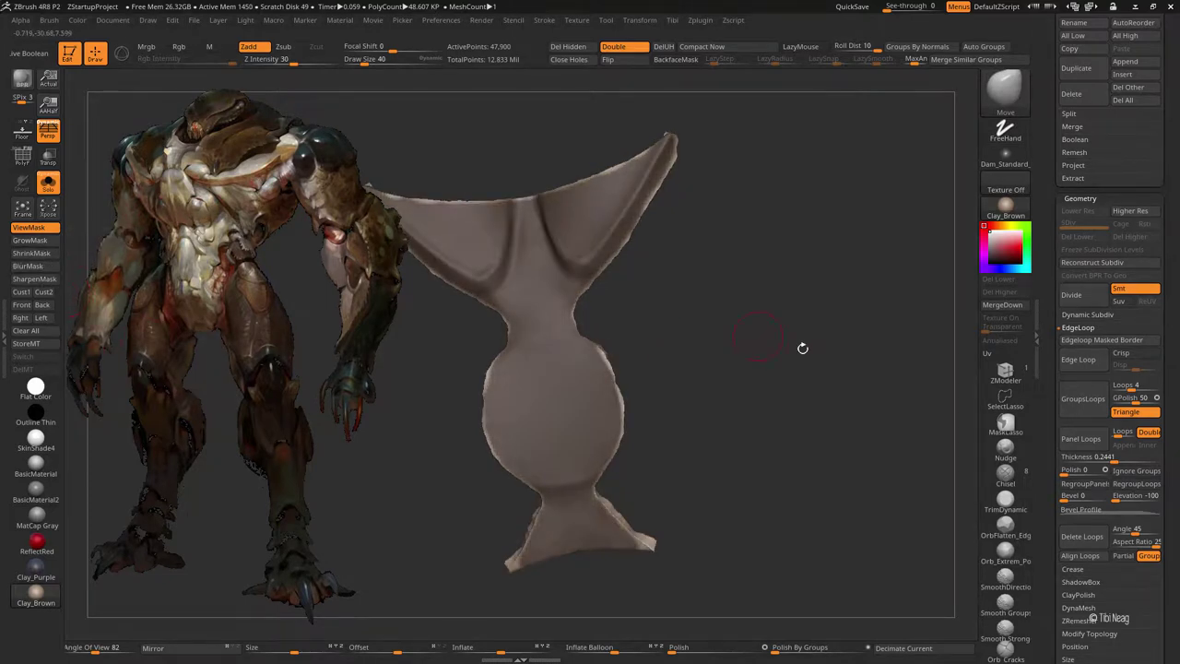
- Polish the sternum panel's surface smooth and sculpt along its lower edge
left_click_drag(802, 345, 725, 345)
left_click_drag(754, 647, 685, 611)
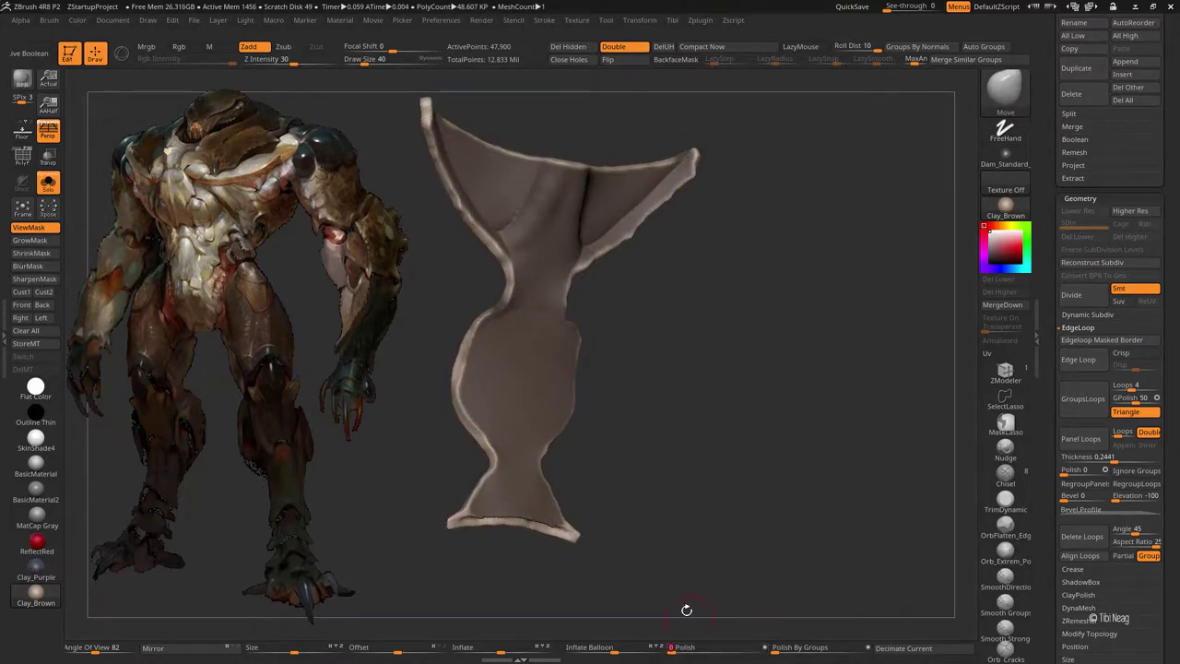
mouse_move(670, 427)
left_mouse_down()
mouse_move(516, 419)
mouse_move(822, 230)
left_mouse_up()
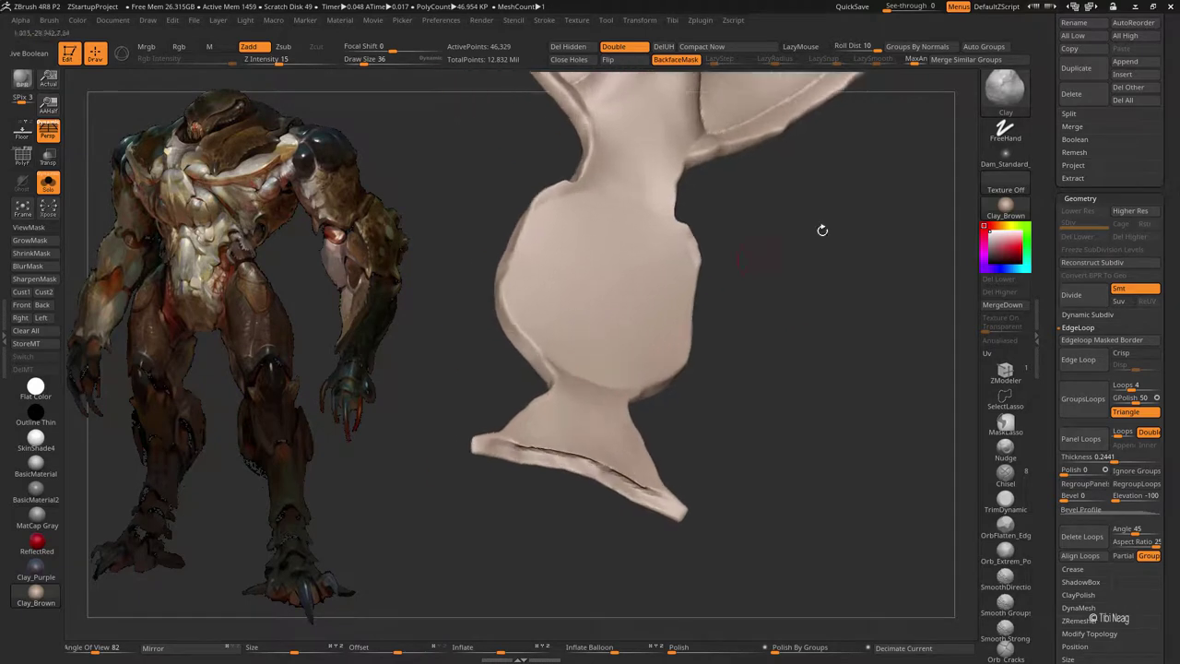
left_click_drag(545, 447, 561, 446)
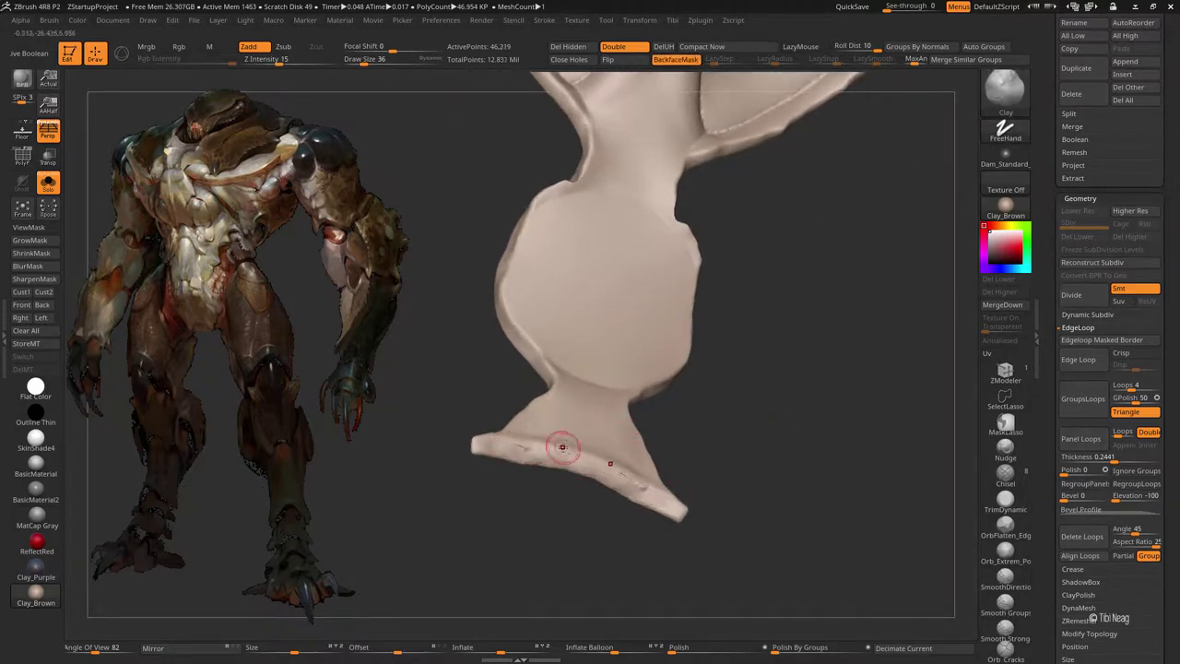
mouse_move(649, 499)
left_mouse_down()
mouse_move(798, 403)
mouse_move(766, 305)
mouse_move(818, 375)
left_mouse_up()
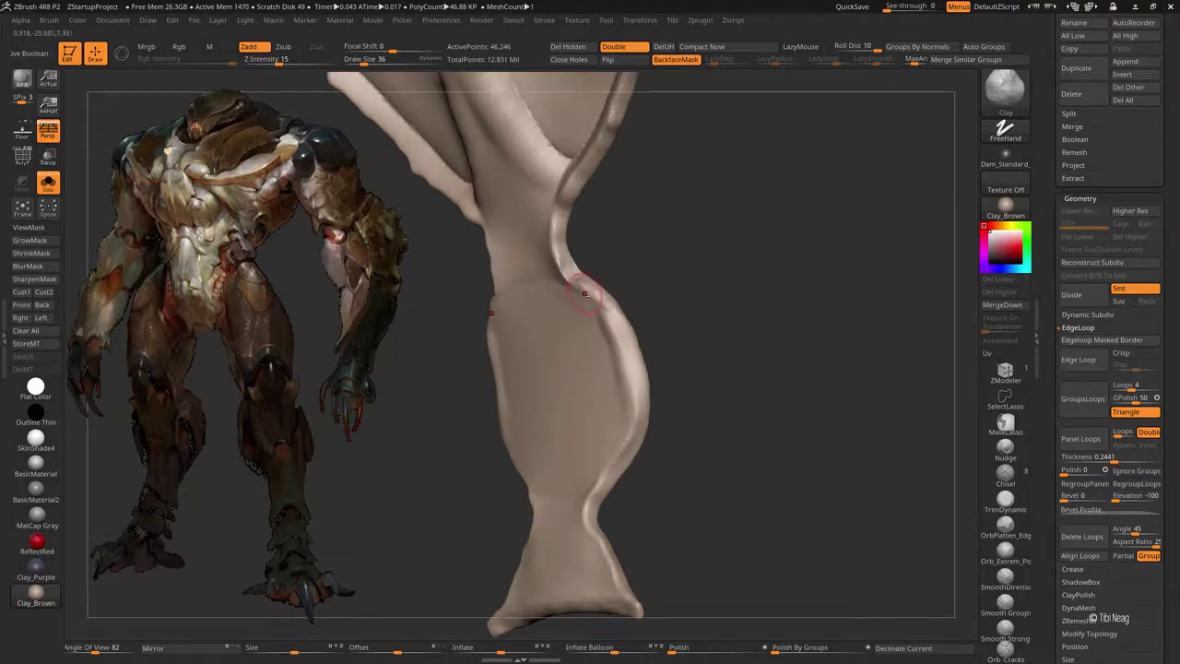
mouse_move(585, 293)
left_mouse_down()
mouse_move(477, 342)
mouse_move(607, 419)
left_mouse_up()
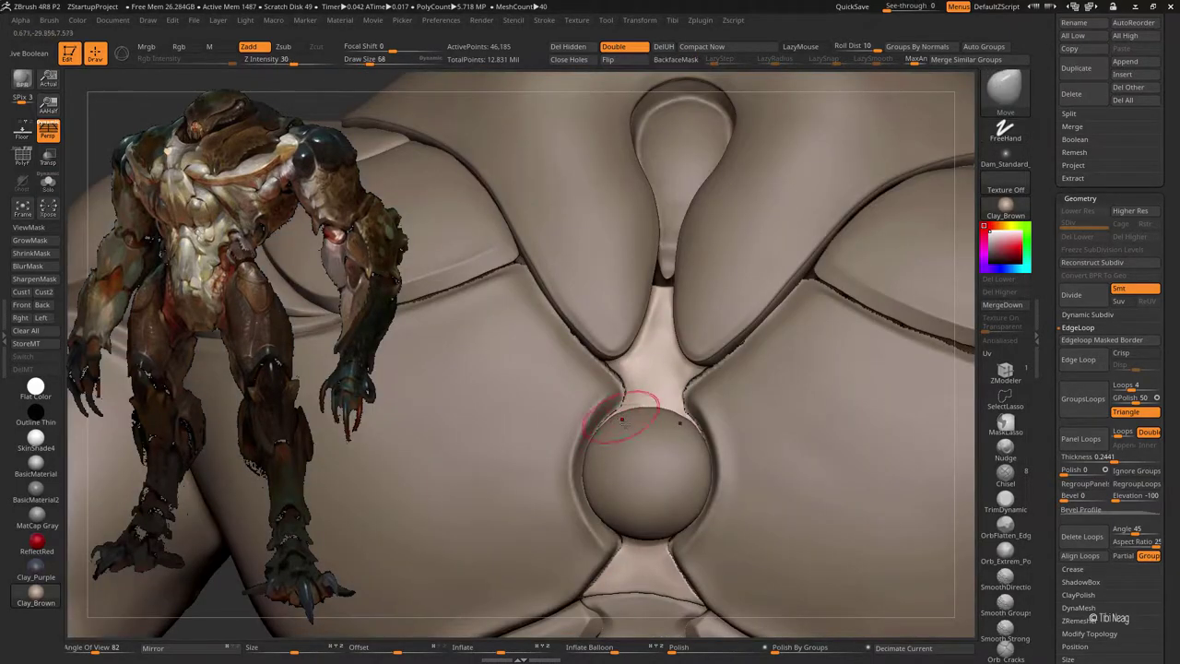
- Toggle Solo and Dynamic Subdiv to check the panel's smoothed shape against the chest
key("ctrl+shift+s")
key("ctrl+shift+s")
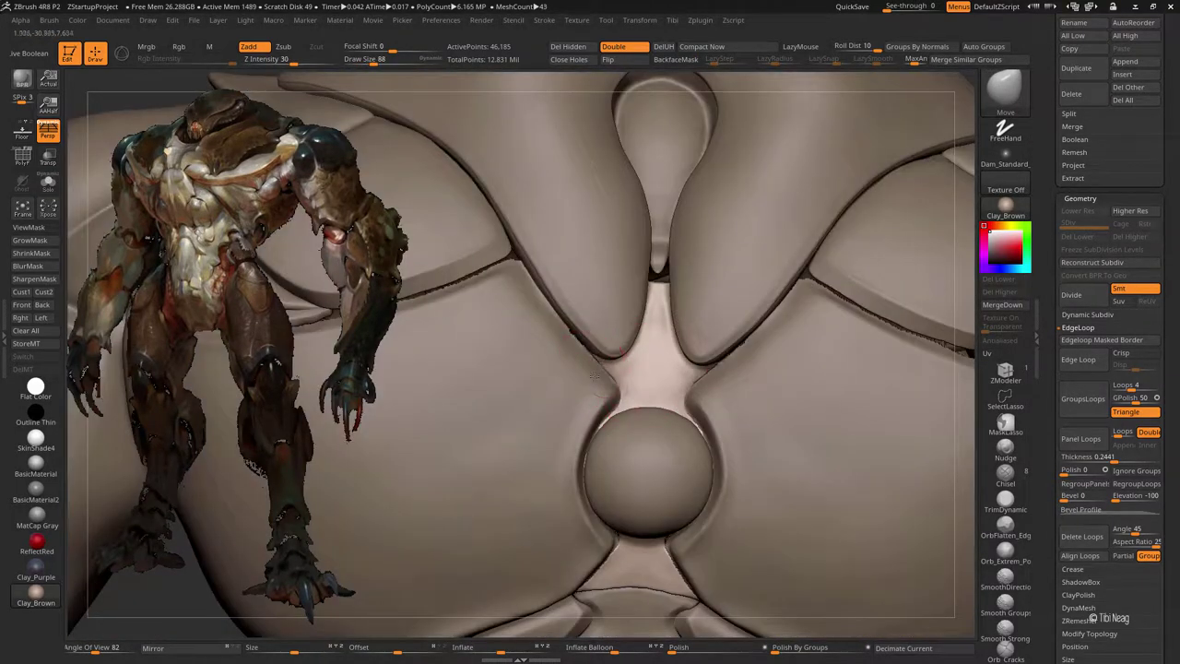
key("d")
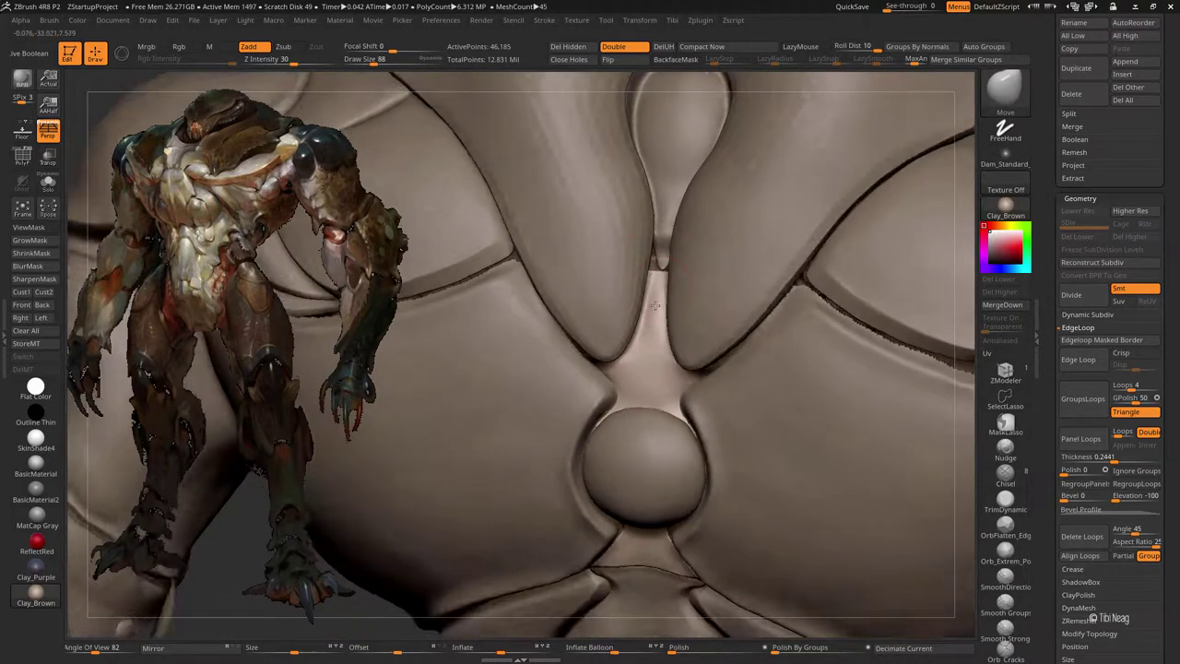
key("shift+d")
key("ctrl+shift+s")
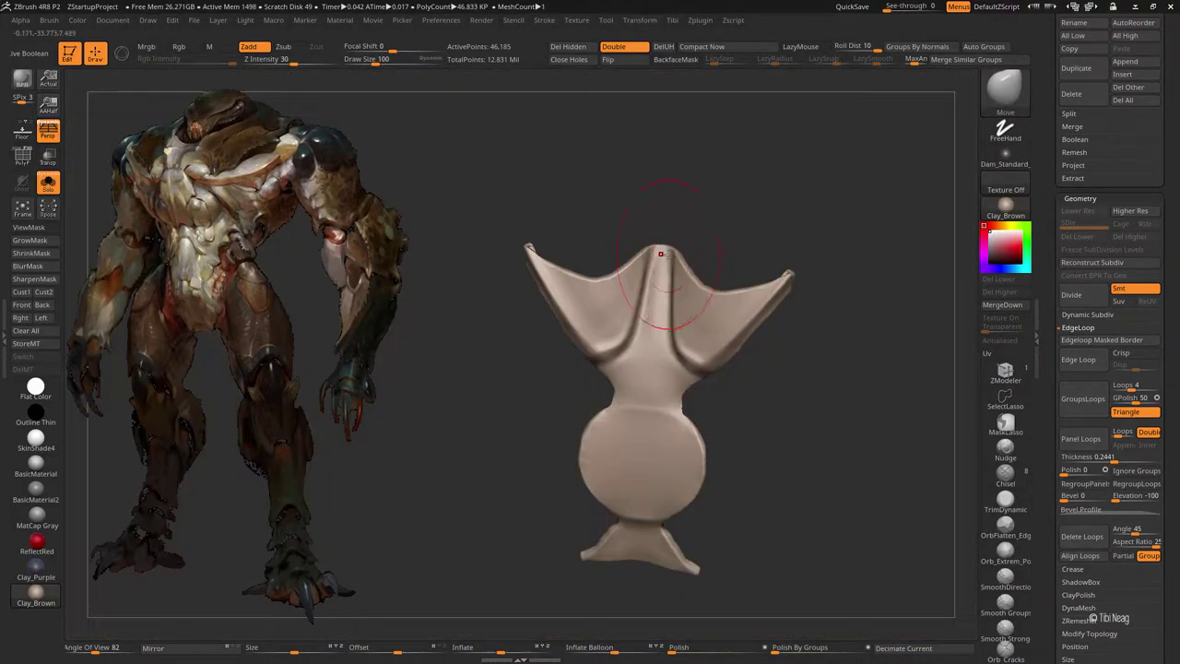
key("ctrl+shift+s")
key("ctrl+shift+s")
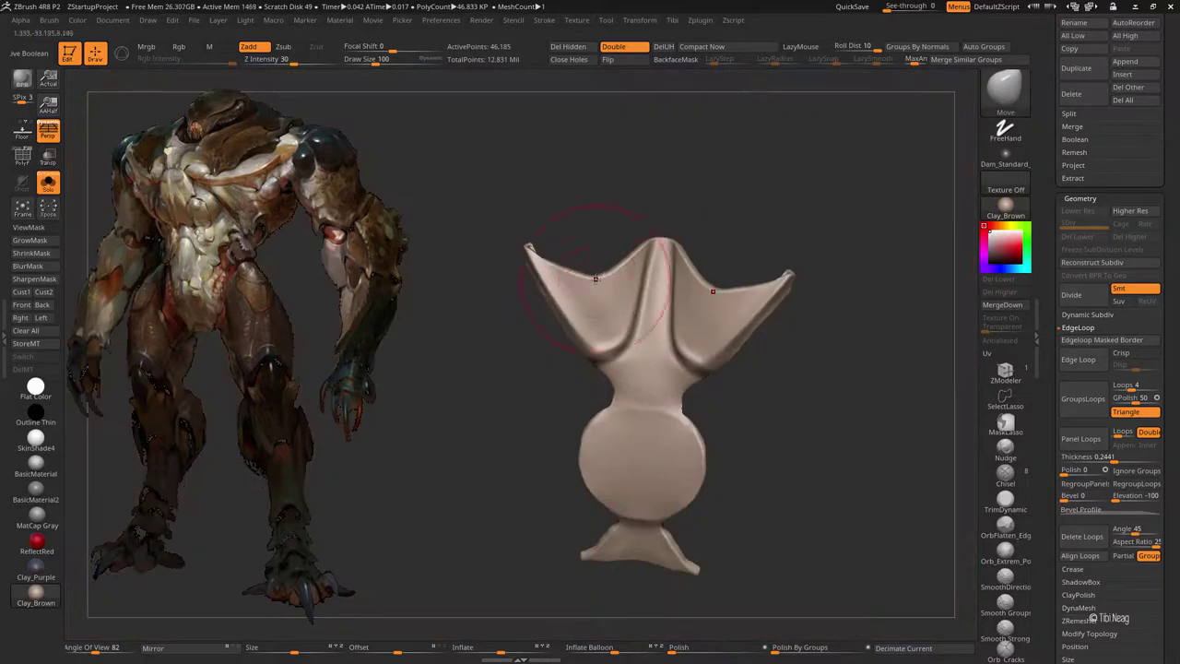
left_click_drag(584, 237, 608, 203)
key("ctrl+shift+s")
key("d")
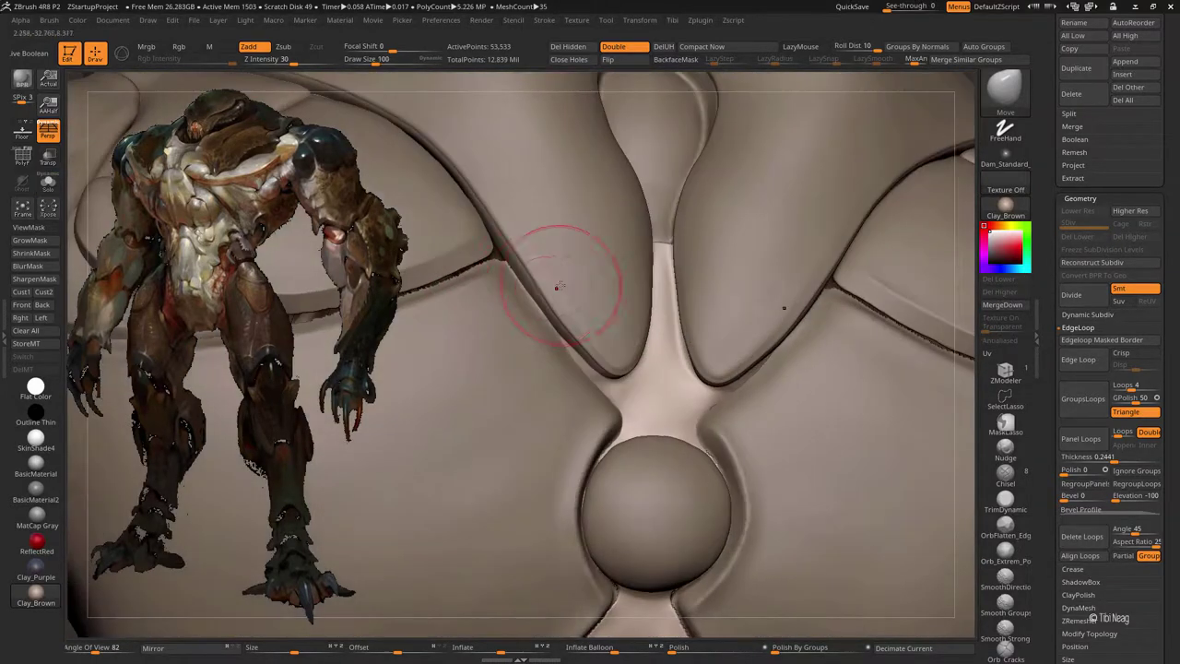
- Inspect the isolated panel's top flanges, then bring all the creature's body parts back into view
left_click_drag(586, 262, 554, 338)
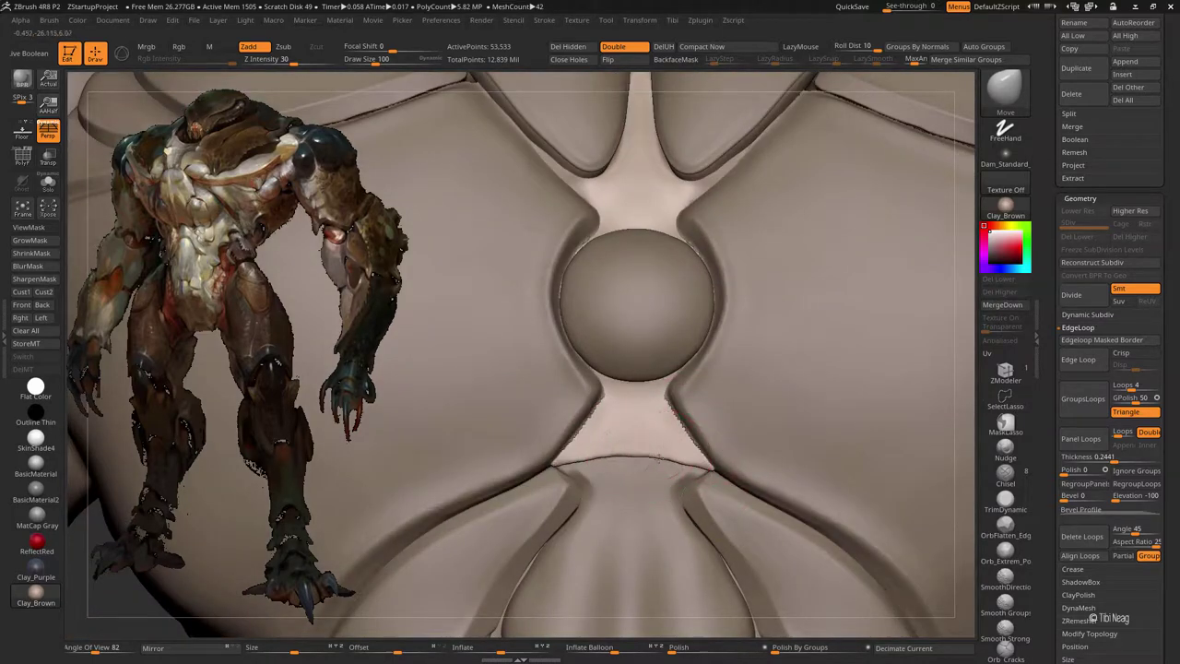
key("ctrl+shift+s")
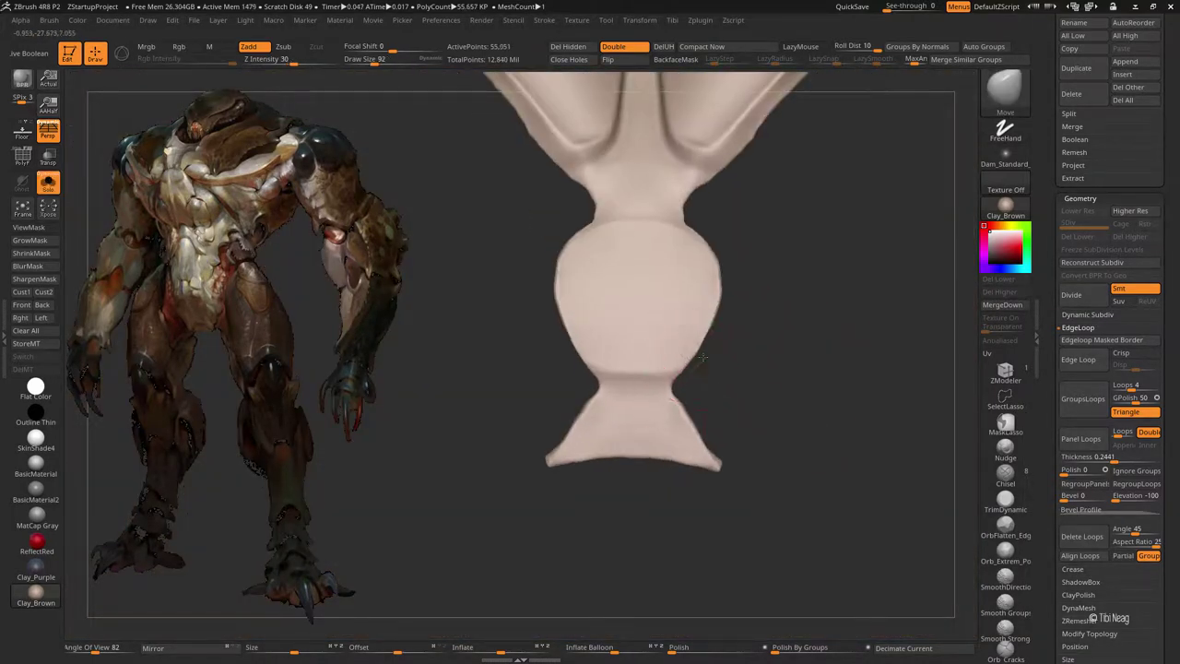
left_click_drag(811, 271, 680, 283, "shift")
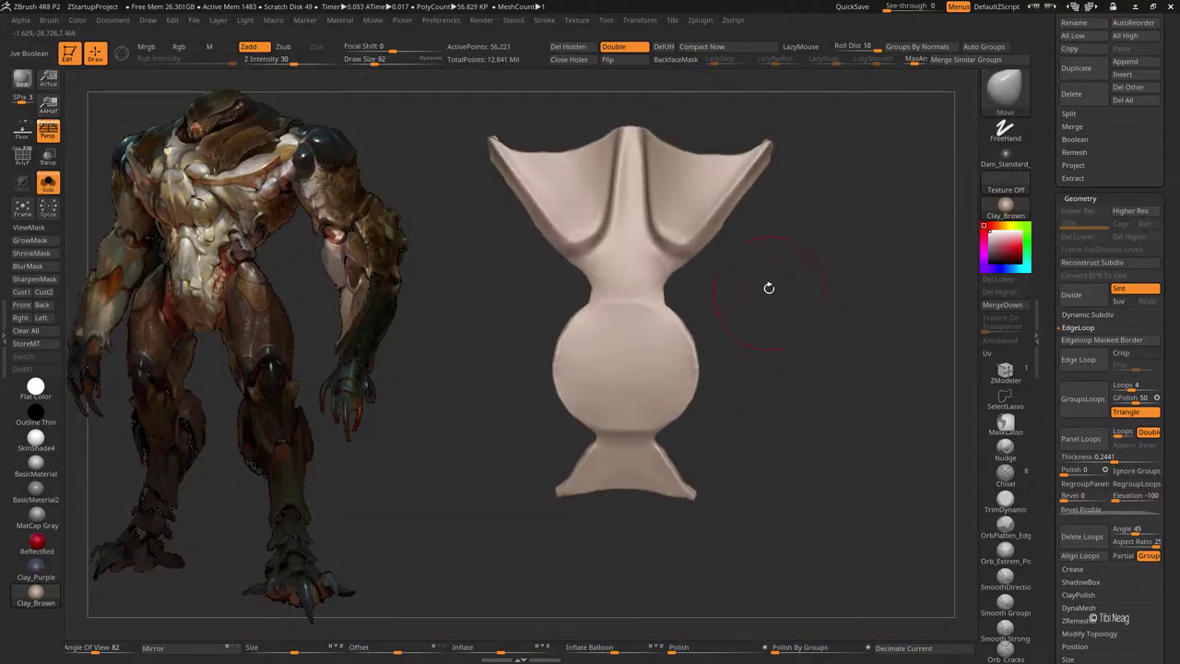
key("ctrl+shift+s")
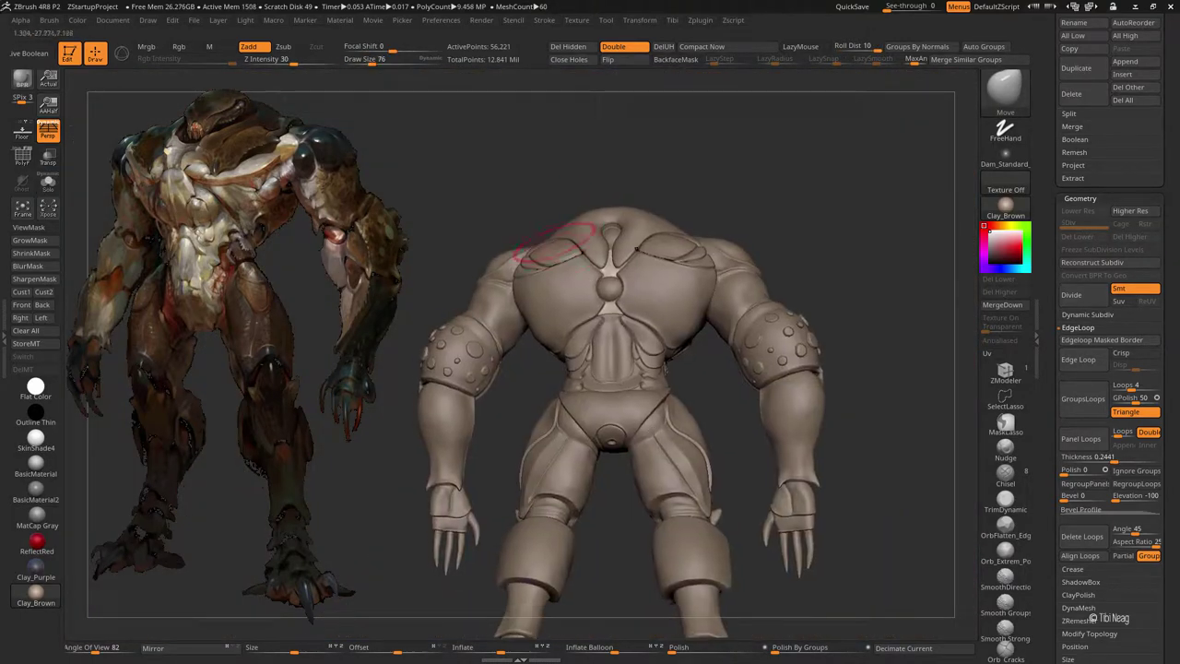
scroll(649, 369, "up", 5)
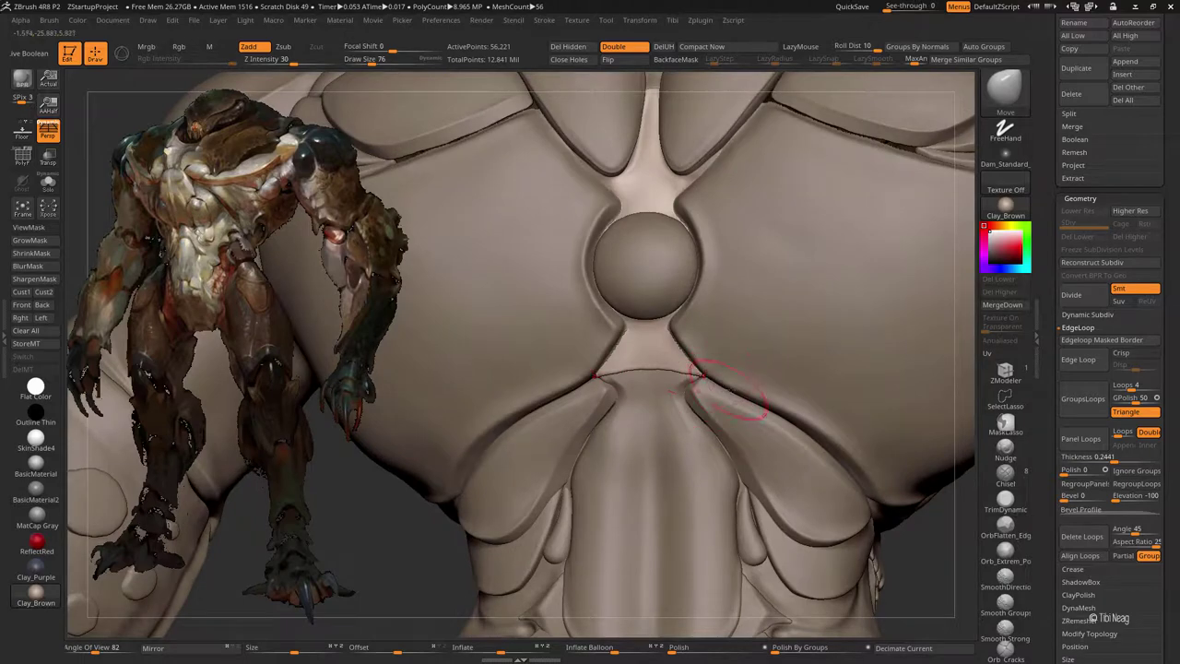
scroll(996, 304, "up", 5)
- Merge the sternum panel down into the central chest plate with MergeDown
left_click(678, 458, "alt")
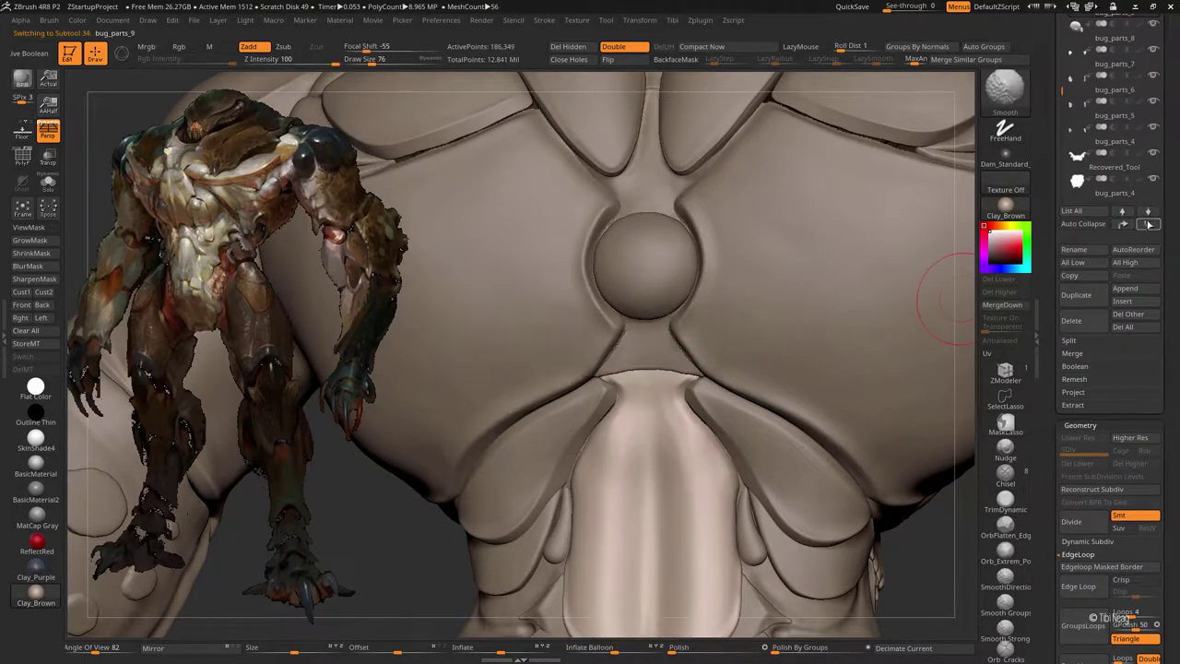
left_click(1072, 353)
left_click(1074, 366)
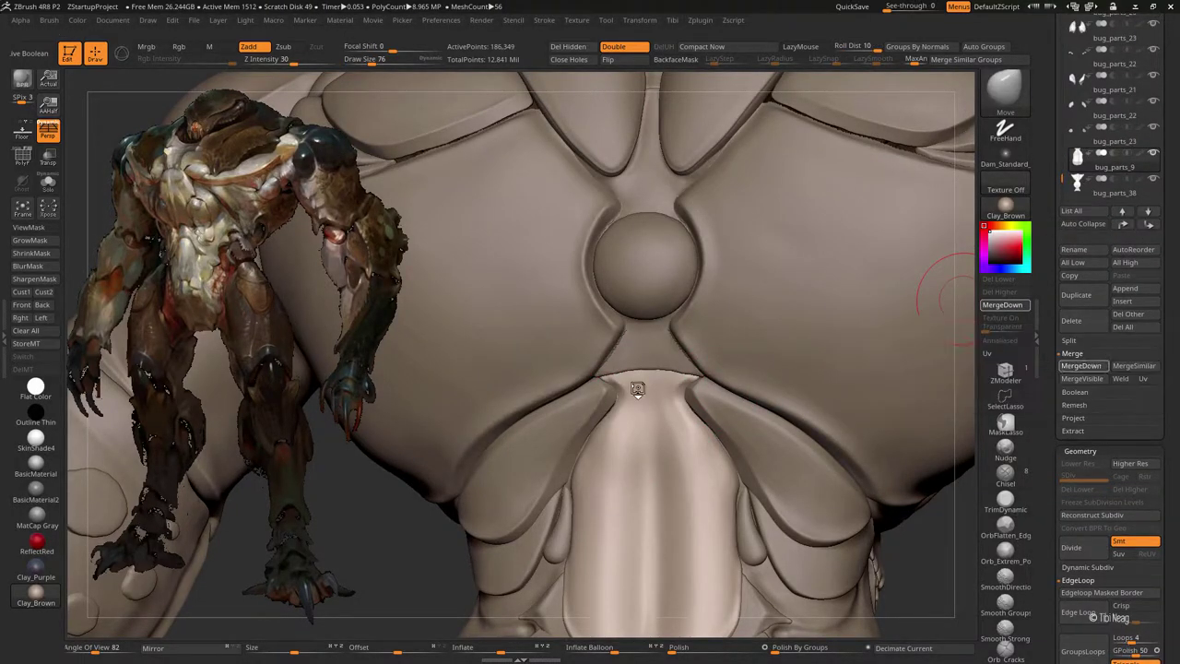
- Isolate the merged piece and smooth the seam ridge where the two parts join
key("b")
key("i")
key("n")
mouse_move(605, 303)
left_mouse_down()
mouse_move(796, 229)
mouse_move(740, 261)
mouse_move(734, 337)
mouse_move(817, 286)
left_mouse_up()
left_click_drag(682, 328, 549, 350, "shift")
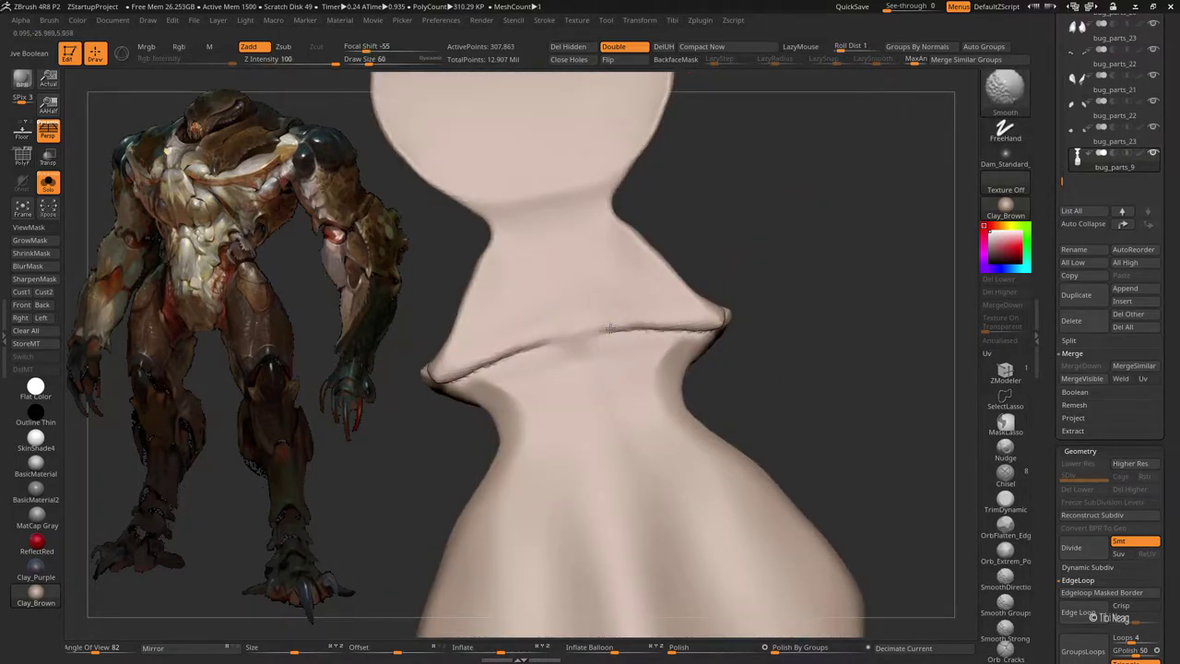
left_click_drag(461, 379, 678, 332, "shift")
- Reshape and smooth the narrow neck and both side bulges with Clay and smoothing strokes
key("b")
key("c")
key("l")
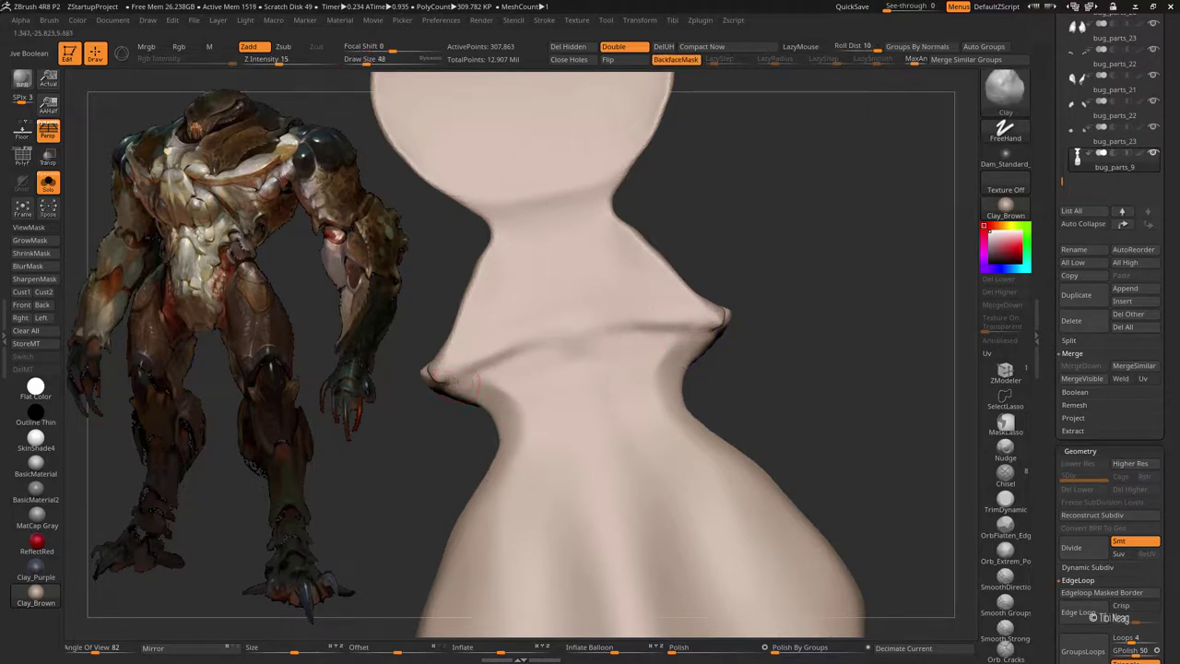
key("shift")
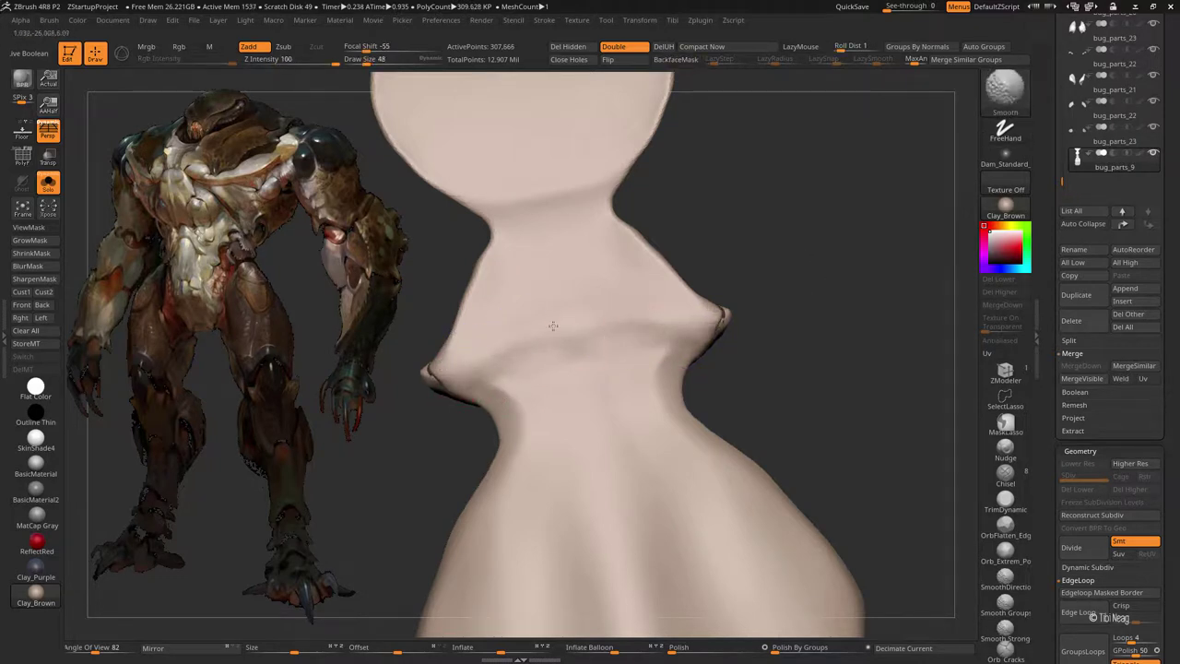
left_click_drag(811, 250, 570, 320, "shift")
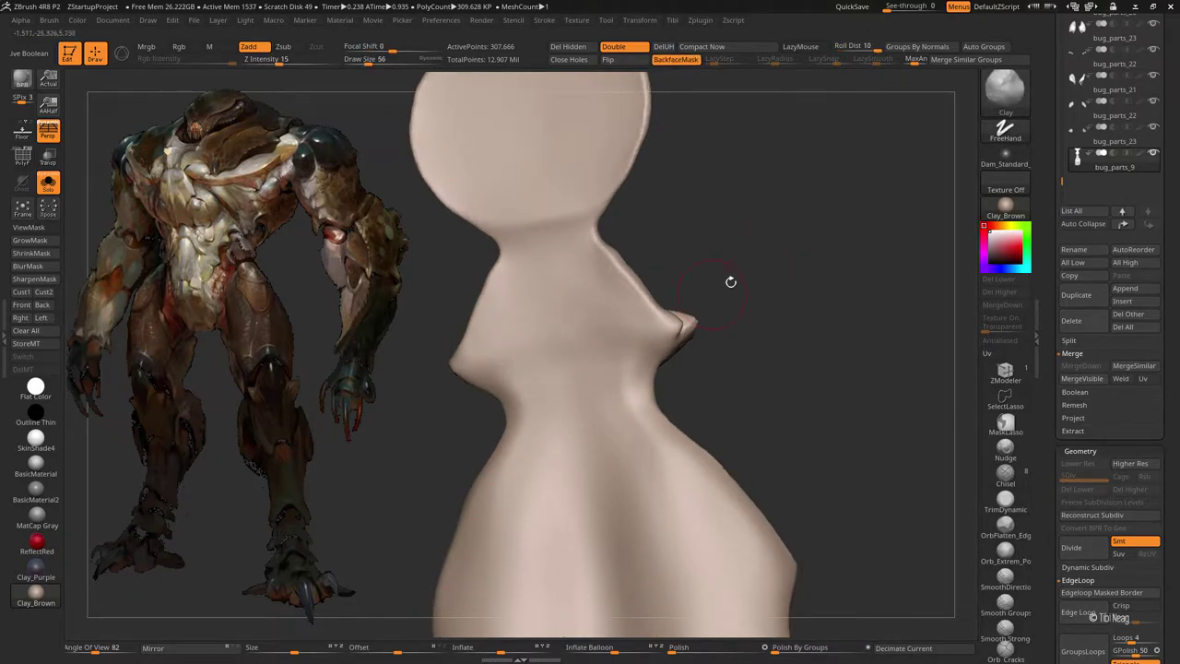
left_click_drag(730, 282, 465, 378)
left_click_drag(768, 244, 458, 375)
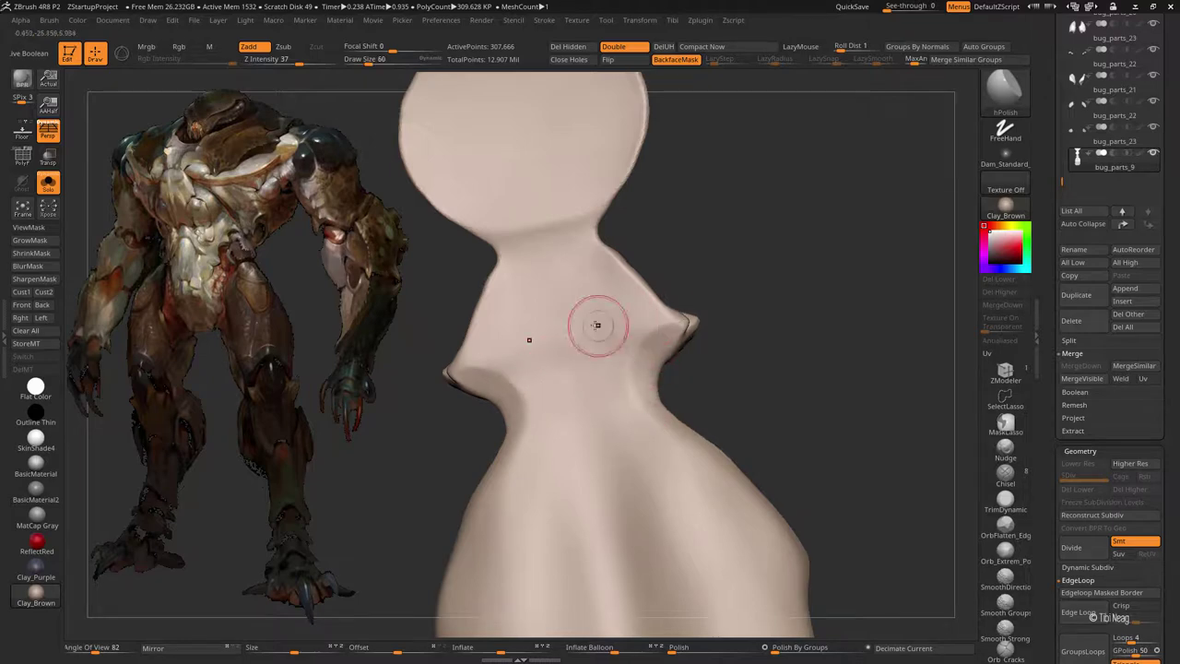
left_click_drag(597, 325, 521, 345, "shift")
left_click_drag(580, 311, 642, 371, "shift")
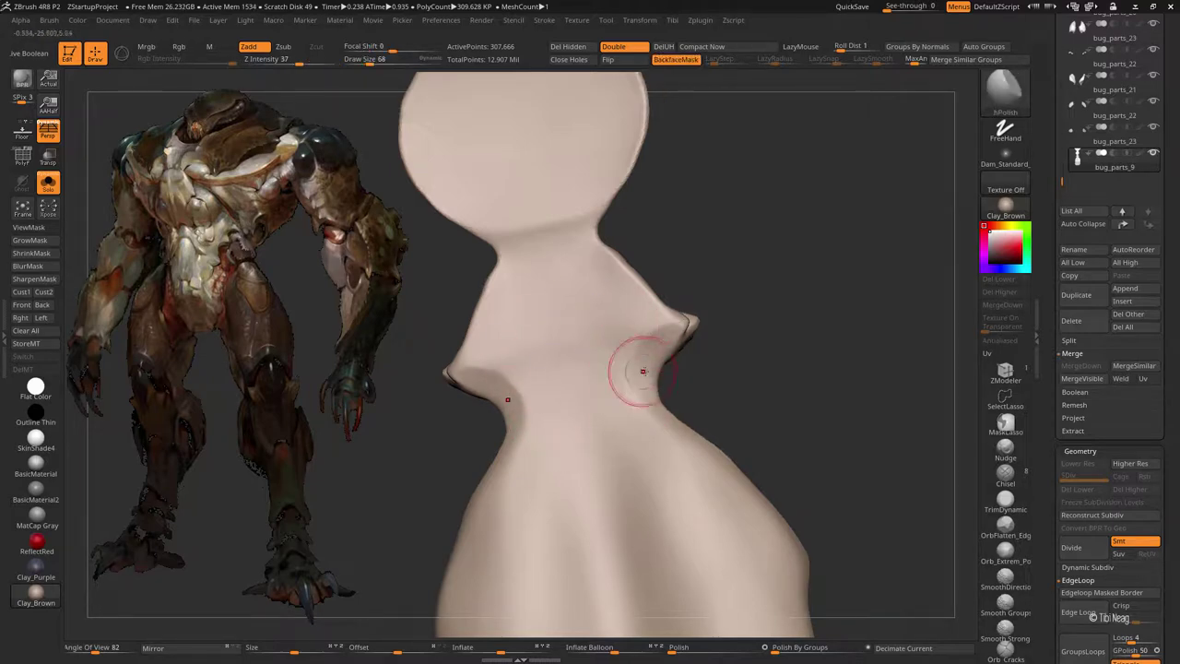
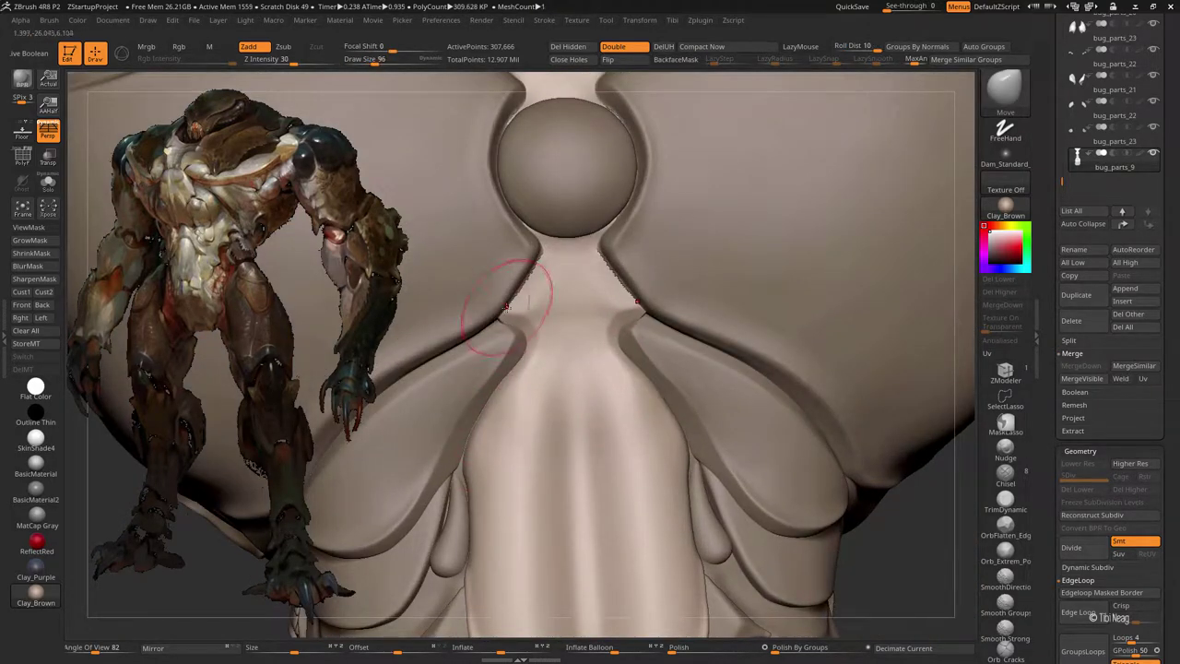
- Reshape the neck-junction folds with a smaller Move brush, toggling Solo to check the chest piece
mouse_move(503, 455)
right_mouse_down()
mouse_move(515, 360)
mouse_move(503, 362)
right_mouse_up()
key("alt+s")
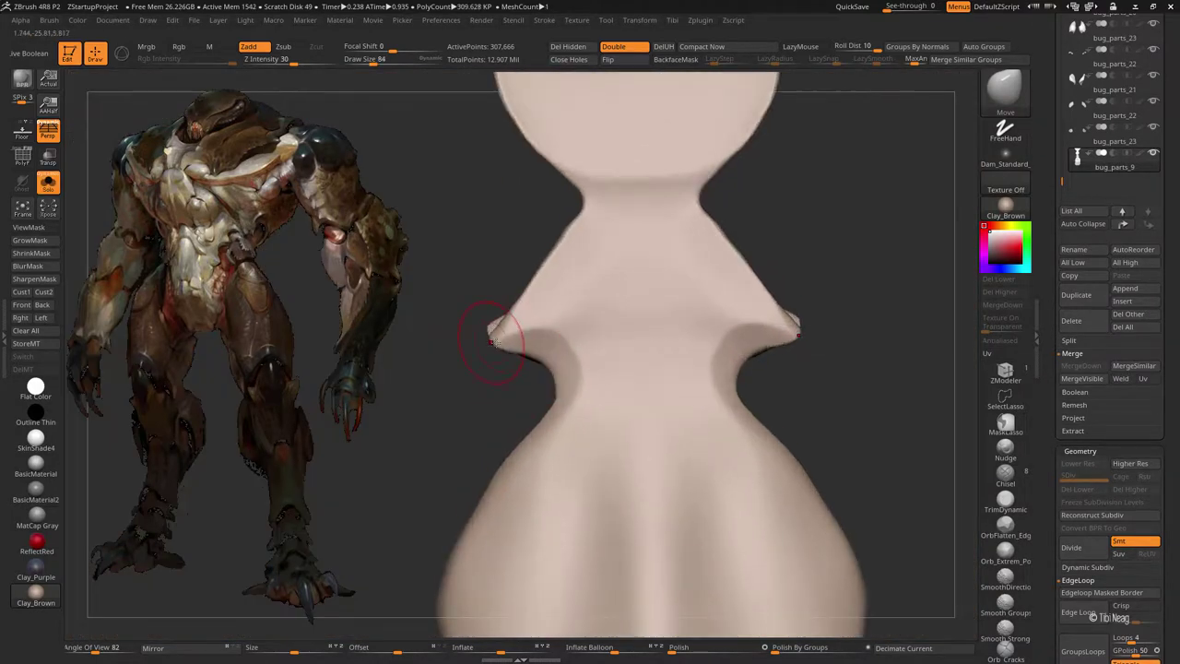
key("alt+s")
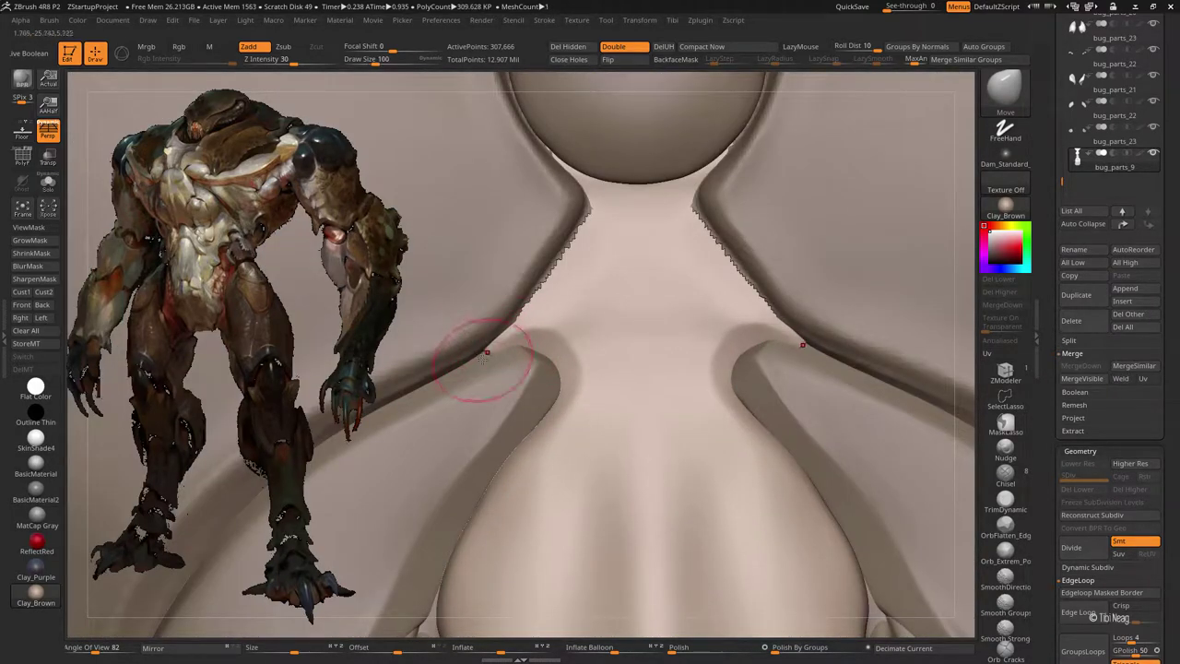
key("bracketleft")
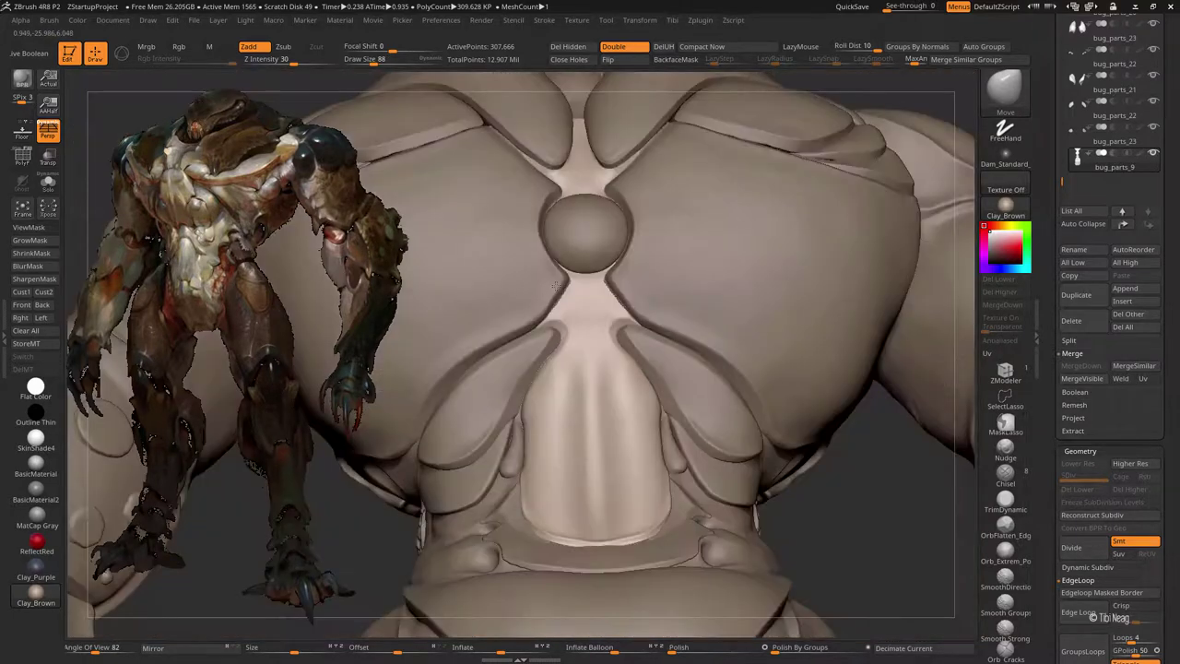
mouse_move(559, 315)
right_mouse_down("alt")
mouse_move(567, 443)
mouse_move(607, 408)
right_mouse_up("alt")
- Pull the side flap beside the torso plate outward and smooth the chest fold edge at size 67
key("bracketright")
key("bracketright")
key("bracketright")
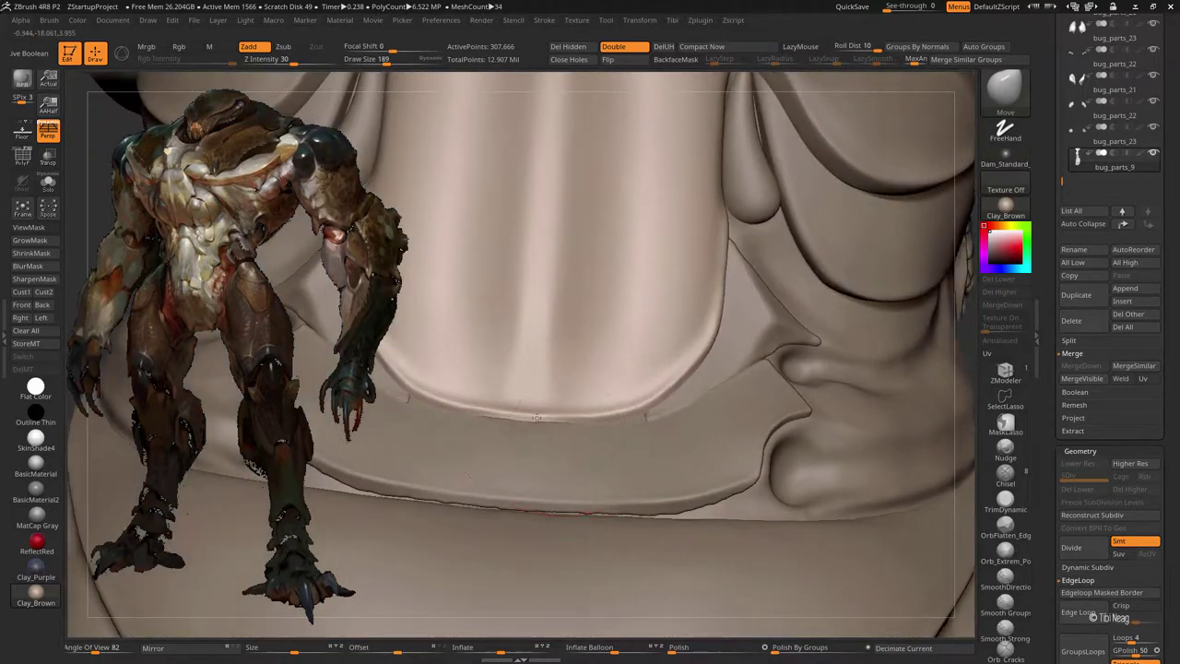
right_click_drag(598, 421, 711, 342)
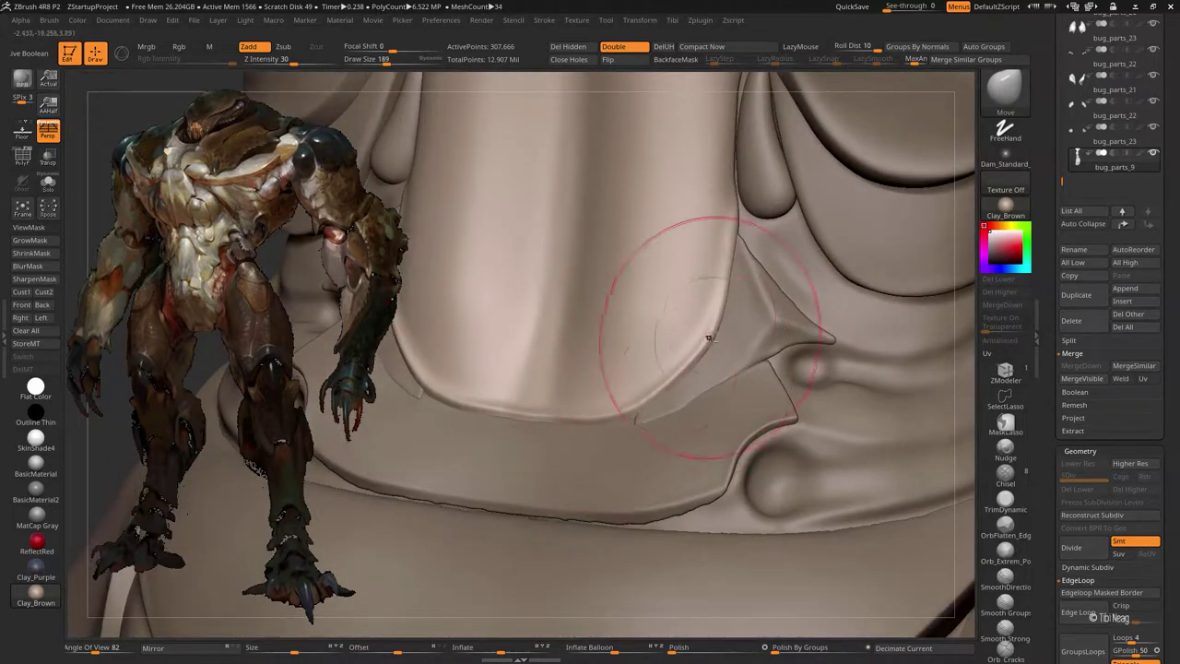
mouse_move(729, 222)
right_mouse_down()
mouse_move(724, 263)
mouse_move(700, 295)
mouse_move(627, 276)
right_mouse_up()
right_click(627, 276)
left_click_drag(728, 211, 664, 212)
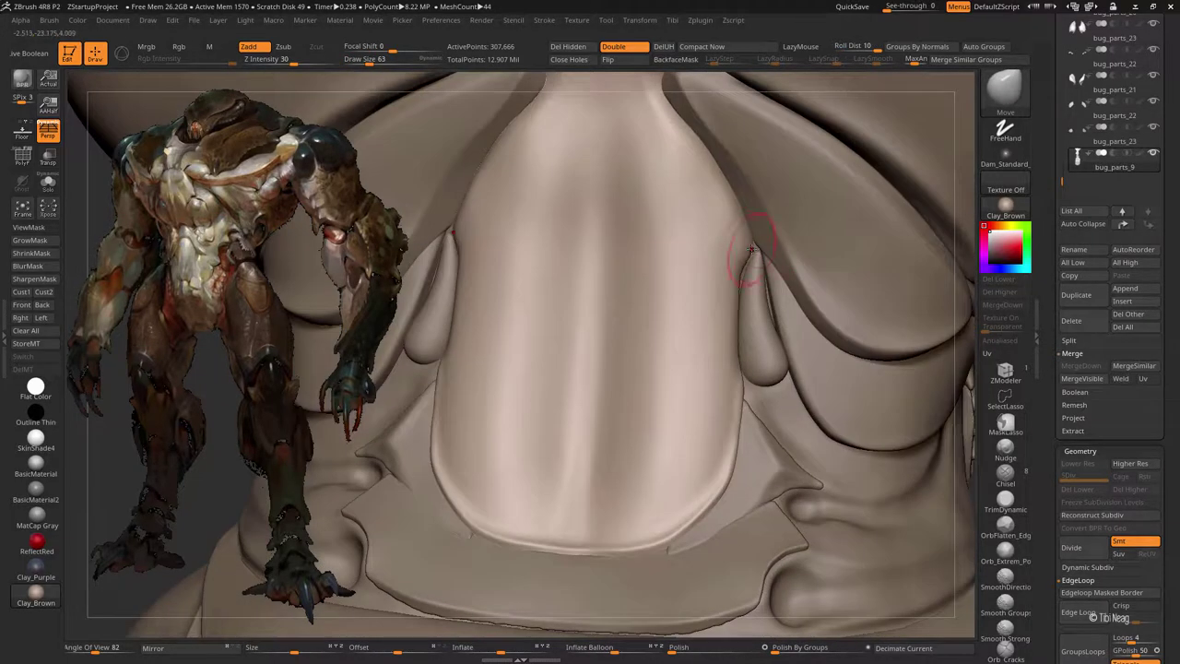
key("shift")
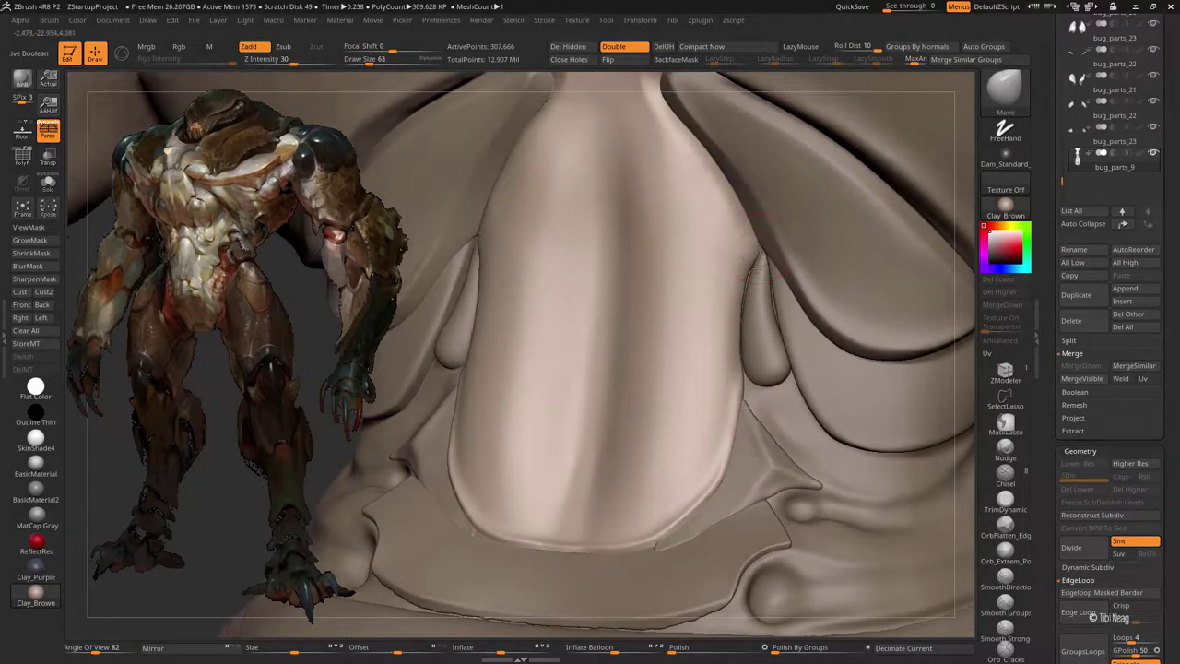
right_click_drag(737, 263, 743, 224)
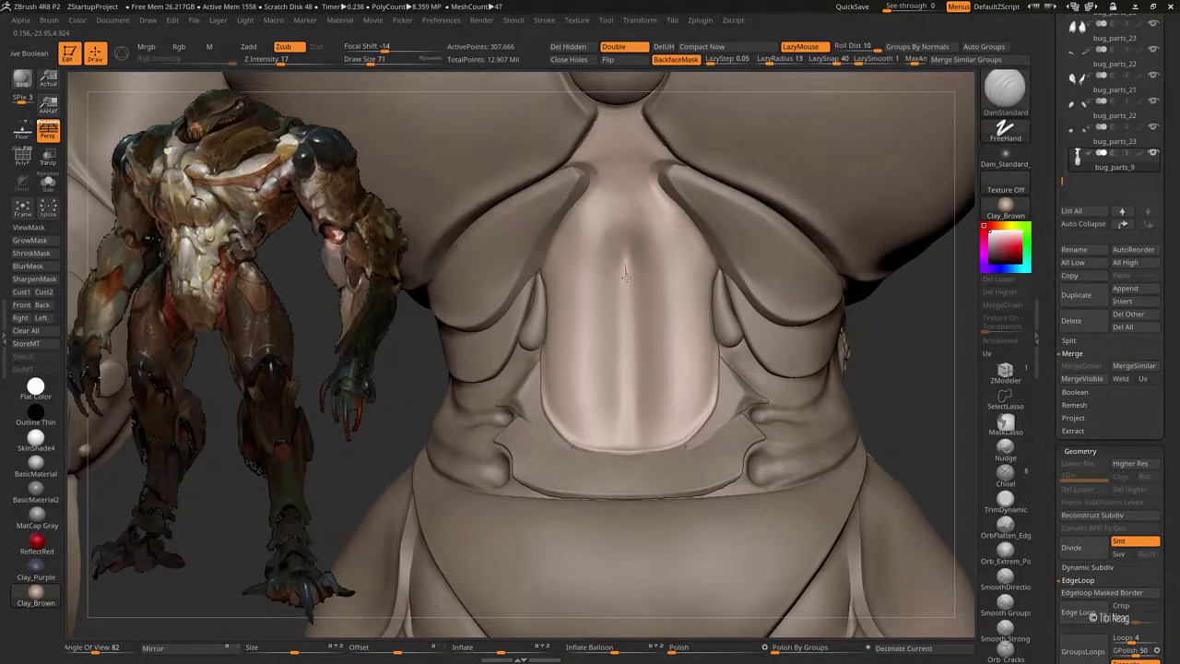
- Carve a crease down the chest centre with DamStandard, then build up the plate with the Clay brush
left_click_drag(629, 387, 627, 421)
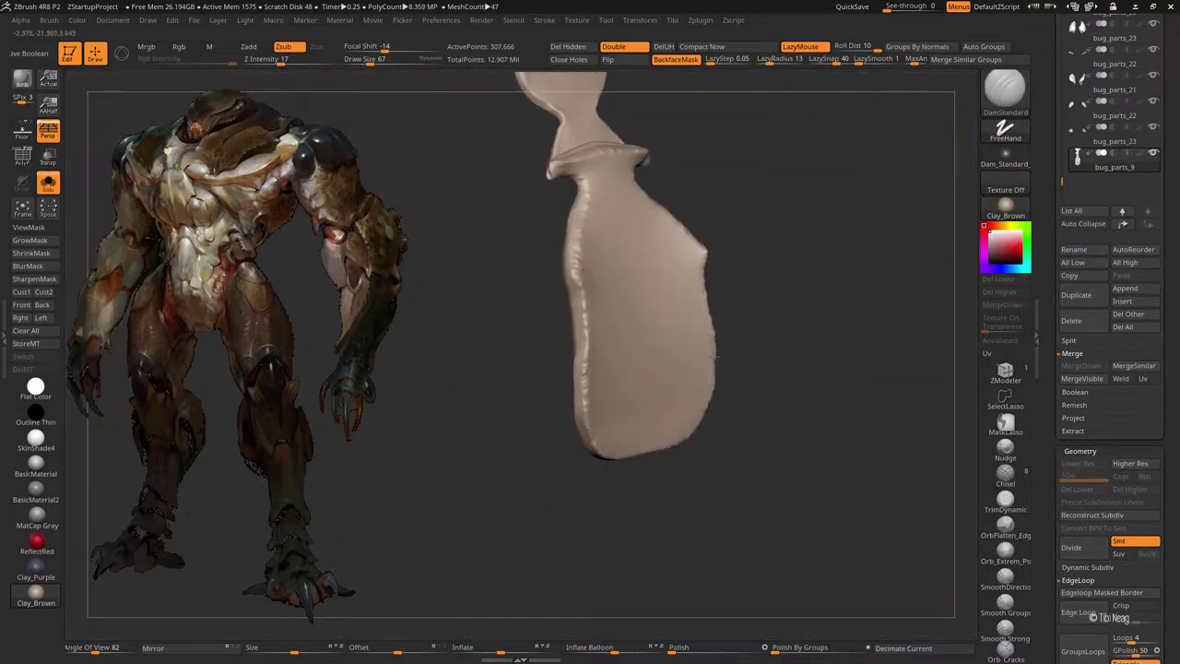
key("b")
key("c")
key("l")
mouse_move(632, 237)
left_mouse_down()
mouse_move(673, 434)
mouse_move(664, 443)
mouse_move(683, 424)
left_mouse_up()
left_click_drag(648, 348, 687, 424)
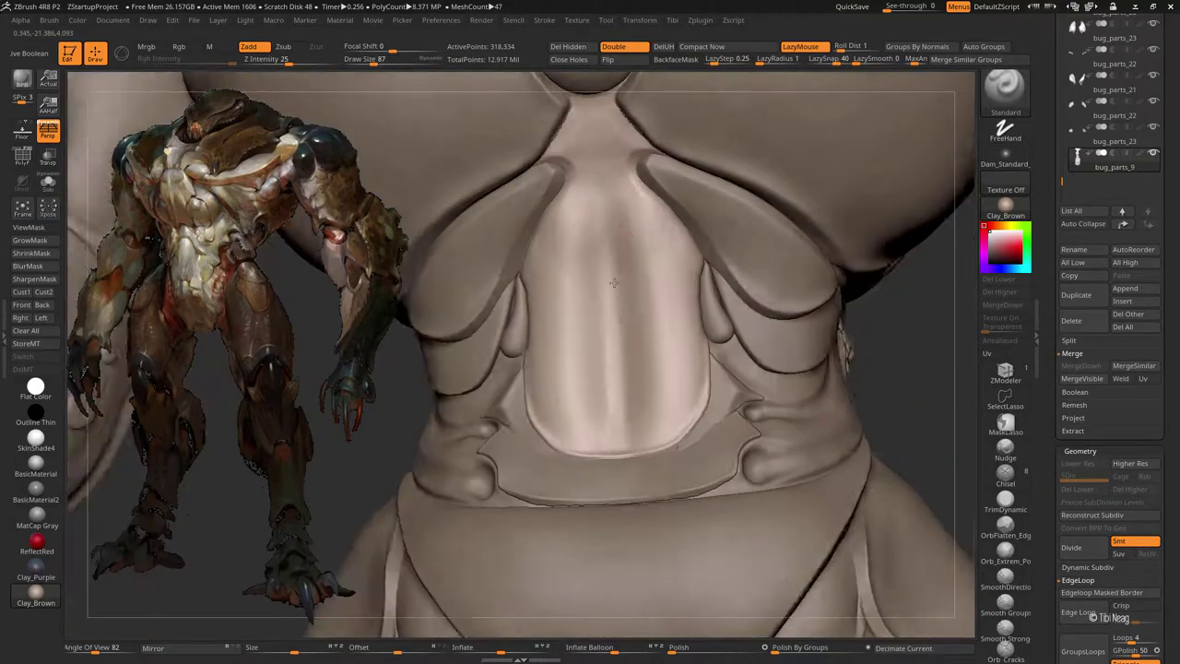
- Carve a groove down the belly centre with DamStandard and smooth it
key("b")
key("d")
key("s")
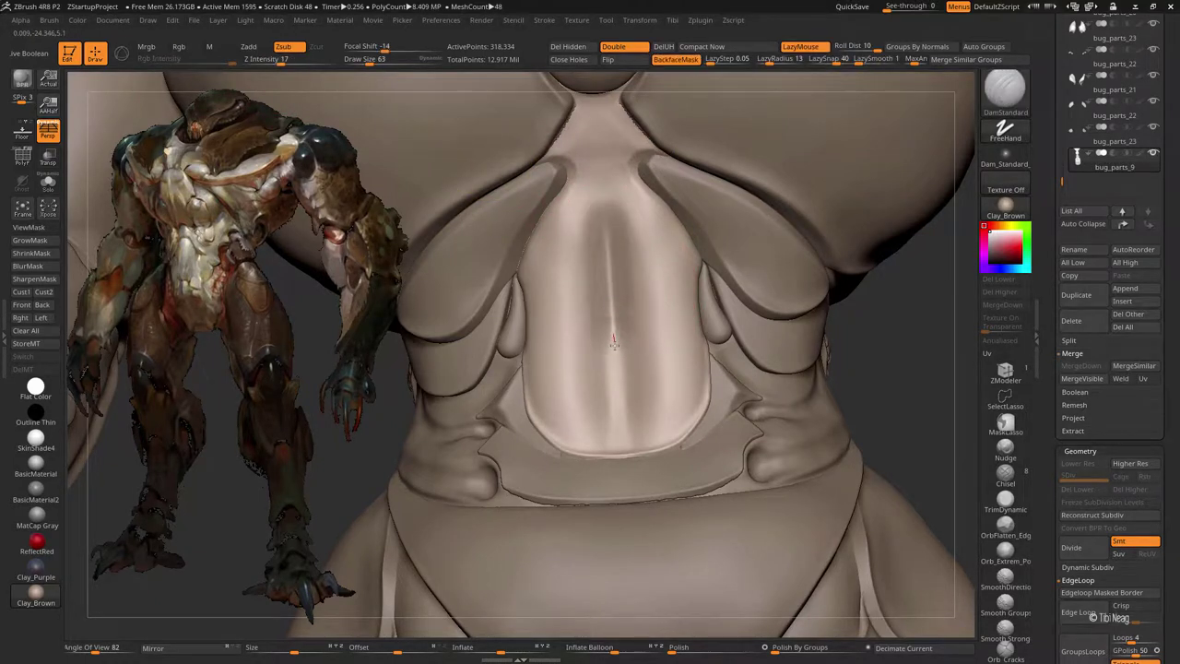
left_click_drag(613, 343, 610, 433)
key("shift")
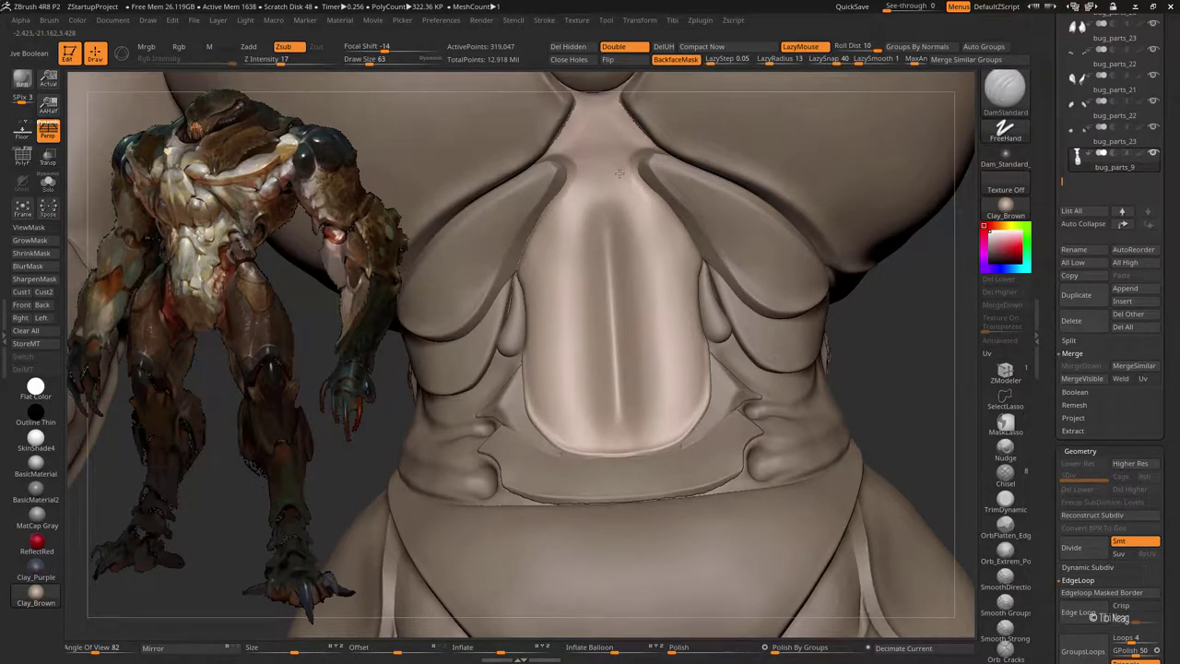
right_click_drag(609, 209, 680, 228, "alt")
- Give bug_parts_37 Panel Loops thickness 0.2026 with Bevel 0 and Polish 0
left_click(679, 228, "alt")
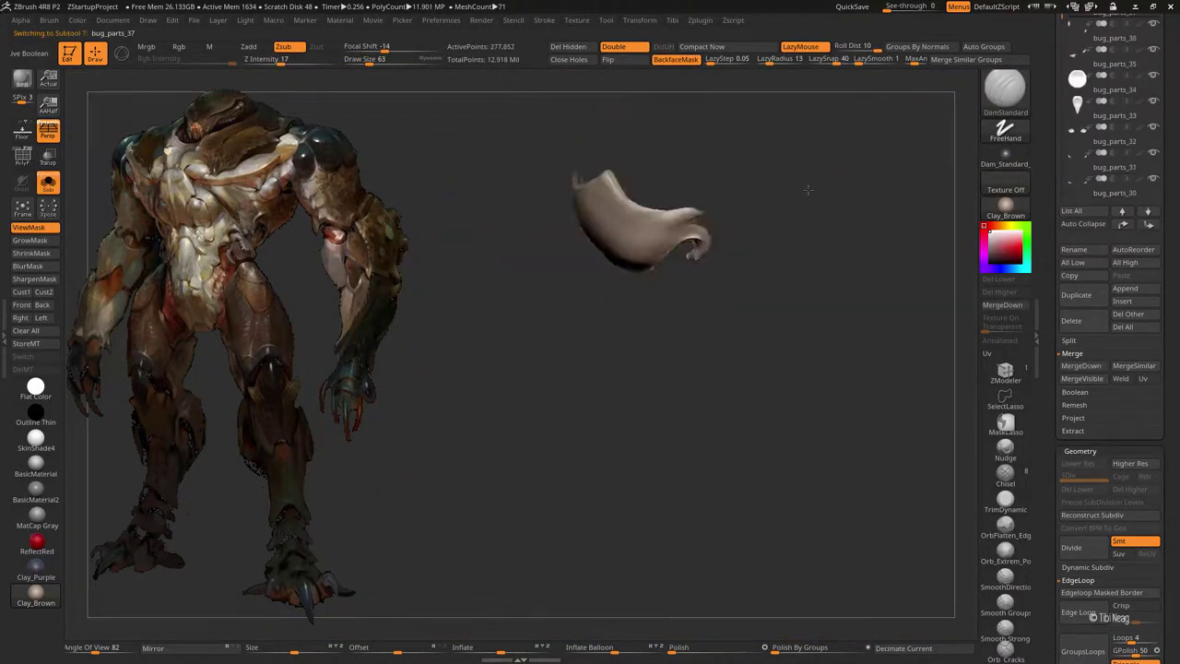
left_click_drag(701, 305, 880, 203)
scroll(1095, 472, "down", 3)
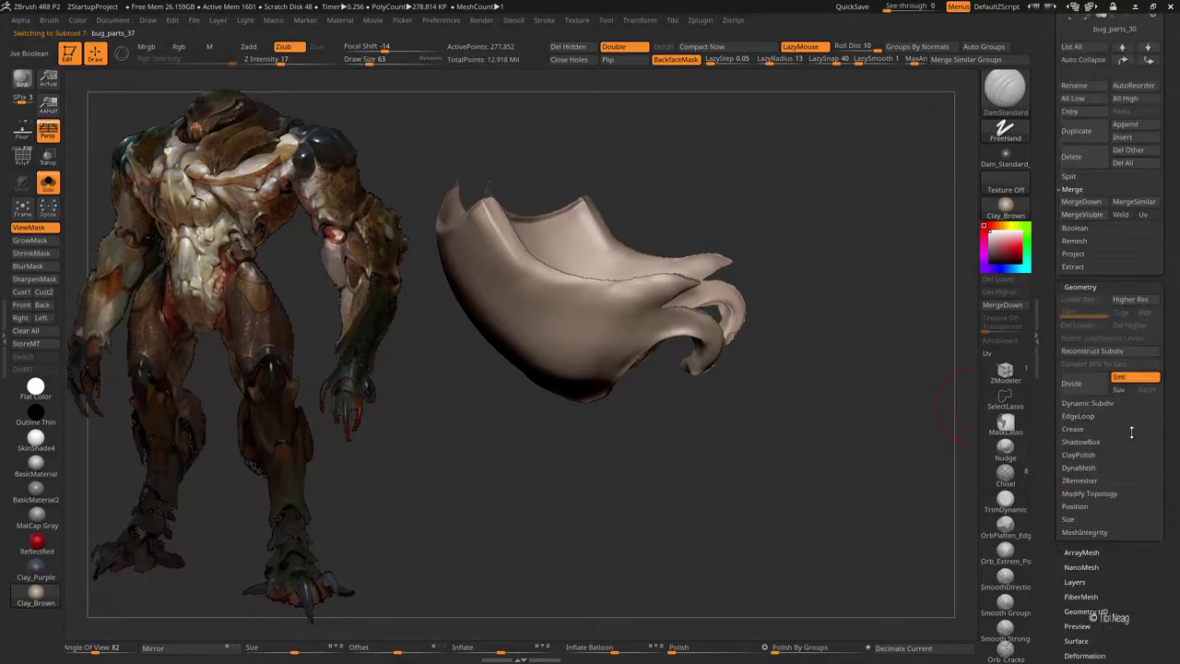
left_click(1081, 527)
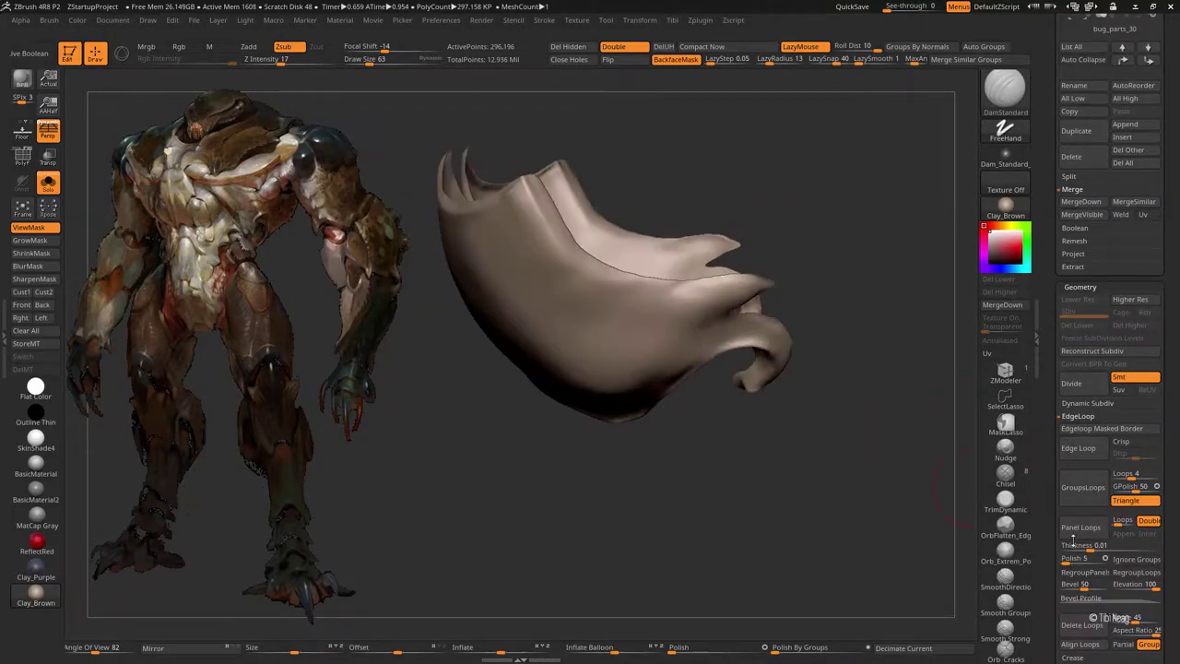
scroll(1095, 461, "down", 7)
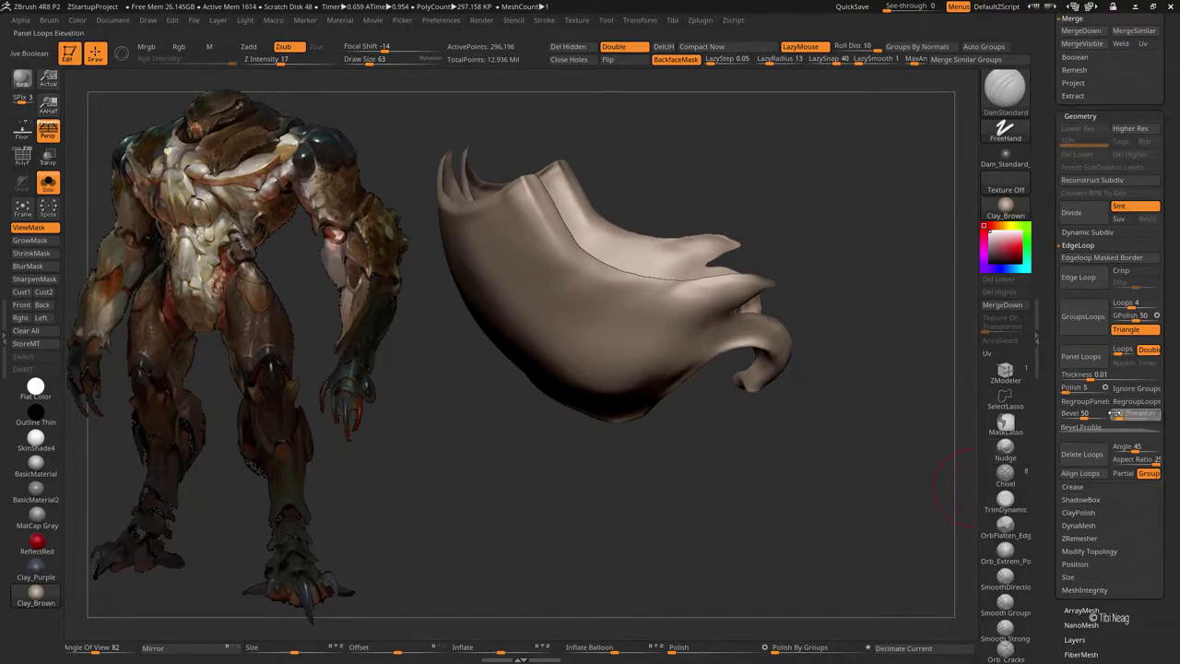
left_click_drag(1116, 414, 1051, 414)
mouse_move(1084, 387)
left_mouse_down()
mouse_move(1045, 391)
mouse_move(1110, 376)
left_mouse_up()
left_click(1080, 356)
- Orbit around the thickened bug_parts_37 panel to inspect it, shrinking the brush
mouse_move(857, 240)
left_mouse_down()
mouse_move(770, 157)
mouse_move(435, 238)
left_mouse_up()
key("w")
key("q")
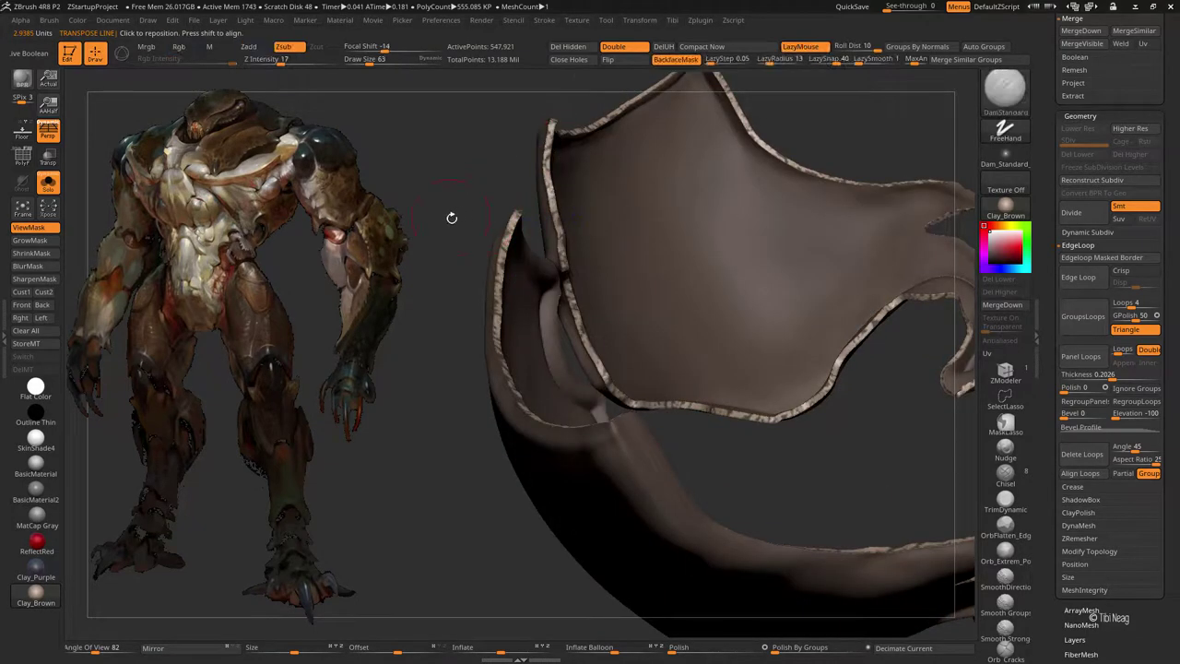
key("bracketleft")
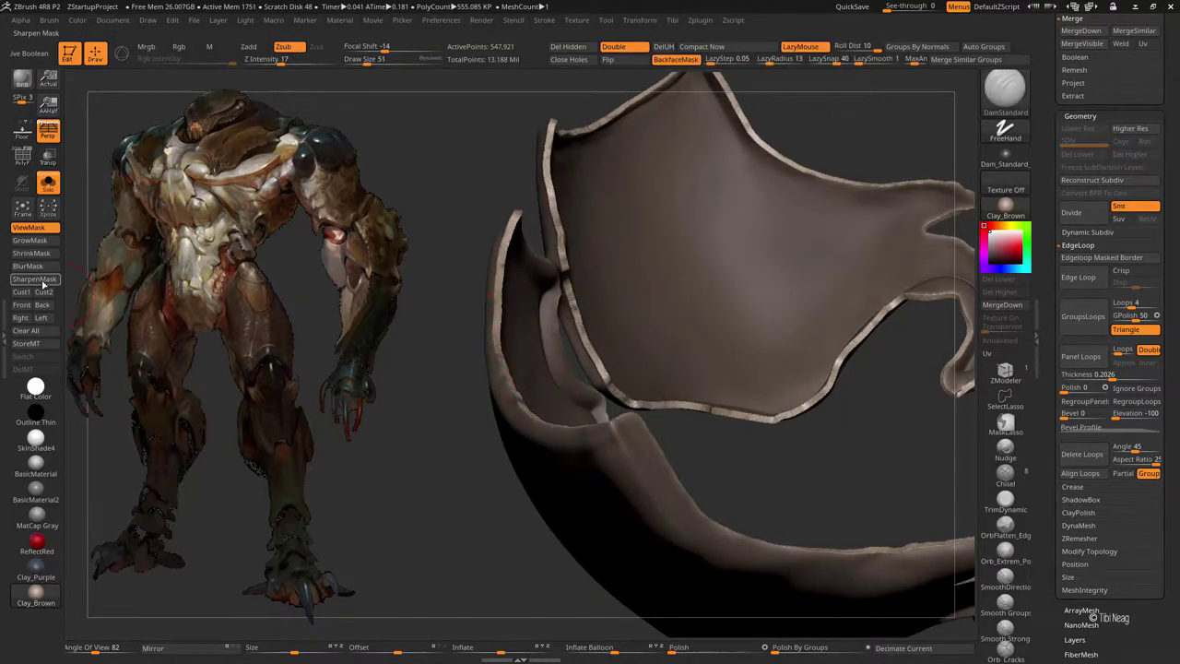
left_click_drag(421, 373, 416, 426)
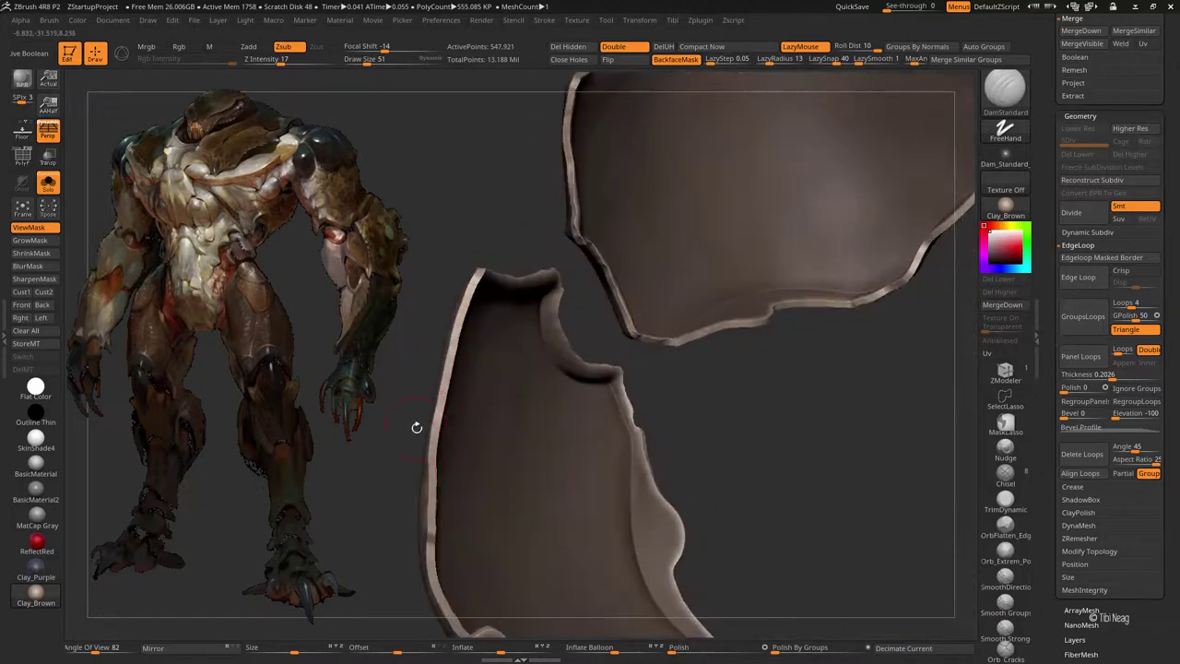
mouse_move(645, 428)
left_mouse_down()
mouse_move(516, 304)
mouse_move(467, 216)
mouse_move(526, 369)
left_mouse_up()
key("bracketleft")
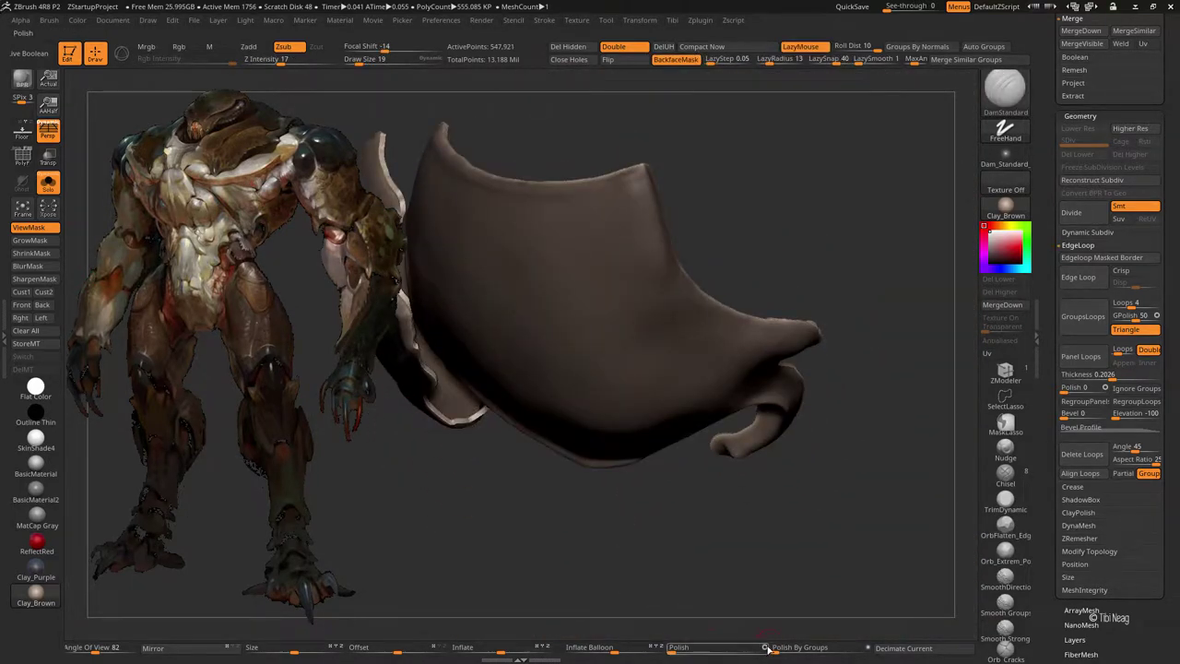
mouse_move(703, 591)
left_mouse_down()
mouse_move(870, 218)
mouse_move(559, 560)
mouse_move(462, 481)
mouse_move(857, 285)
mouse_move(744, 365)
mouse_move(716, 371)
left_mouse_up()
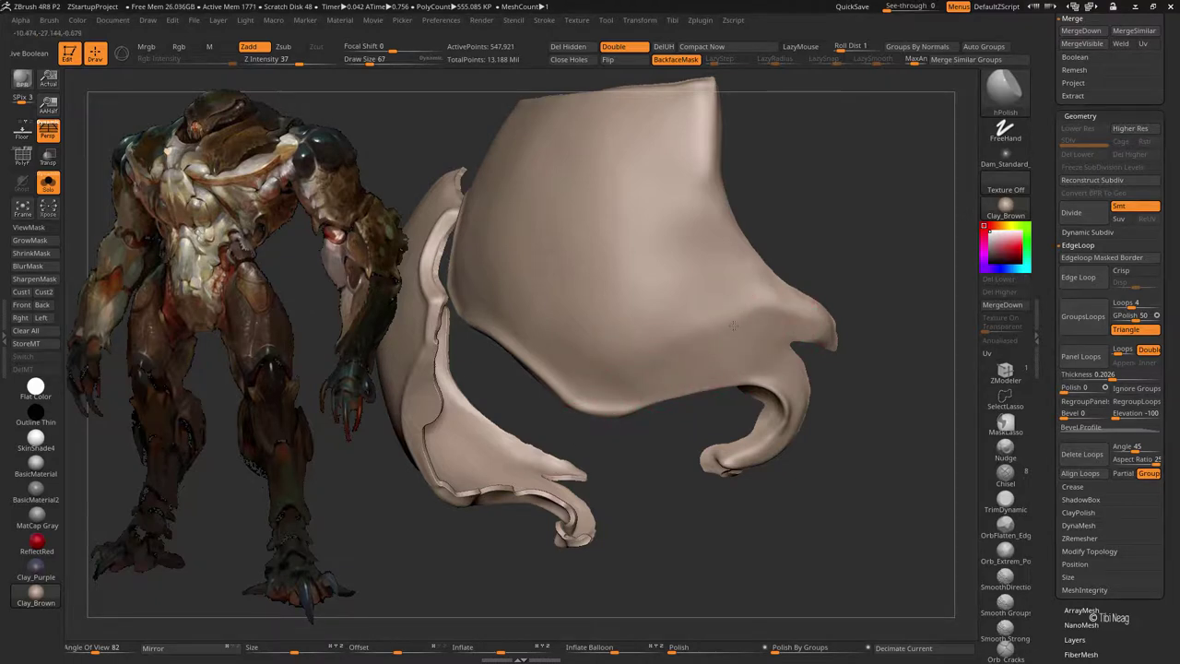
- Turn the plate to its inner face and flange and polish it with hPolish
right_click_drag(733, 323, 642, 395)
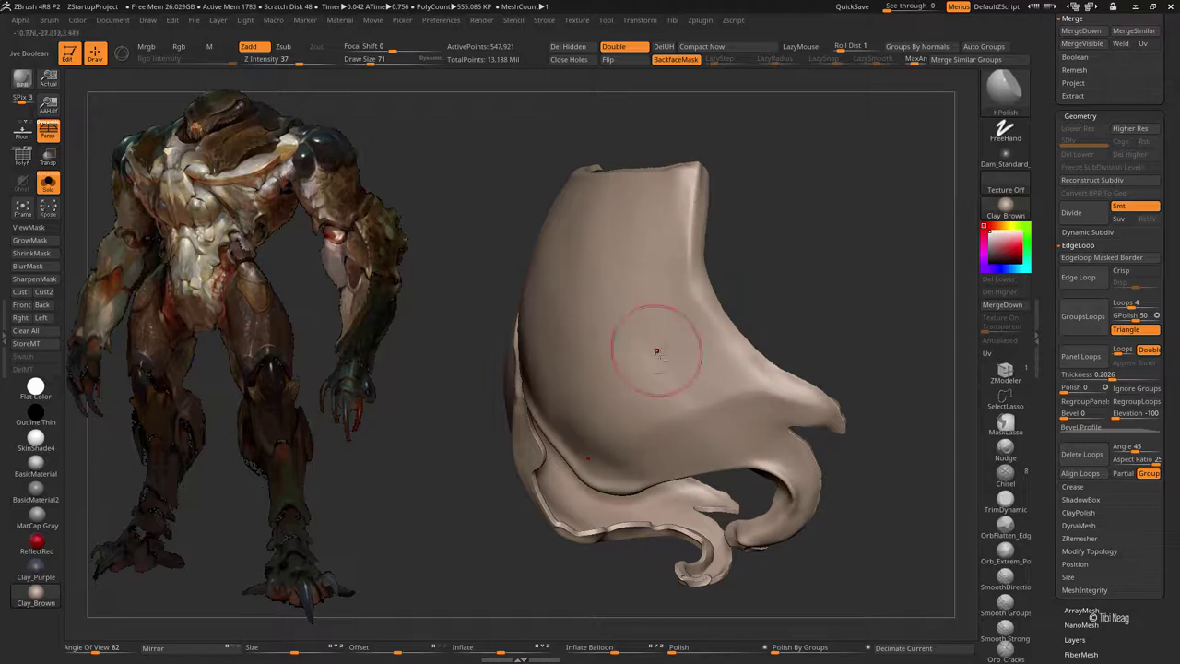
right_click_drag(679, 319, 724, 215)
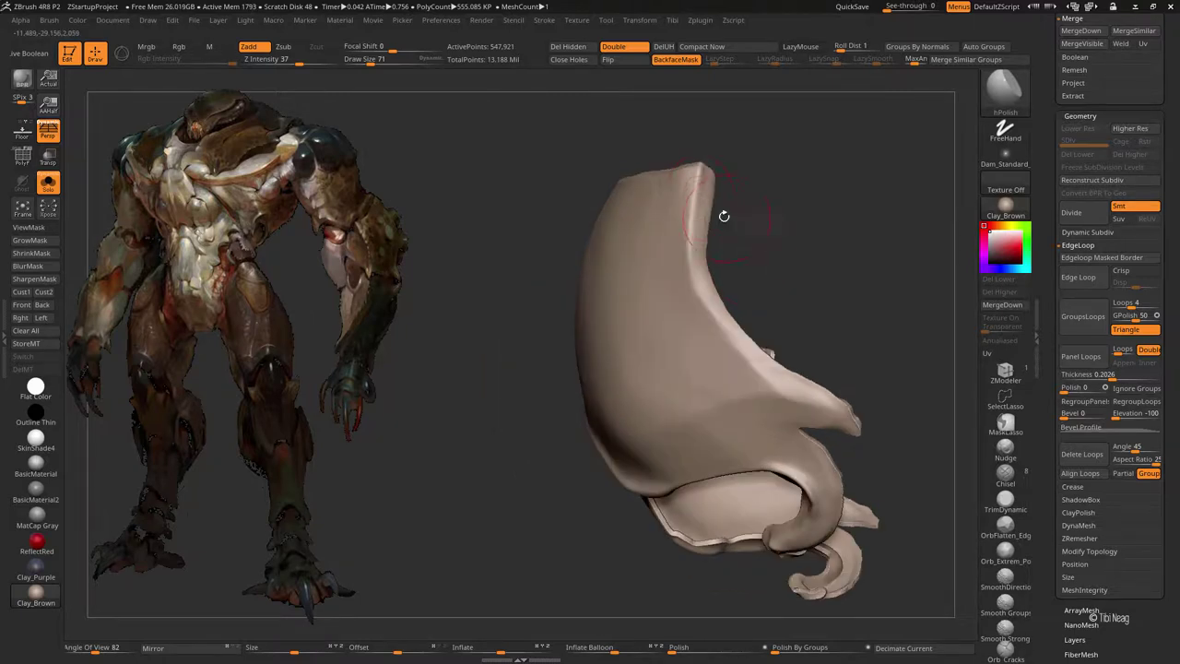
right_click_drag(690, 178, 959, 604)
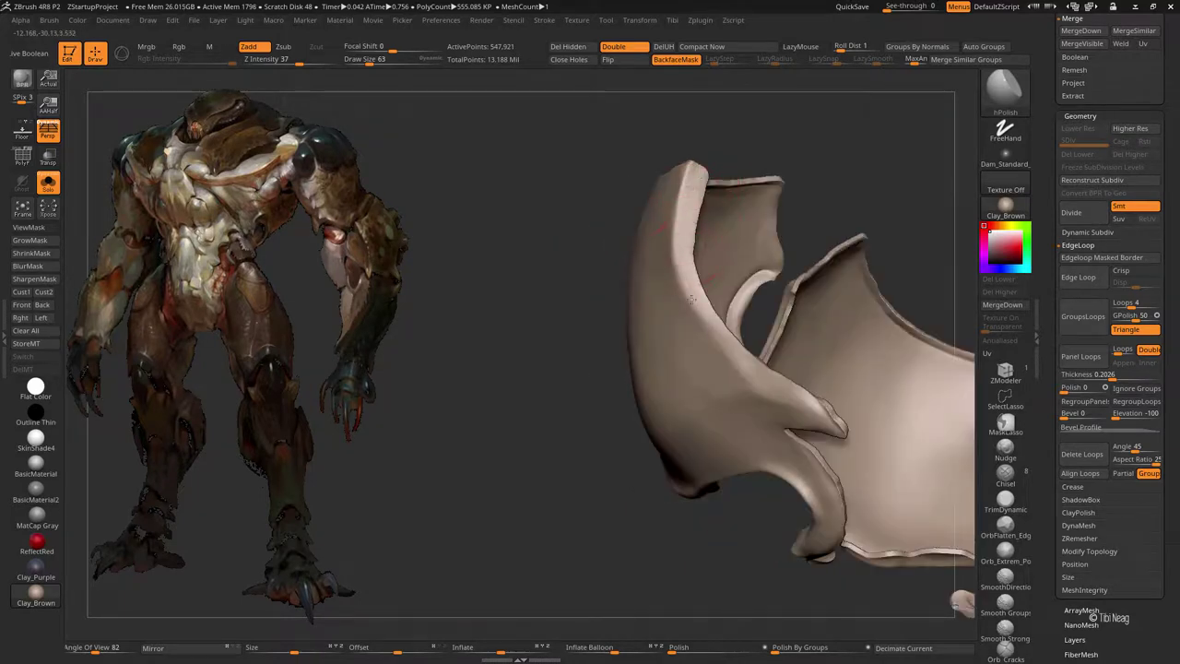
key("b")
key("m")
key("v")
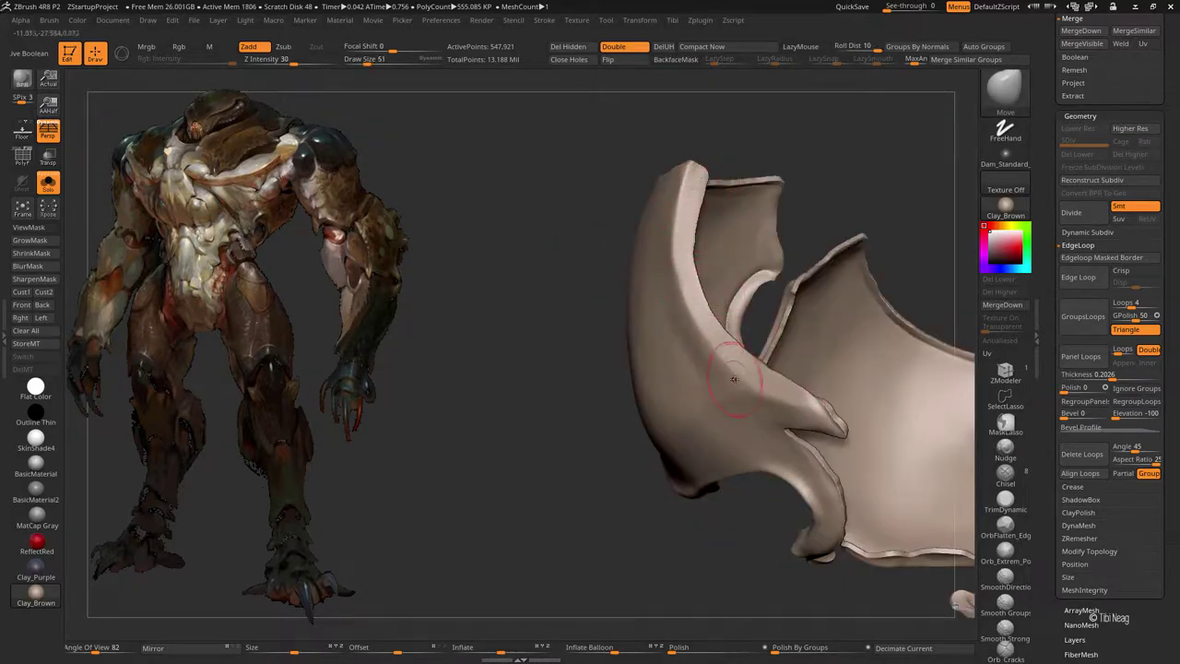
right_click_drag(679, 277, 724, 333)
key("b")
key("h")
key("p")
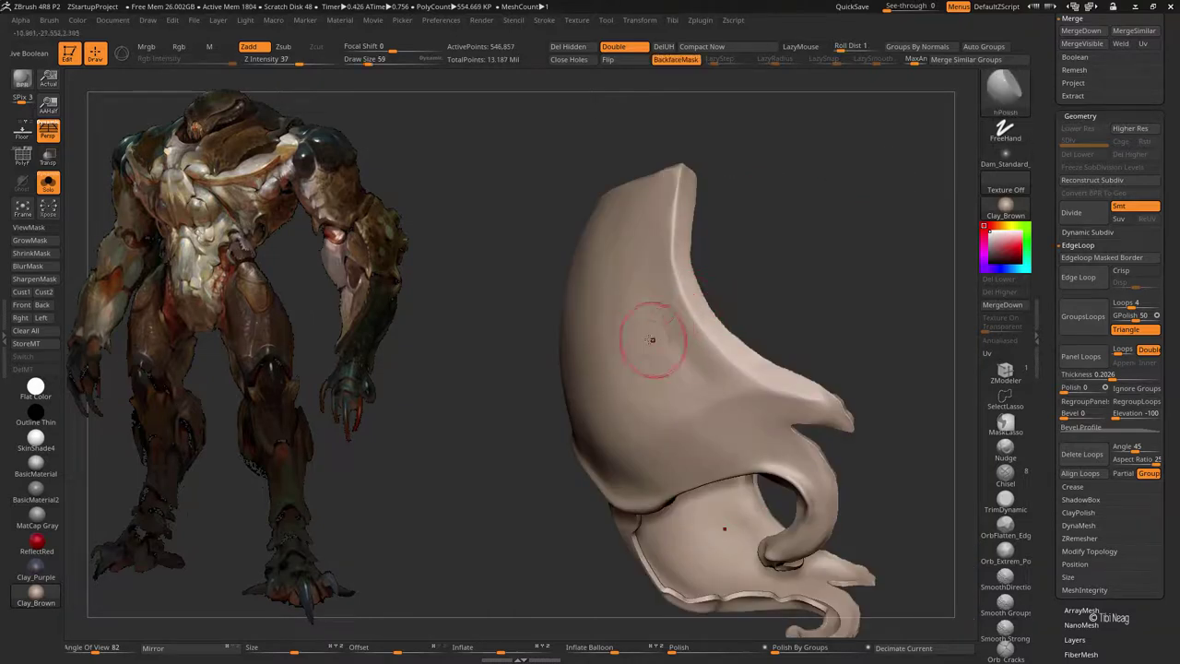
mouse_move(680, 374)
right_mouse_down()
mouse_move(737, 268)
mouse_move(669, 335)
mouse_move(703, 271)
mouse_move(751, 230)
mouse_move(498, 469)
right_mouse_up()
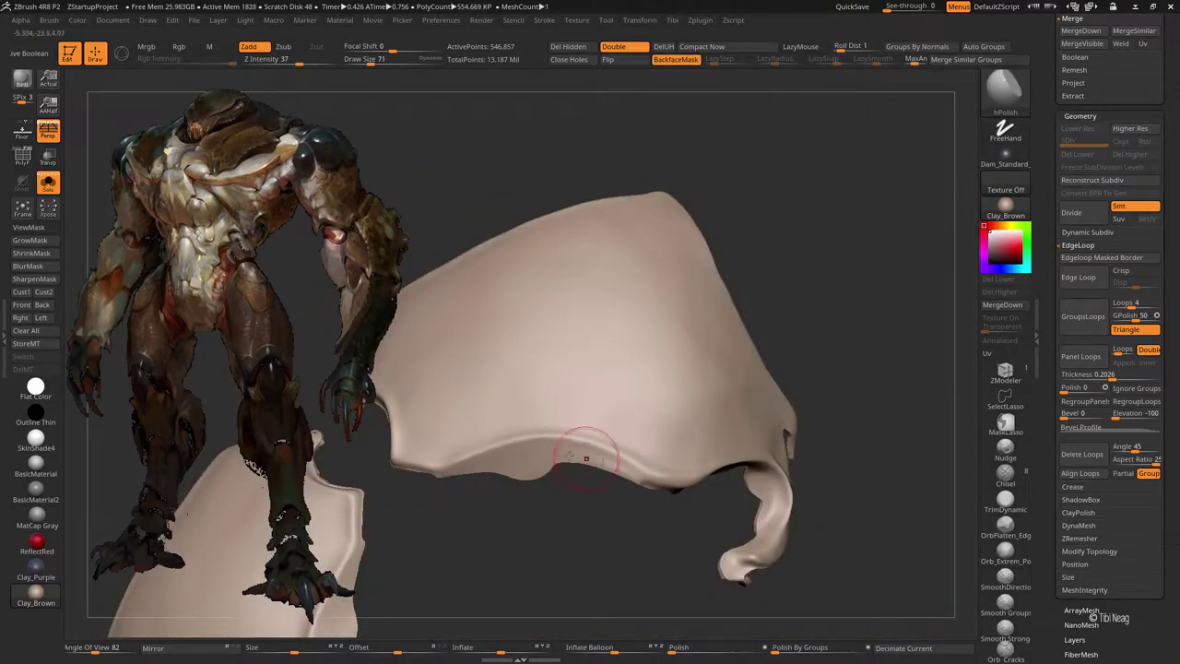
- Smooth the jagged bits along the armour plate's inner notch edge
mouse_move(798, 296)
right_mouse_down()
mouse_move(790, 249)
mouse_move(719, 295)
mouse_move(457, 418)
mouse_move(500, 334)
right_mouse_up()
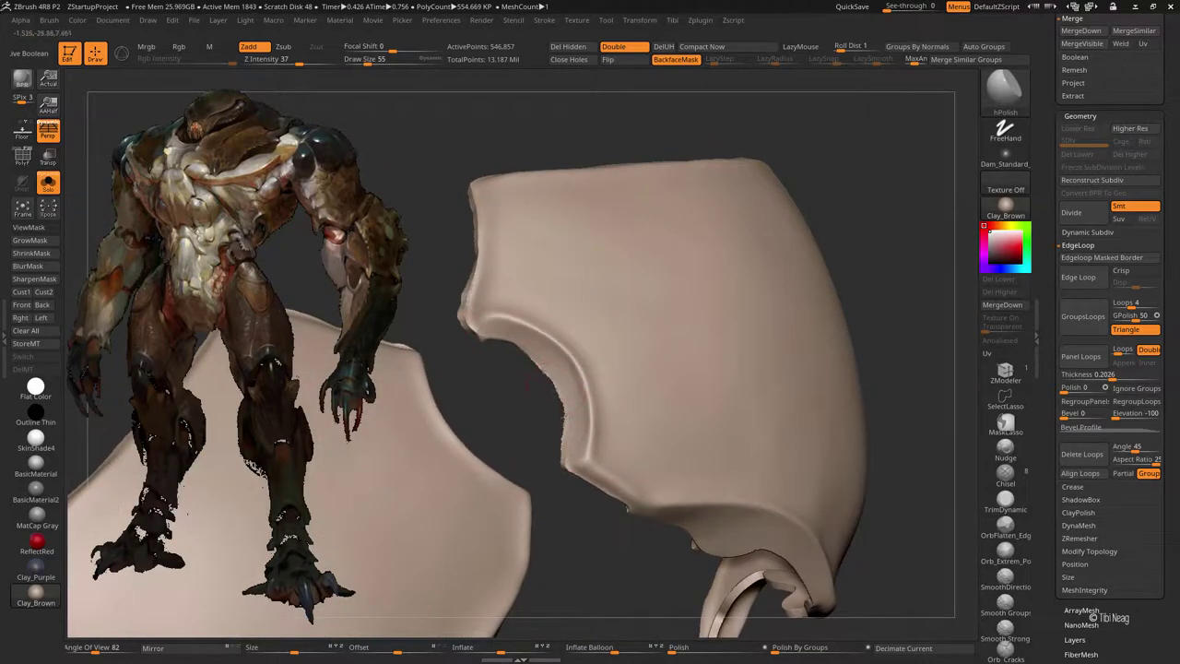
right_click_drag(496, 390, 529, 334)
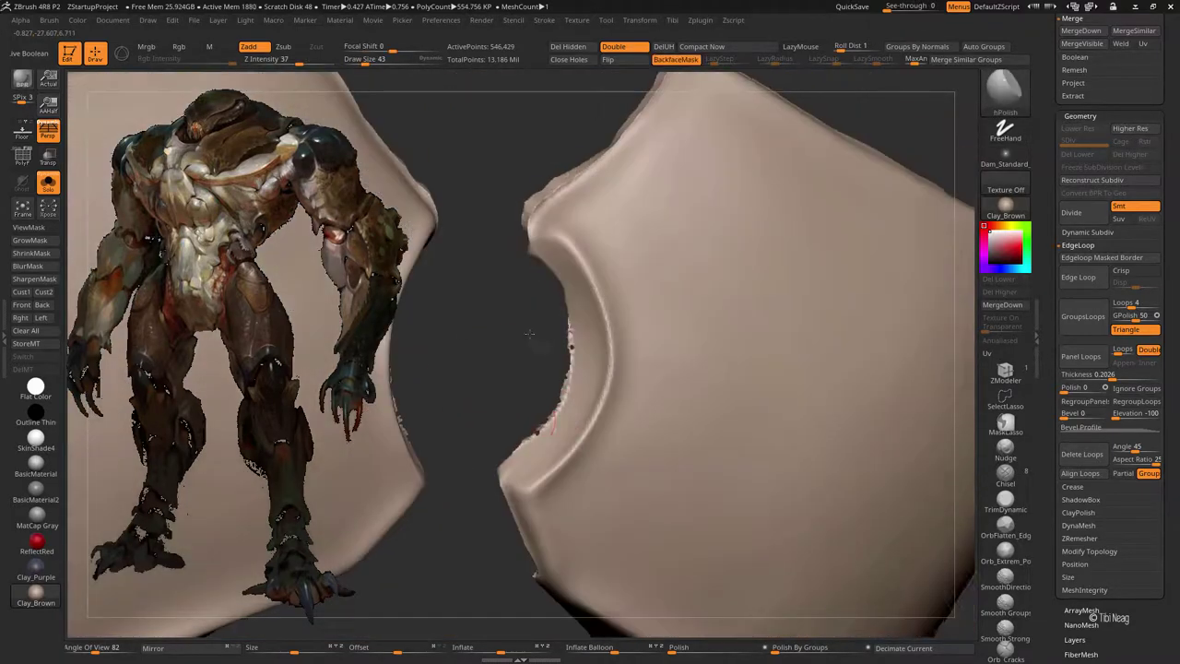
mouse_move(530, 334)
left_mouse_down("shift")
mouse_move(522, 430)
mouse_move(541, 395)
left_mouse_up("shift")
right_click_drag(540, 395, 553, 363)
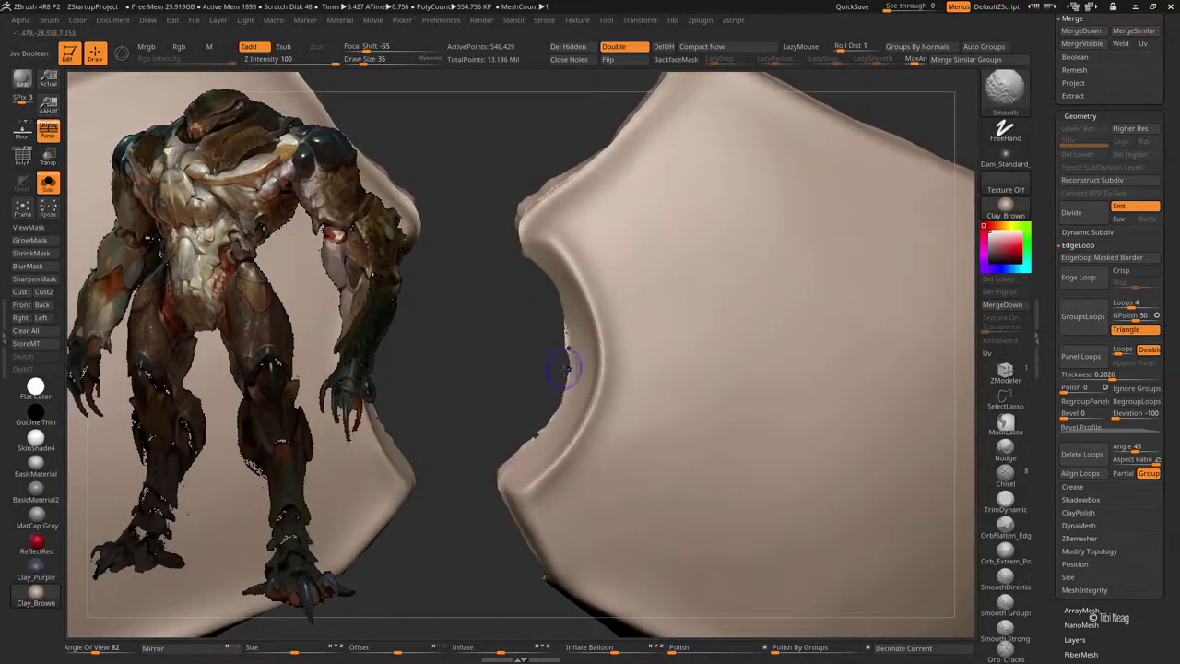
left_click_drag(565, 369, 556, 323, "shift")
left_click_drag(541, 421, 523, 443, "shift")
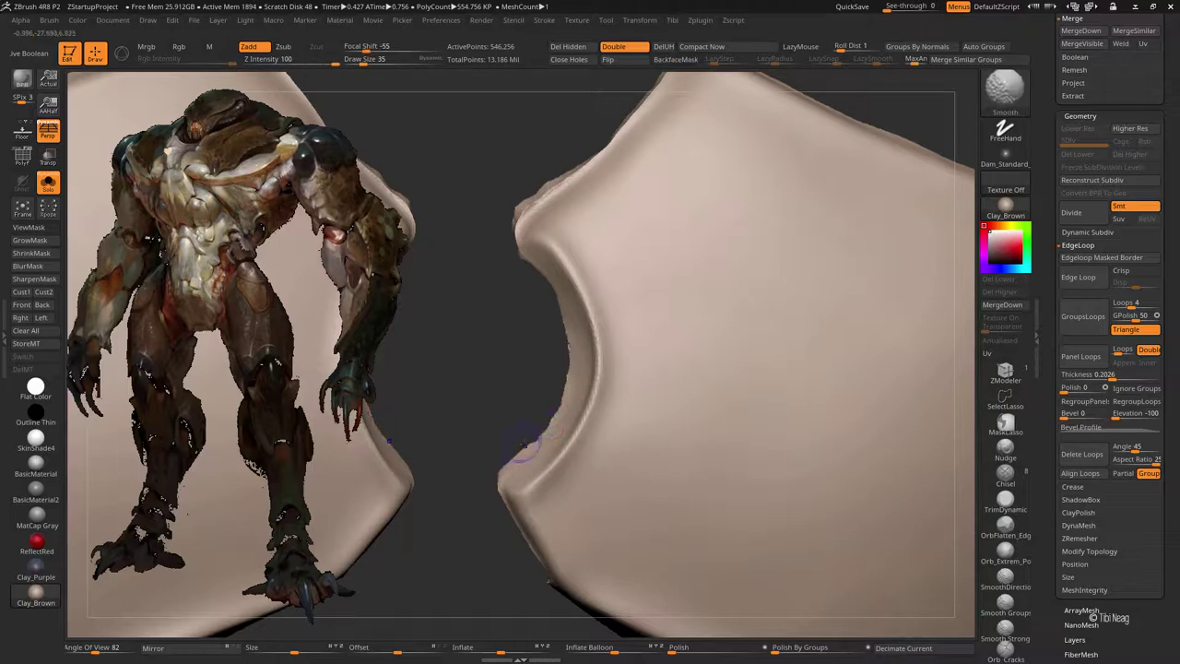
mouse_move(522, 445)
right_mouse_down()
mouse_move(464, 347)
mouse_move(540, 344)
right_mouse_up()
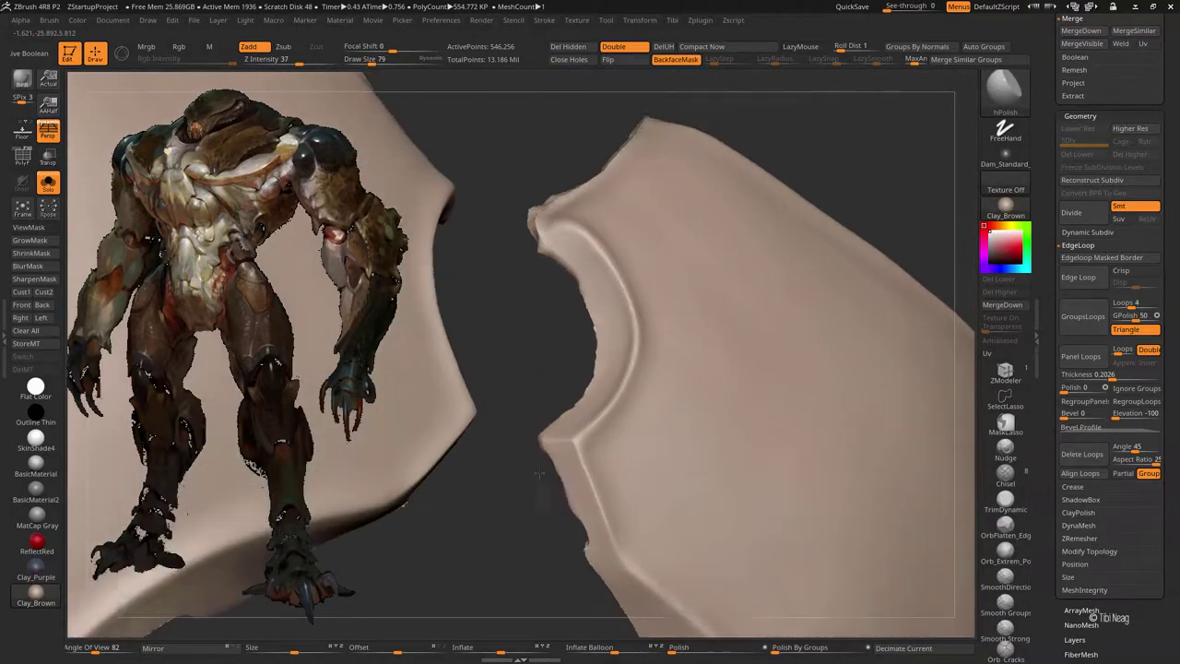
- Pull the plate's outer edge upward with Move and view the curved plate with the creature
mouse_move(542, 378)
right_mouse_down()
mouse_move(553, 356)
mouse_move(587, 353)
mouse_move(517, 374)
mouse_move(556, 375)
right_mouse_up()
left_click_drag(556, 375, 639, 259)
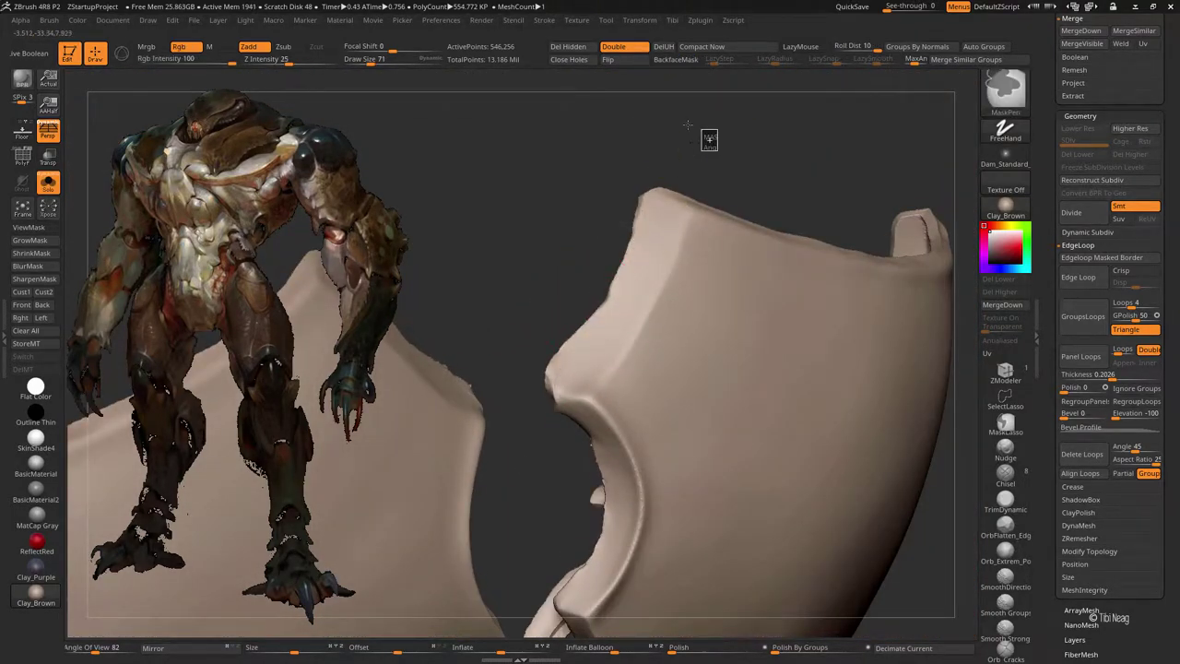
mouse_move(688, 125)
right_mouse_down()
mouse_move(647, 211)
mouse_move(545, 300)
right_mouse_up()
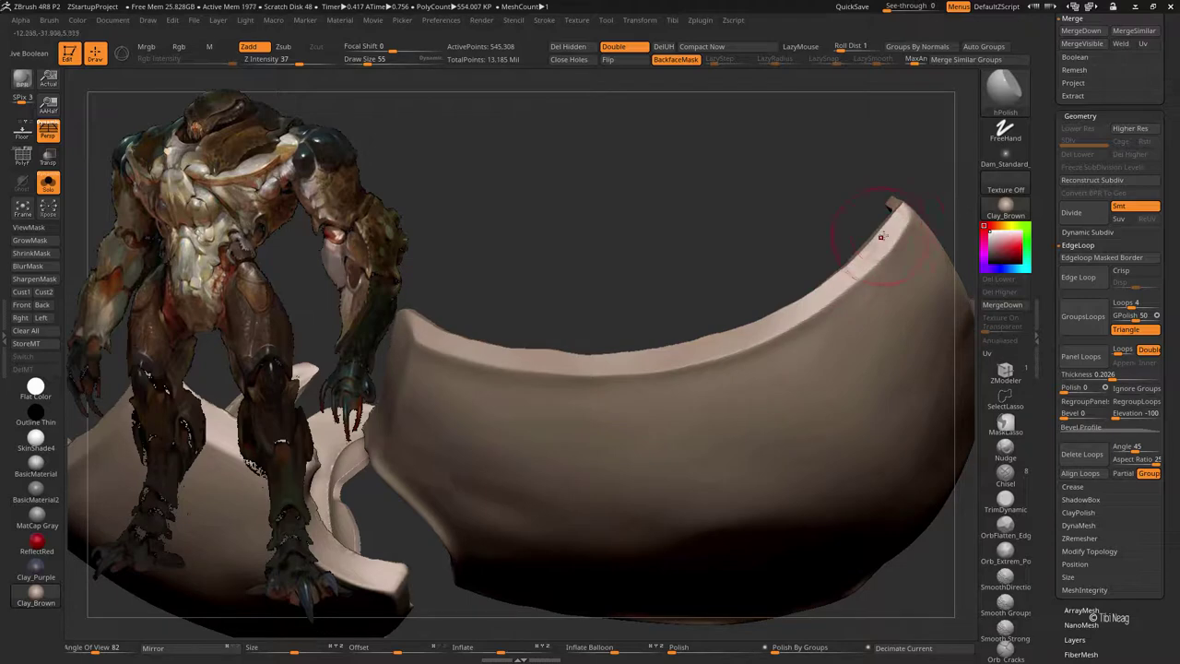
mouse_move(621, 362)
right_mouse_down()
mouse_move(633, 190)
mouse_move(699, 191)
mouse_move(745, 389)
right_mouse_up()
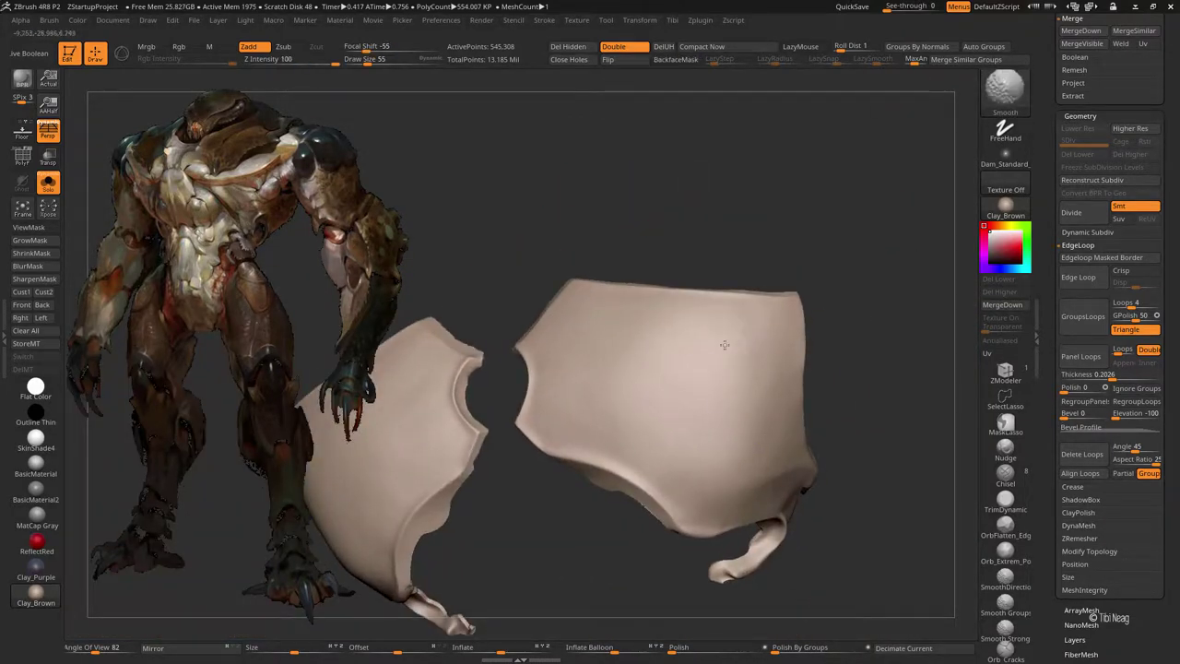
right_click_drag(725, 344, 820, 195)
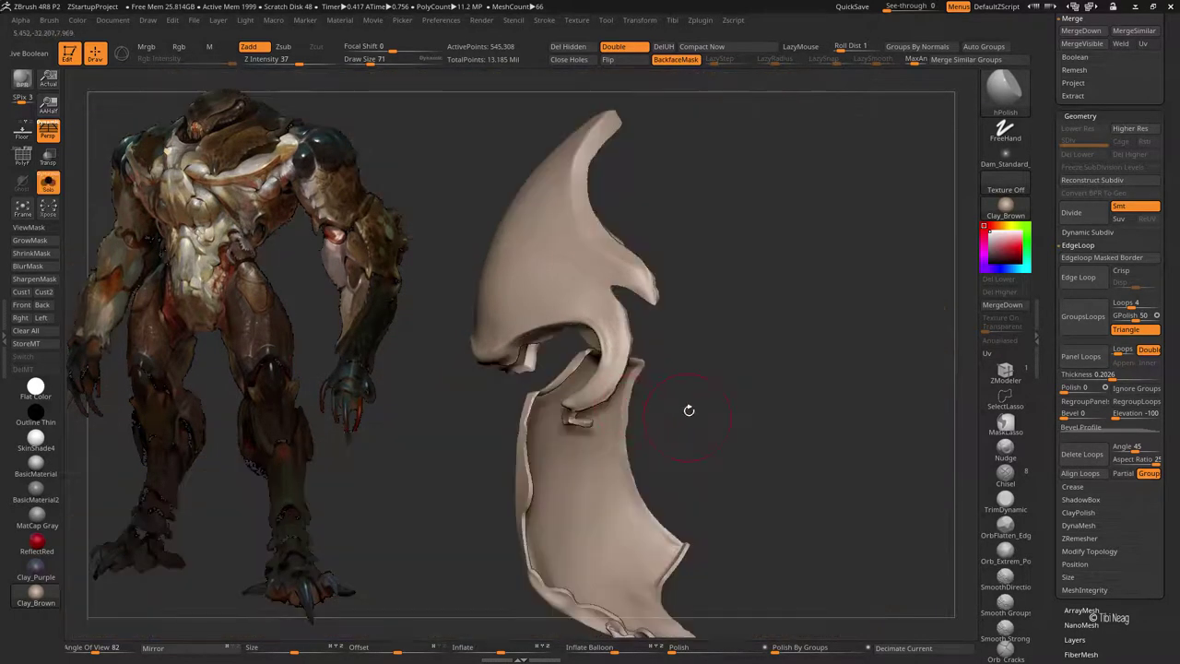
- Pull the horn ridge down toward its lower tip, checking the fin from several angles
right_click_drag(690, 409, 758, 256)
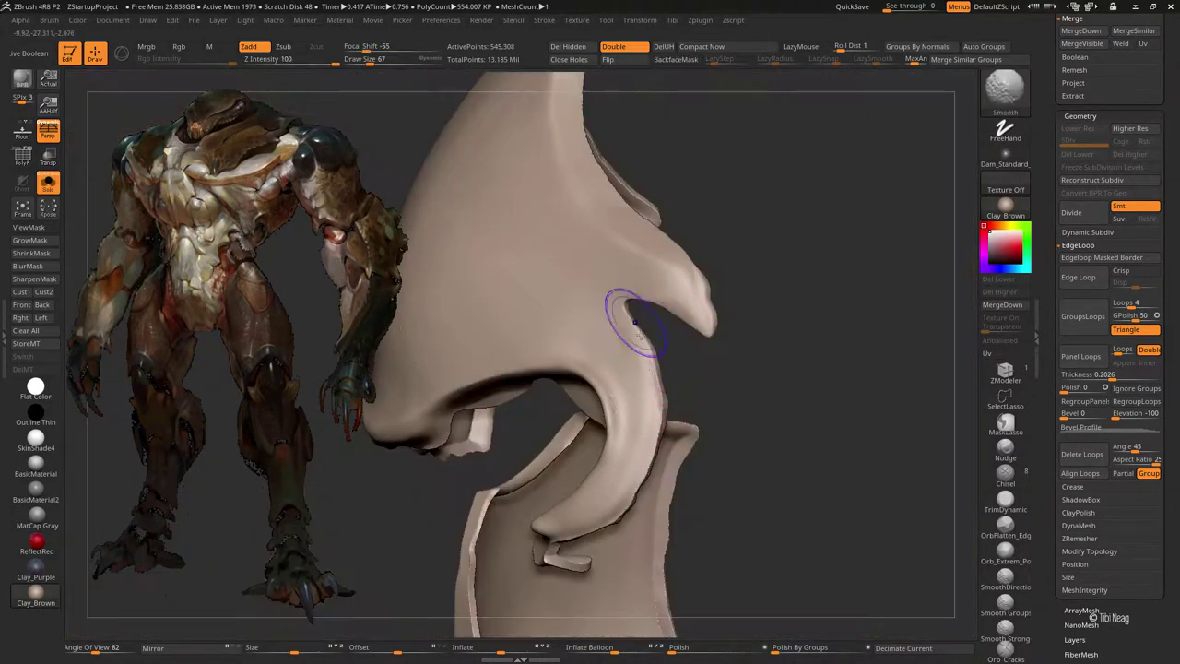
right_click_drag(621, 305, 793, 290)
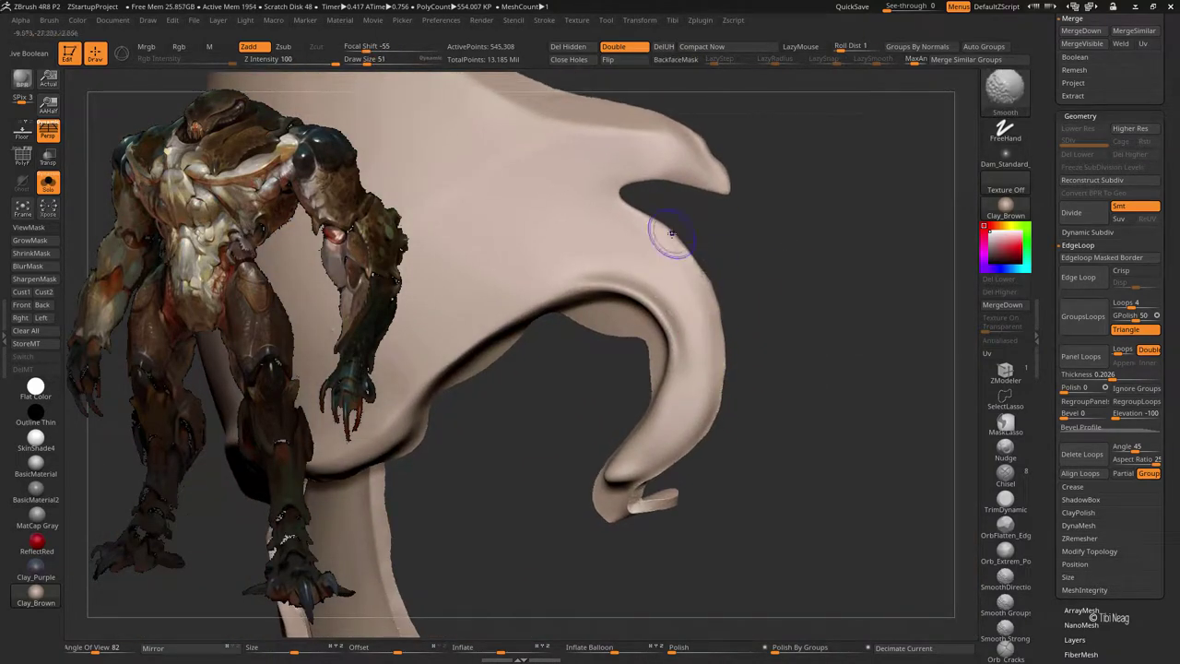
right_click_drag(723, 249, 686, 347)
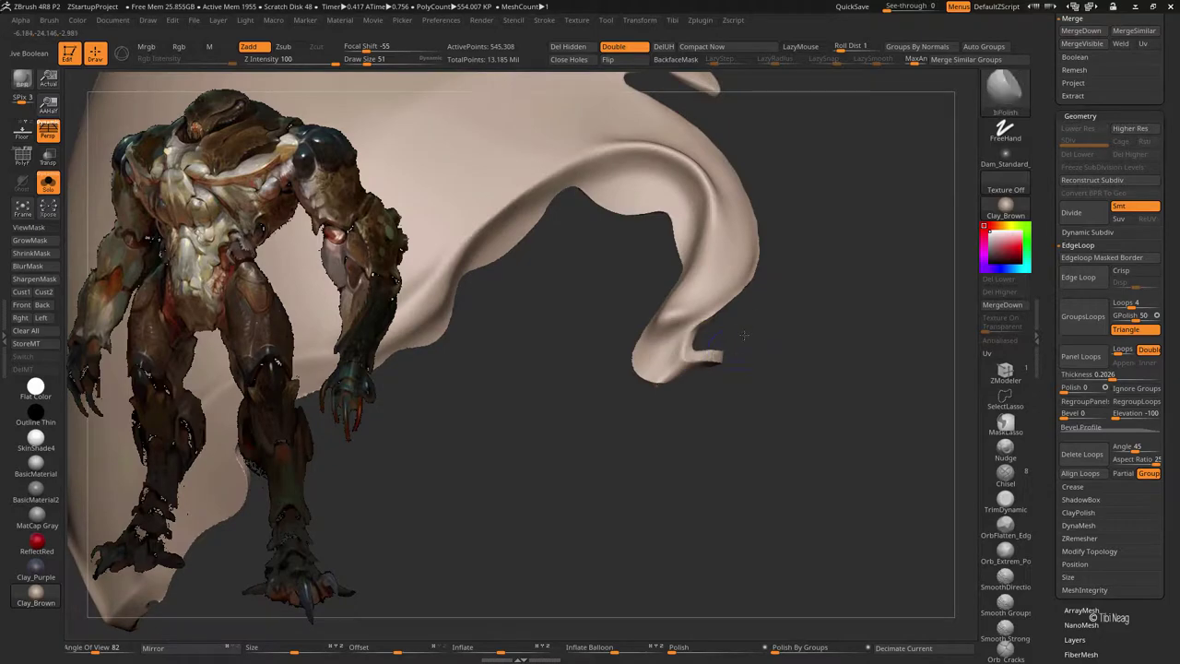
right_click_drag(728, 266, 691, 342)
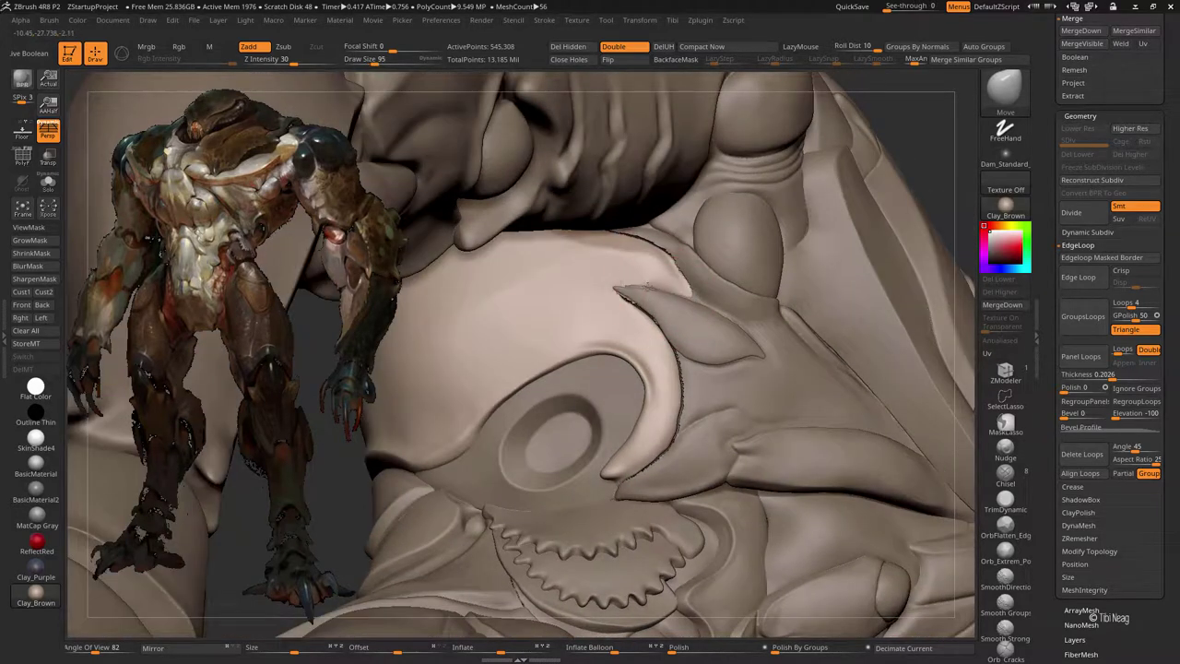
mouse_move(678, 340)
left_mouse_down()
mouse_move(691, 416)
mouse_move(638, 471)
left_mouse_up()
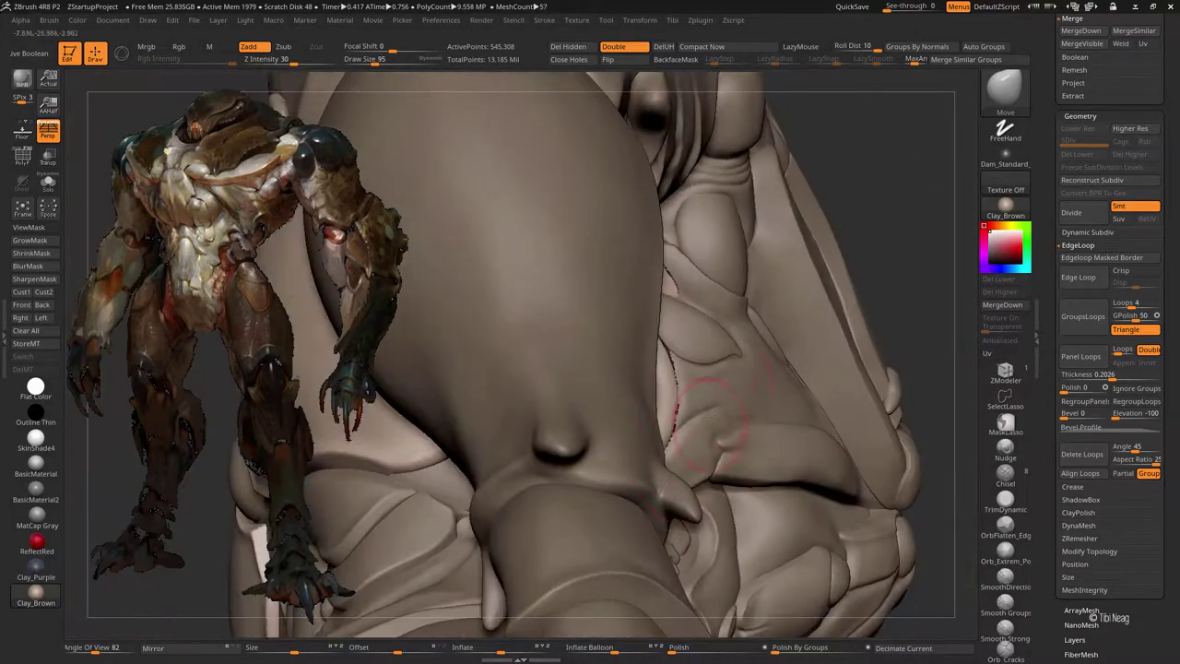
right_click_drag(604, 475, 633, 424)
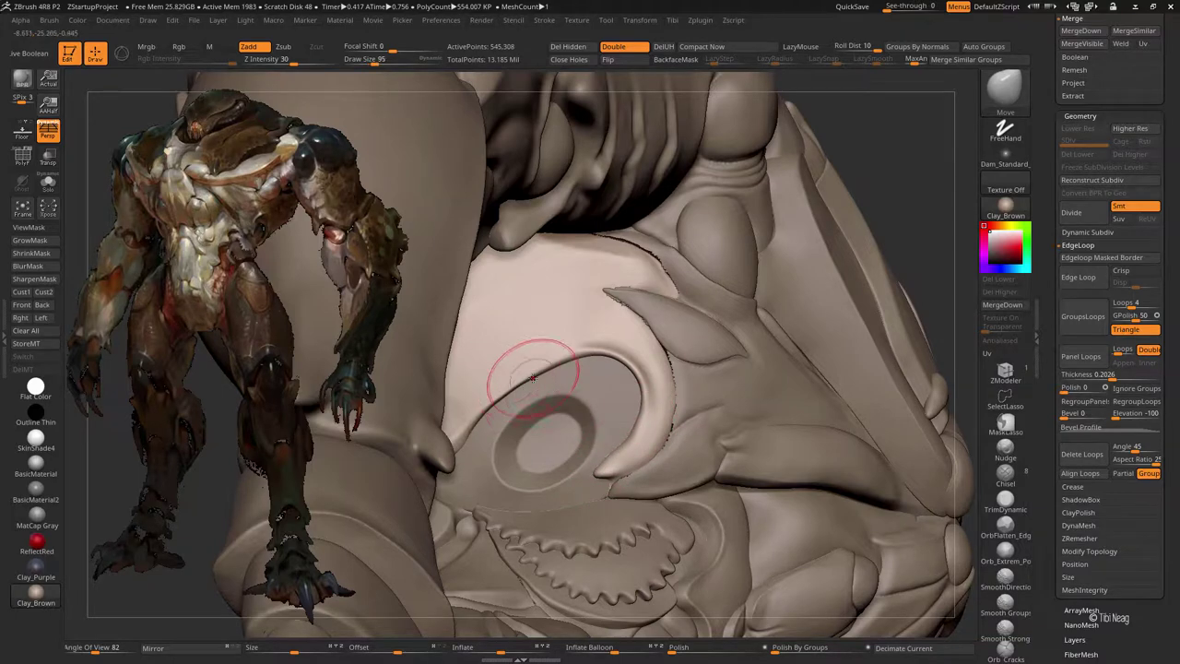
mouse_move(558, 356)
right_mouse_down()
mouse_move(498, 350)
mouse_move(569, 319)
right_mouse_up()
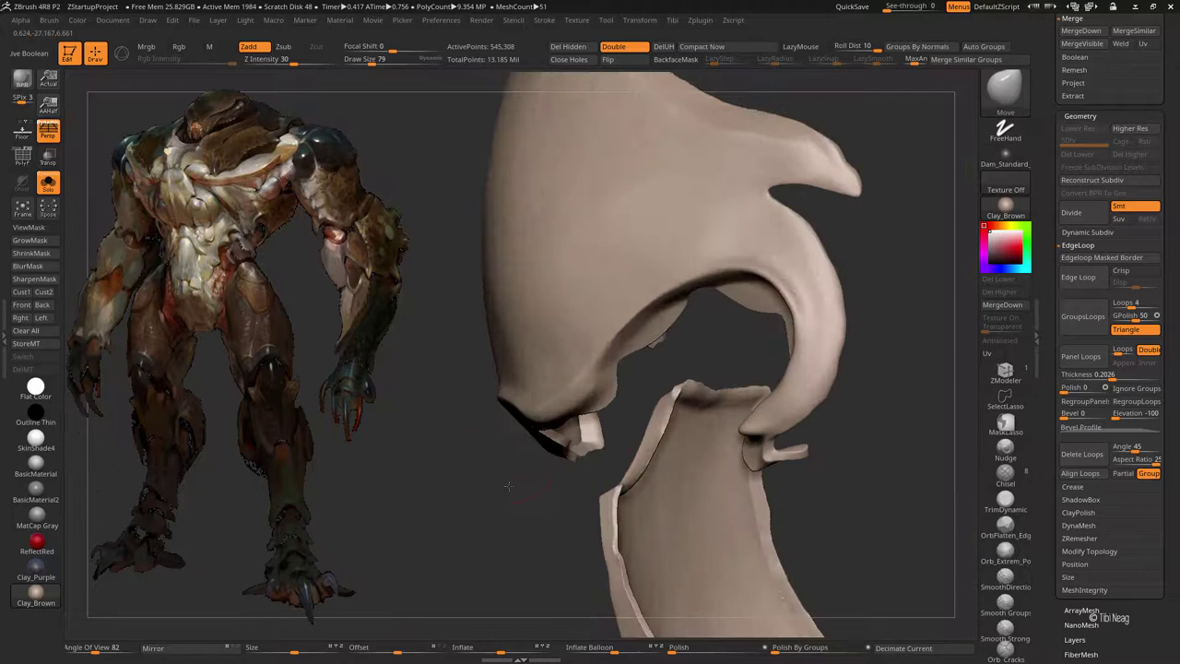
right_click_drag(480, 397, 561, 453)
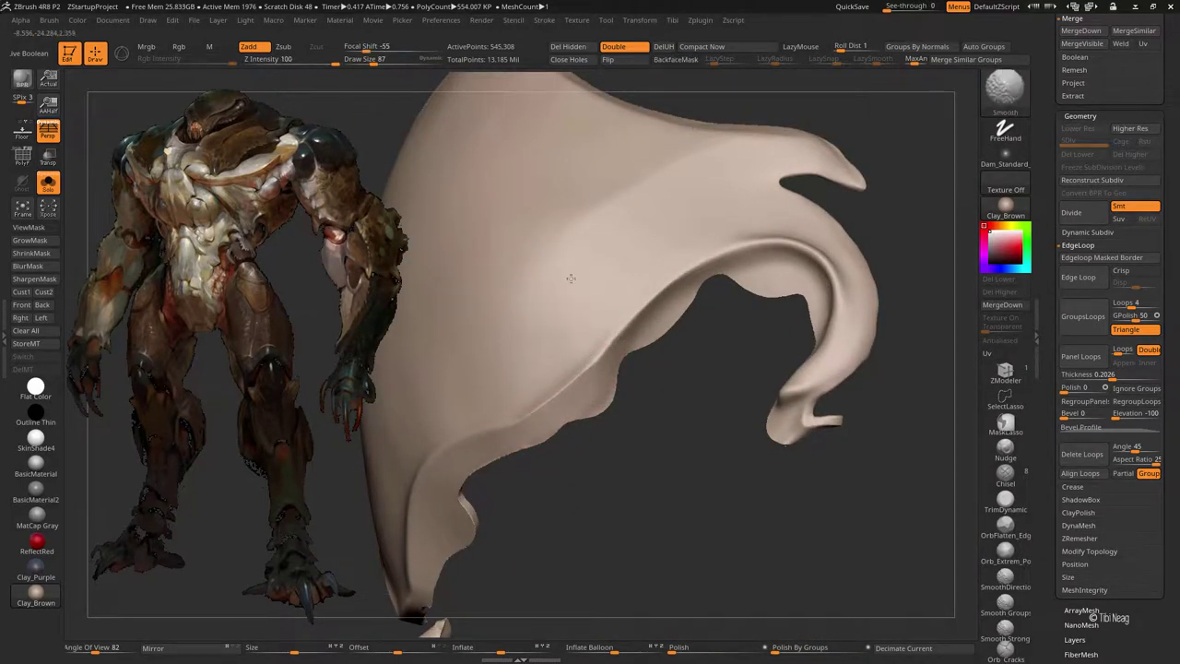
key("bracketright")
mouse_move(651, 440)
right_mouse_down()
mouse_move(784, 261)
mouse_move(840, 484)
right_mouse_up()
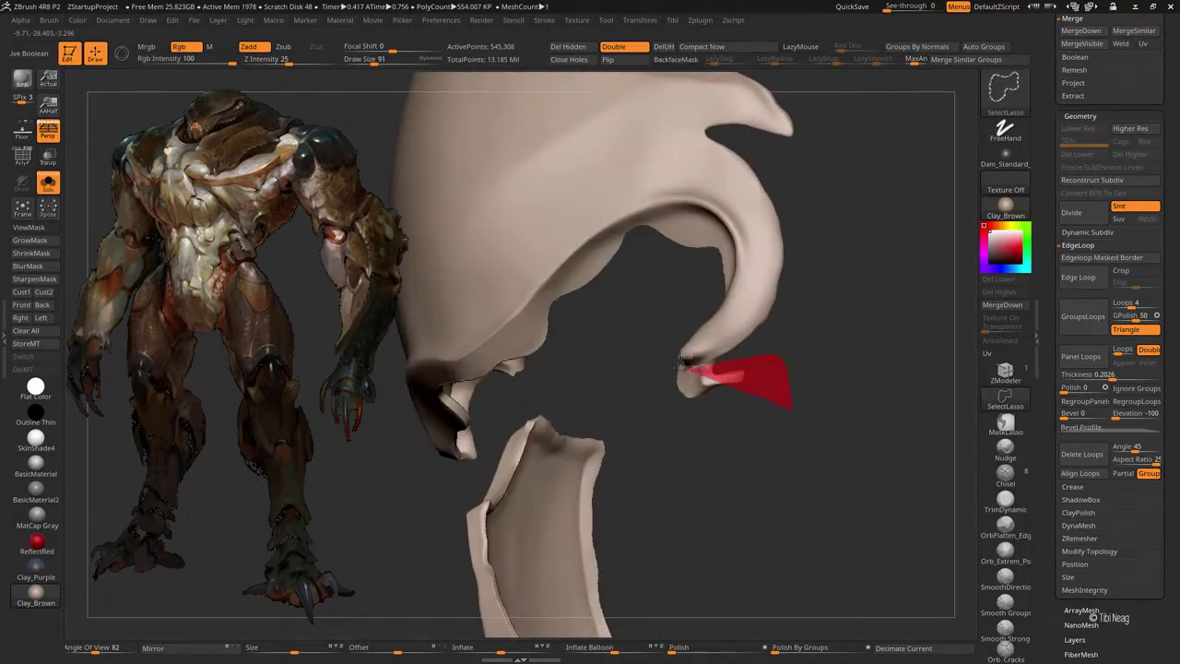
left_click_drag(700, 368, 787, 356)
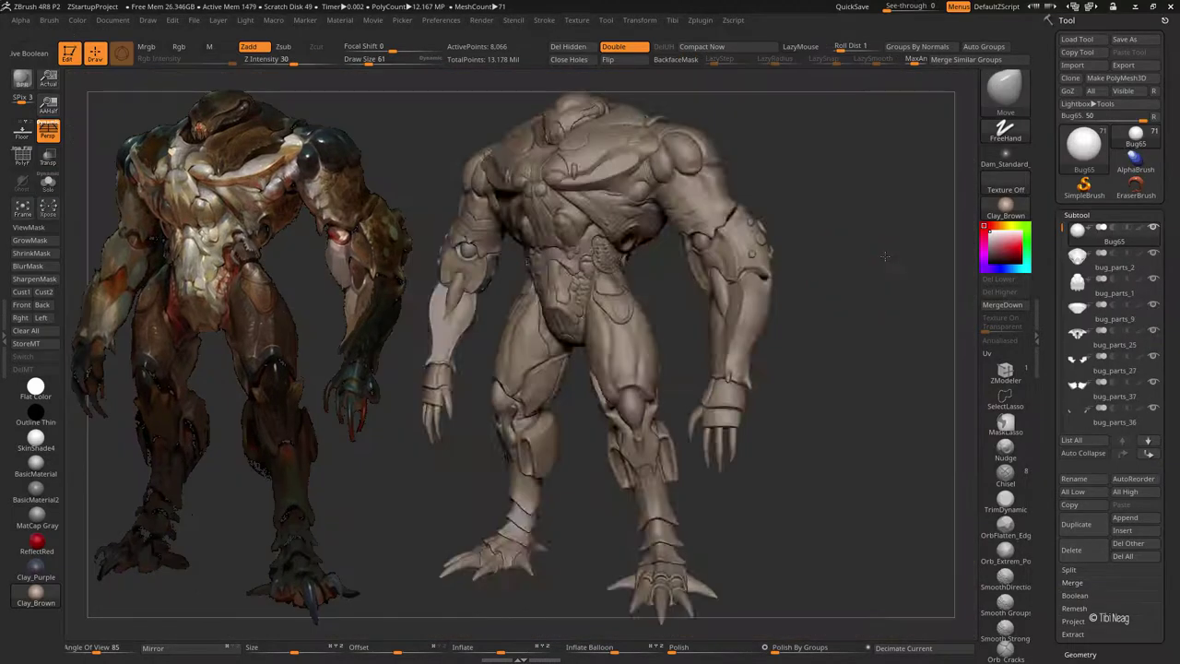
- Solo the bug_parts_37 plates, carve a crease into one, then select bug_parts_35
left_click(590, 194, "alt")
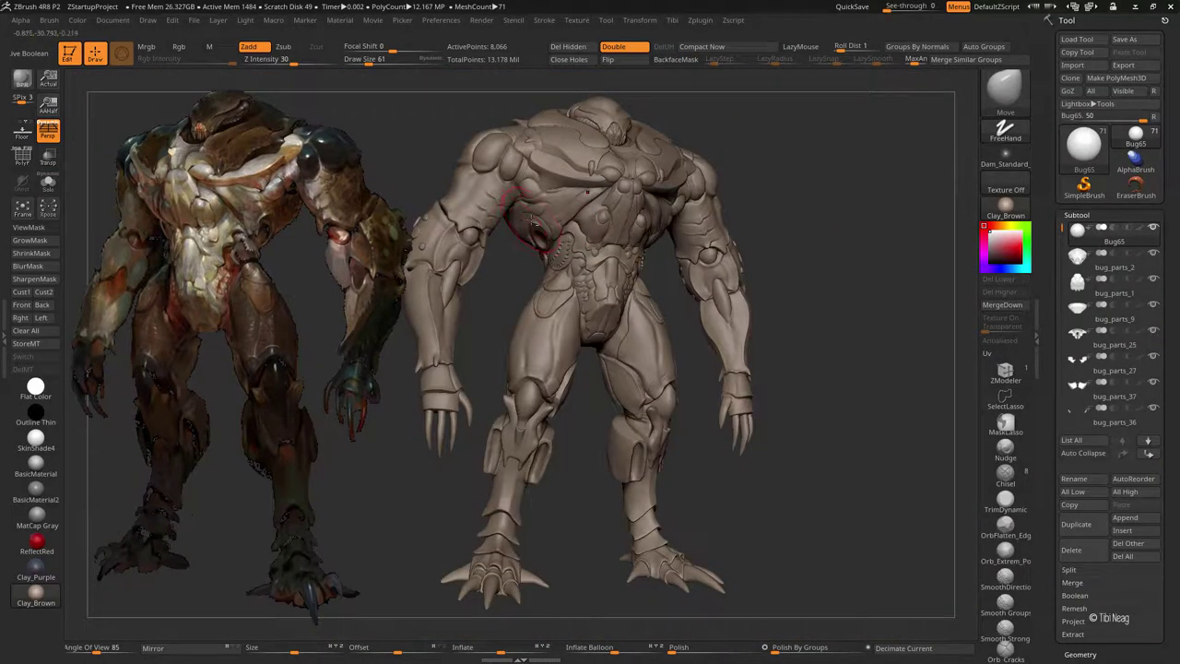
left_click(48, 182)
mouse_move(590, 434)
left_mouse_down()
mouse_move(471, 437)
mouse_move(529, 452)
mouse_move(468, 477)
left_mouse_up()
left_click_drag(500, 238, 484, 272)
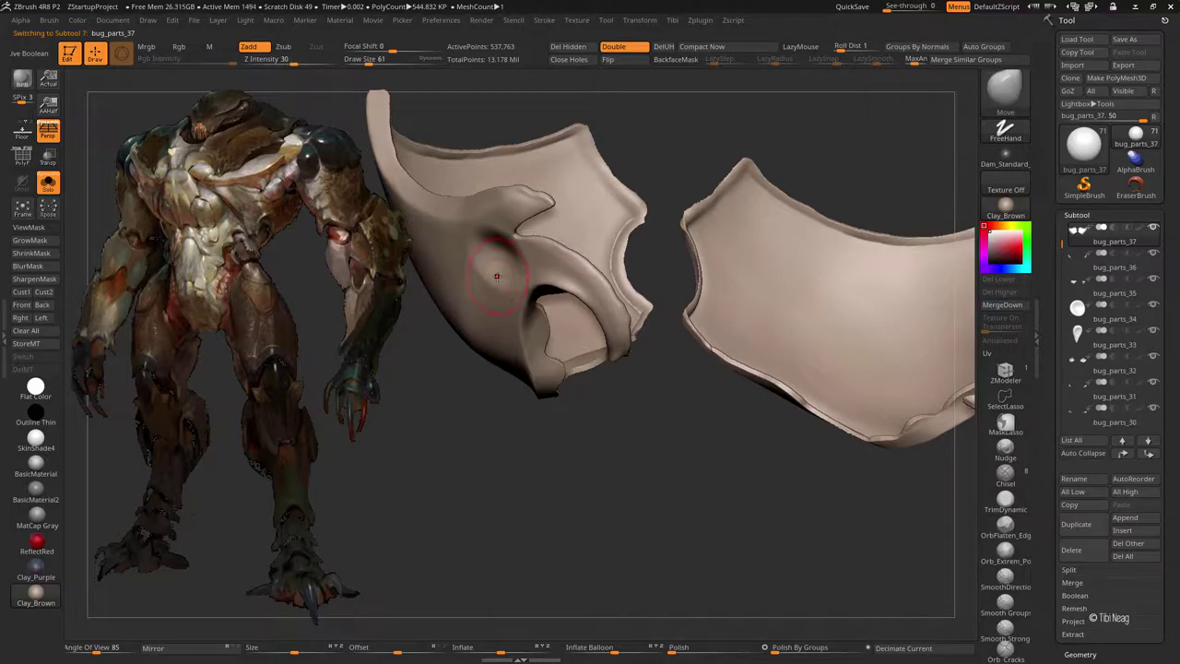
key("b")
key("h")
key("p")
mouse_move(496, 276)
right_mouse_down("alt")
mouse_move(606, 210)
mouse_move(577, 271)
mouse_move(617, 240)
mouse_move(440, 132)
mouse_move(679, 197)
mouse_move(701, 221)
right_mouse_up("alt")
left_click(790, 267, "alt")
- Solo bug_parts_35, lasso-isolate the wing plate, and apply Panel Loops from Geometry EdgeLoop
left_click(48, 182)
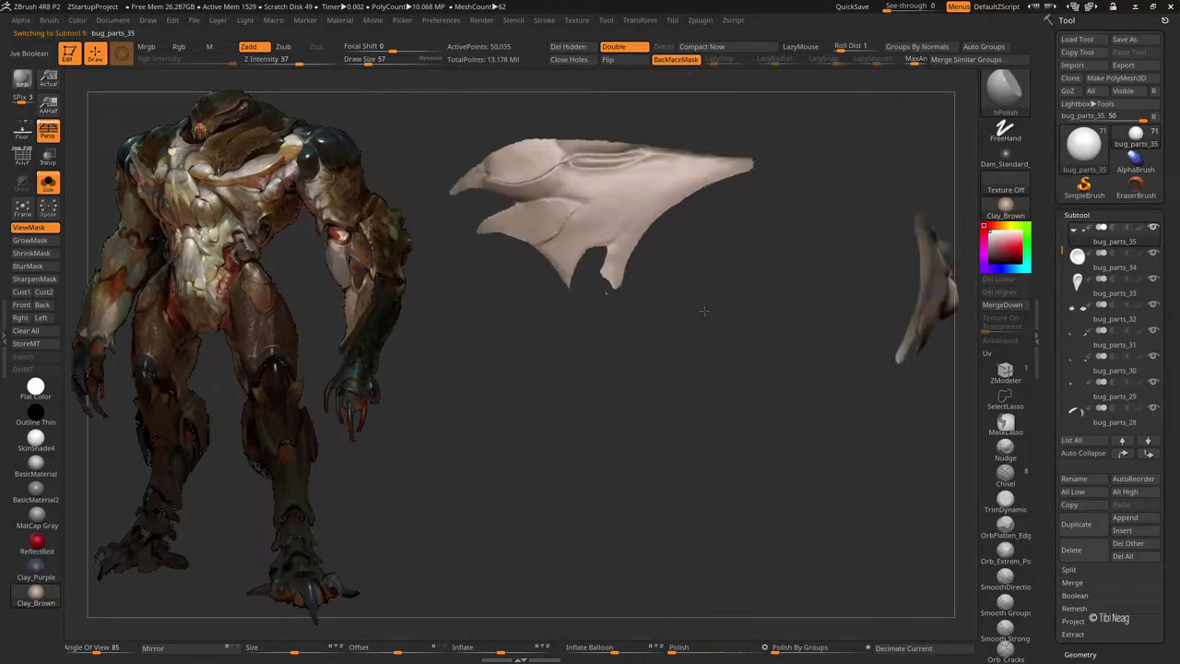
mouse_move(599, 350)
right_mouse_down("alt")
mouse_move(640, 376)
mouse_move(711, 322)
mouse_move(727, 245)
right_mouse_up("alt")
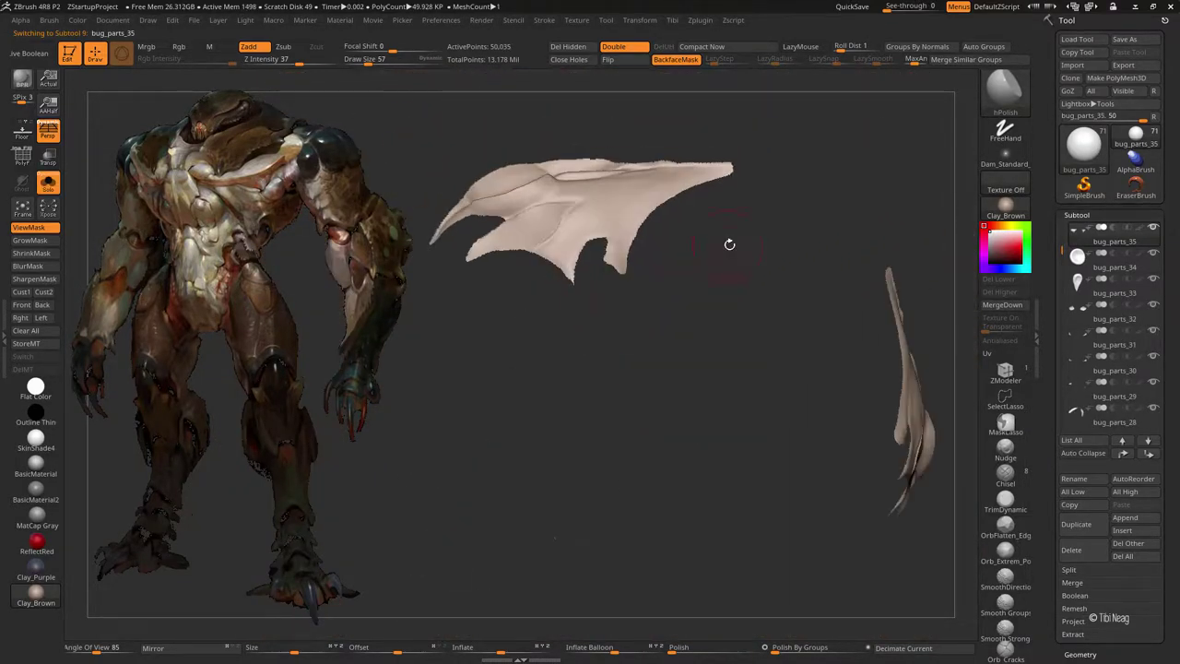
mouse_move(800, 157)
left_mouse_down("ctrl+shift")
mouse_move(430, 280)
mouse_move(422, 269)
left_mouse_up("ctrl+shift")
right_click_drag(701, 415, 737, 397)
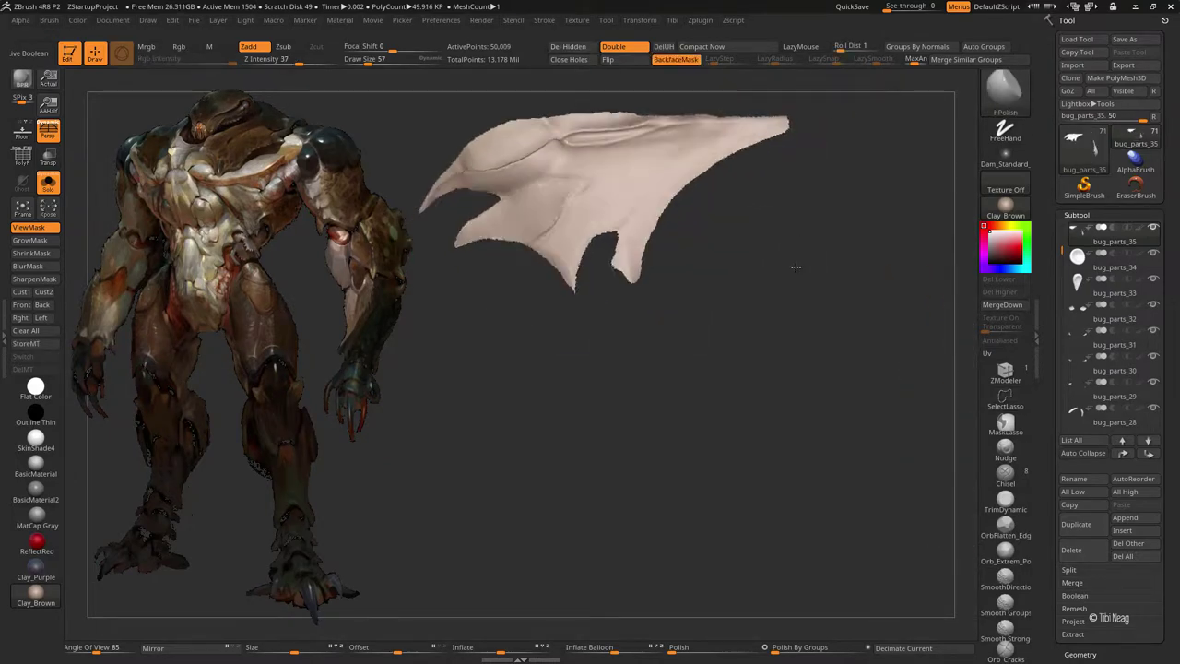
left_click_drag(1175, 581, 1176, 347)
left_click(1080, 420)
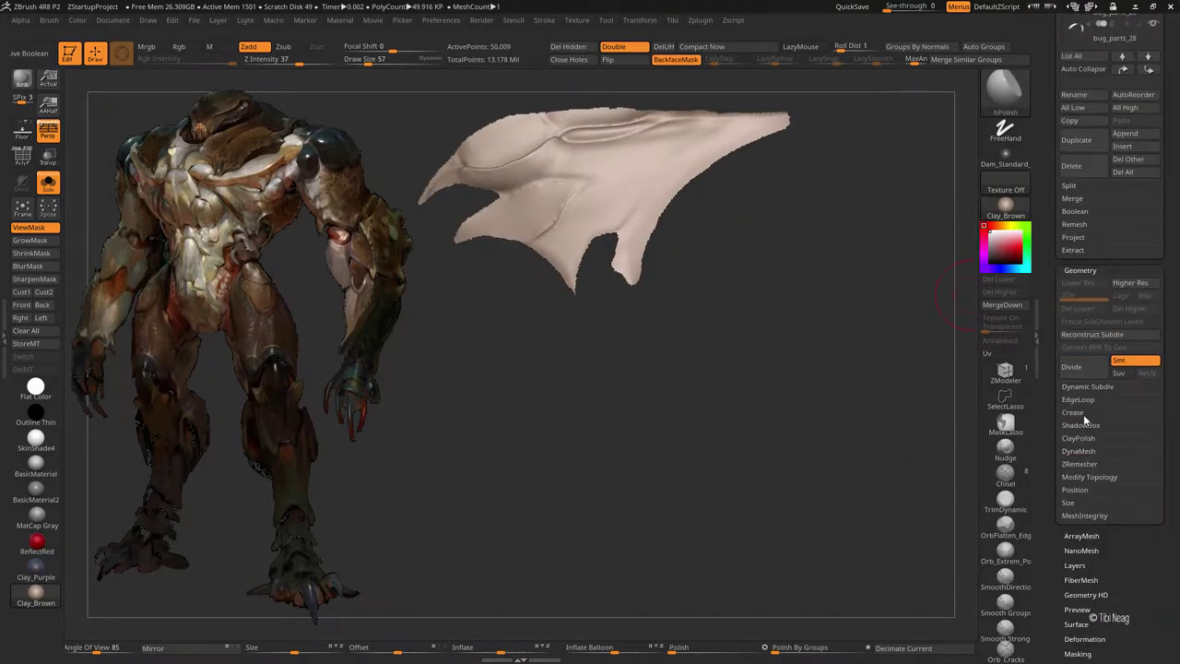
left_click(1086, 441)
- Rebuild the wing plate's Panel Loops at thickness 0.2441 with no bevel or polish
left_click_drag(706, 350, 756, 439)
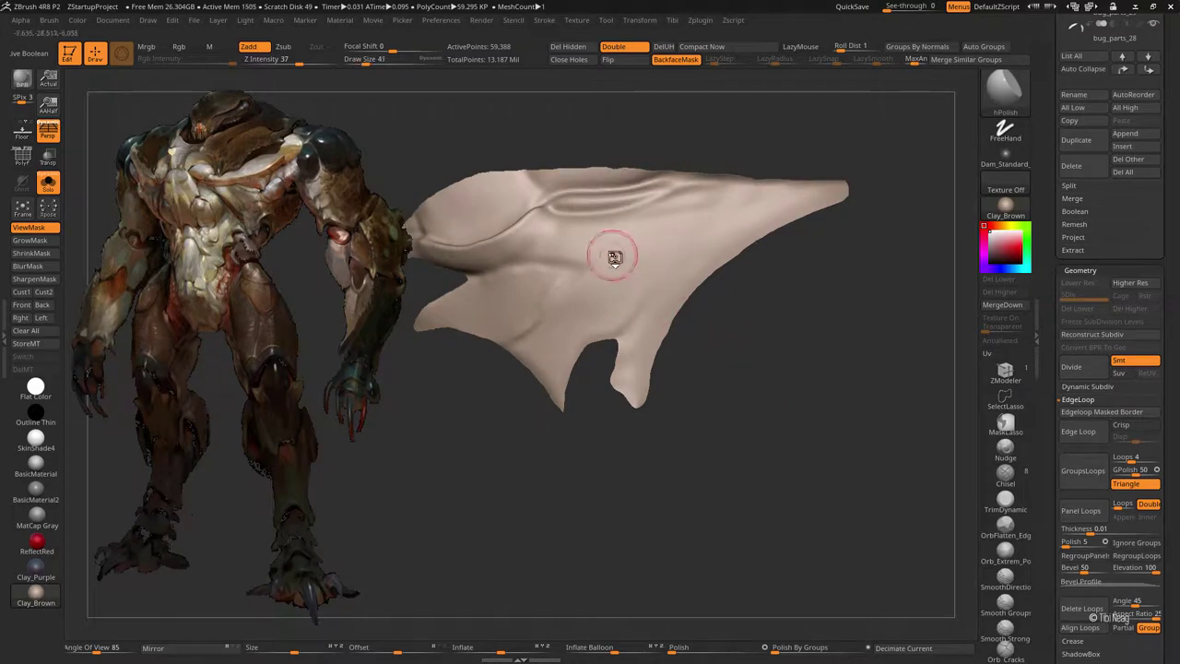
left_click(1005, 152)
left_click_drag(706, 82, 545, 174)
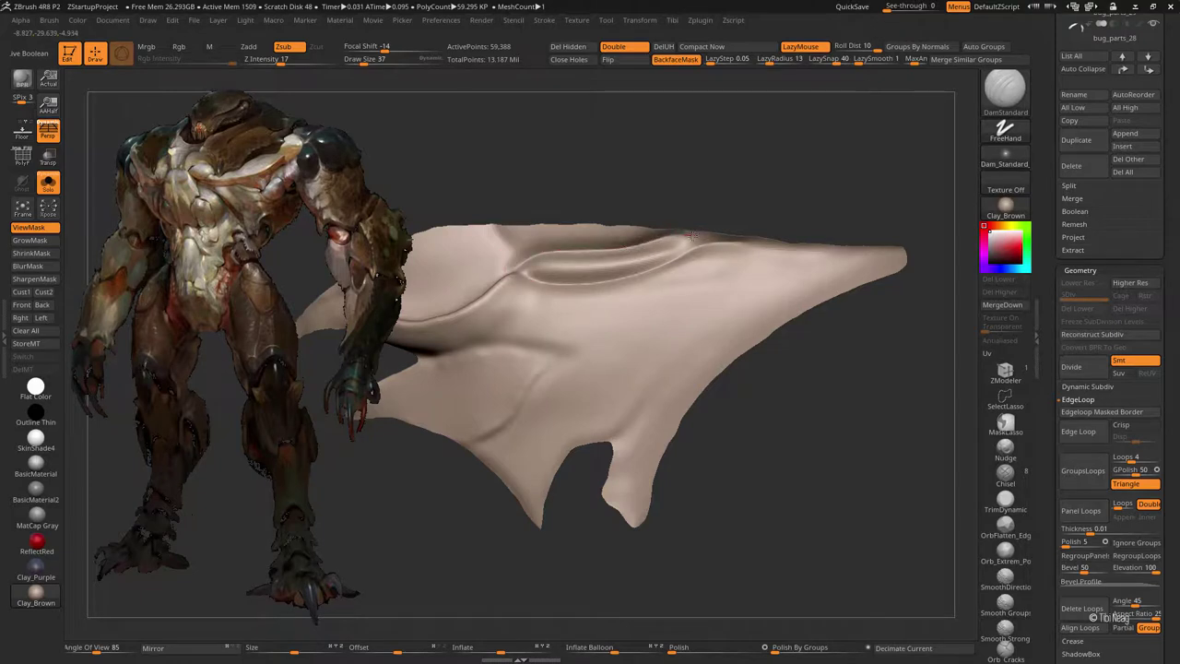
left_click_drag(836, 187, 811, 173)
scroll(1177, 472, "down", 2)
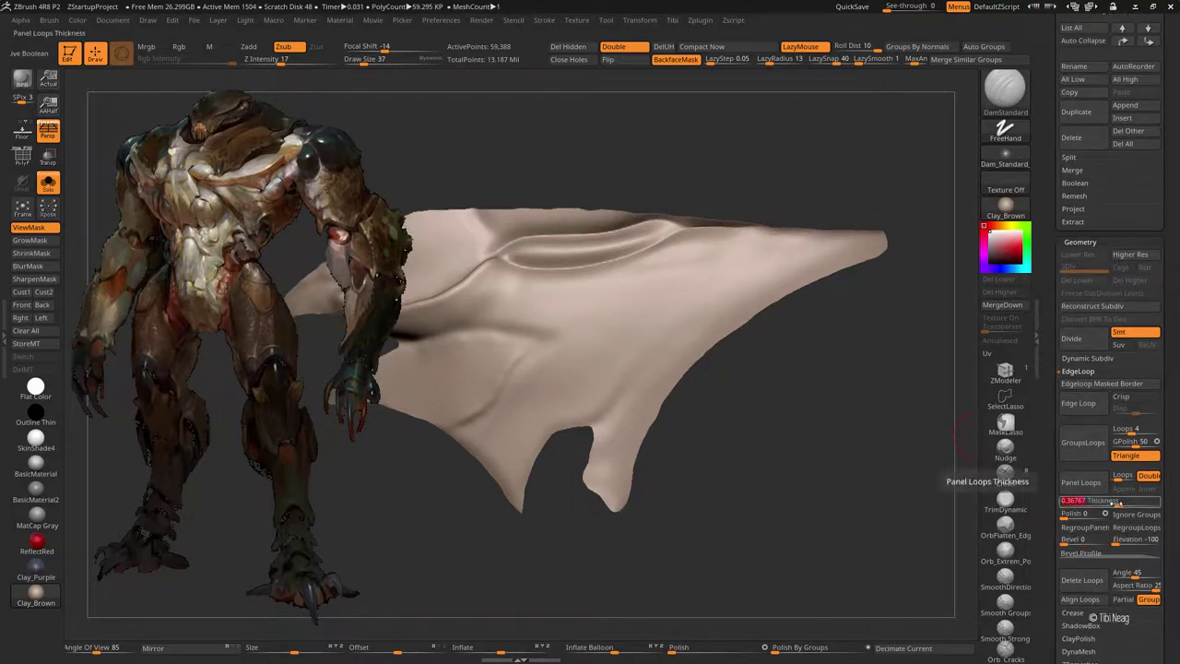
left_click(1081, 483)
- Mask the wing plate, polish its surface smooth, and clear the mask
left_click(751, 416, "ctrl")
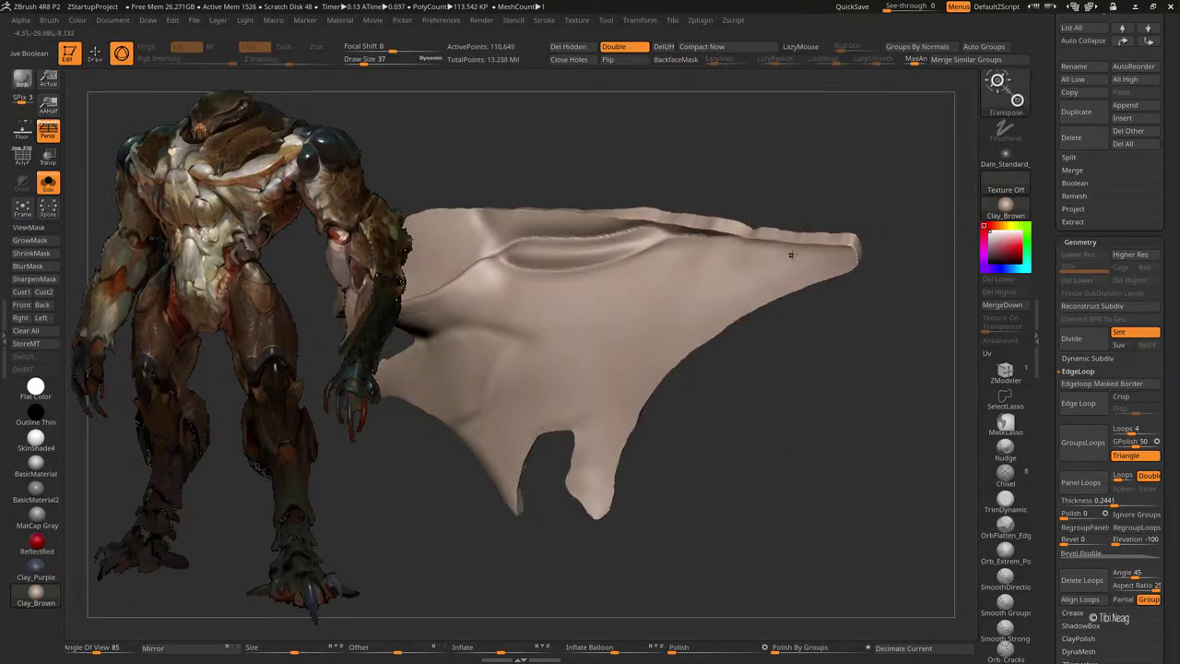
left_click_drag(751, 390, 675, 476)
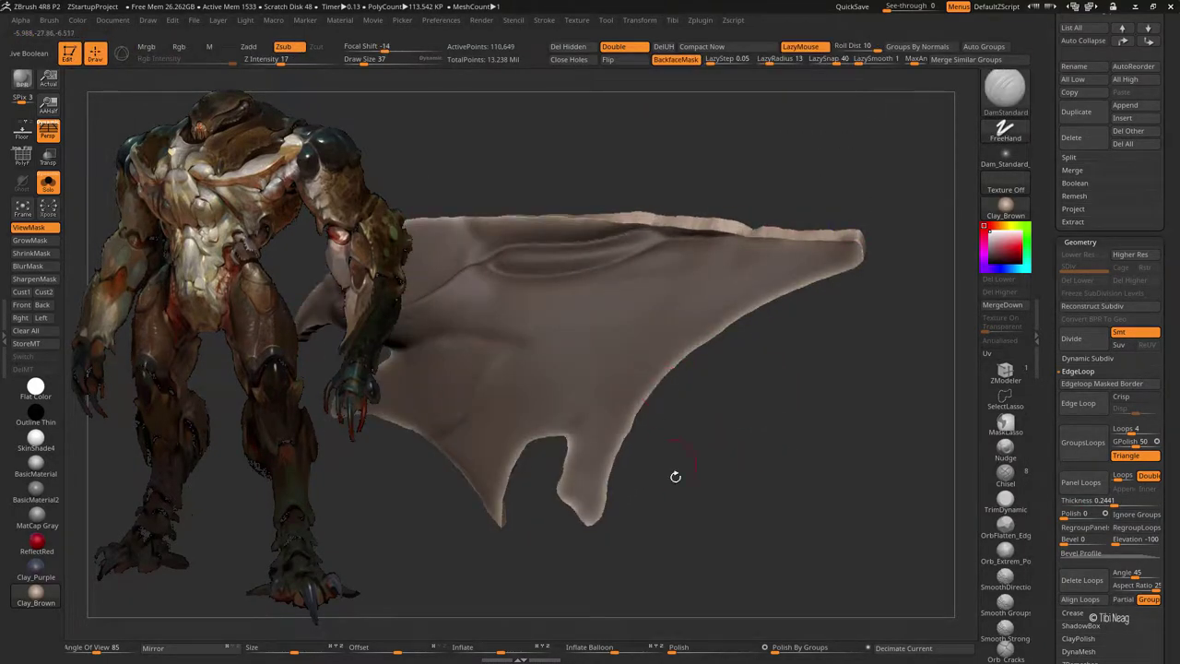
left_click_drag(698, 649, 701, 650)
left_click(740, 479, "ctrl")
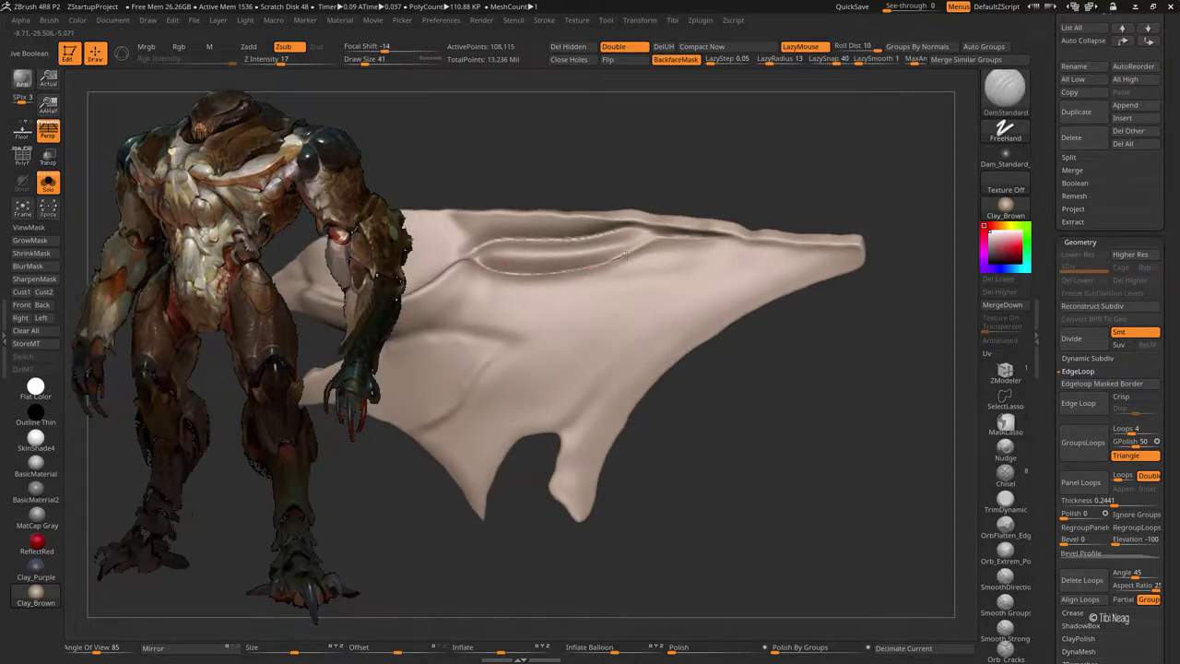
left_click_drag(694, 205, 766, 126)
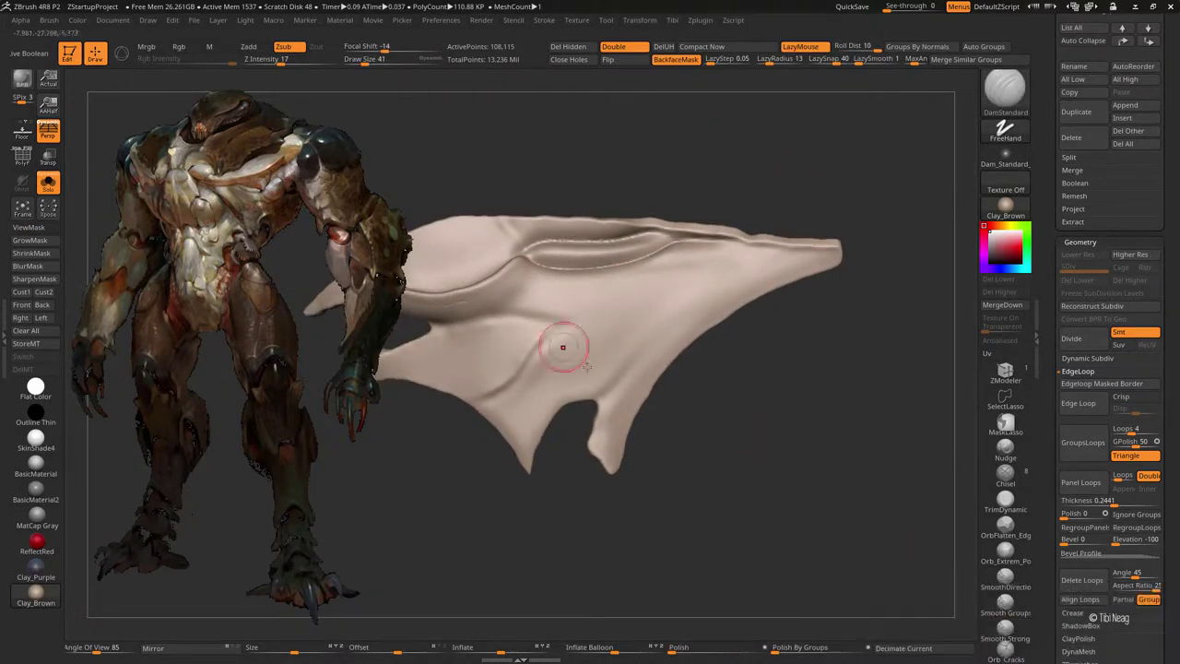
- Deepen the wing grooves with DamStandard and build clay along the upper groove
key("b")
key("d")
key("s")
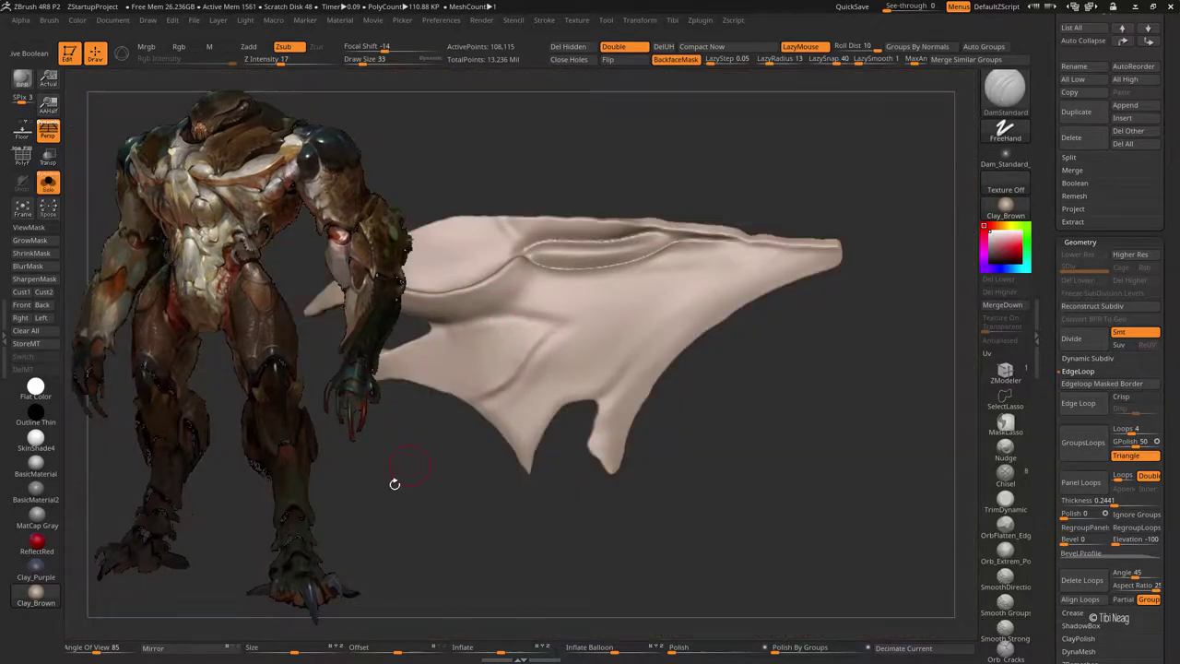
left_click_drag(394, 484, 461, 527)
key("b")
key("c")
key("l")
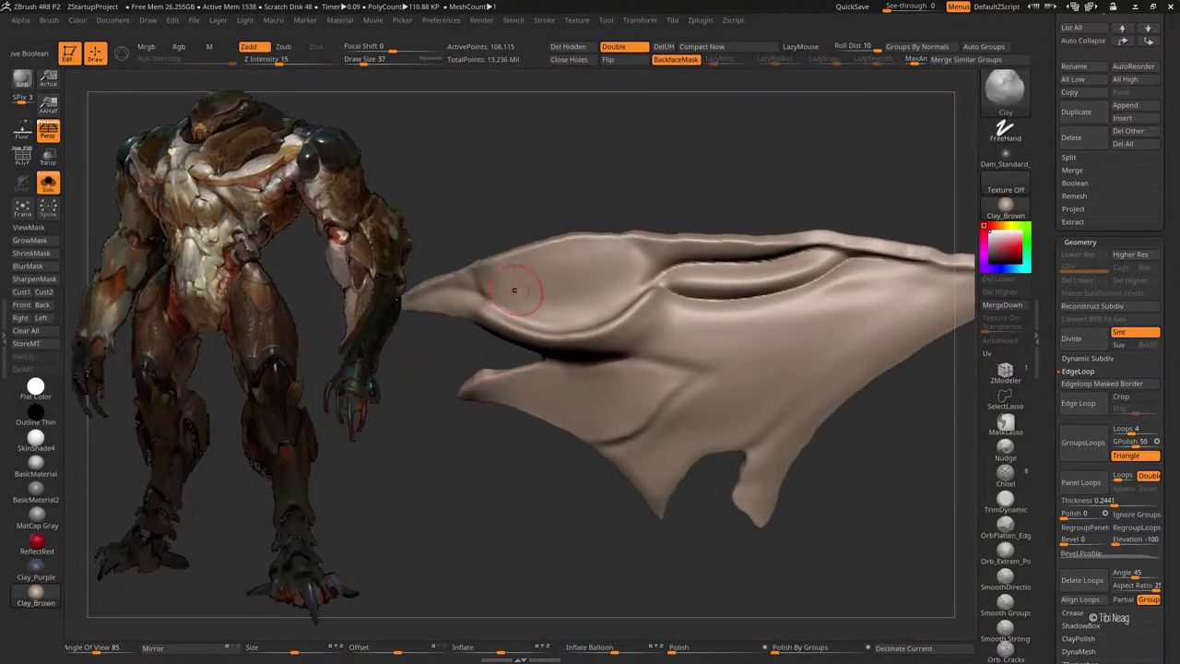
mouse_move(520, 285)
left_mouse_down()
mouse_move(486, 281)
mouse_move(590, 306)
left_mouse_up()
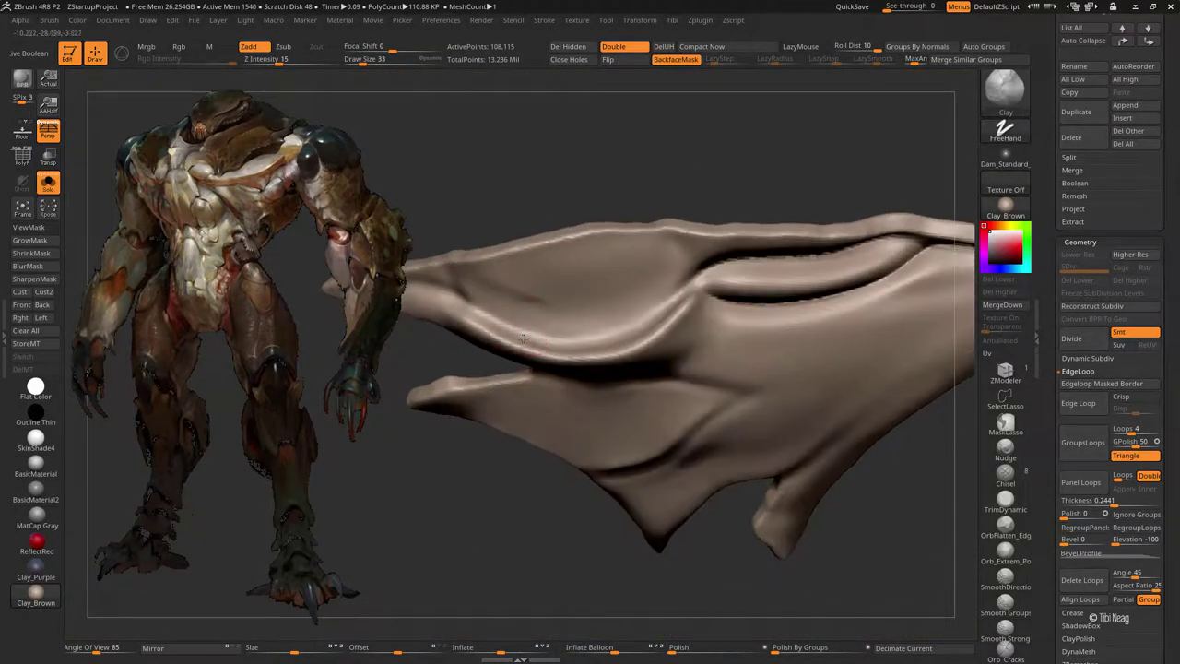
right_click_drag(575, 323, 586, 275)
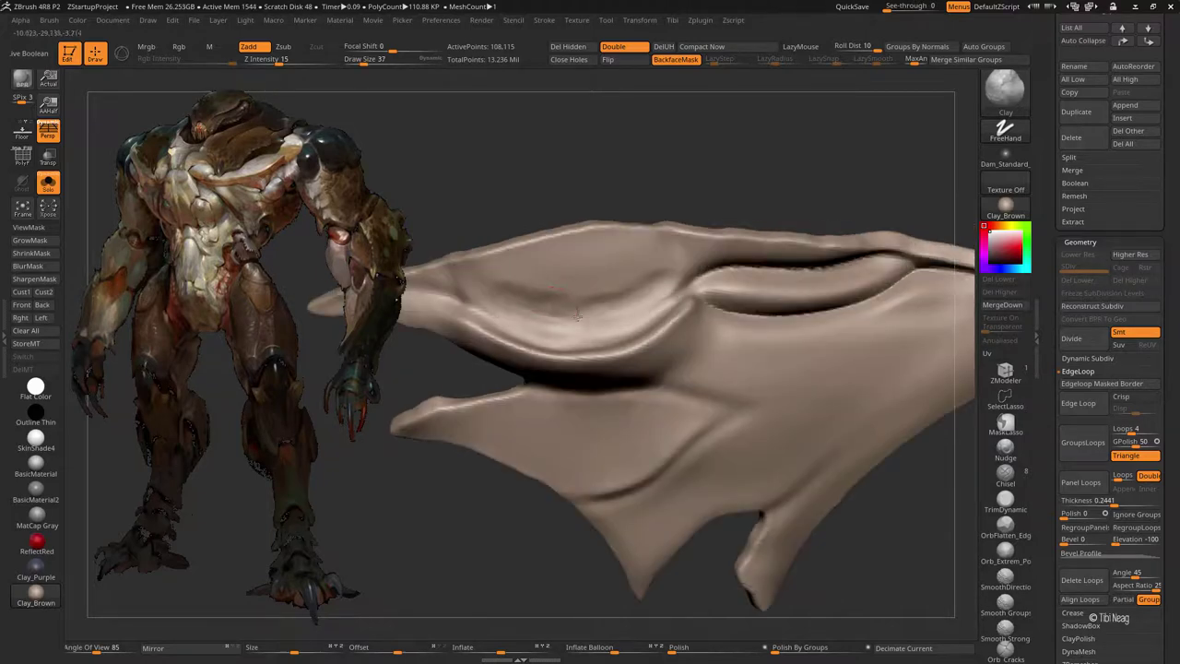
mouse_move(577, 315)
left_mouse_down()
mouse_move(477, 291)
mouse_move(564, 263)
left_mouse_up()
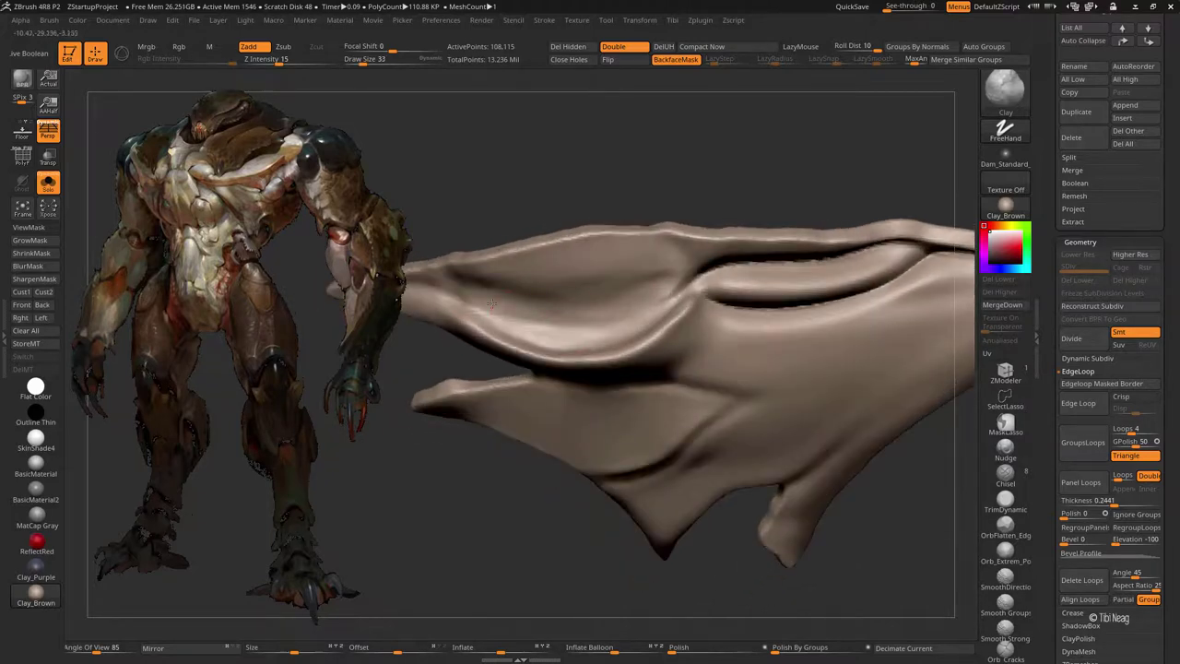
key("f")
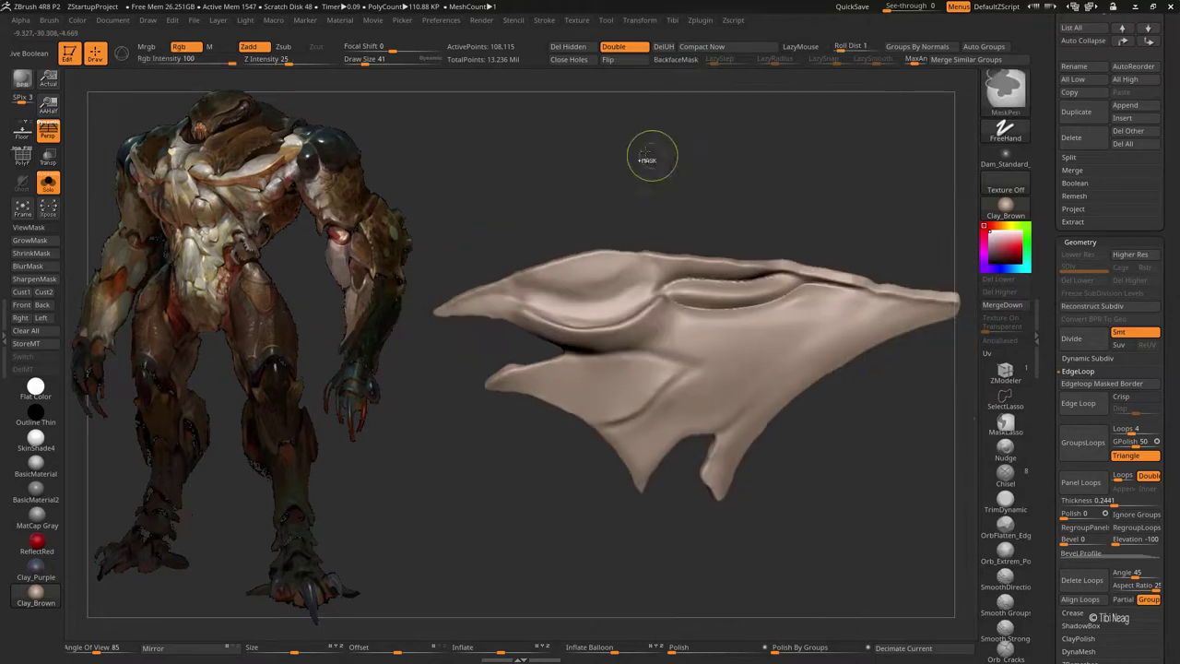
- Pull the wing's lower tip further left, toggling Solo to compare with the body
key("shift+alt+s")
mouse_move(557, 305)
right_mouse_down()
mouse_move(504, 362)
mouse_move(474, 342)
mouse_move(544, 332)
right_mouse_up()
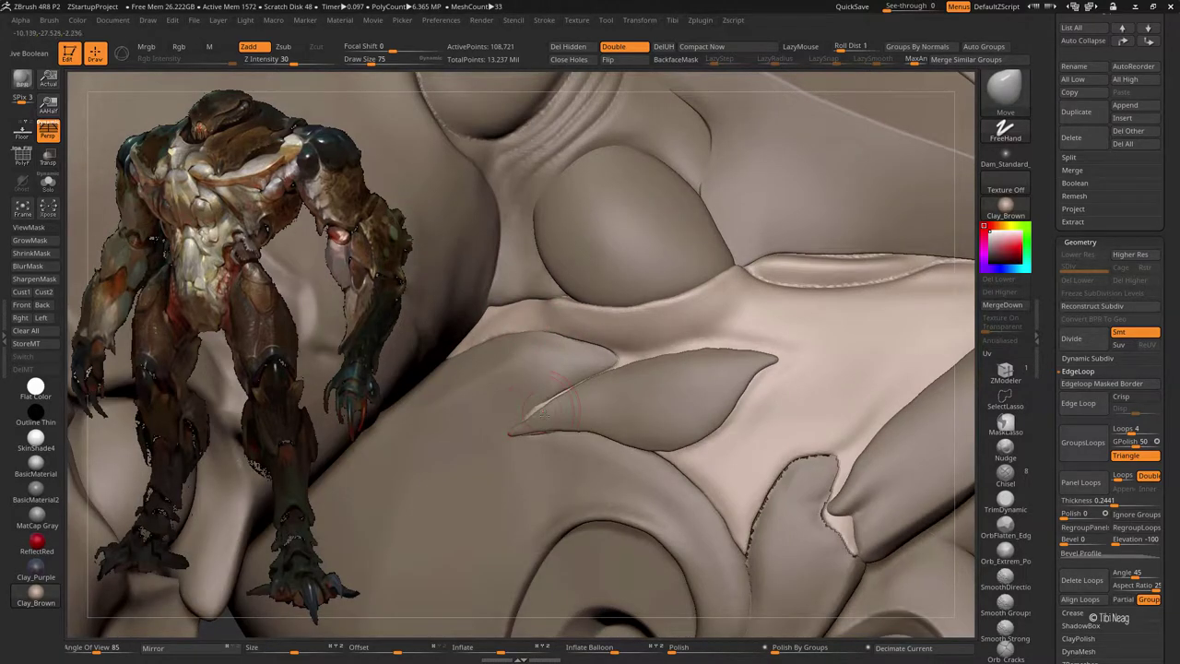
key("space")
key("shift+alt+s")
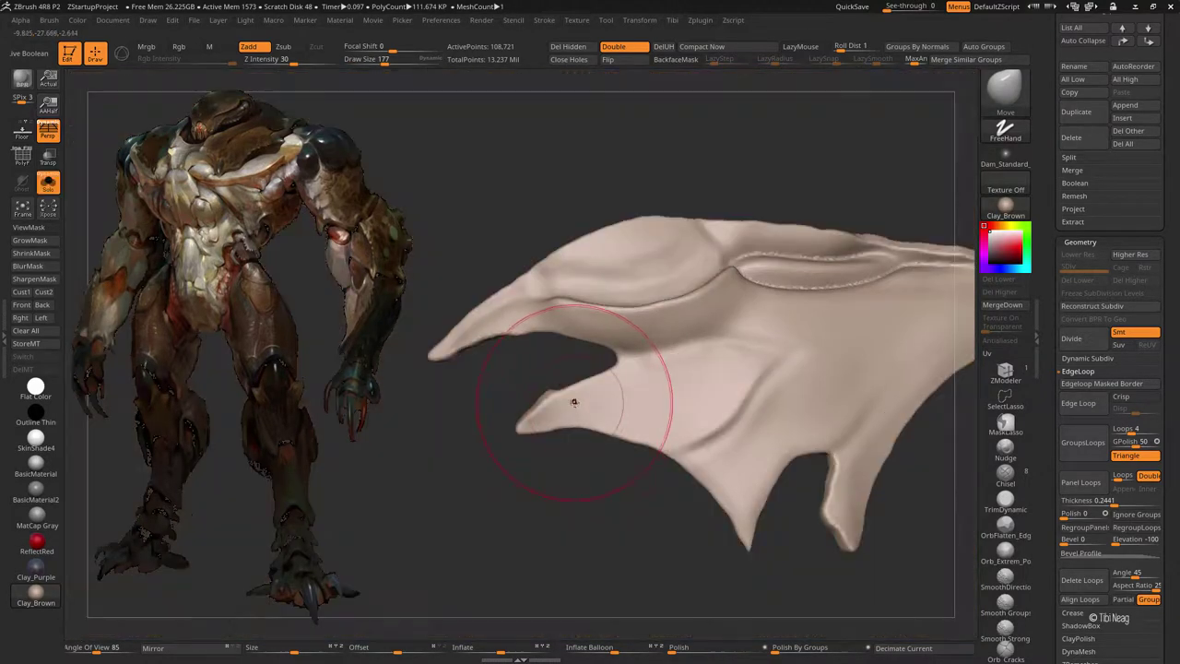
right_click_drag(574, 402, 556, 430)
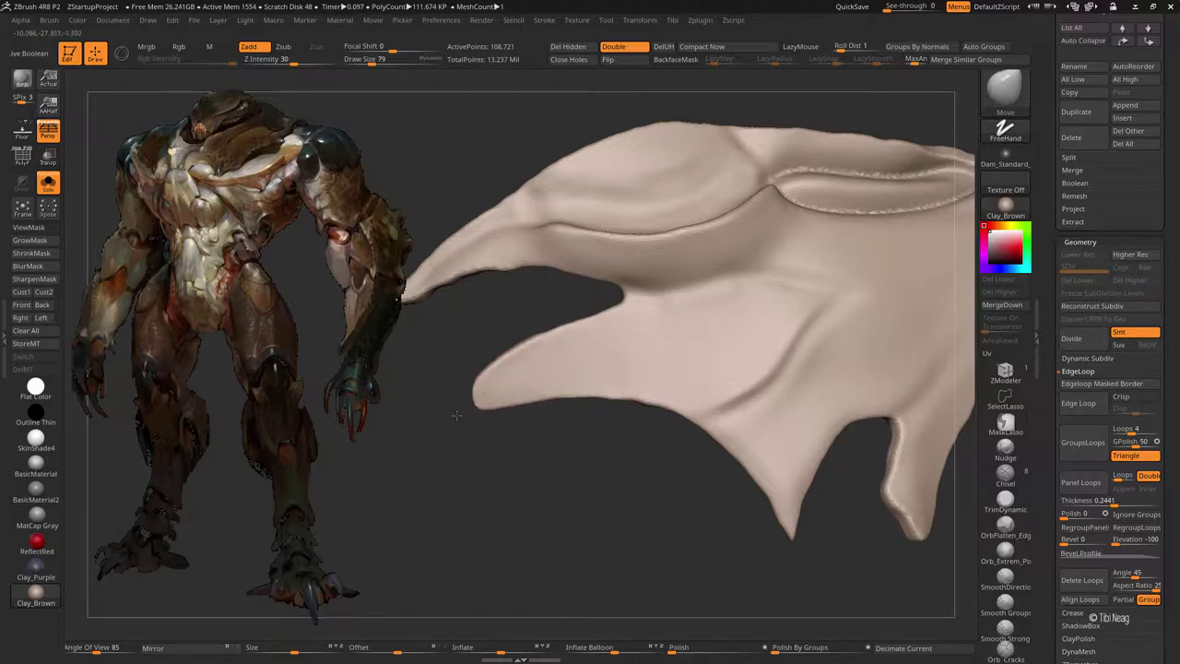
left_click_drag(480, 399, 459, 406)
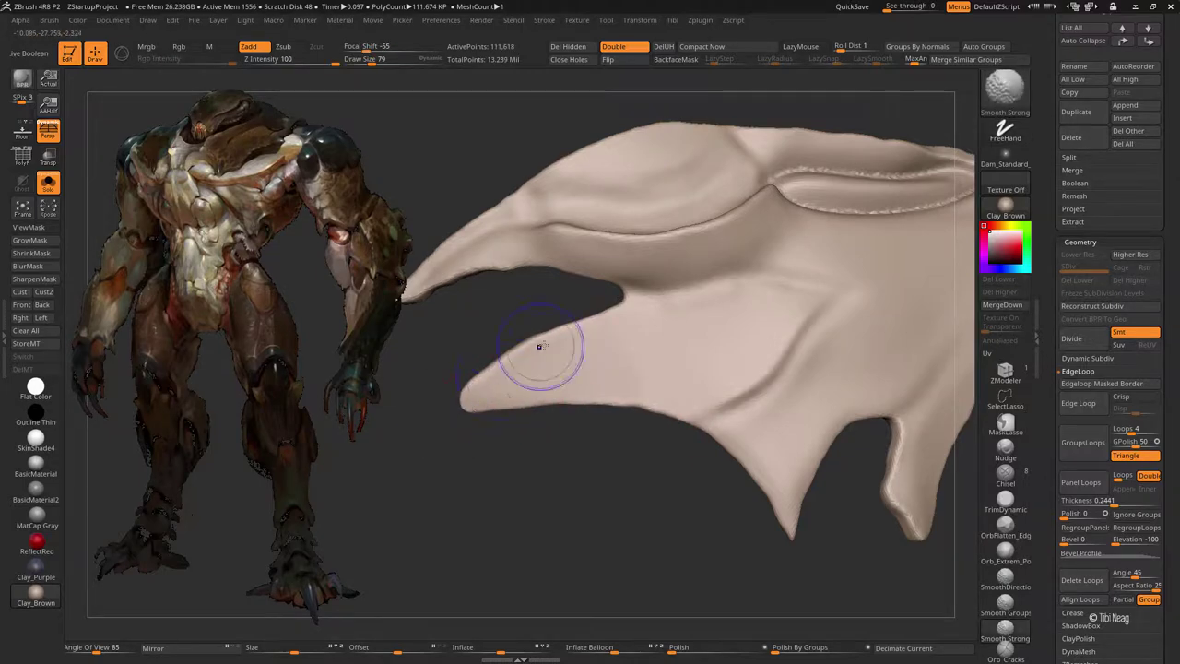
key("shift+alt+s")
left_click(517, 366, "alt")
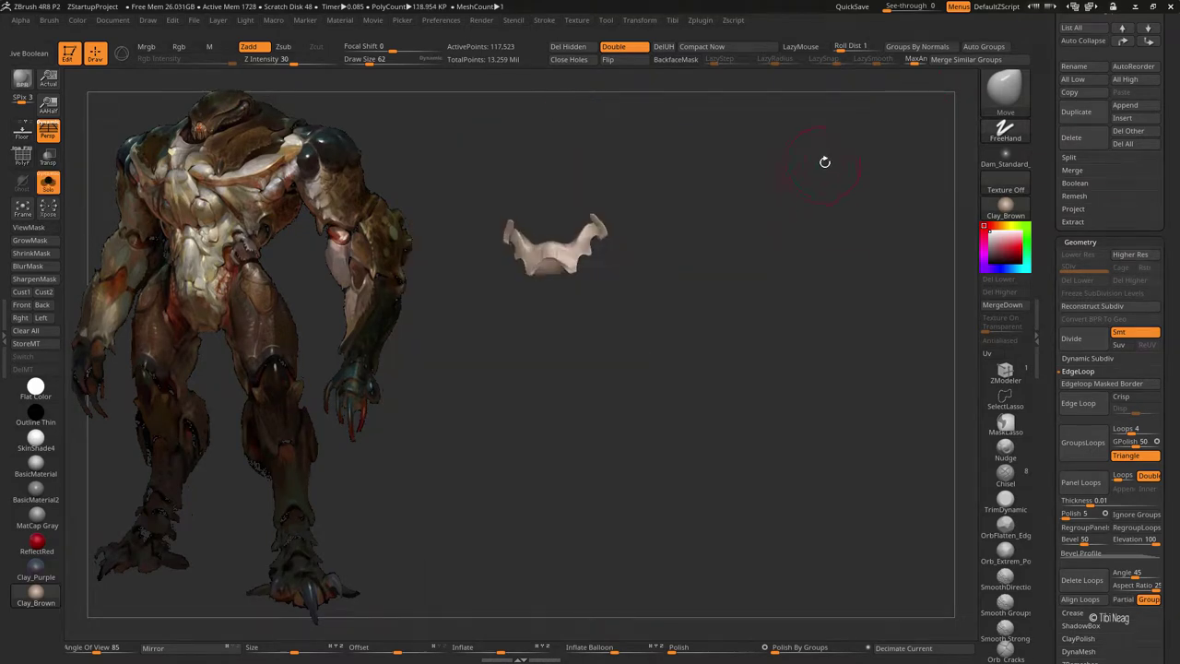
- Select the chest armour plates and orbit toward the hip and thigh plates
right_click_drag(824, 164, 692, 245, "alt")
left_click(687, 245, "alt")
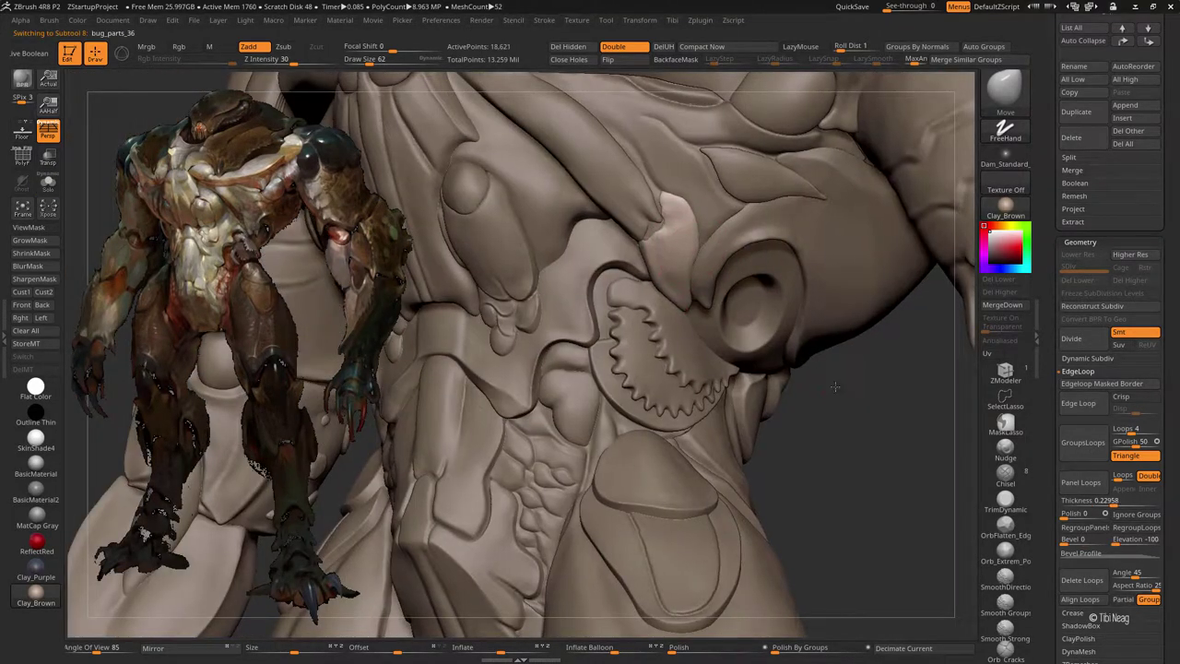
mouse_move(836, 412)
right_mouse_down()
mouse_move(676, 244)
mouse_move(605, 384)
mouse_move(508, 343)
right_mouse_up()
left_click(676, 245, "alt")
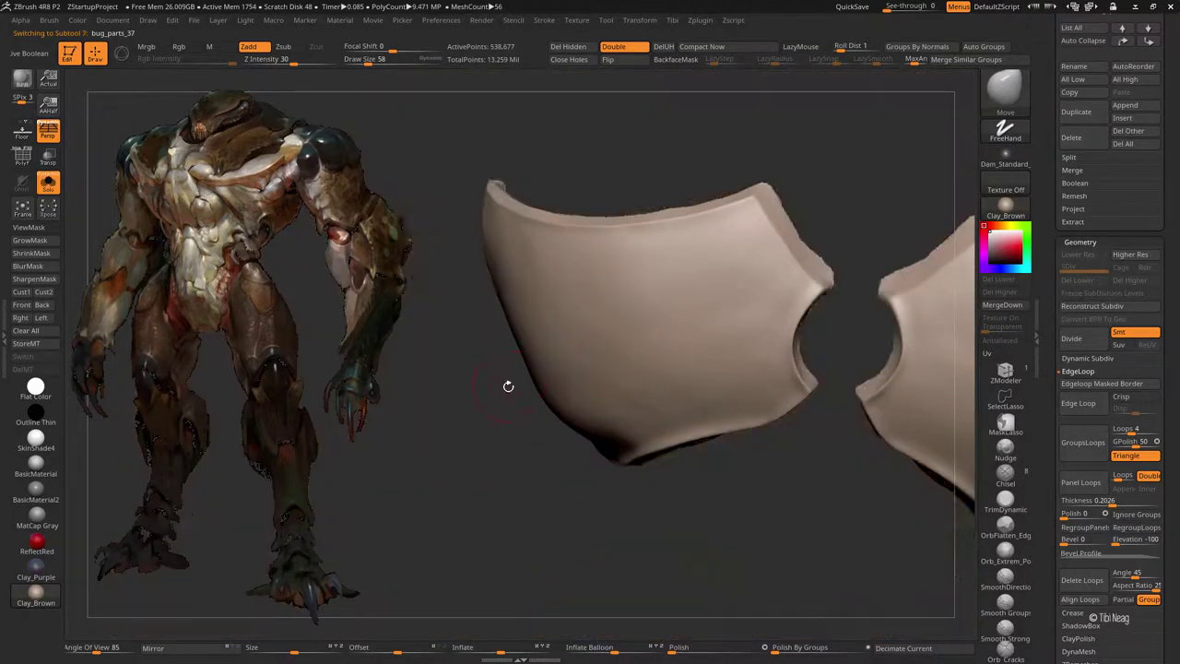
left_click(676, 229, "alt")
mouse_move(687, 197)
right_mouse_down()
mouse_move(764, 172)
mouse_move(832, 292)
mouse_move(830, 277)
mouse_move(885, 409)
right_mouse_up()
right_click(830, 276)
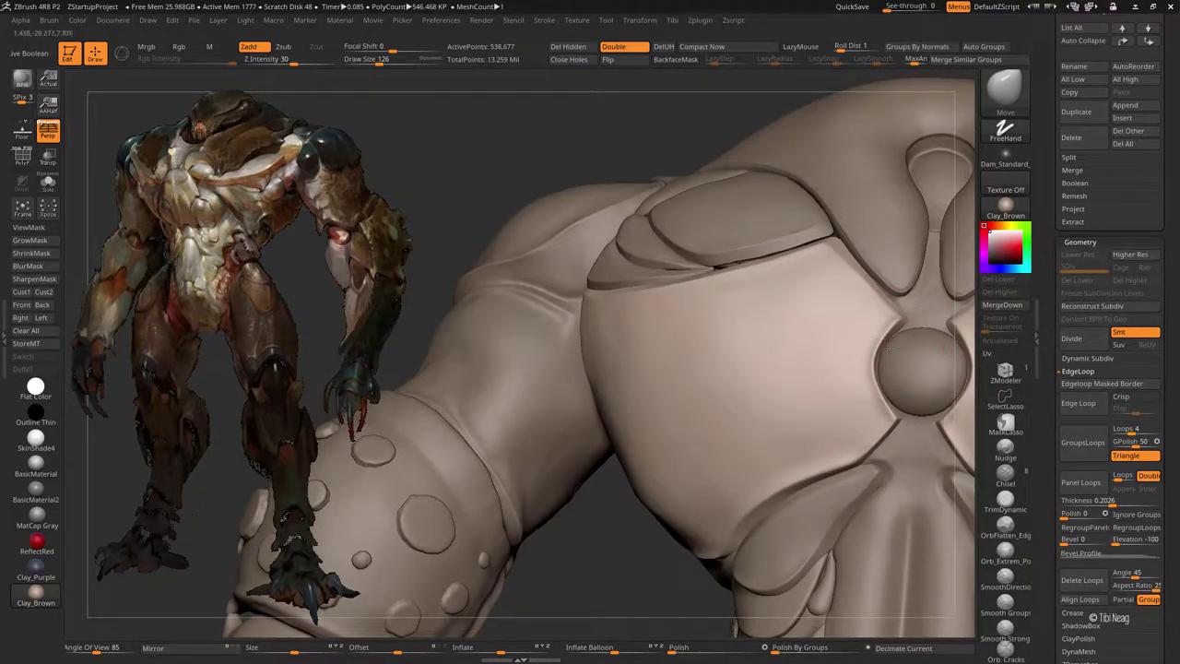
key("[")
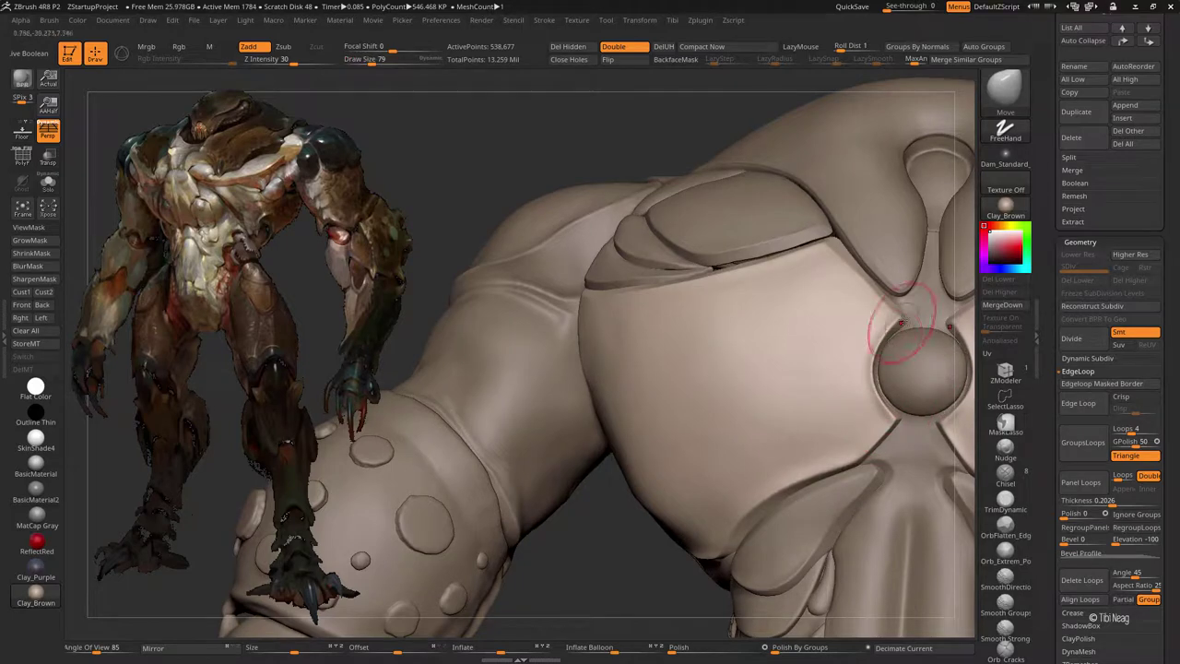
- Inspect the thigh and torso, selecting the upper and lower torso shell parts in turn
right_click_drag(876, 355, 644, 290)
key("]")
right_click_drag(734, 268, 740, 267)
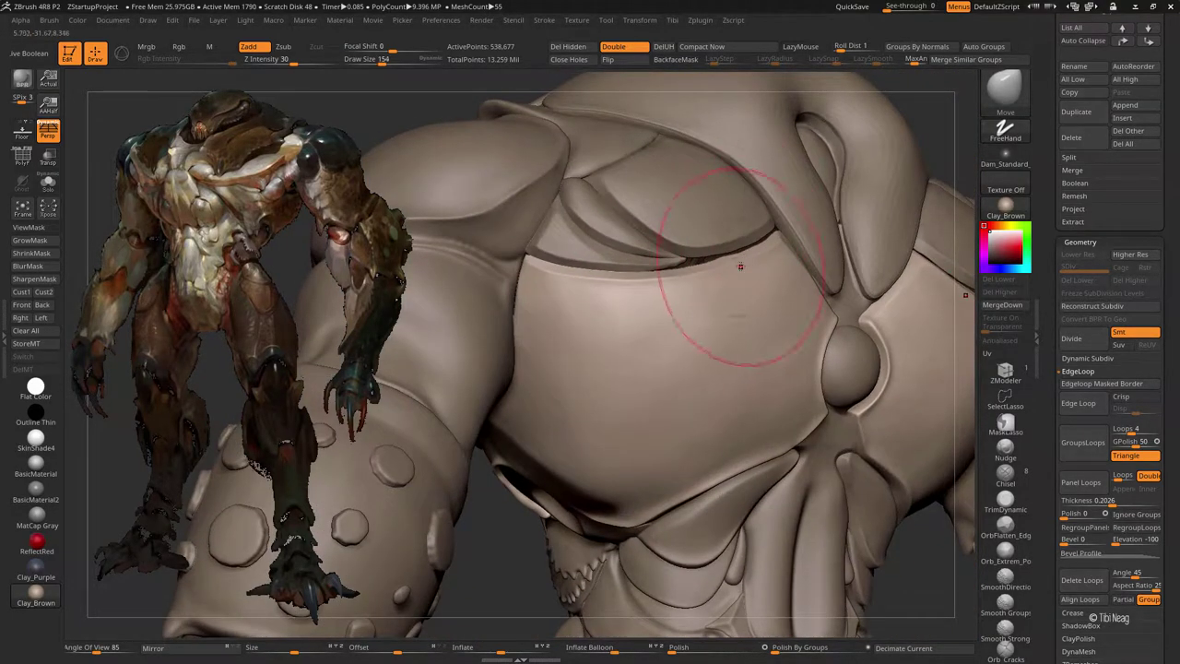
right_click_drag(660, 289, 748, 276)
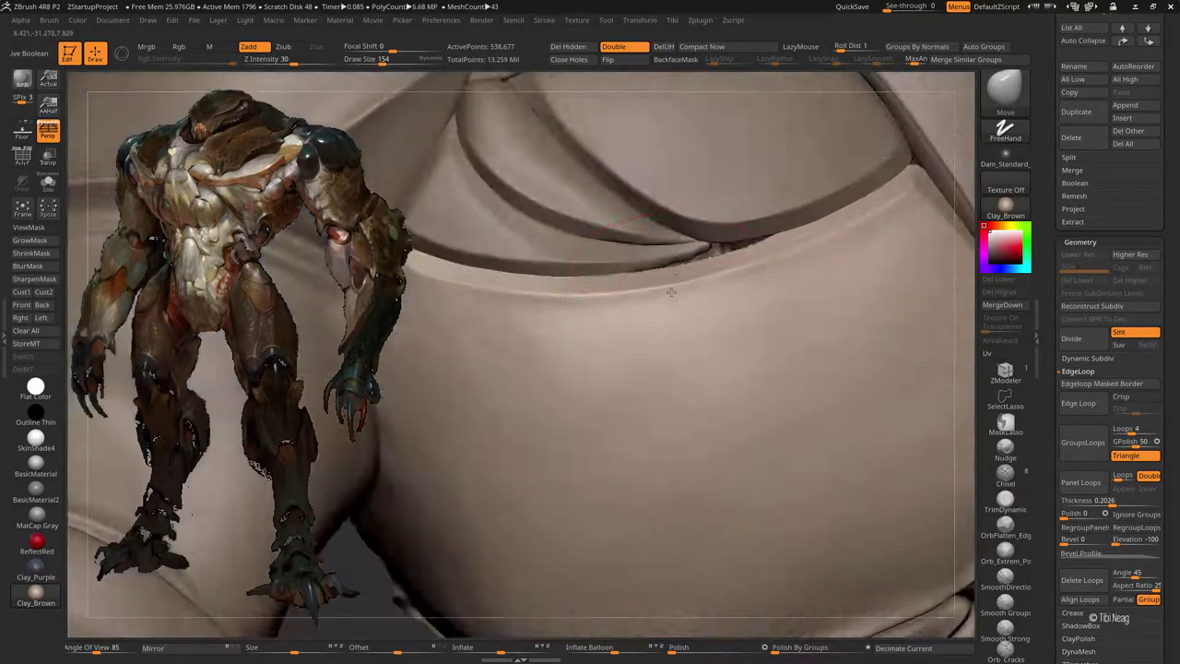
left_click(689, 247, "alt")
mouse_move(690, 248)
right_mouse_down()
mouse_move(703, 242)
mouse_move(643, 237)
mouse_move(636, 222)
mouse_move(531, 287)
mouse_move(671, 244)
right_mouse_up()
left_click(704, 228, "alt")
left_click(722, 247, "alt")
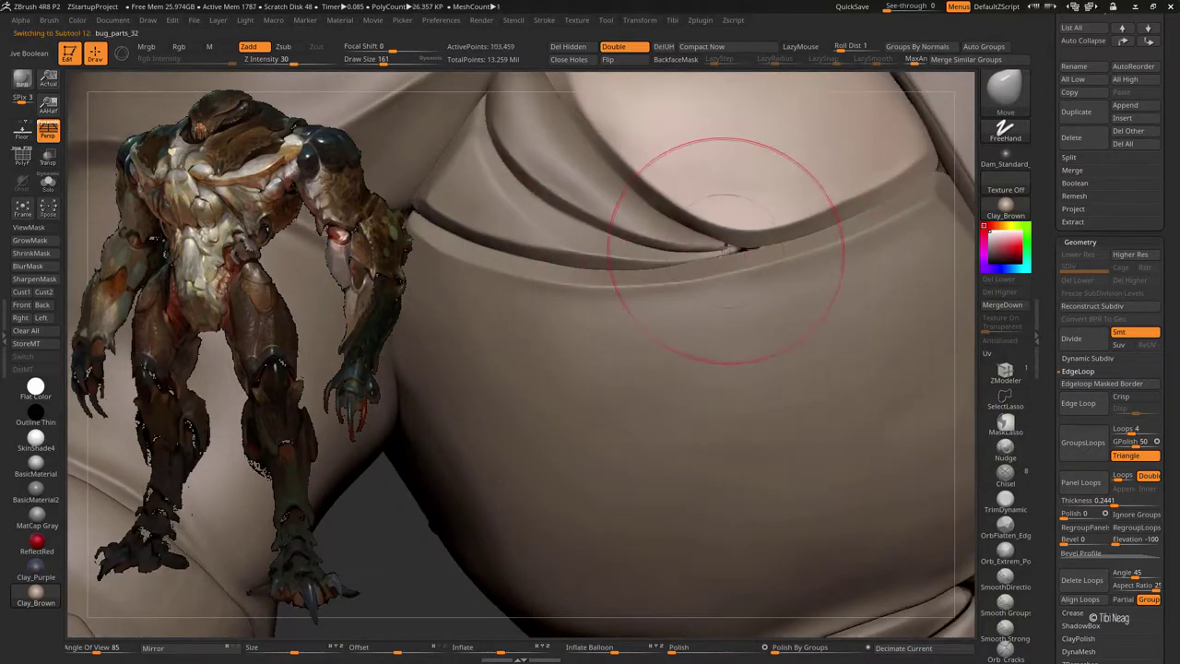
left_click(732, 249, "alt")
left_click(731, 250, "alt")
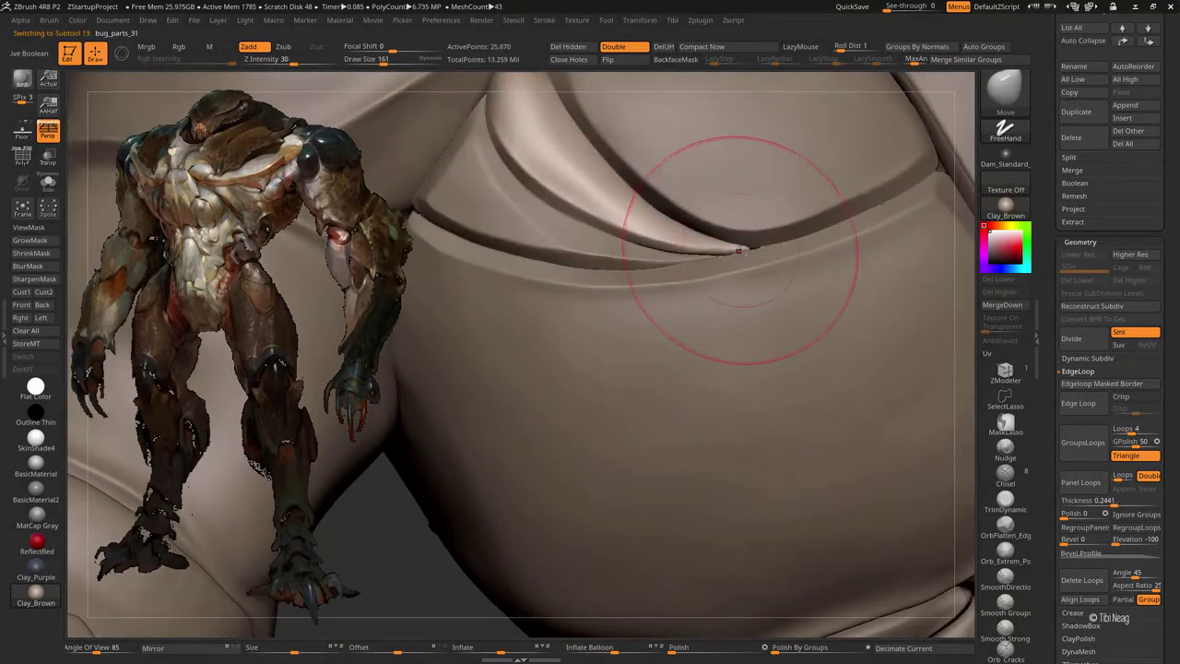
left_click(672, 198, "alt")
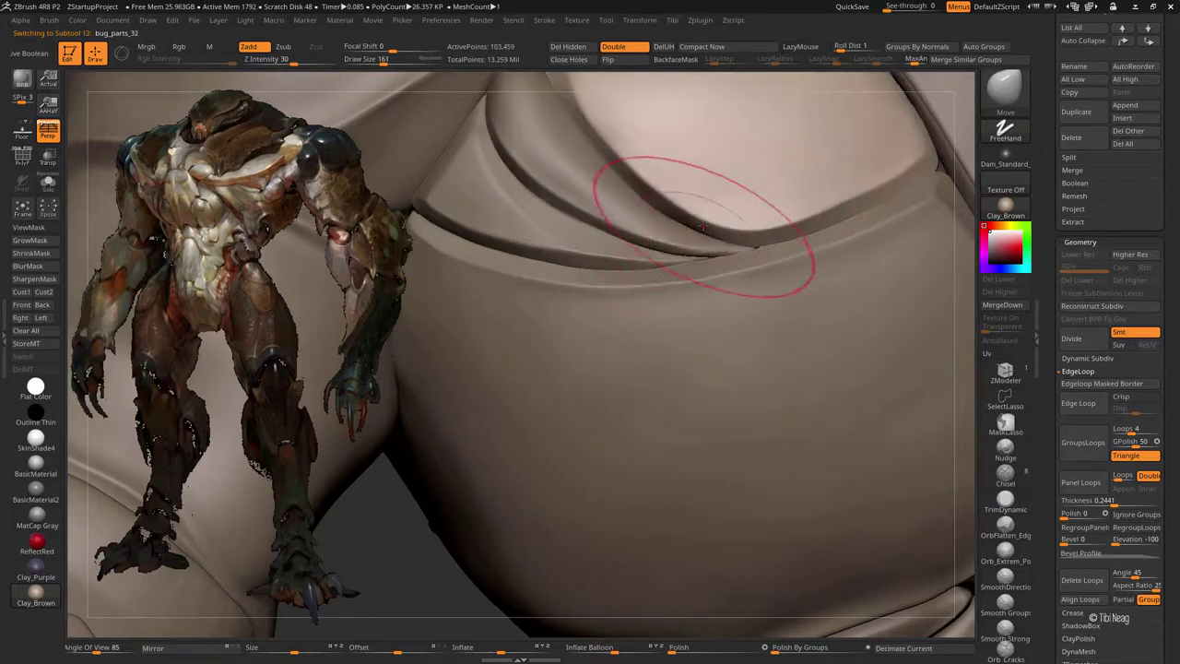
key("space")
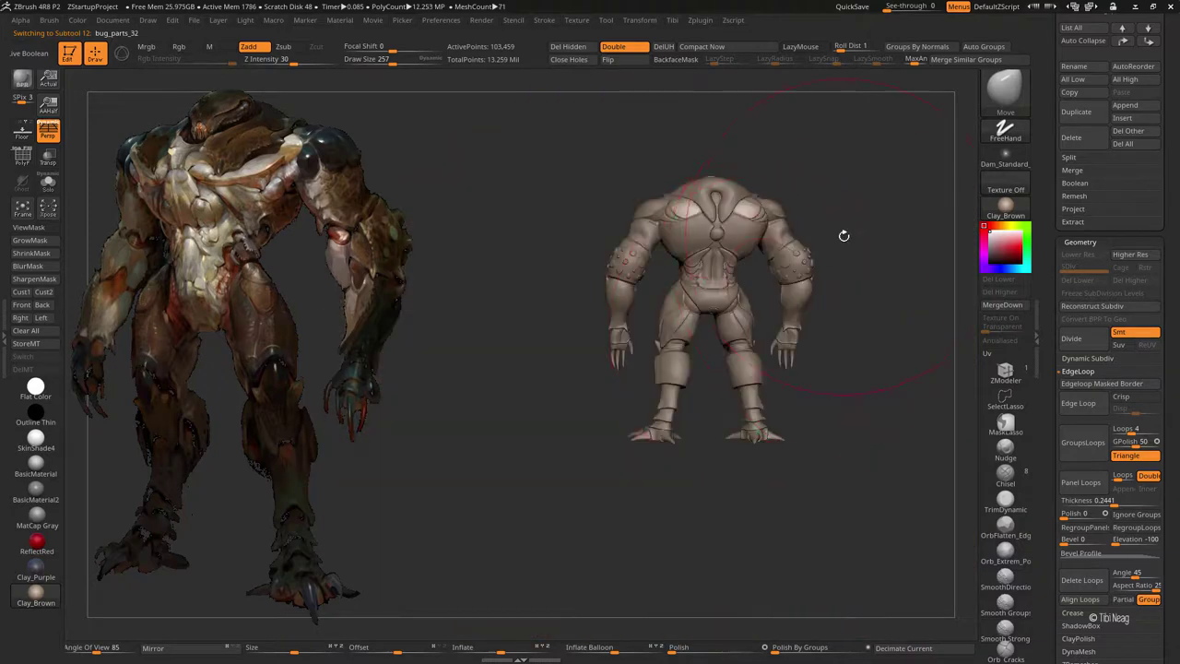
- Select the bug_parts_4 shoulder pad, isolate it with Solo, and orbit to show its top
mouse_move(843, 237)
left_mouse_down()
mouse_move(915, 238)
mouse_move(807, 188)
mouse_move(771, 238)
left_mouse_up()
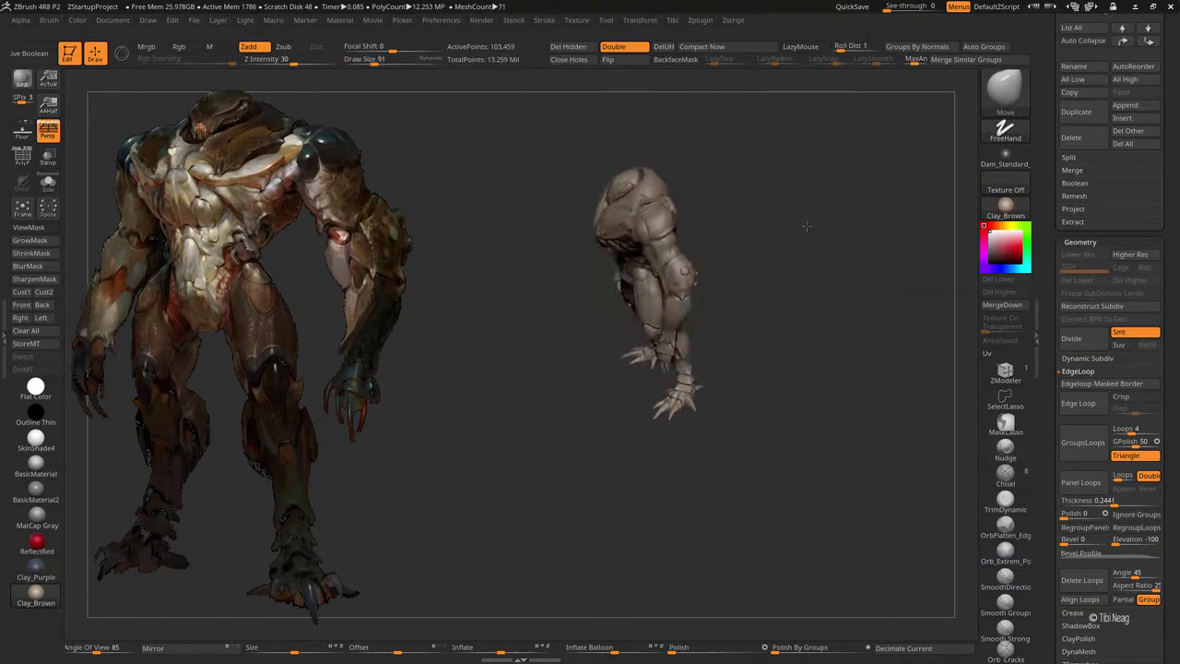
left_click(678, 276, "alt")
mouse_move(838, 338)
left_mouse_down()
mouse_move(741, 195)
mouse_move(827, 219)
mouse_move(816, 109)
mouse_move(867, 269)
mouse_move(689, 301)
mouse_move(628, 350)
mouse_move(646, 329)
mouse_move(689, 342)
mouse_move(752, 315)
mouse_move(736, 330)
left_mouse_up()
key("space")
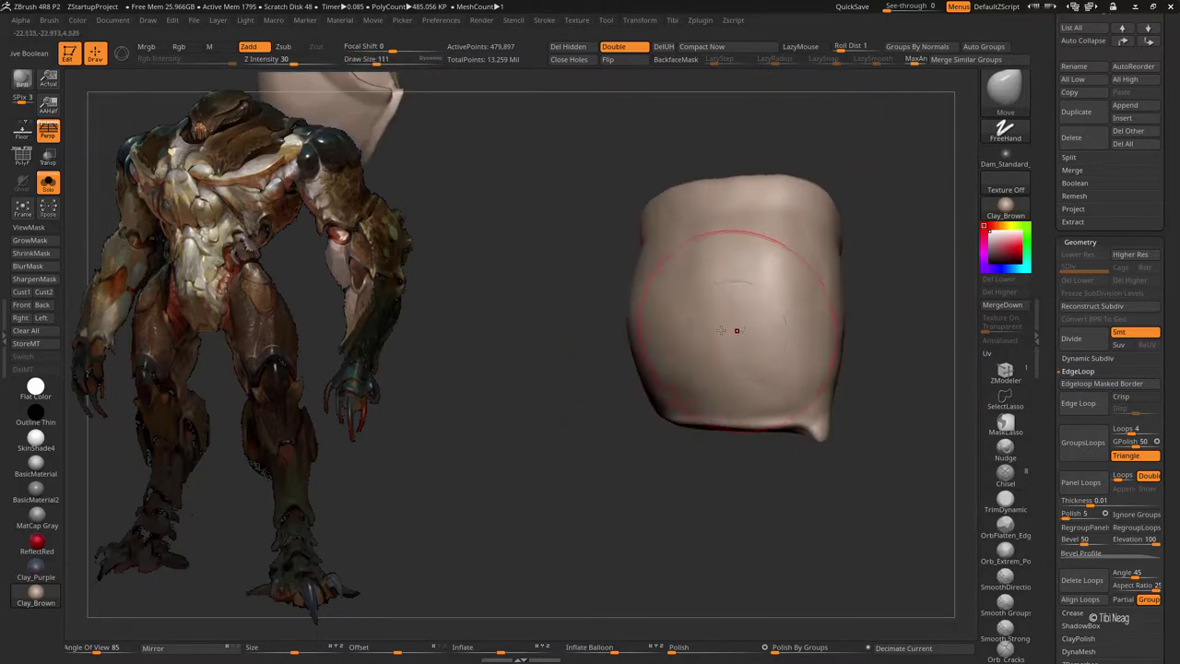
- Zoom in on the isolated shoulder pad and carve a curving groove across it
mouse_move(743, 365)
right_mouse_down()
mouse_move(679, 390)
mouse_move(701, 310)
right_mouse_up()
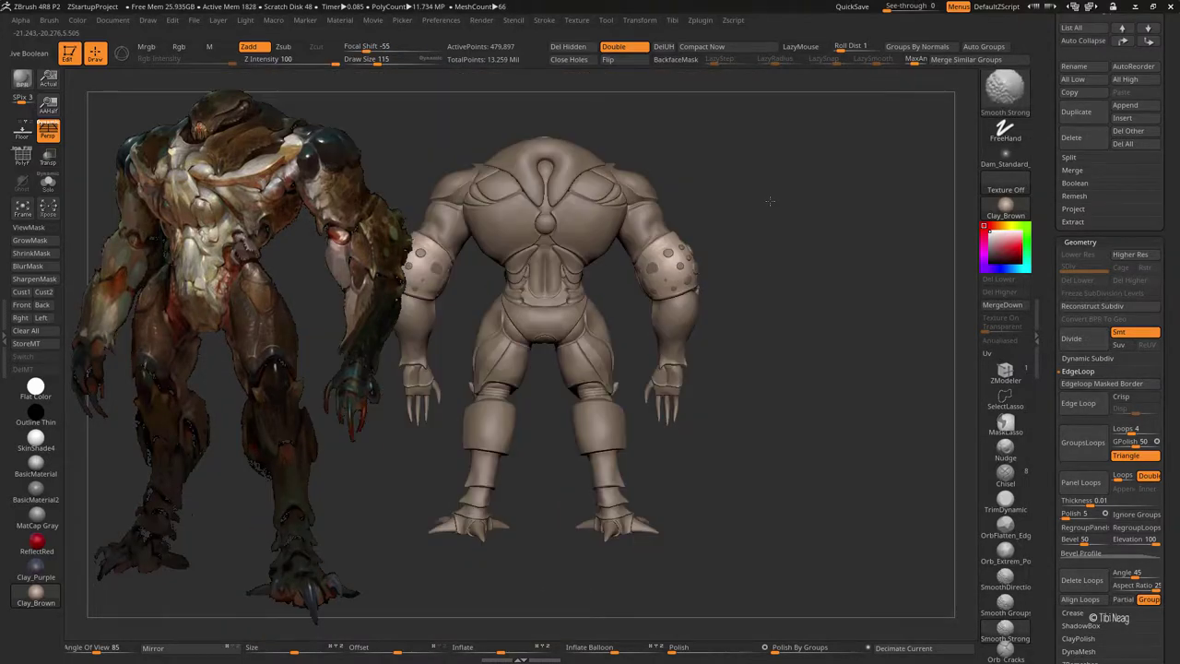
right_click_drag(802, 236, 819, 243)
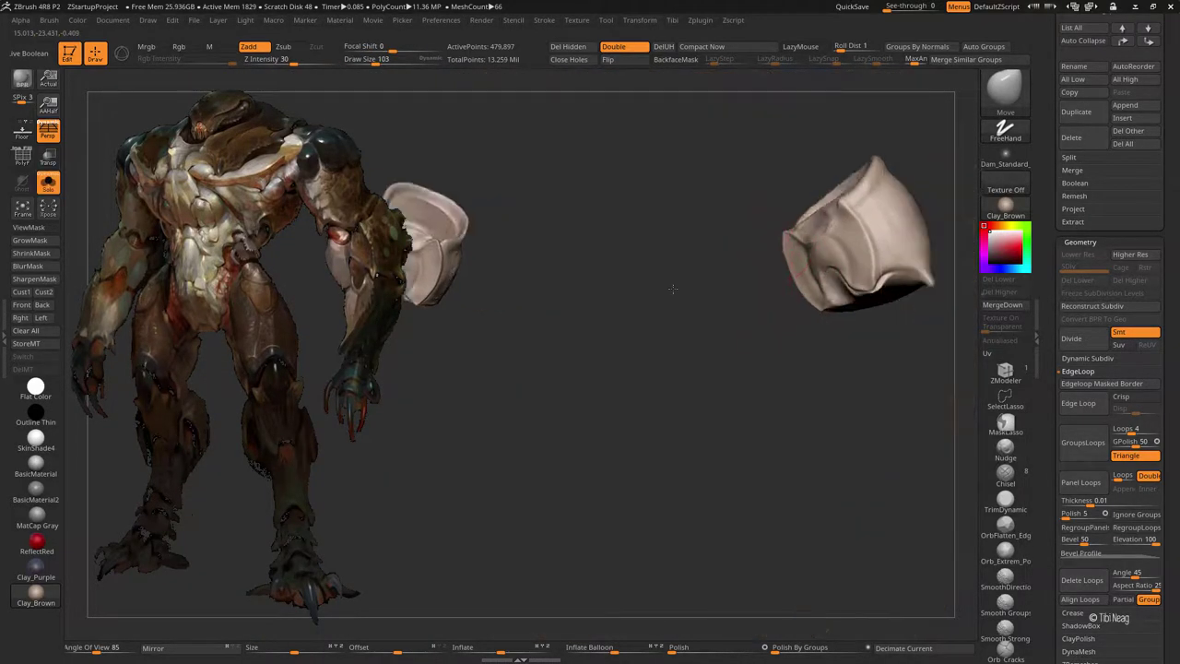
mouse_move(859, 191)
right_mouse_down()
mouse_move(681, 247)
mouse_move(748, 206)
mouse_move(849, 220)
right_mouse_up()
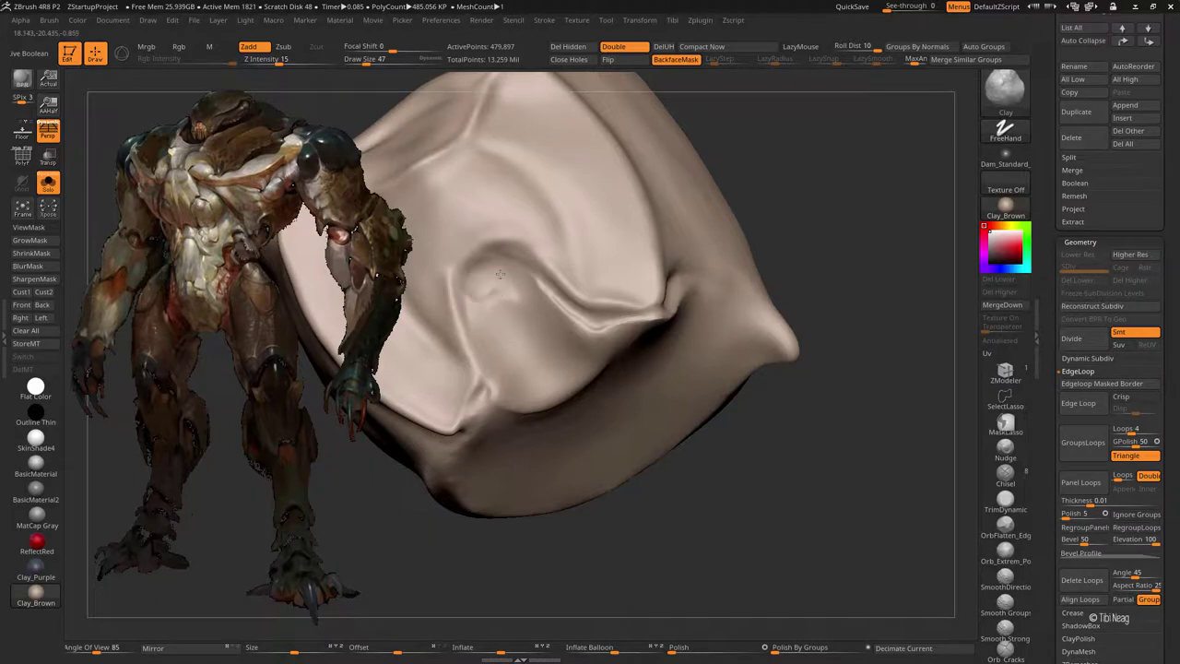
mouse_move(481, 306)
left_mouse_down()
mouse_move(508, 277)
mouse_move(564, 338)
left_mouse_up()
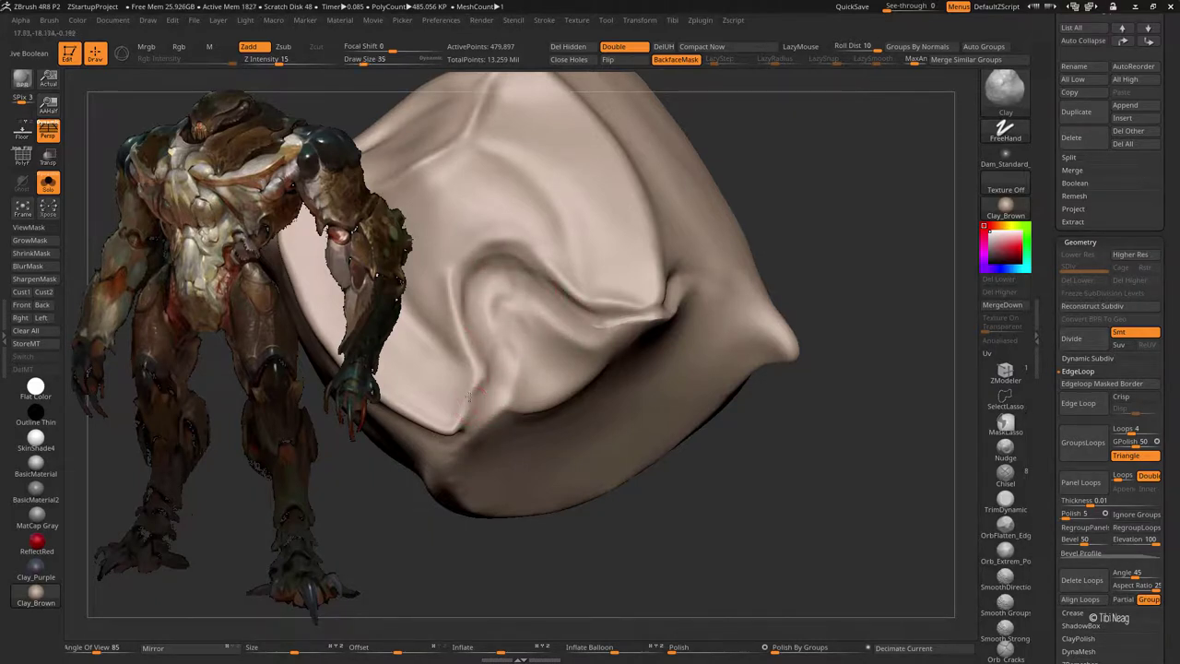
- Reshape the crease under the socket bump and smooth the bump with a smaller brush
right_click_drag(496, 390, 502, 373)
mouse_move(506, 403)
left_mouse_down("shift")
mouse_move(518, 410)
mouse_move(540, 382)
mouse_move(511, 309)
mouse_move(592, 335)
left_mouse_up("shift")
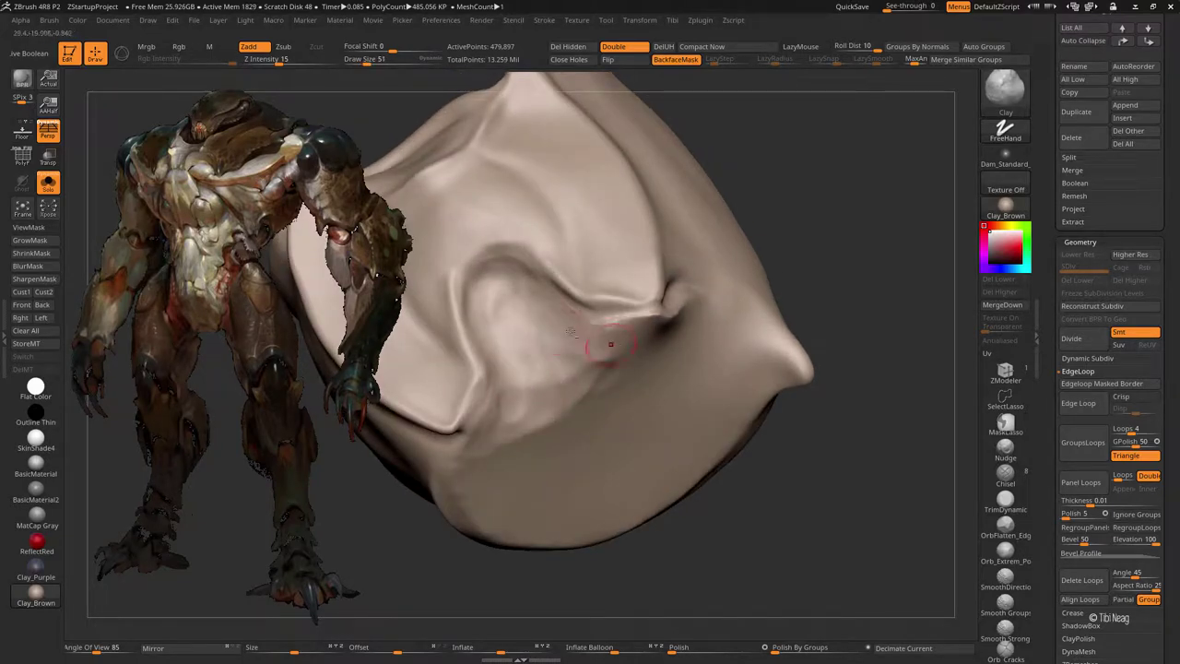
mouse_move(593, 335)
right_mouse_down()
mouse_move(571, 304)
mouse_move(599, 353)
mouse_move(607, 316)
mouse_move(636, 308)
right_mouse_up()
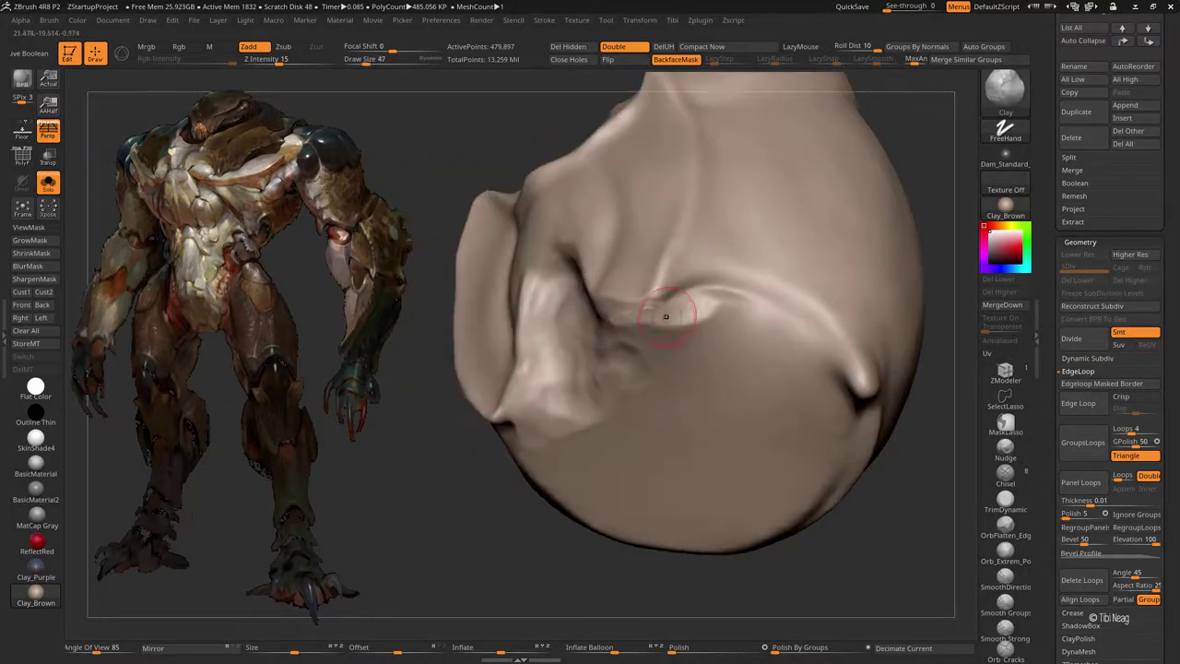
left_click_drag(661, 343, 729, 323, "shift")
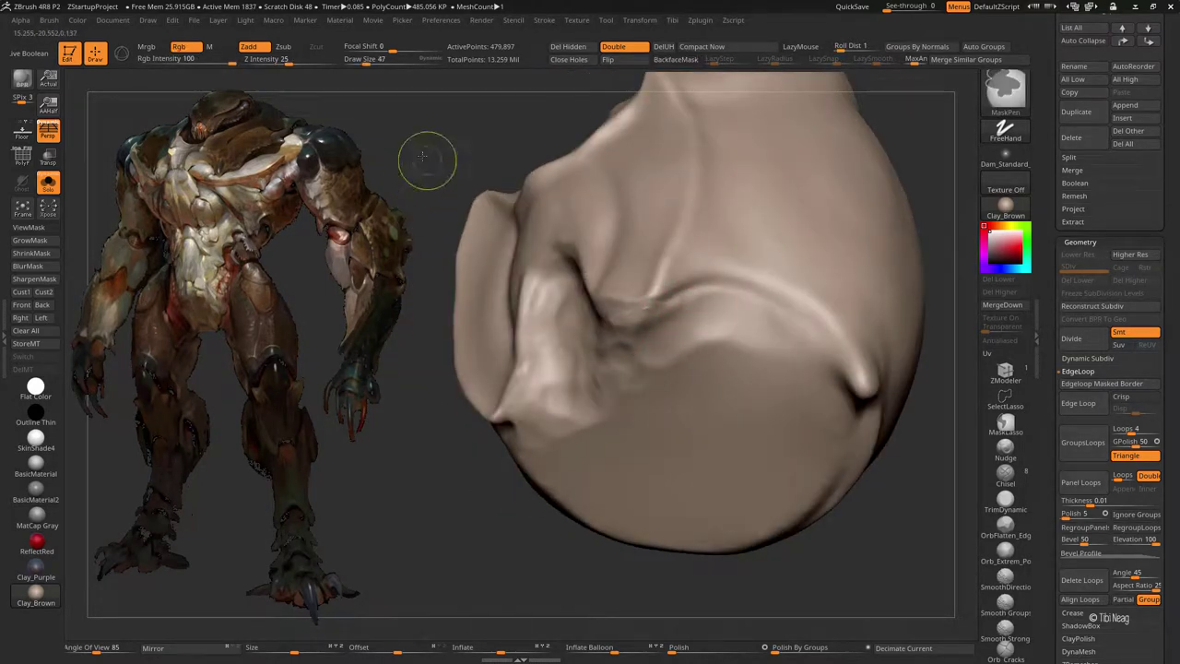
key("shift")
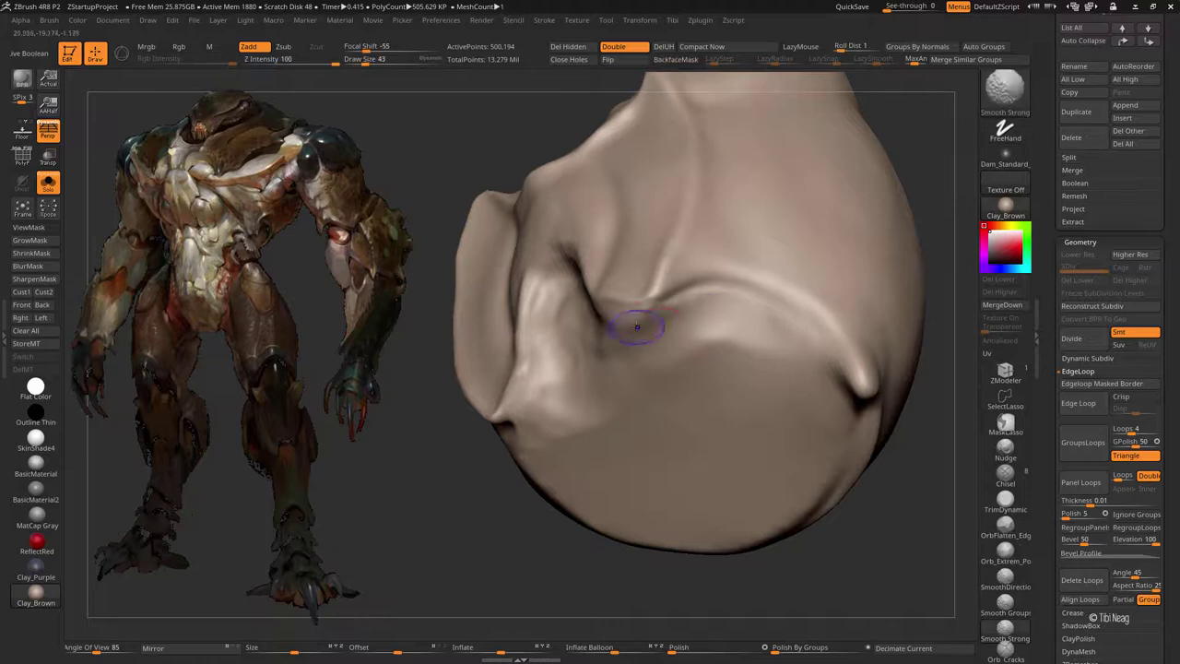
- Pull the knee armor plate's lower lip upward with the Move brush
right_click_drag(740, 342, 568, 288)
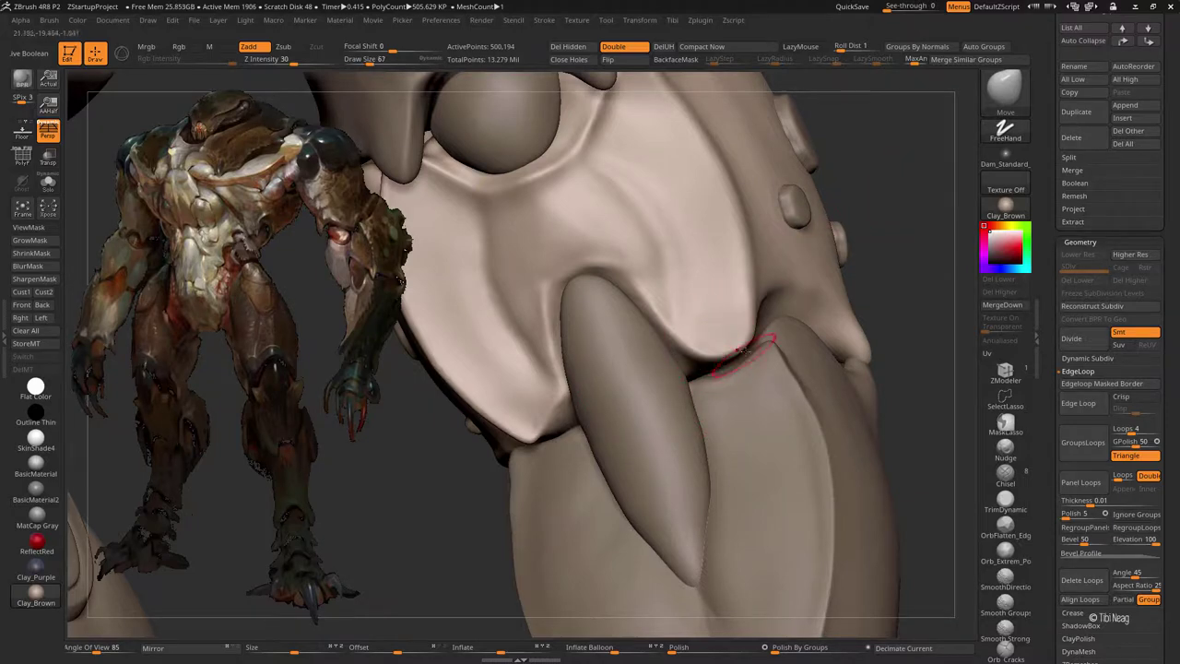
left_click_drag(698, 373, 703, 352)
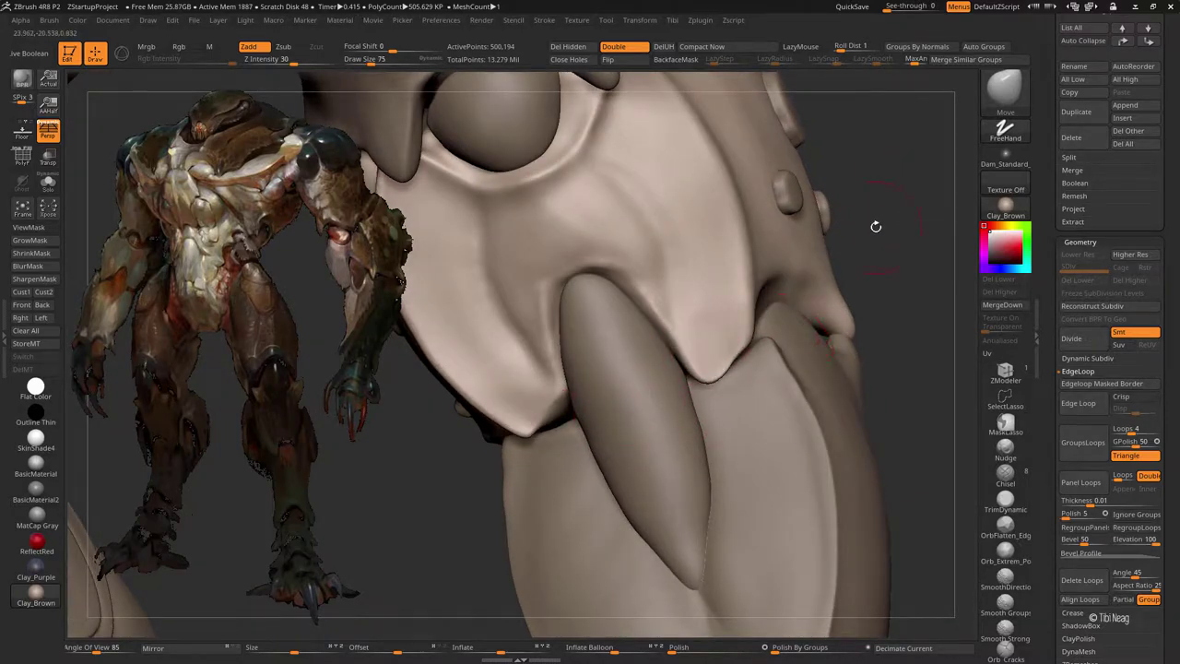
mouse_move(876, 226)
left_mouse_down()
mouse_move(569, 399)
mouse_move(532, 356)
mouse_move(502, 381)
mouse_move(437, 369)
mouse_move(575, 401)
left_mouse_up()
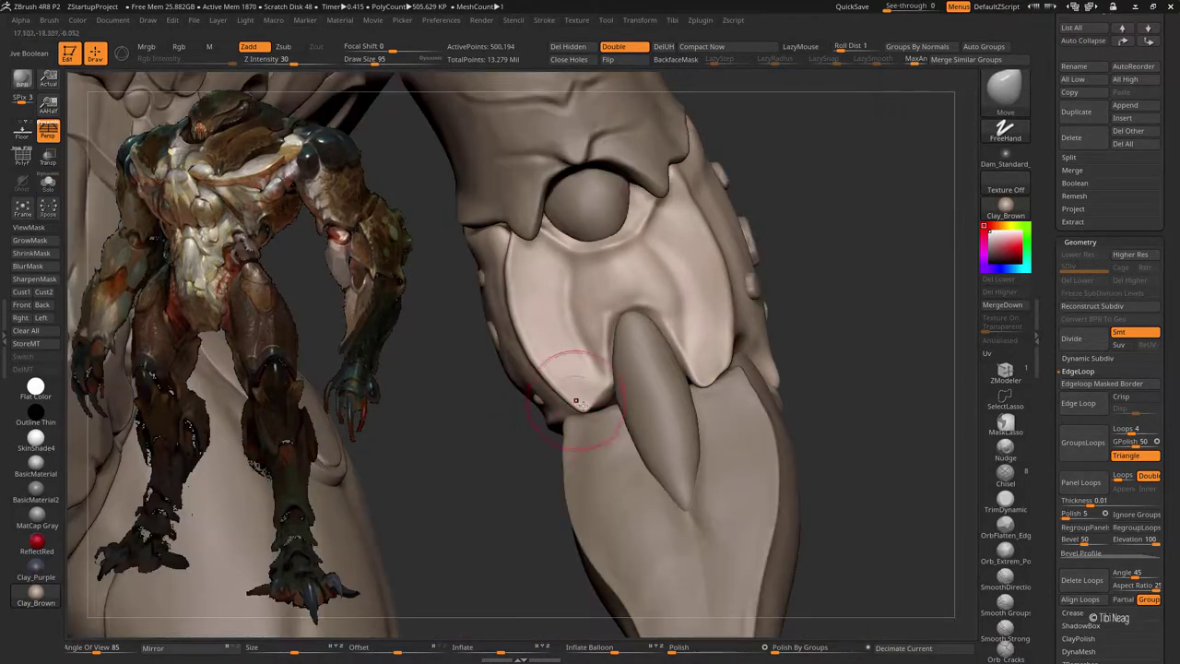
left_click_drag(520, 458, 557, 433)
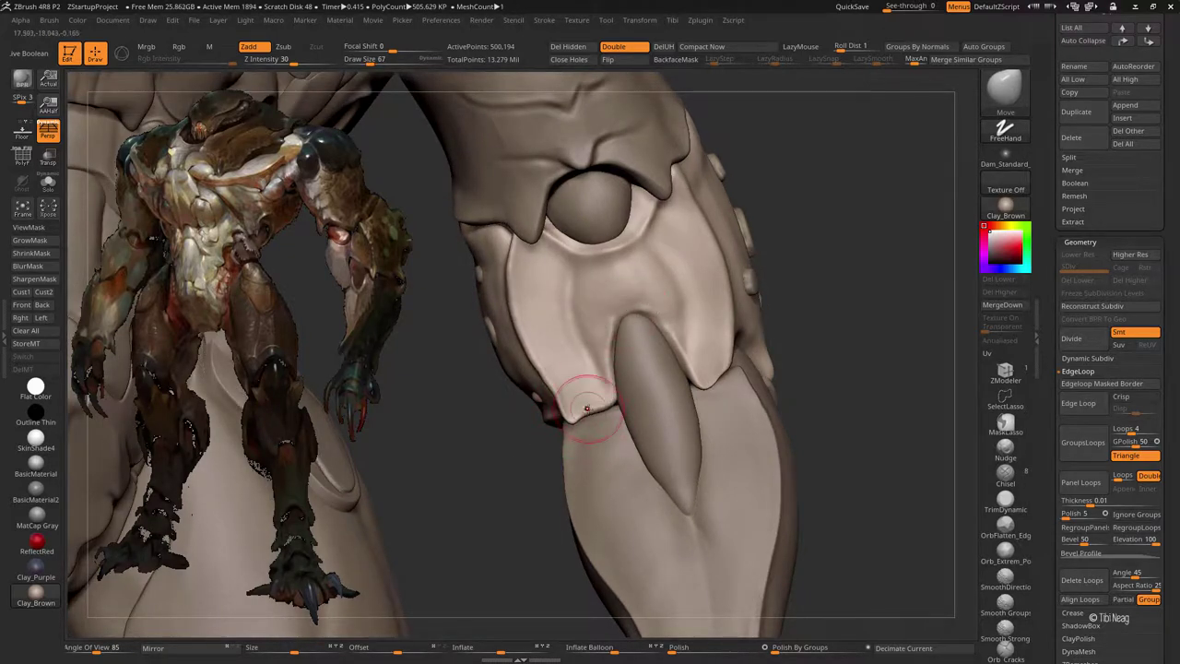
mouse_move(585, 417)
left_mouse_down()
mouse_move(559, 415)
mouse_move(606, 387)
mouse_move(619, 409)
left_mouse_up()
- Smooth the knee plate's edge and carve a thin groove with DamStandard
key("shift")
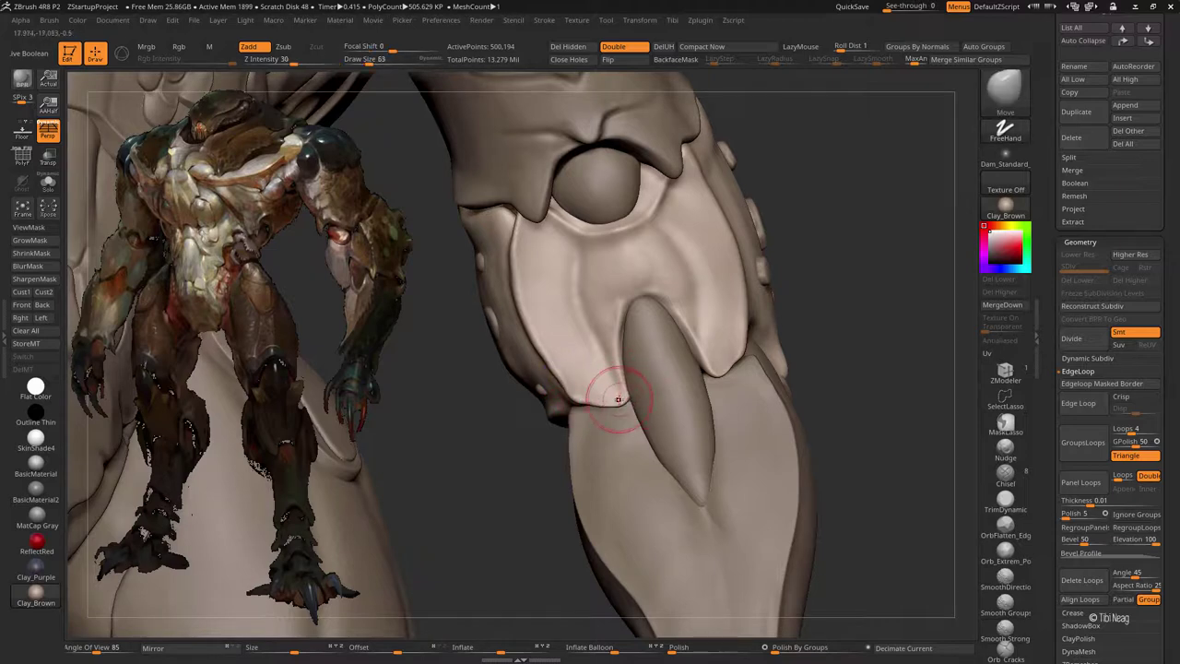
mouse_move(616, 307)
left_mouse_down()
mouse_move(633, 278)
mouse_move(691, 311)
mouse_move(723, 303)
mouse_move(725, 254)
left_mouse_up()
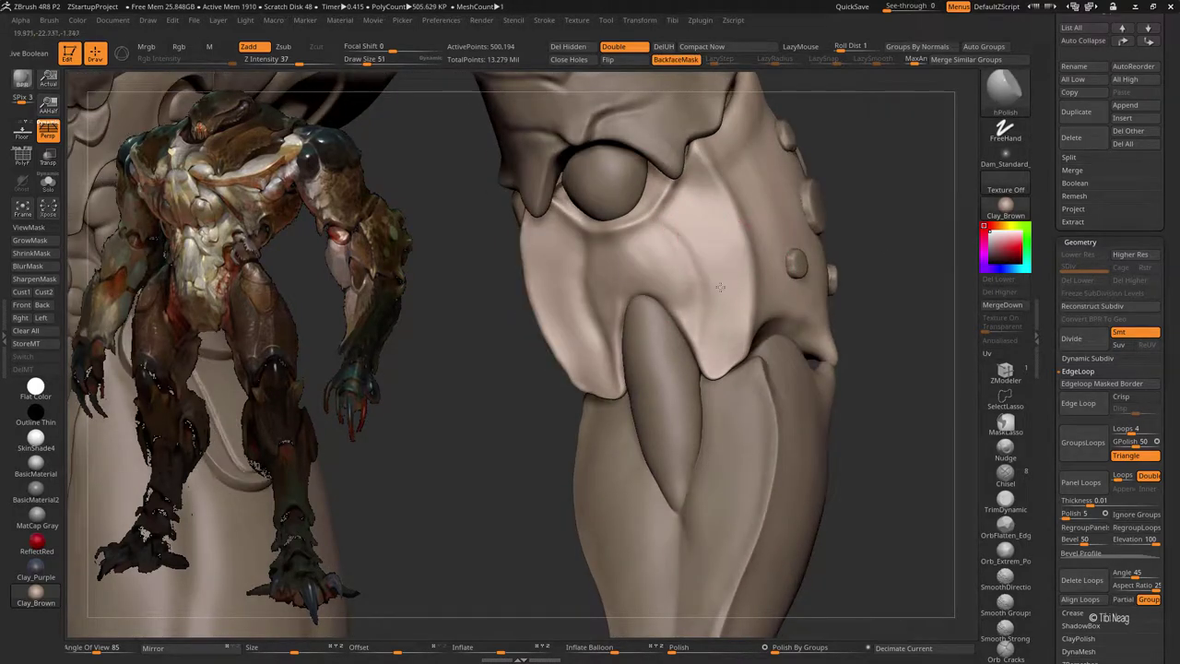
left_click_drag(881, 207, 546, 250)
key("b")
key("d")
key("s")
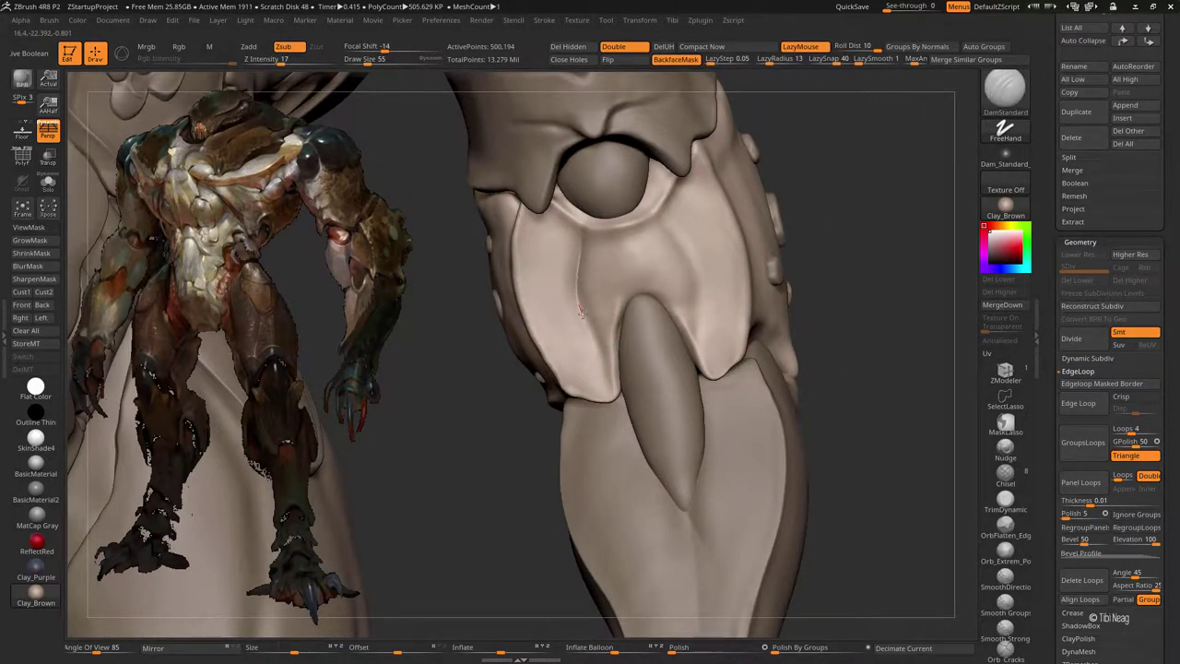
mouse_move(656, 325)
left_mouse_down()
mouse_move(677, 242)
mouse_move(663, 225)
left_mouse_up()
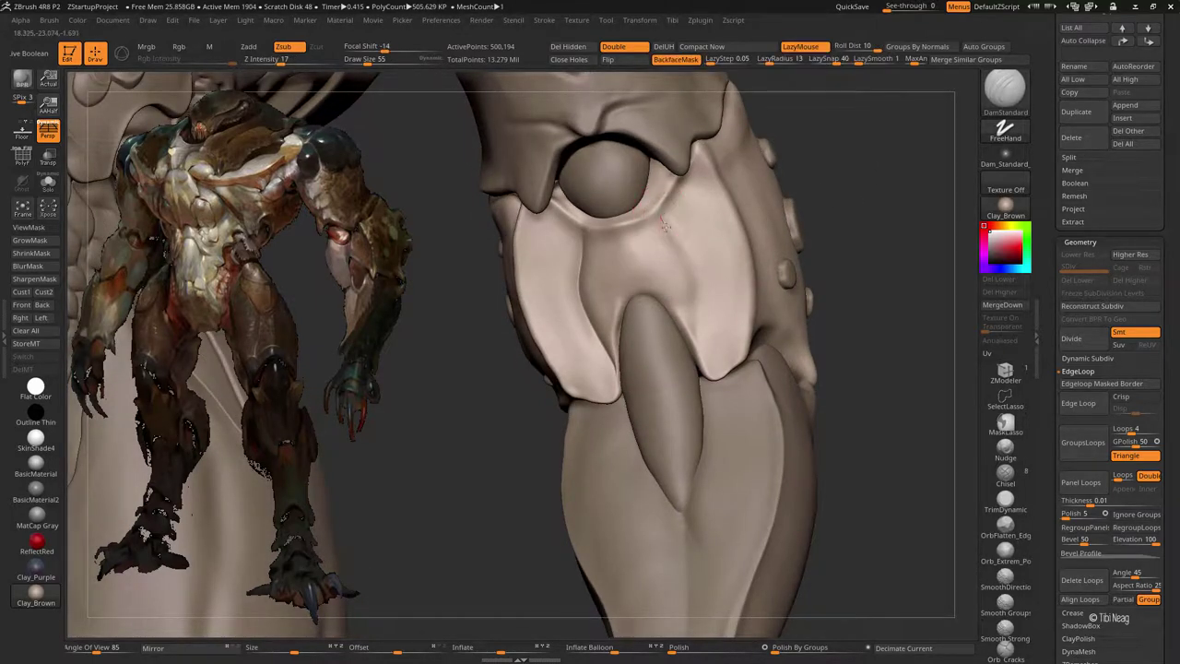
- Isolate the socket piece with Solo and polish its surface with hPolish
key("alt+shift+s")
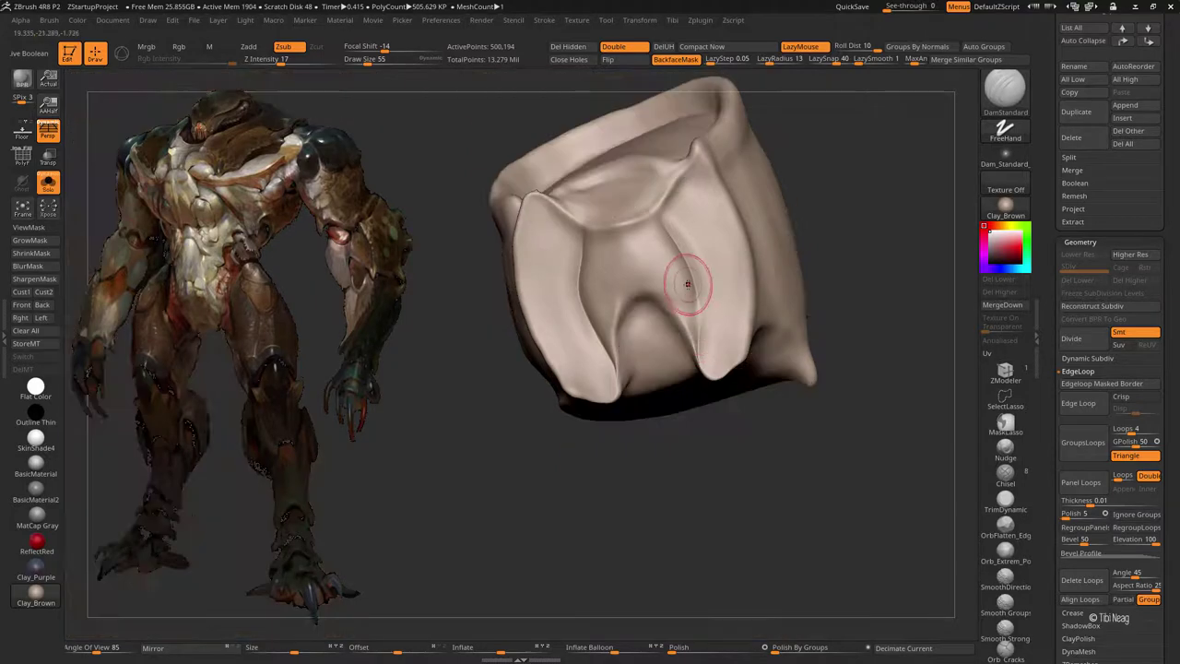
left_click_drag(830, 259, 896, 190)
key("b")
key("h")
key("p")
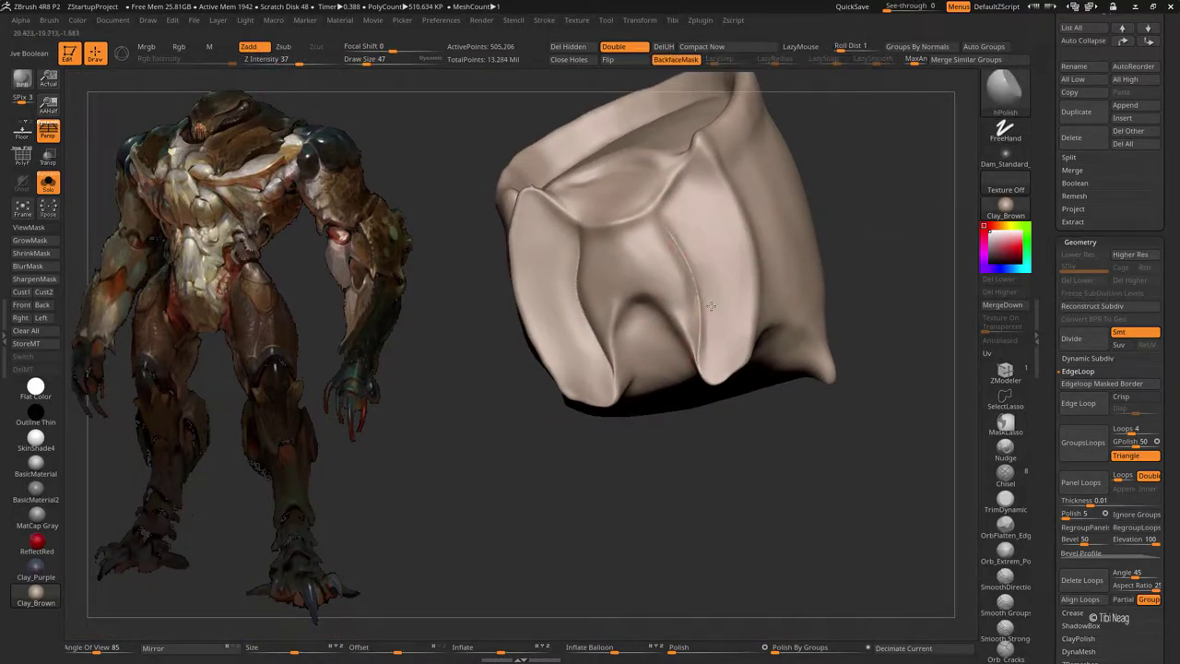
mouse_move(733, 348)
left_mouse_down()
mouse_move(857, 176)
mouse_move(561, 351)
left_mouse_up()
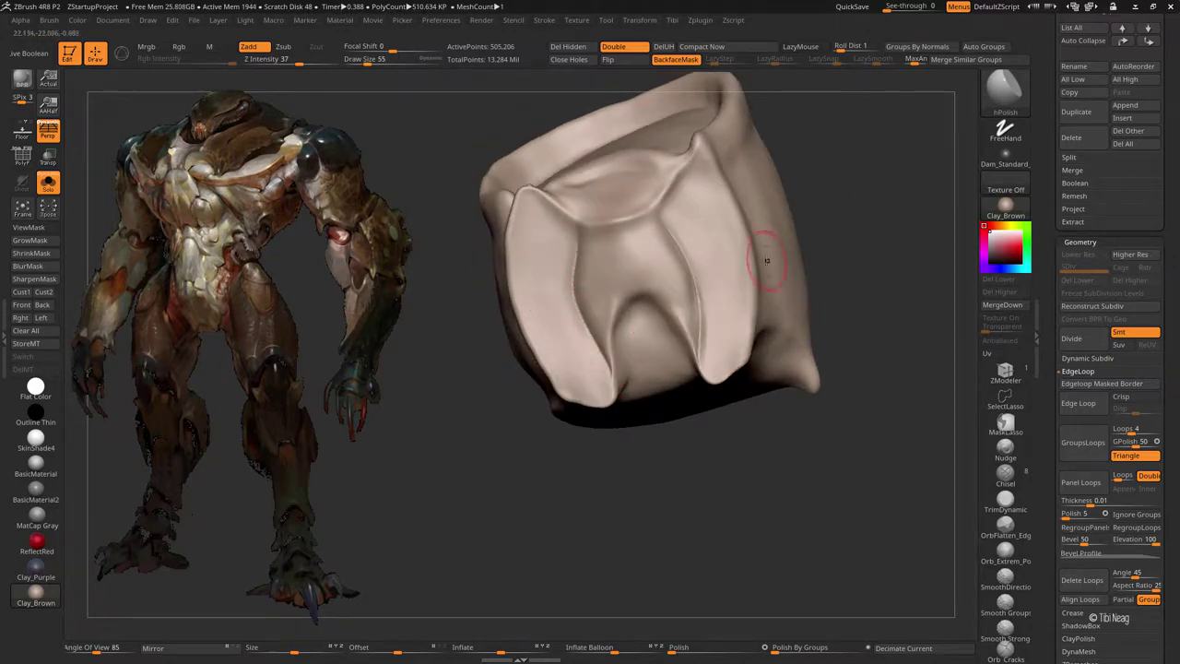
- Turn Solo off so the socket sits among the body parts, with the Move brush ready
key("alt+shift+s")
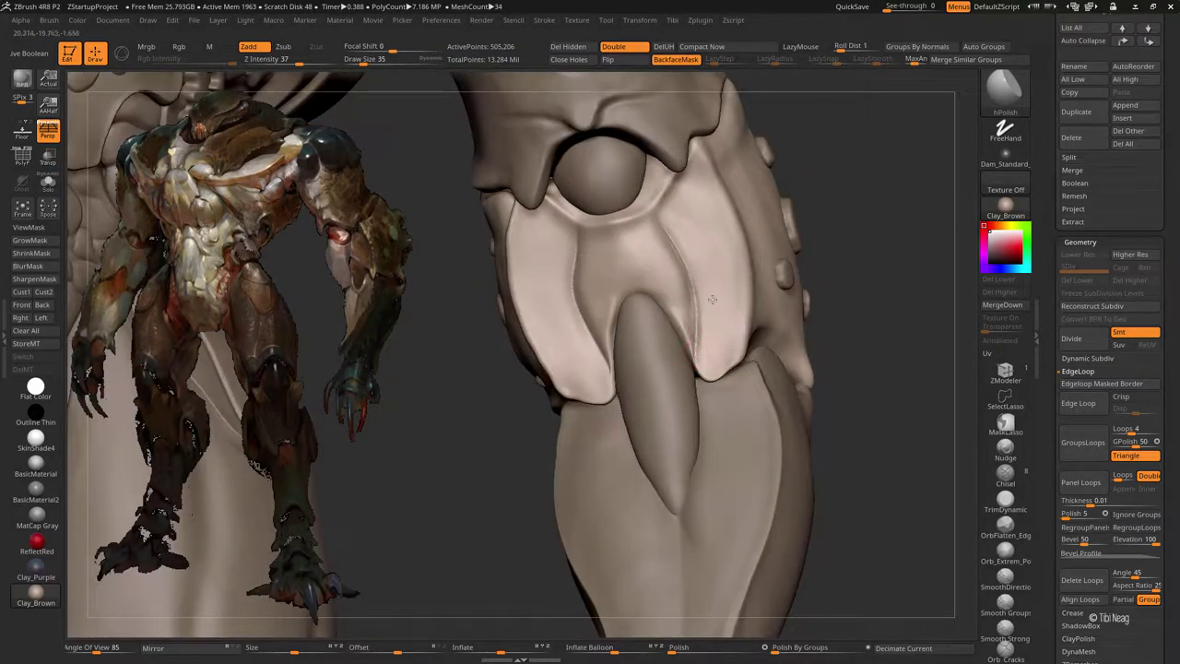
key("b")
key("m")
key("v")
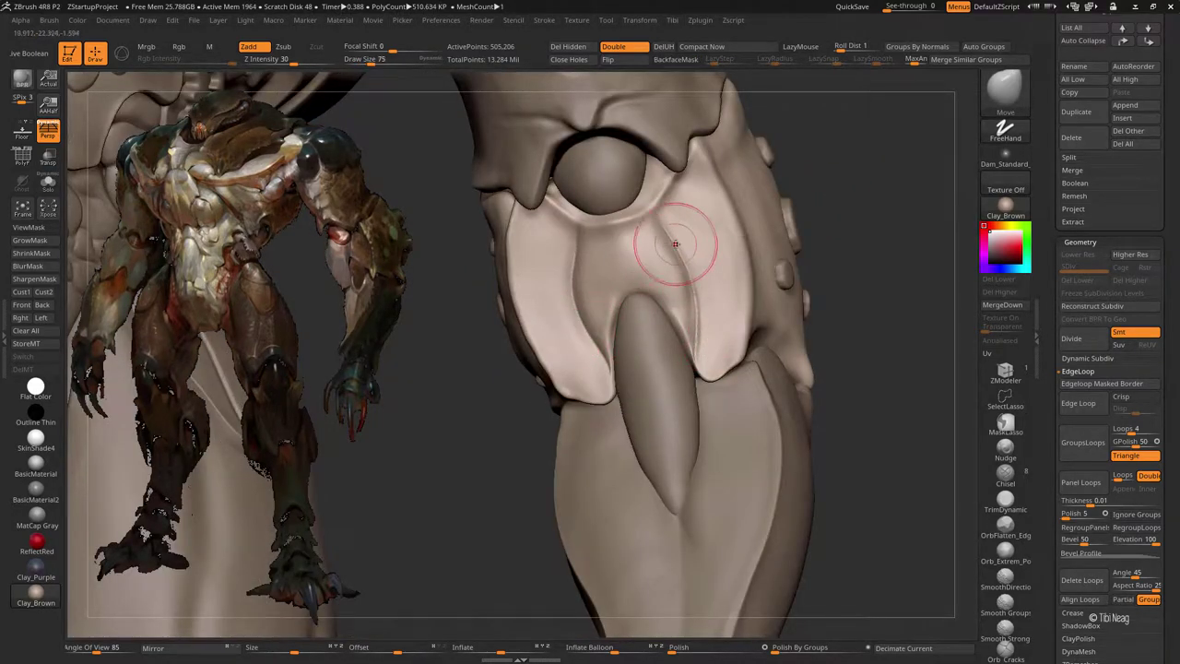
- Make bug_parts_4 the active subtool and show its polygroup colours with PolyF
left_click_drag(864, 188, 751, 192)
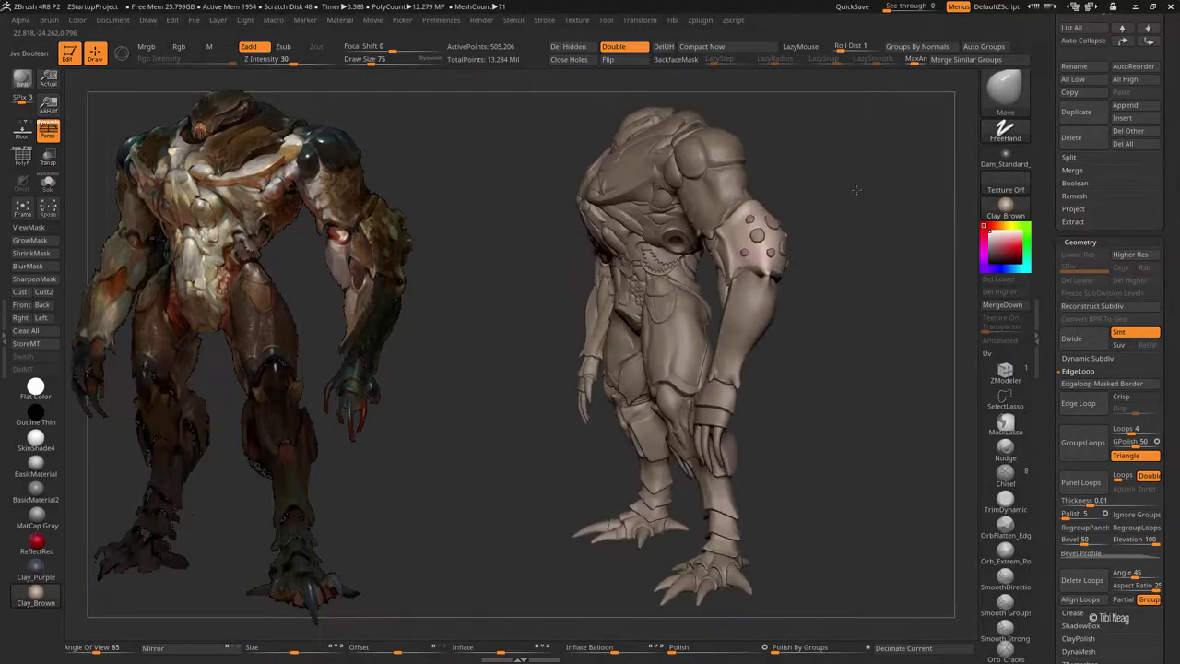
left_click(753, 192, "alt")
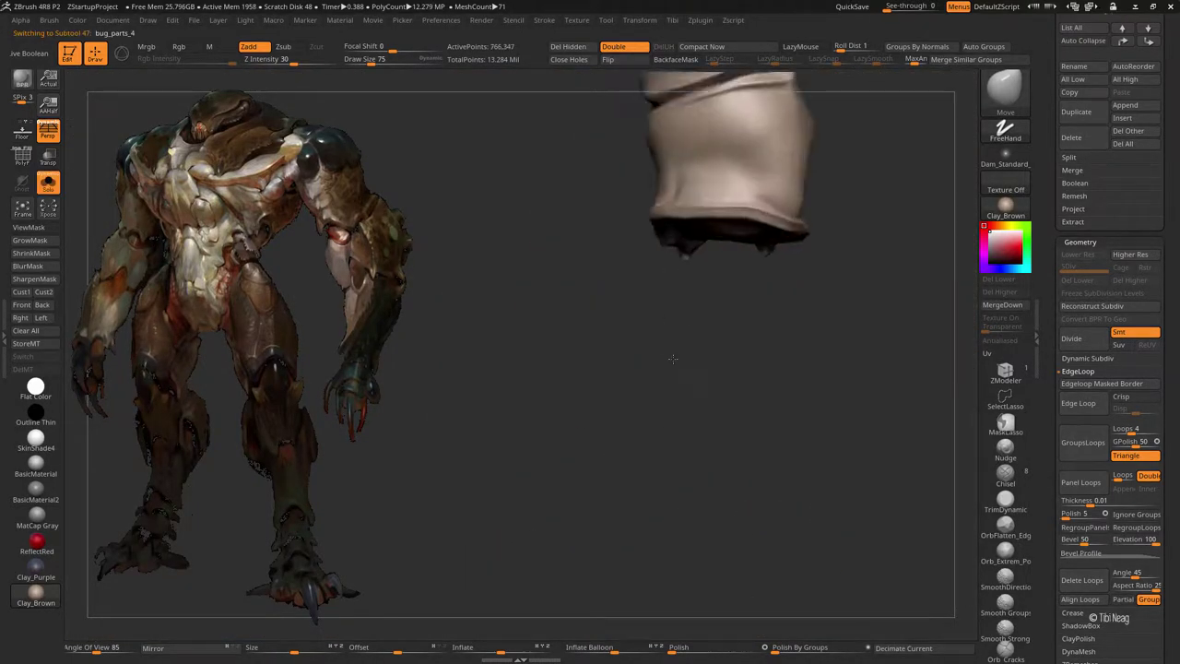
mouse_move(654, 363)
left_mouse_down()
mouse_move(883, 206)
mouse_move(800, 240)
mouse_move(678, 229)
left_mouse_up()
key("b")
key("d")
key("s")
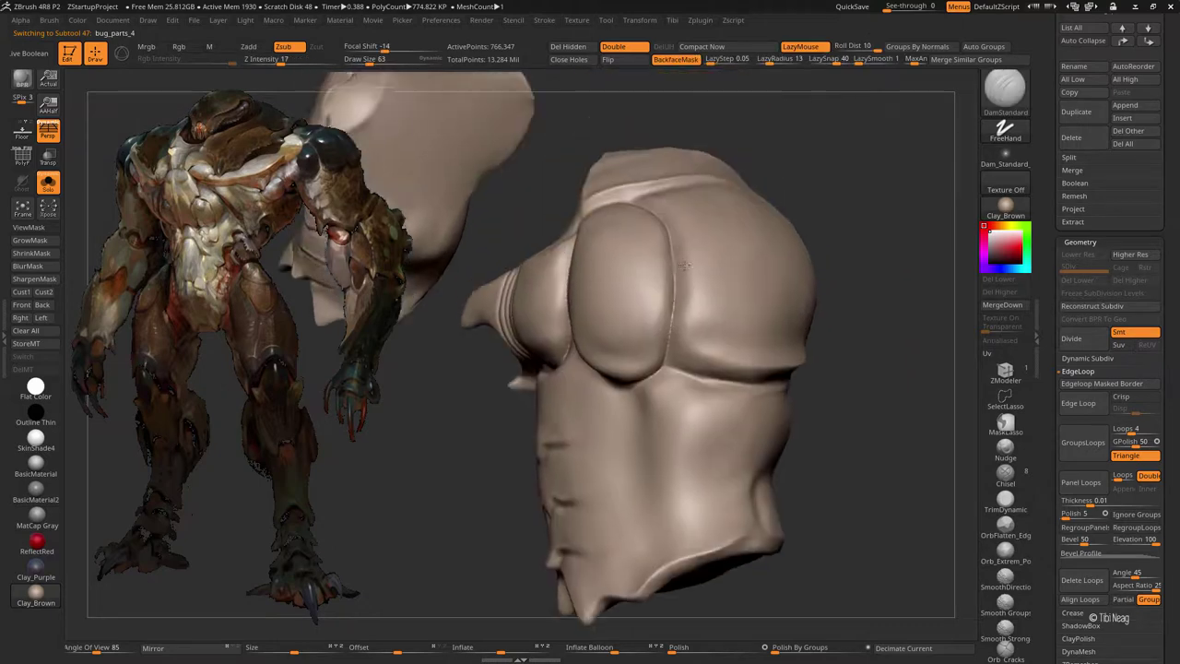
key("space")
left_click_drag(830, 231, 741, 221)
key("shift+f")
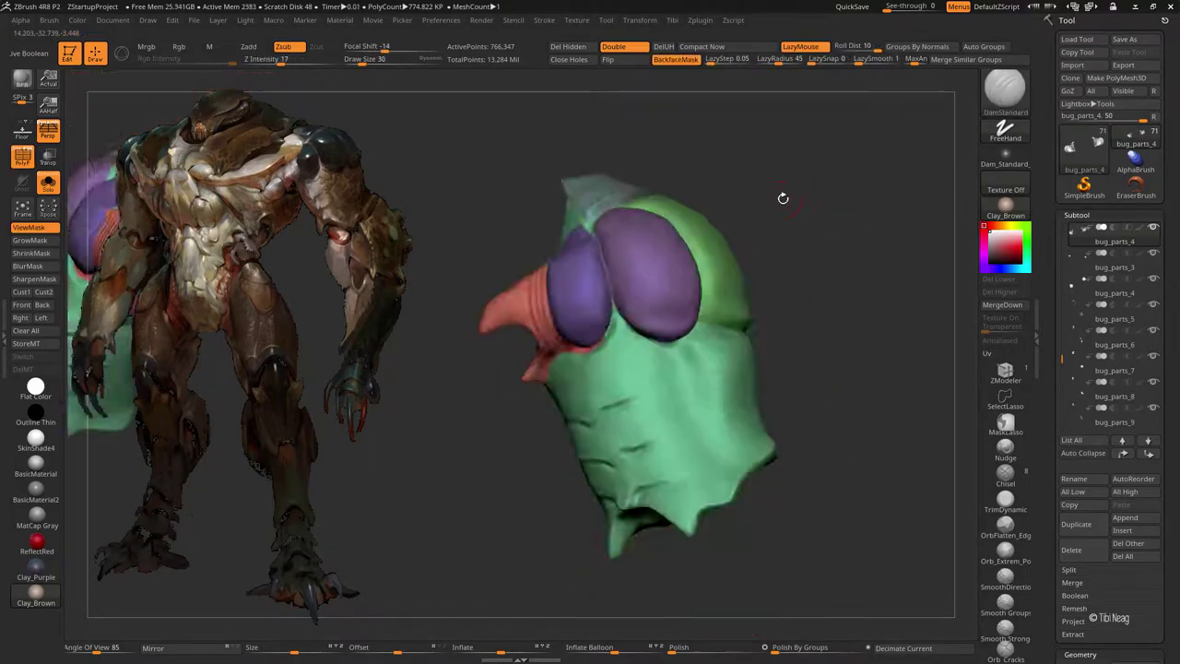
- Isolate the green shoulder shell and regroup it as a new polygroup with Ctrl+W
mouse_move(782, 197)
left_mouse_down()
mouse_move(796, 184)
mouse_move(743, 252)
left_mouse_up()
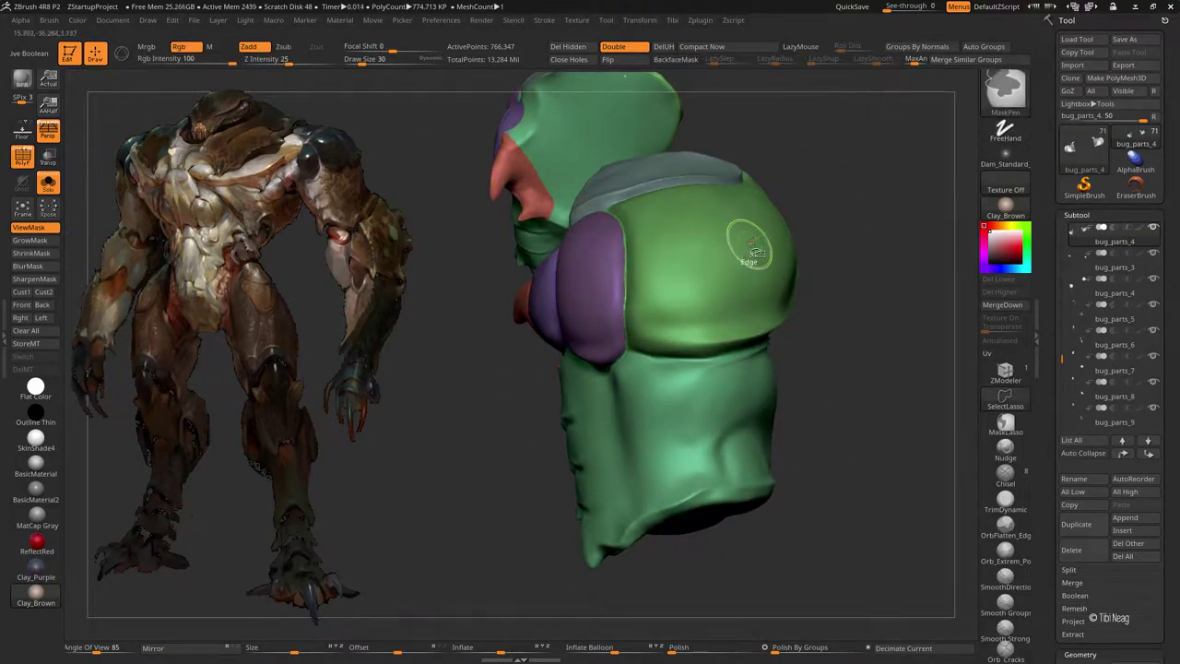
left_click(742, 252, "ctrl+shift")
left_click(603, 275, "ctrl+shift")
left_click(604, 275, "ctrl+shift")
mouse_move(580, 179)
left_mouse_down()
mouse_move(590, 285)
mouse_move(701, 194)
left_mouse_up()
key("ctrl+w")
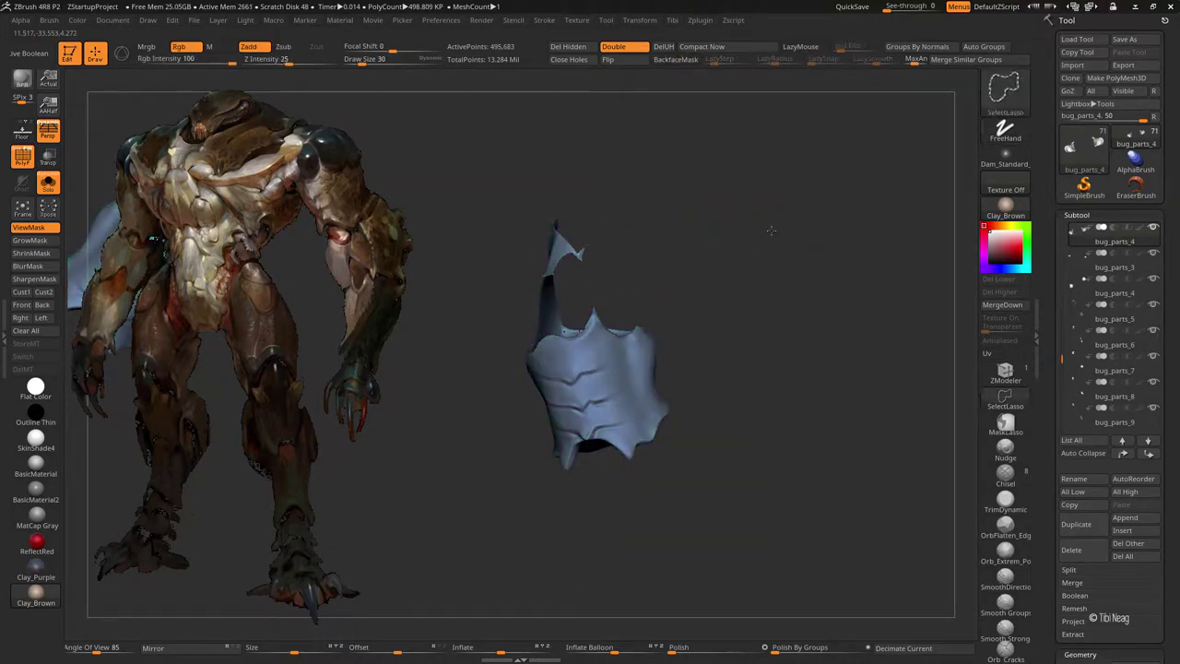
- Isolate the blue shell, zoom in, and hide its upper part
left_click(766, 224, "ctrl+shift")
left_click(683, 387, "ctrl+shift")
mouse_move(737, 304)
left_mouse_down()
mouse_move(793, 204)
mouse_move(664, 184)
mouse_move(759, 150)
mouse_move(643, 294)
left_mouse_up()
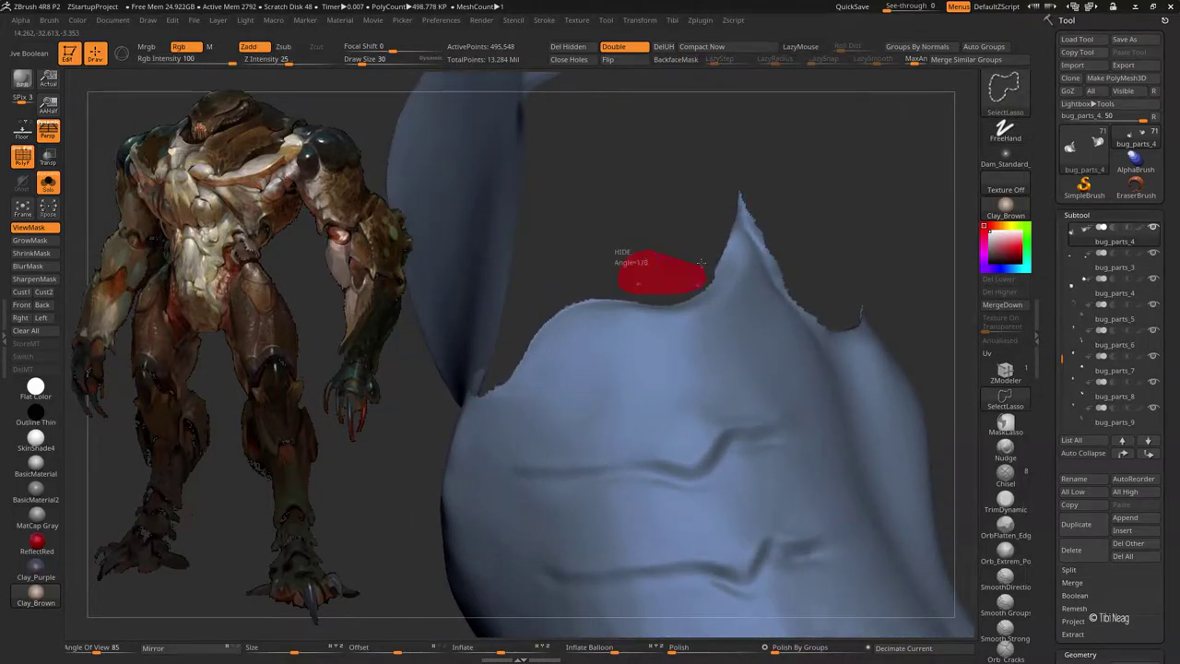
left_click_drag(700, 263, 687, 277, "ctrl+alt+shift")
mouse_move(829, 230)
left_mouse_down()
mouse_move(885, 171)
mouse_move(660, 201)
mouse_move(740, 195)
mouse_move(636, 377)
left_mouse_up()
key("shift+f")
- Hide the pink, purple, red, green and grey shells in turn, then unhide everything
left_click(635, 378, "ctrl+shift")
left_click(590, 184, "ctrl+shift")
left_click_drag(830, 277, 625, 216)
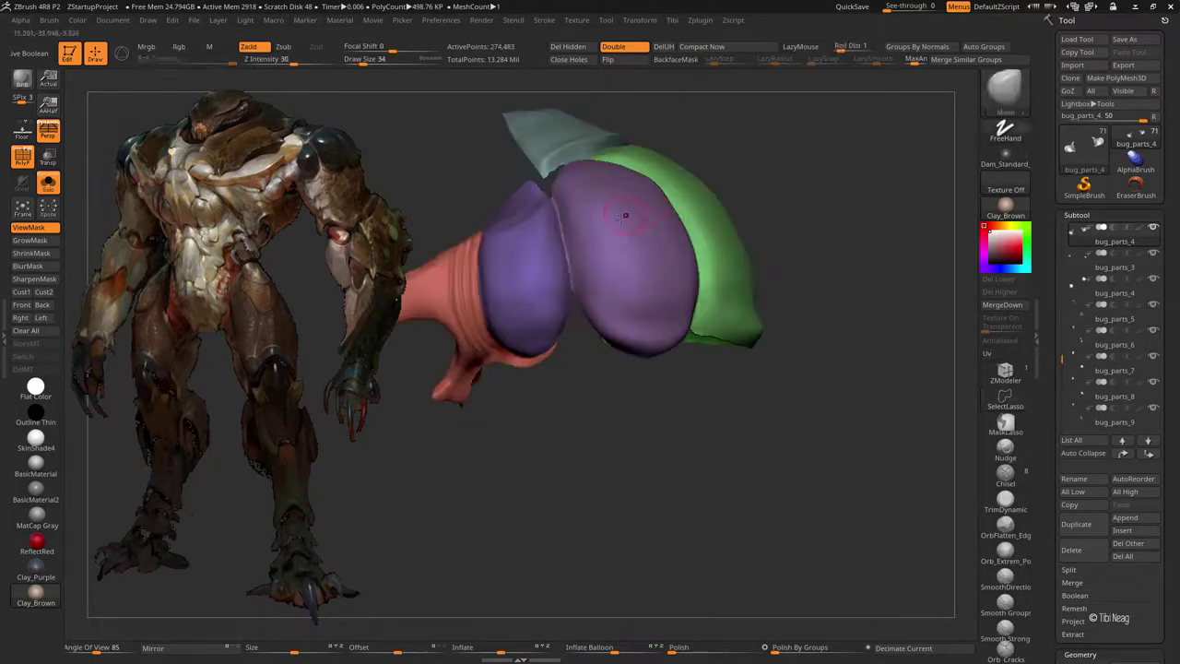
left_click(625, 216, "ctrl+shift")
left_click(527, 263, "ctrl+shift")
left_click(480, 293, "ctrl+shift")
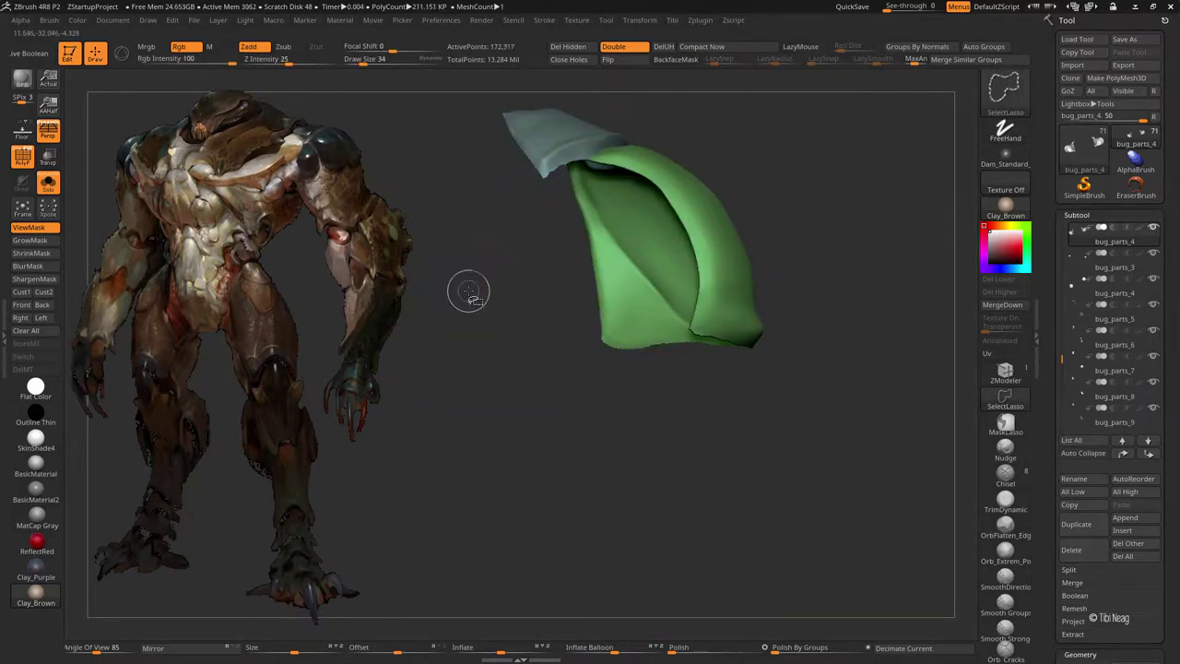
left_click(703, 213, "ctrl+shift")
left_click(554, 138, "ctrl+shift")
left_click(774, 148, "ctrl+shift")
- Split bug_parts_4 into 6 subtools using Subtool > Split > Groups Split
mouse_move(830, 203)
left_mouse_down()
mouse_move(777, 168)
mouse_move(886, 184)
left_mouse_up()
left_click(1068, 569)
left_click(1084, 595)
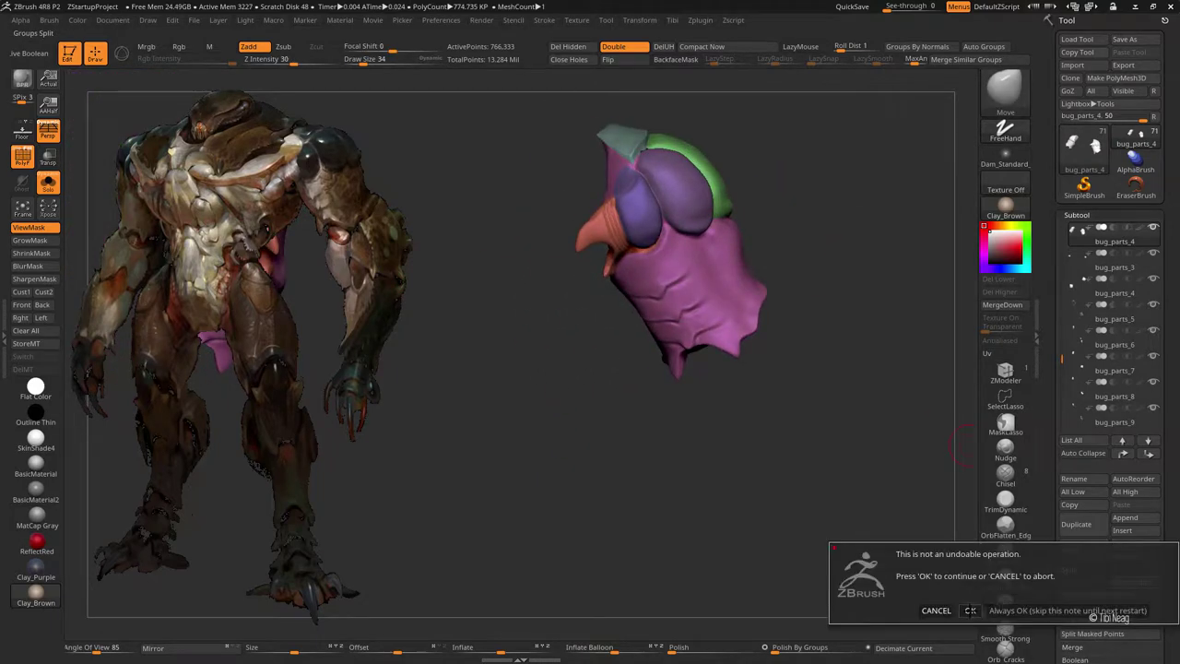
left_click(970, 610)
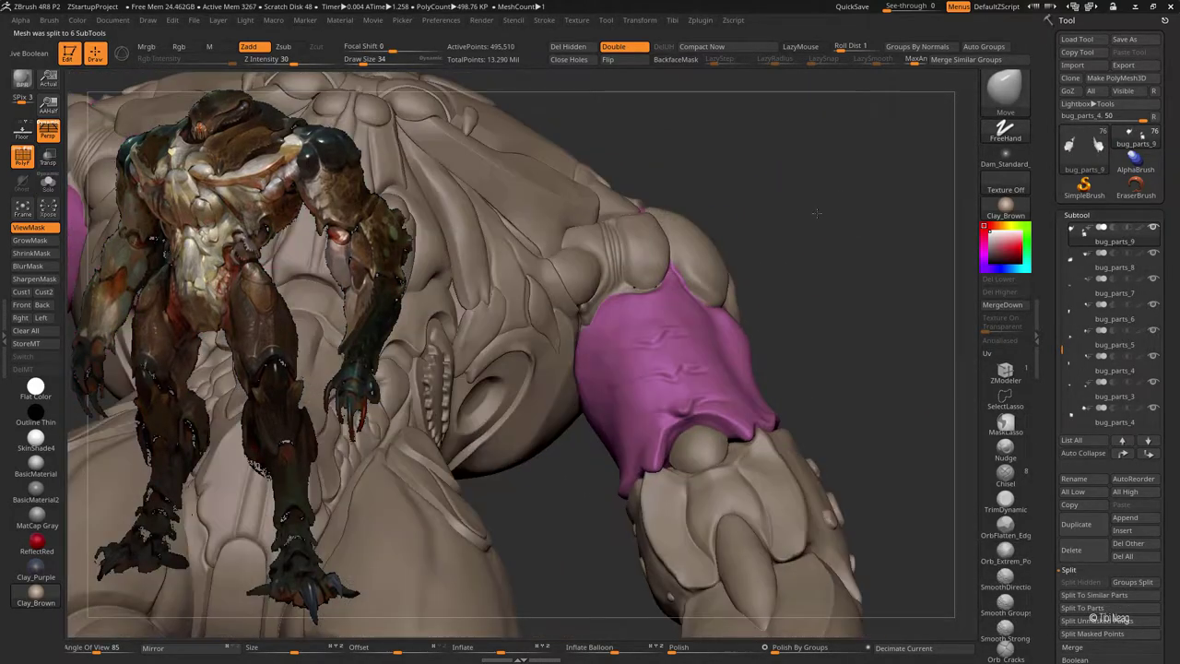
- Isolate the magenta arm shell and lasso-hide its upper part
left_click_drag(816, 213, 453, 273)
left_click(48, 182)
mouse_move(729, 213)
left_mouse_down()
mouse_move(773, 195)
mouse_move(729, 189)
left_mouse_up()
left_click_drag(502, 152, 632, 346, "ctrl+shift")
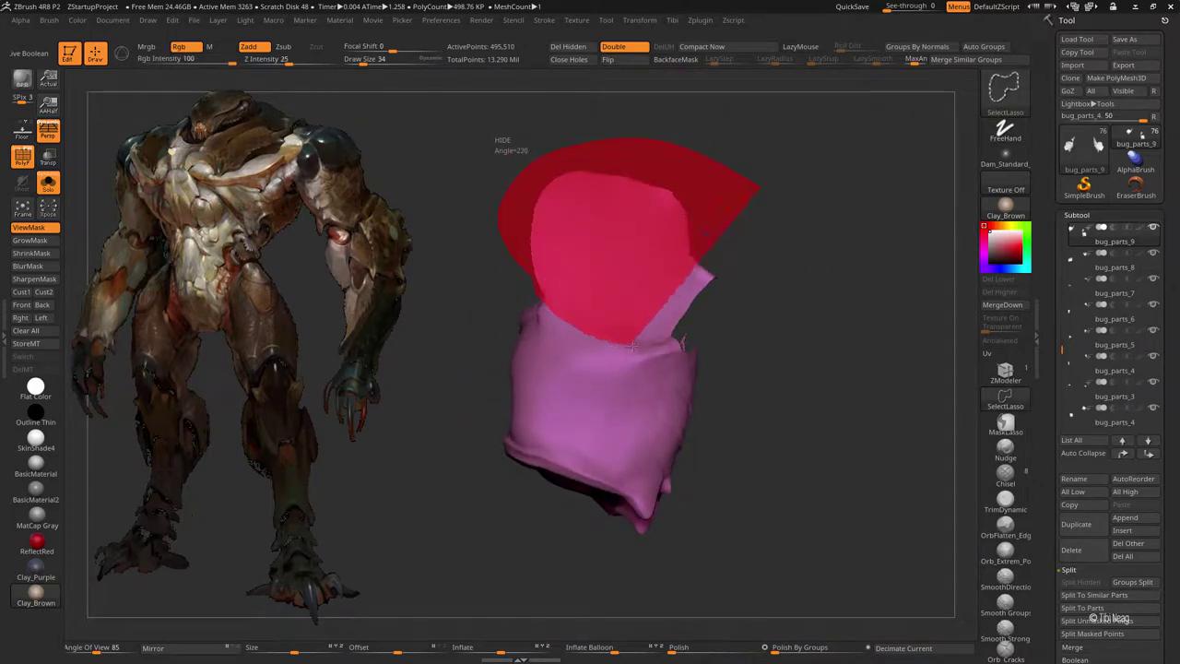
left_click_drag(745, 311, 724, 250)
- Toggle Solo and lasso-hide a section of the torso piece
key("alt+s")
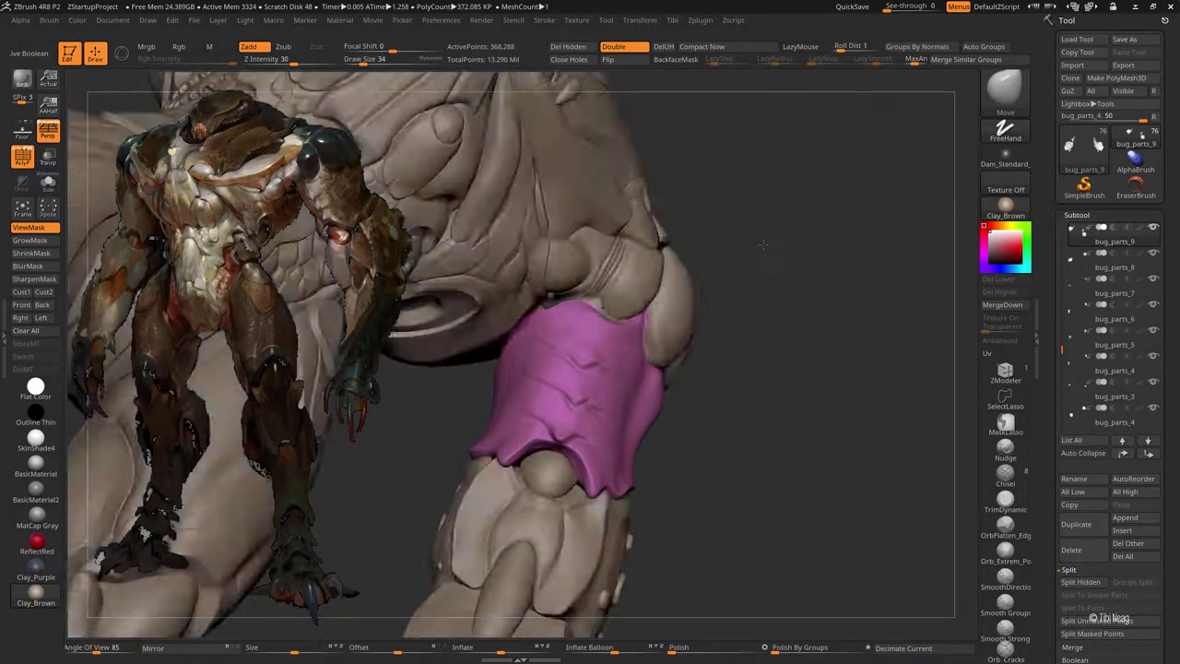
key("alt+s")
left_click_drag(605, 343, 544, 430, "ctrl+shift")
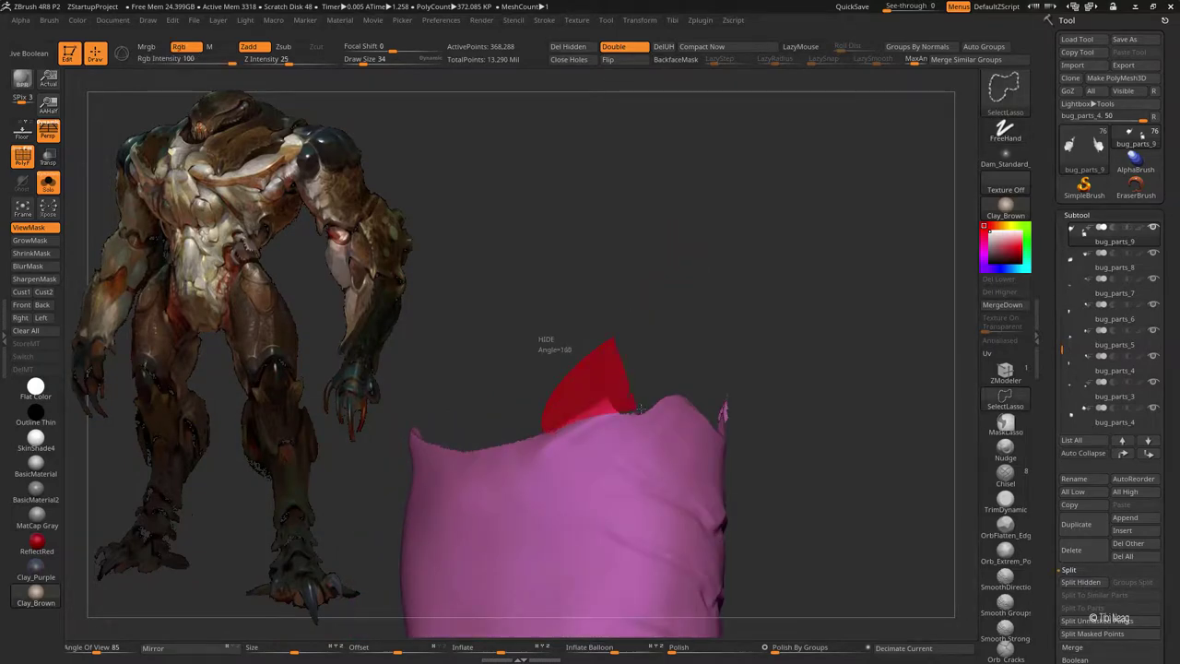
left_click_drag(637, 408, 599, 369, "ctrl+shift")
left_click_drag(812, 277, 718, 149)
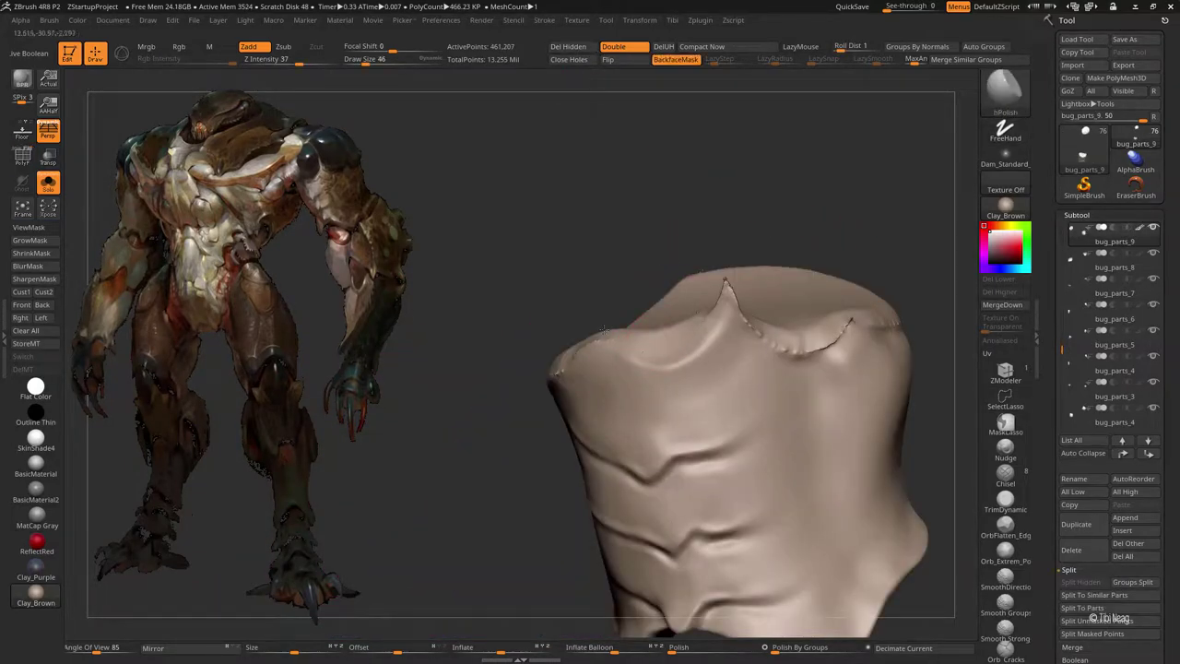
- Select the Move brush and isolate the torso cloth piece again to inspect it
key("alt+s")
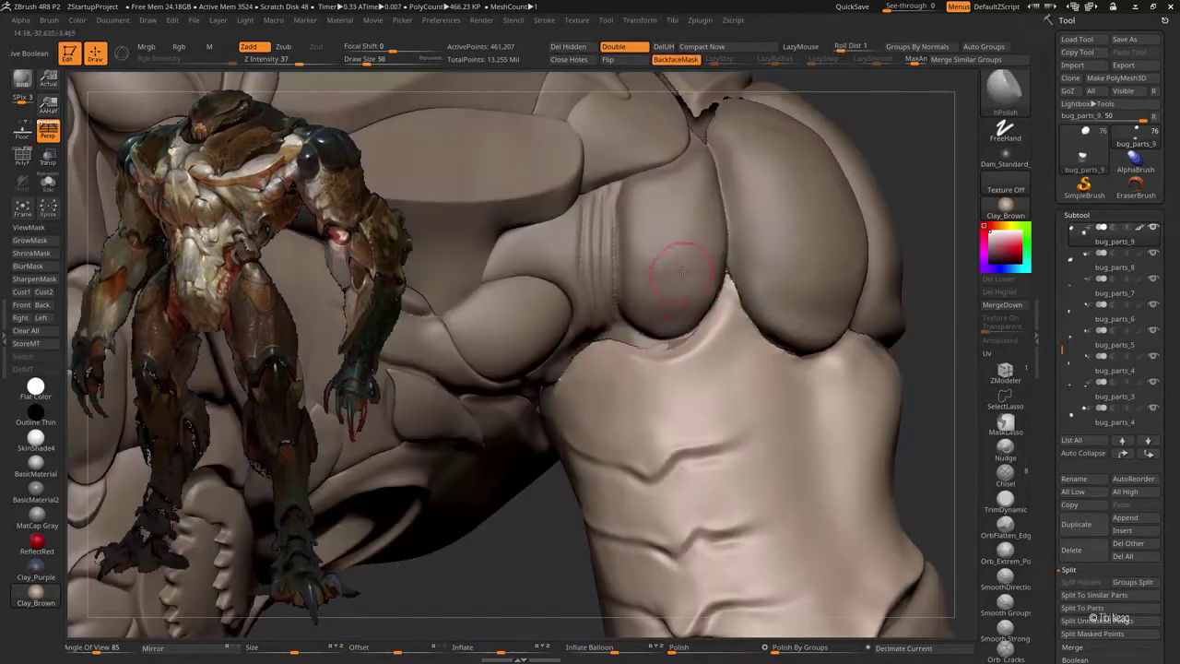
key("b")
key("m")
key("v")
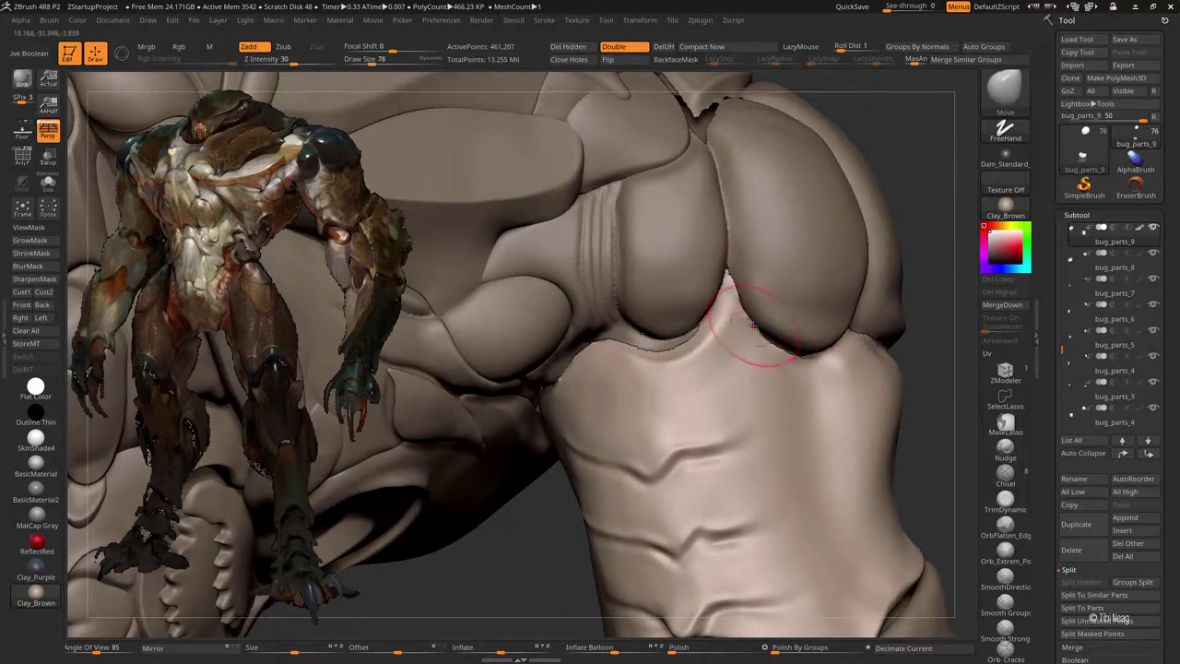
key("alt+s")
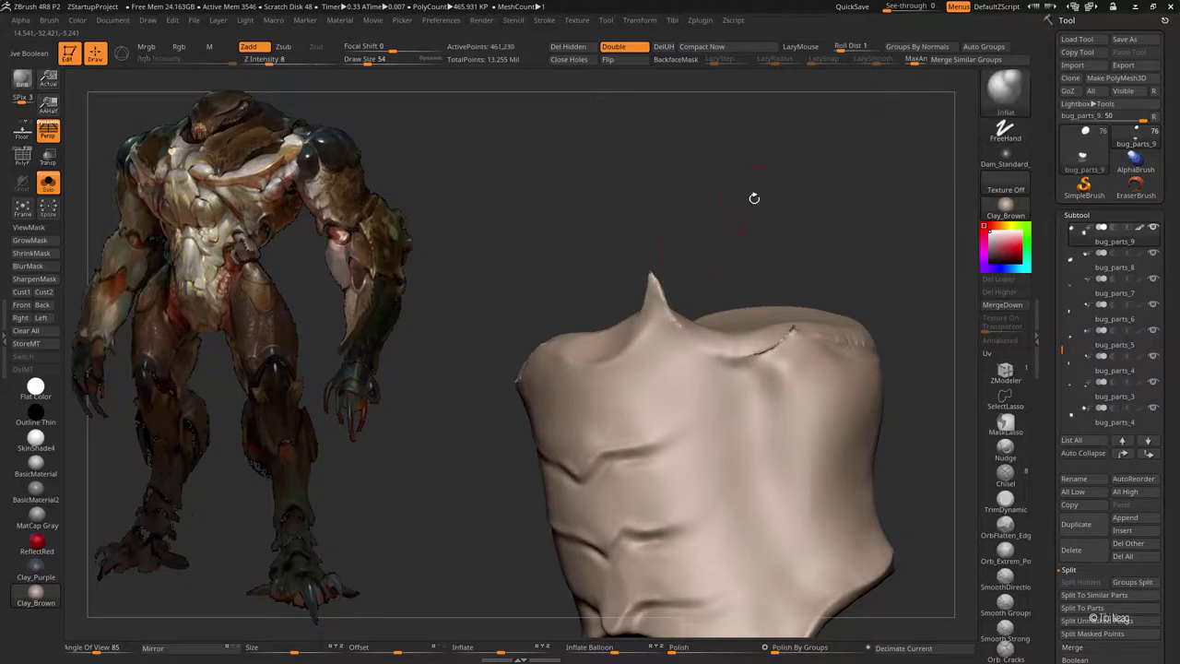
left_click_drag(756, 197, 638, 371)
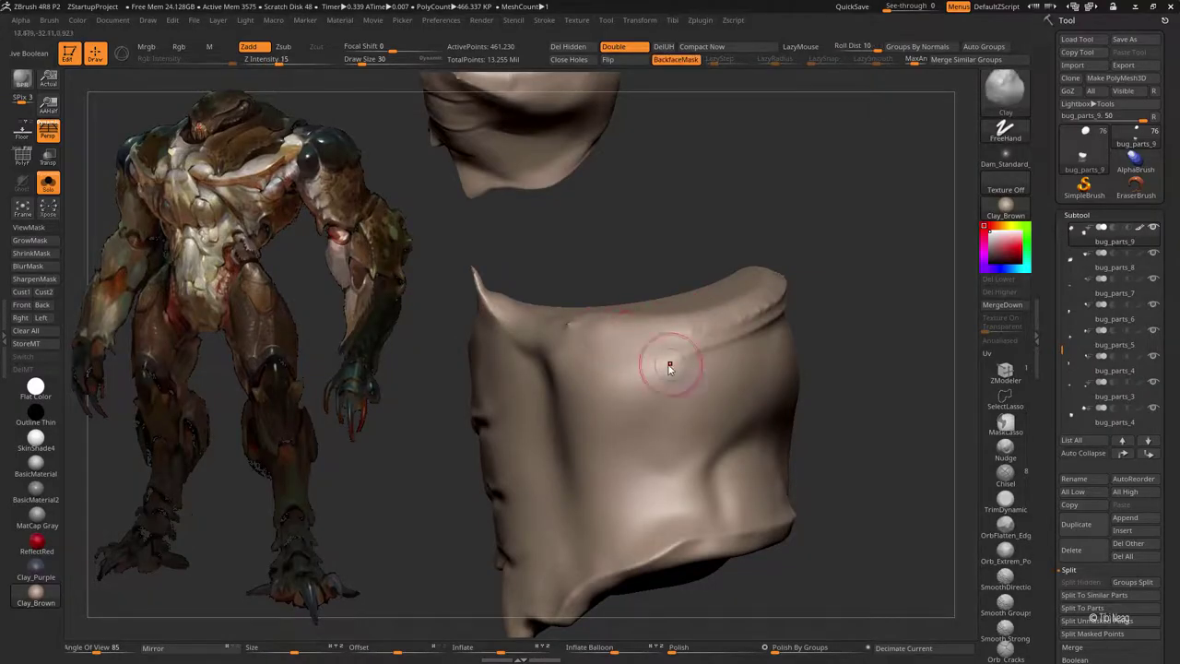
mouse_move(806, 266)
left_mouse_down()
mouse_move(654, 230)
mouse_move(598, 429)
left_mouse_up()
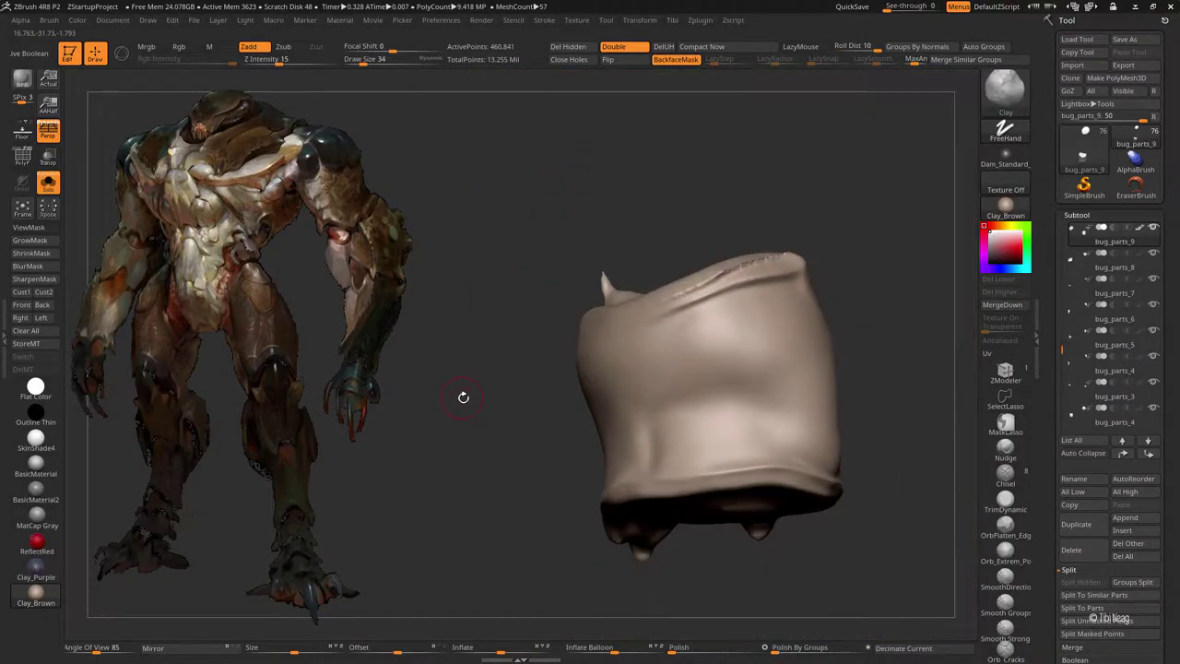
- Enlarge the brush, smooth the cloth piece's top surface, and select the Clay brush
left_click_drag(461, 394, 793, 263)
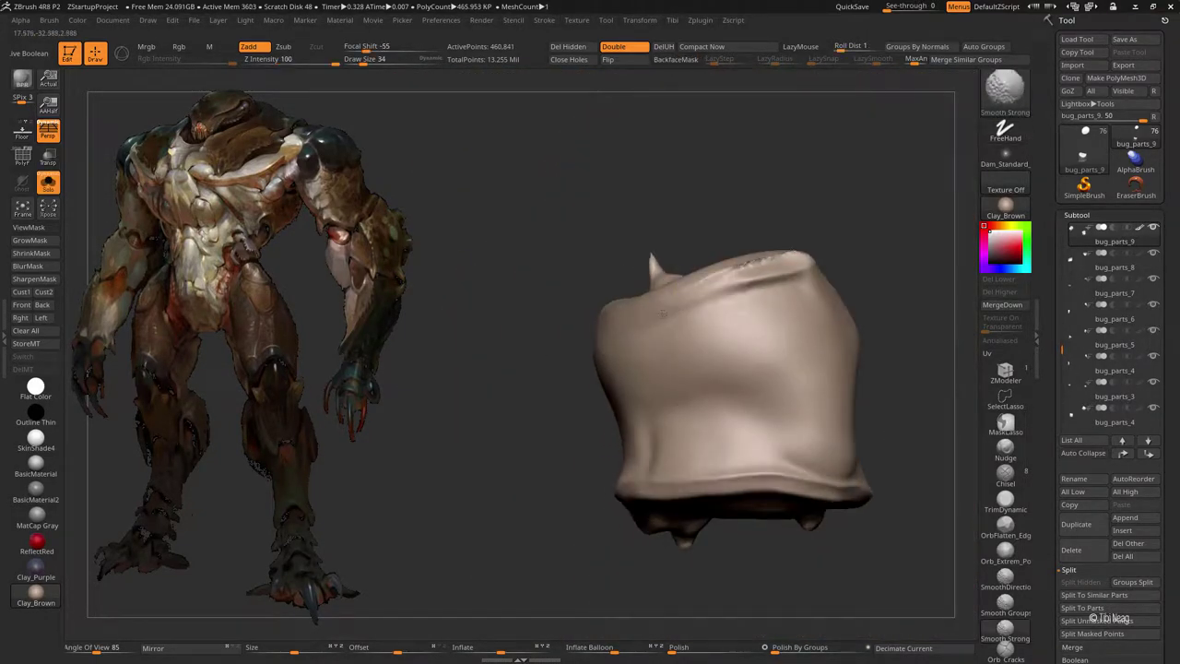
key("bracketright")
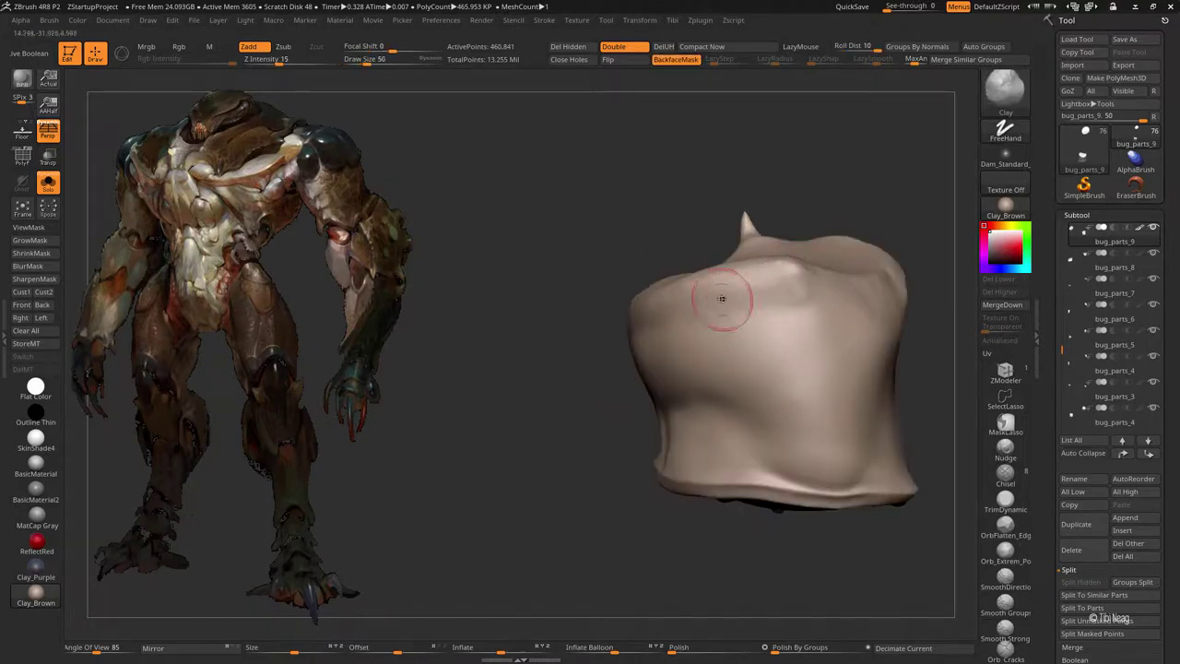
mouse_move(722, 298)
left_mouse_down("shift")
mouse_move(783, 272)
mouse_move(738, 277)
left_mouse_up("shift")
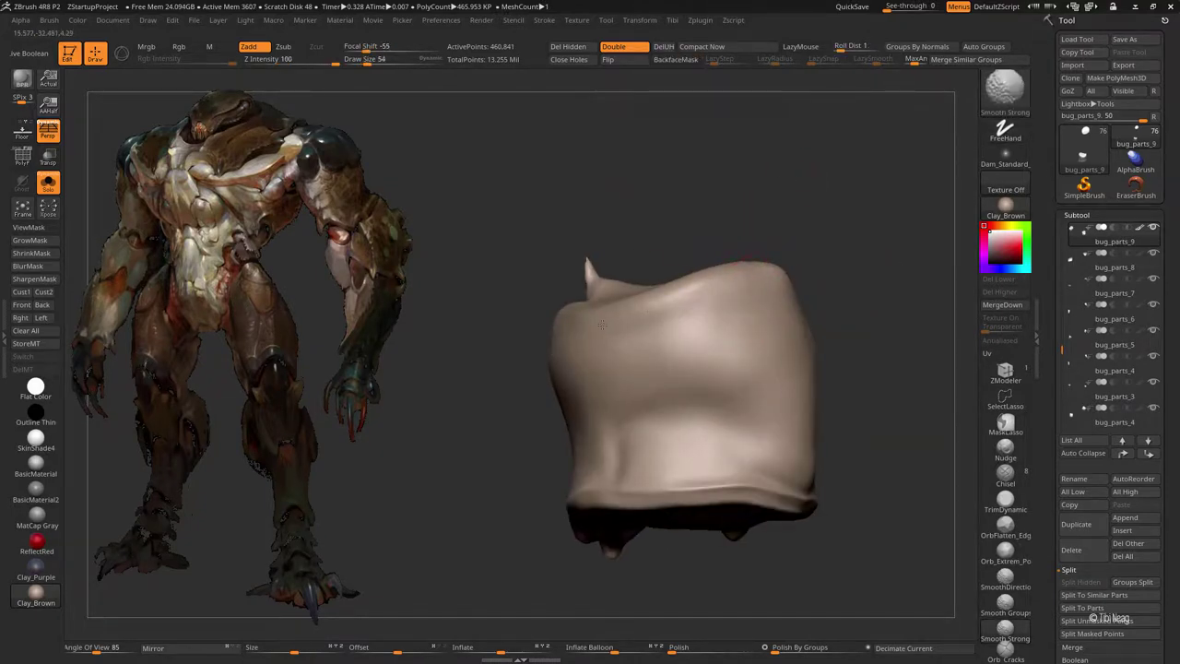
left_click(676, 59)
left_click_drag(676, 138, 676, 294)
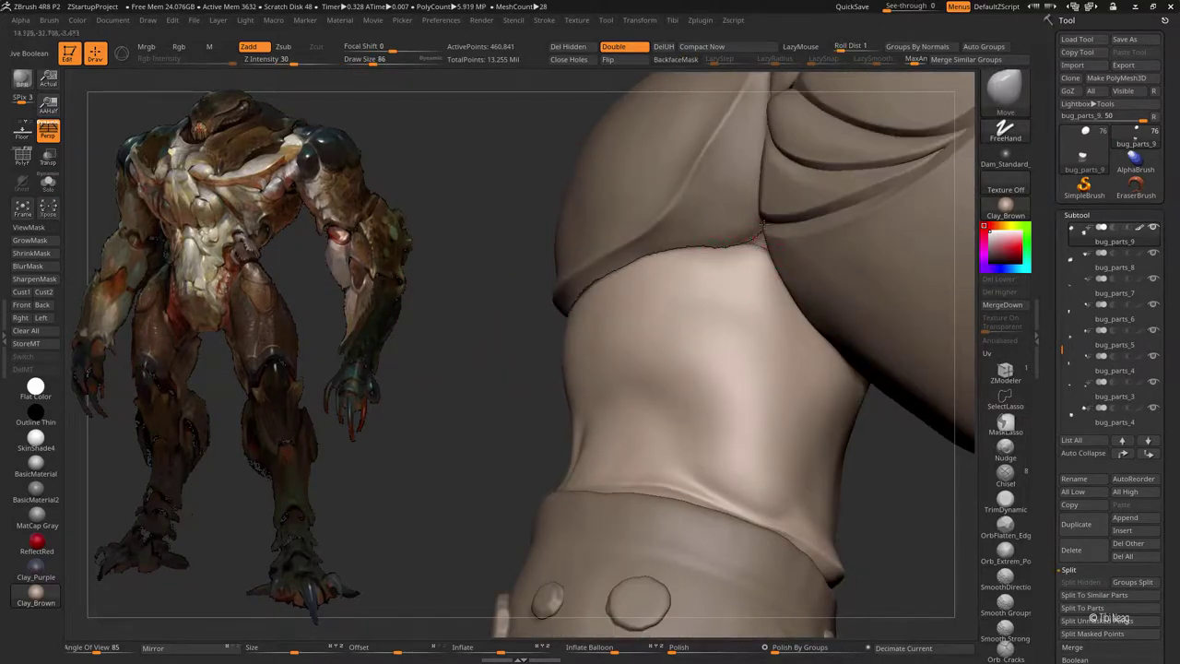
- Toggle Solo on the torso piece and reframe the view on the torso
key("shift+s")
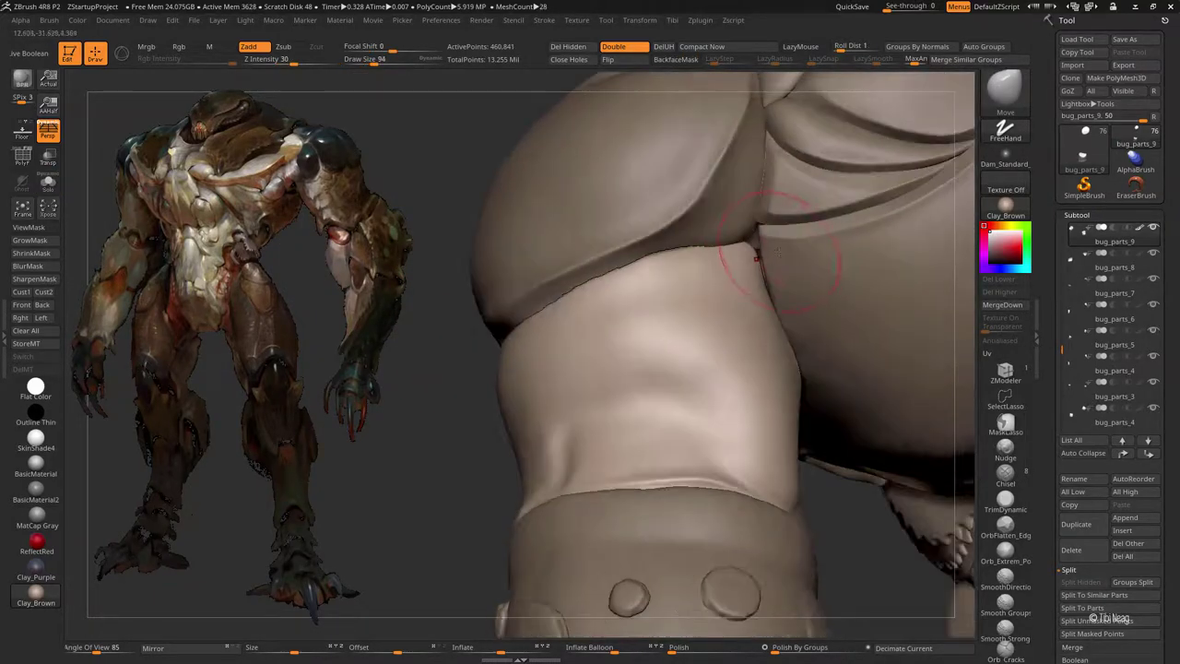
key("shift+s")
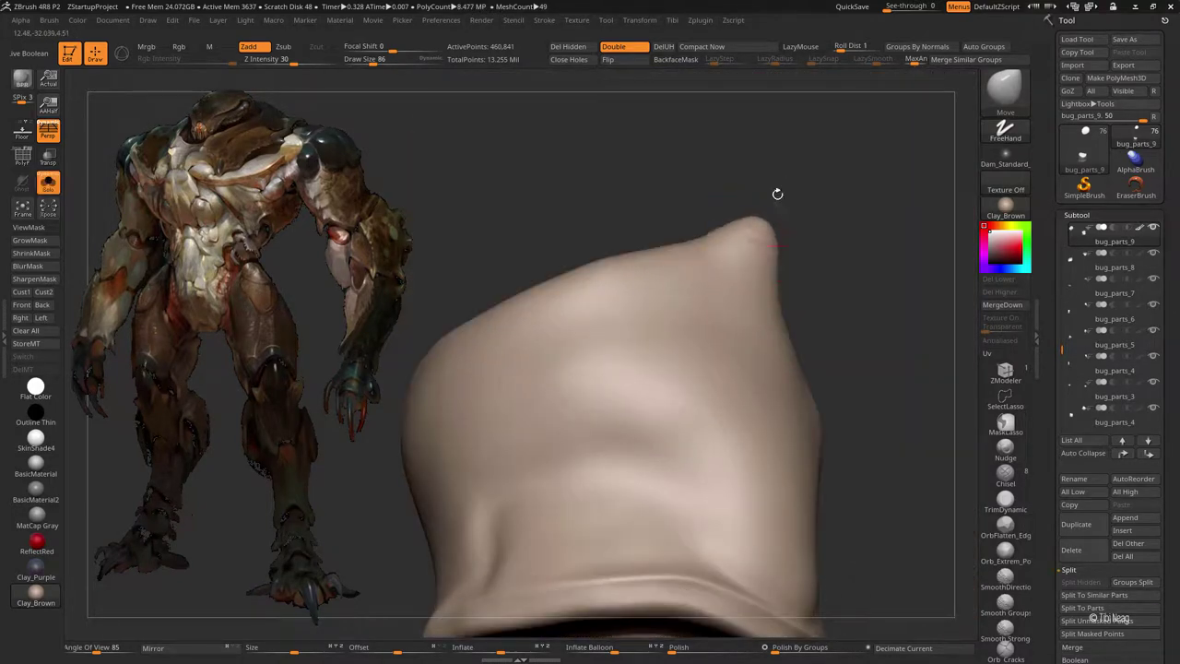
key("shift+s")
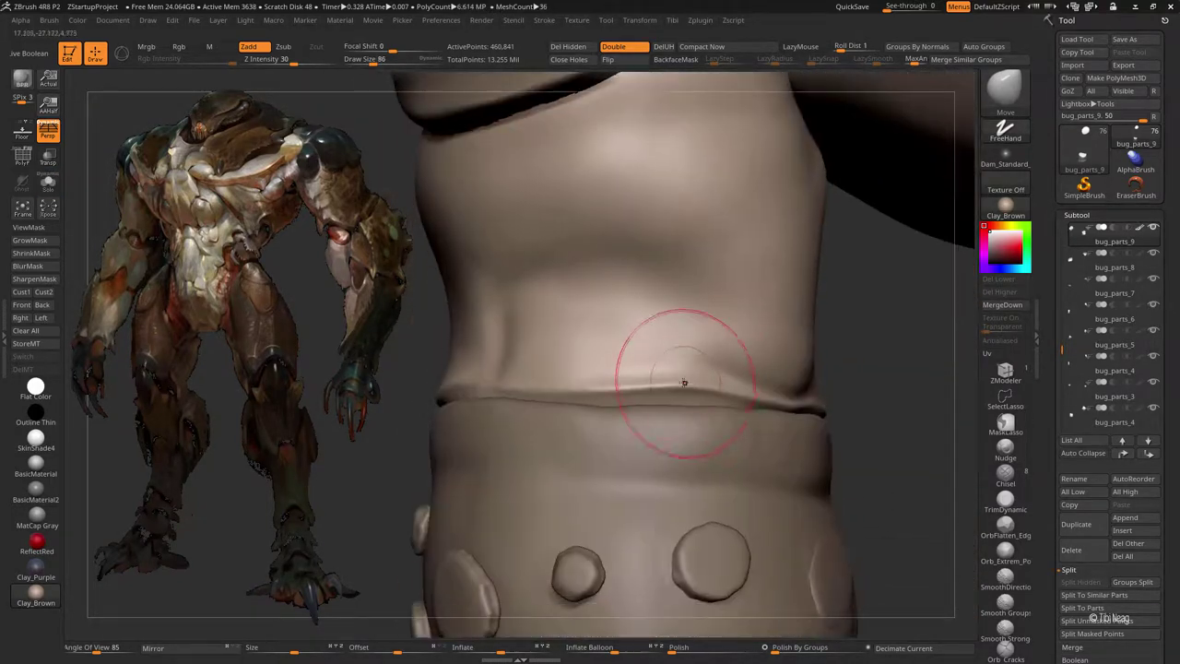
mouse_move(572, 394)
right_mouse_down()
mouse_move(632, 342)
mouse_move(672, 408)
mouse_move(540, 235)
mouse_move(634, 337)
mouse_move(542, 226)
mouse_move(599, 305)
mouse_move(627, 315)
mouse_move(678, 377)
mouse_move(756, 276)
right_mouse_up()
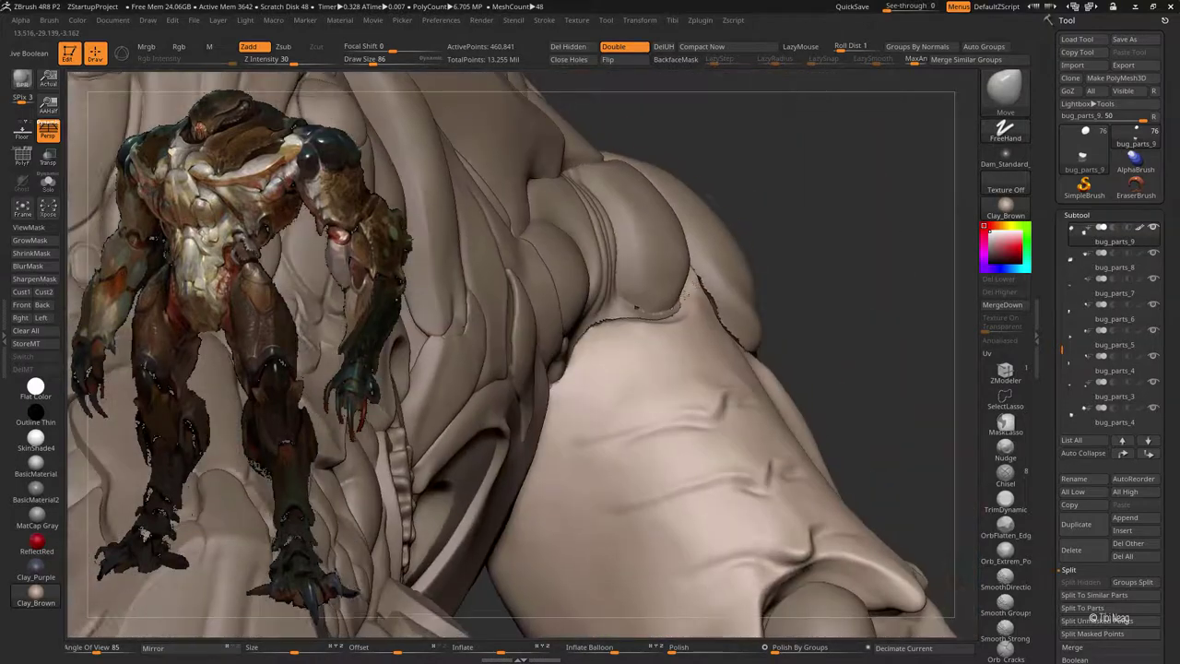
- Isolate the shoulder piece and orbit it to inspect the waist seam and folds
key("ctrl+shift+s")
mouse_move(830, 179)
right_mouse_down()
mouse_move(831, 162)
mouse_move(598, 309)
right_mouse_up()
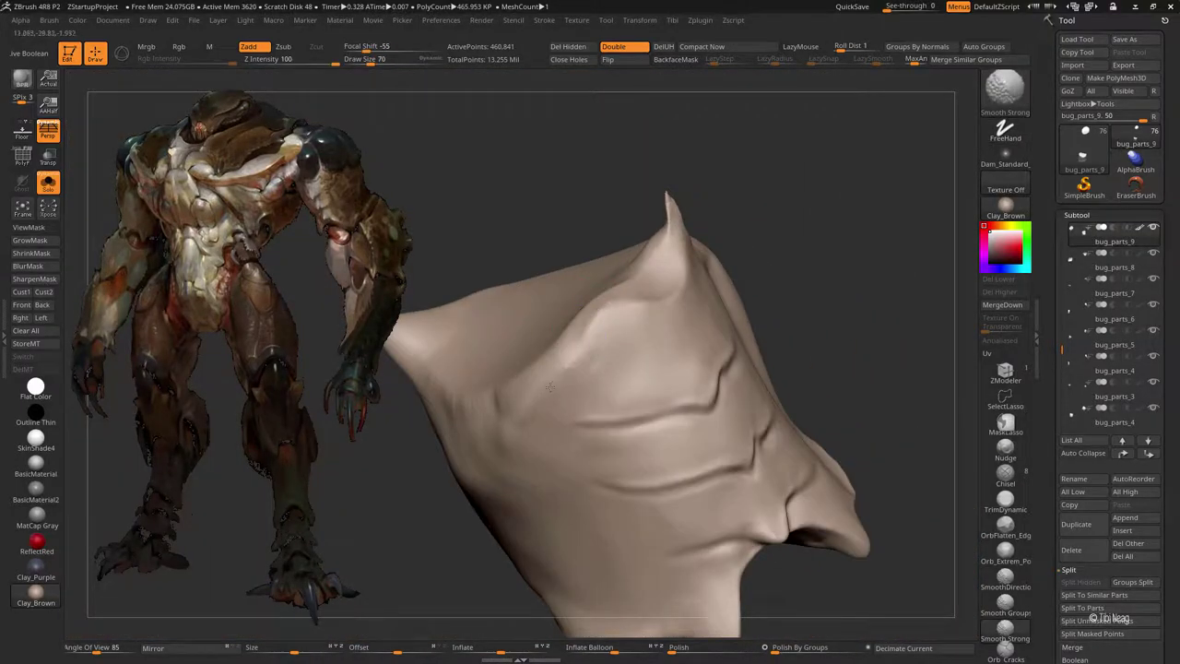
right_click_drag(550, 386, 481, 422)
mouse_move(514, 304)
right_mouse_down()
mouse_move(622, 231)
mouse_move(478, 348)
right_mouse_up()
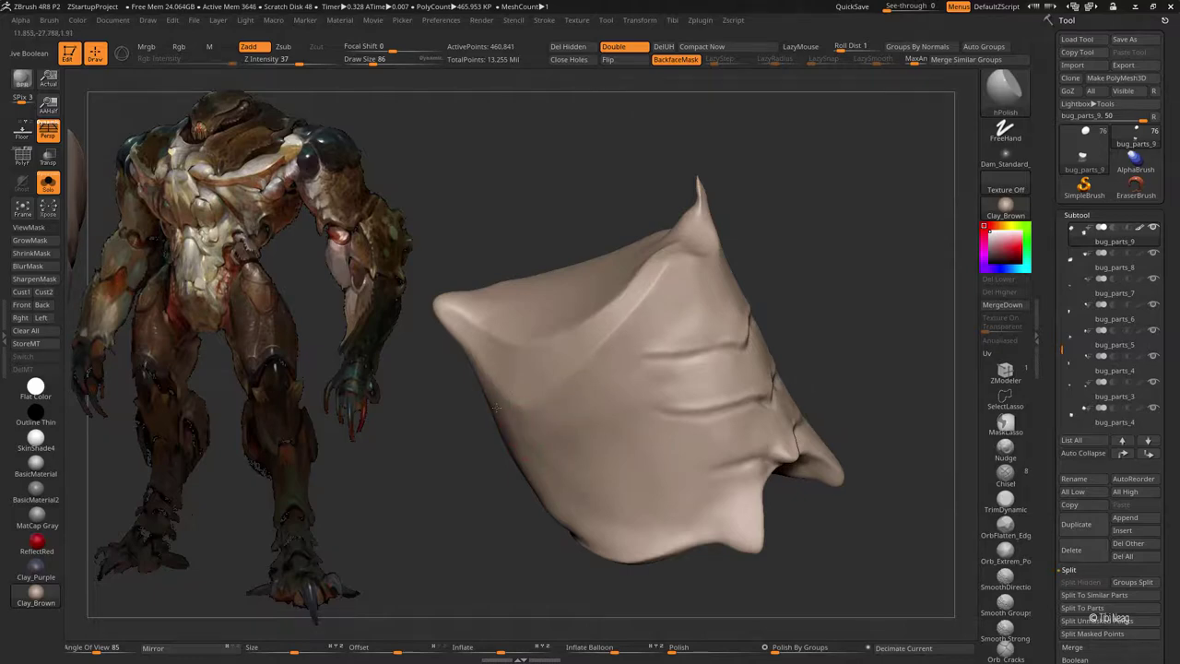
right_click_drag(592, 395, 729, 148)
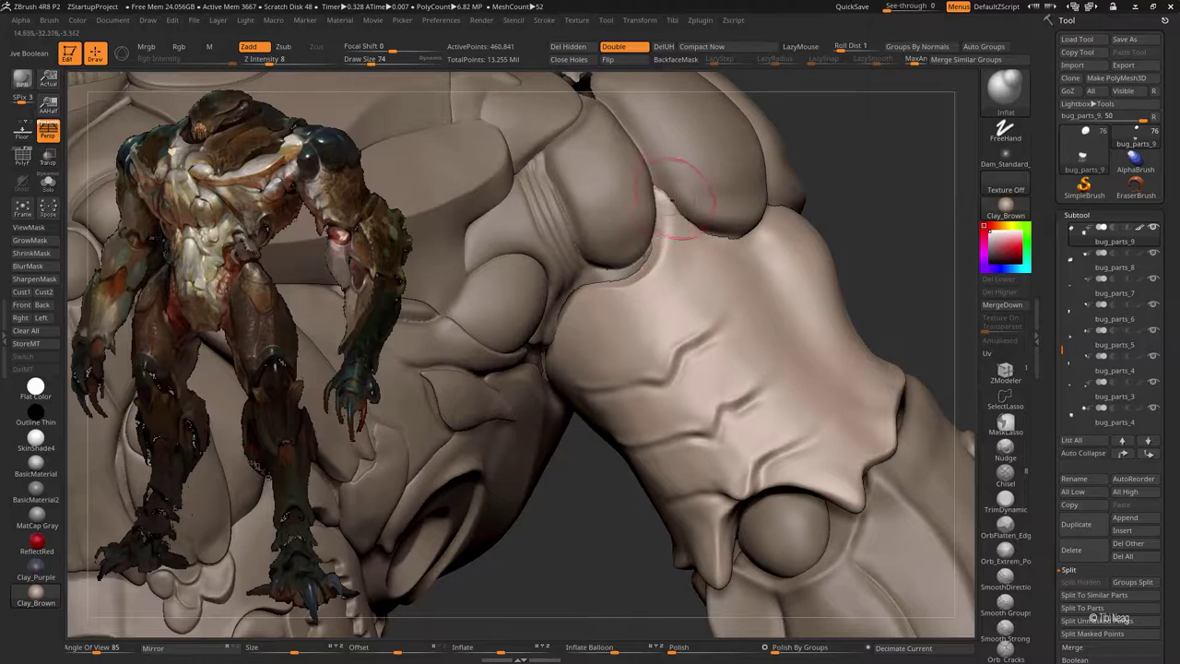
- Enlarge the brush substantially to work the junction between torso and shoulder
key("]")
mouse_move(656, 191)
right_mouse_down()
mouse_move(610, 343)
mouse_move(559, 361)
right_mouse_up()
key("]")
key("space")
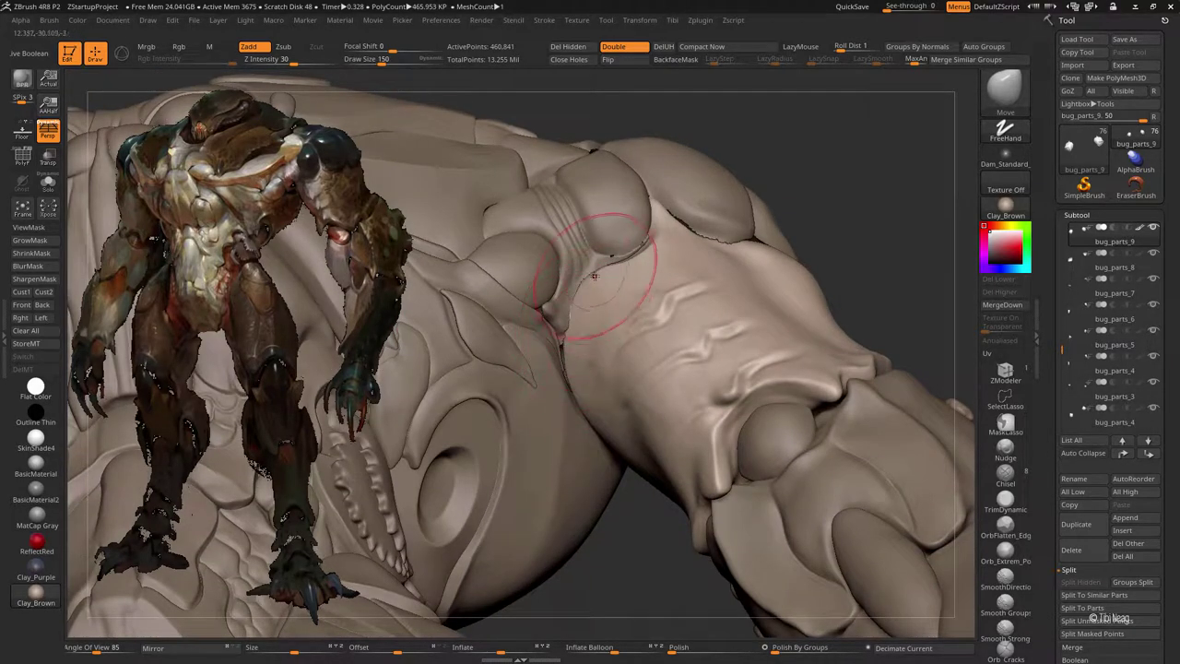
mouse_move(595, 274)
right_mouse_down()
mouse_move(579, 276)
mouse_move(562, 332)
right_mouse_up()
- Reshape the bug_parts_35 shoulder plate surface with a larger Move brush
left_click(559, 343, "alt")
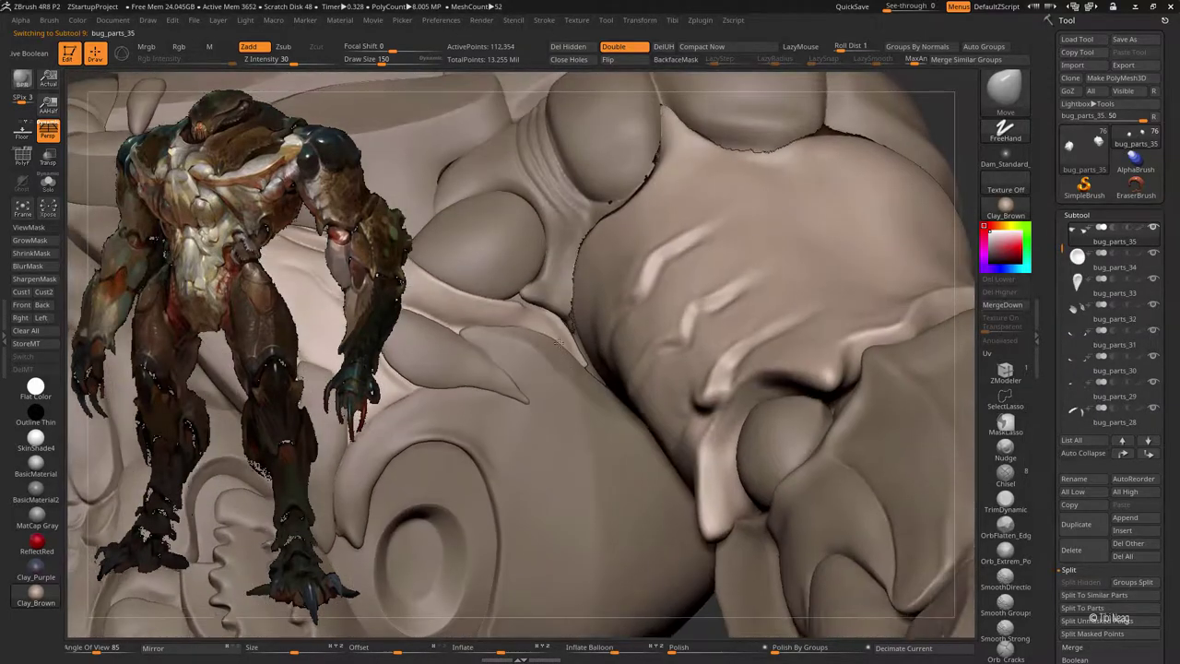
left_click_drag(559, 343, 597, 379)
key("bracketright")
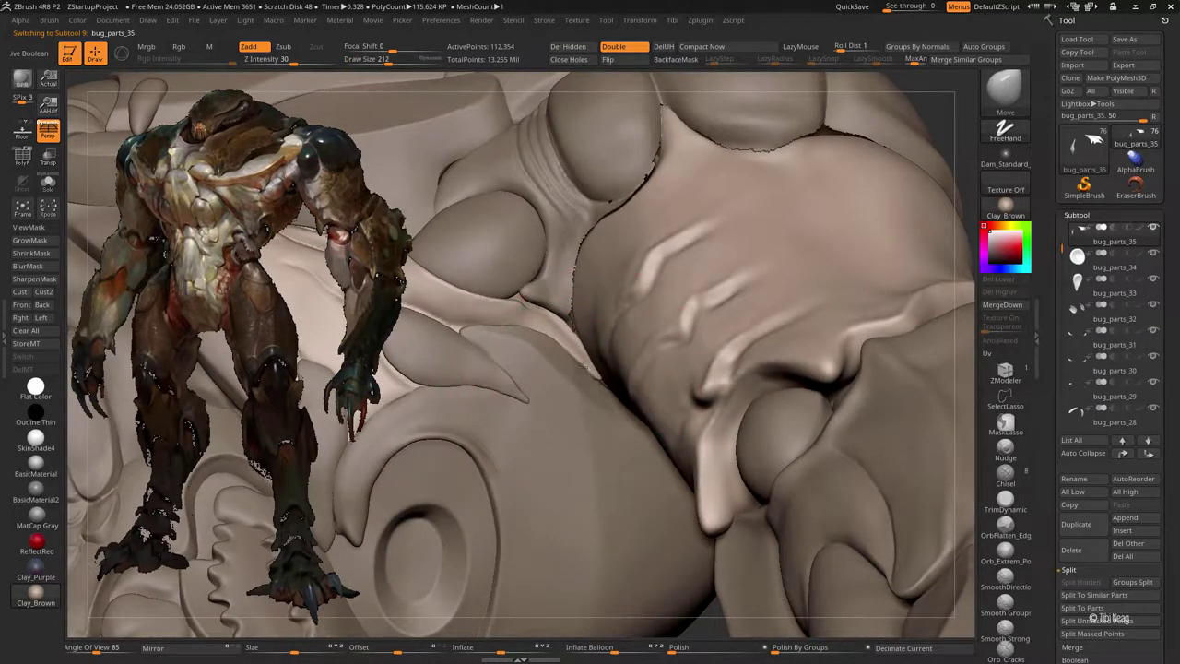
key("space")
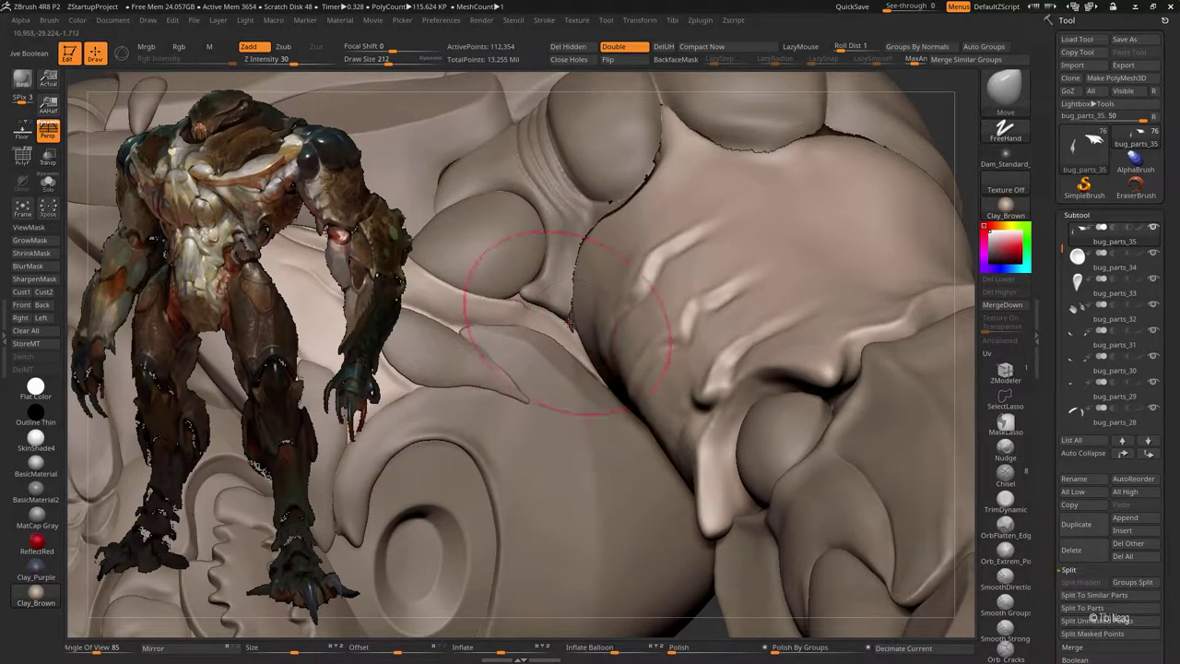
right_click_drag(581, 373, 604, 387)
- Select bug_parts_5, isolate it with Solo, and open Tool > Geometry
left_click(583, 340, "alt")
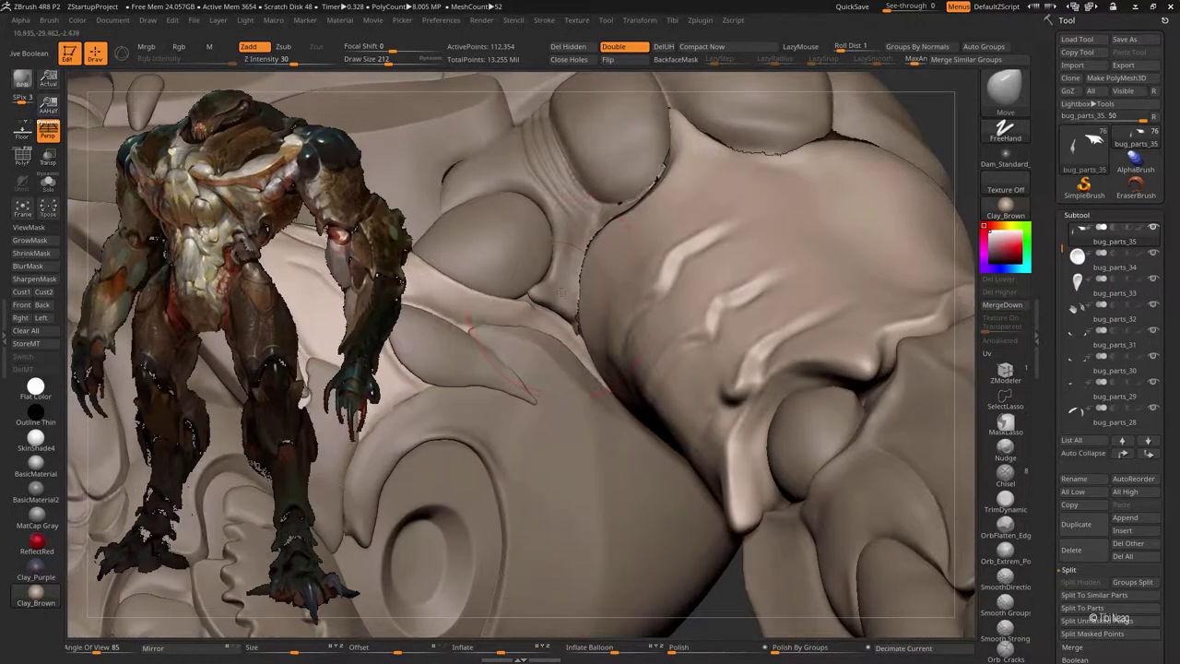
key("shift+s")
left_click_drag(648, 243, 775, 340)
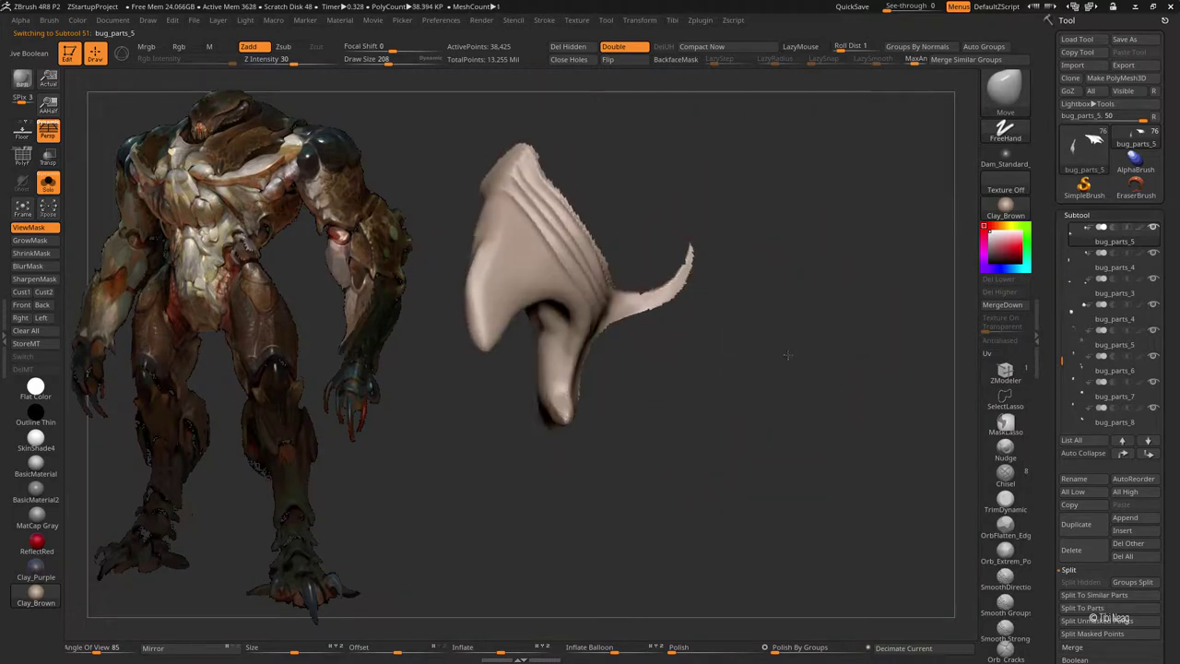
scroll(1097, 461, "down", 5)
left_click(1084, 485)
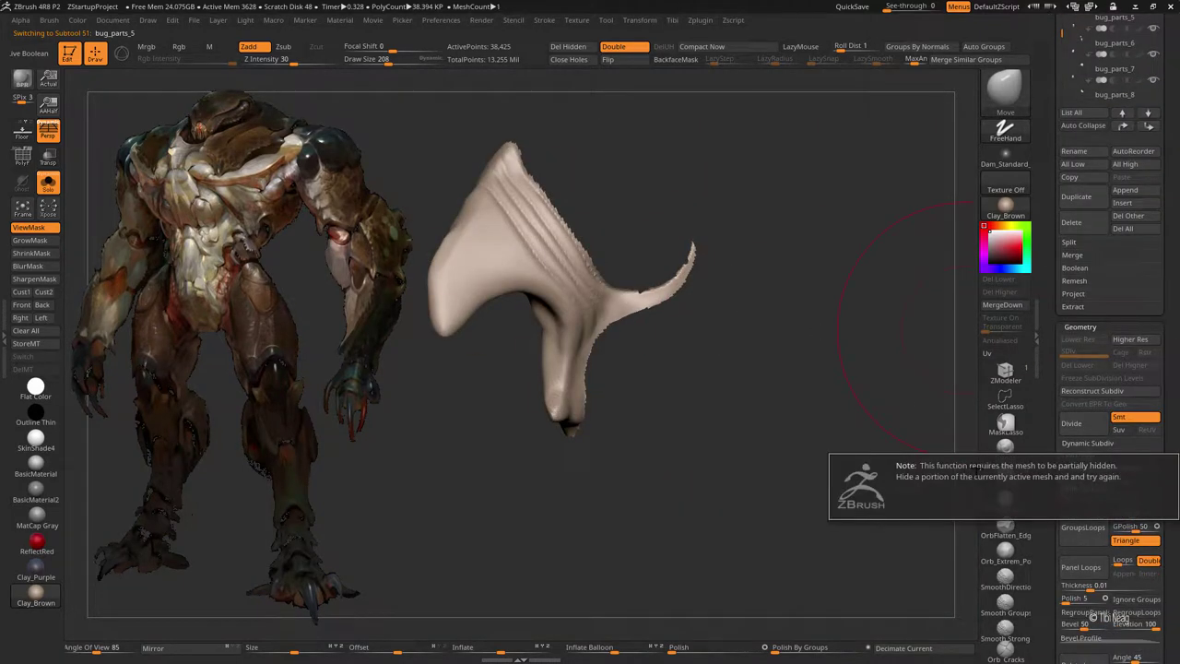